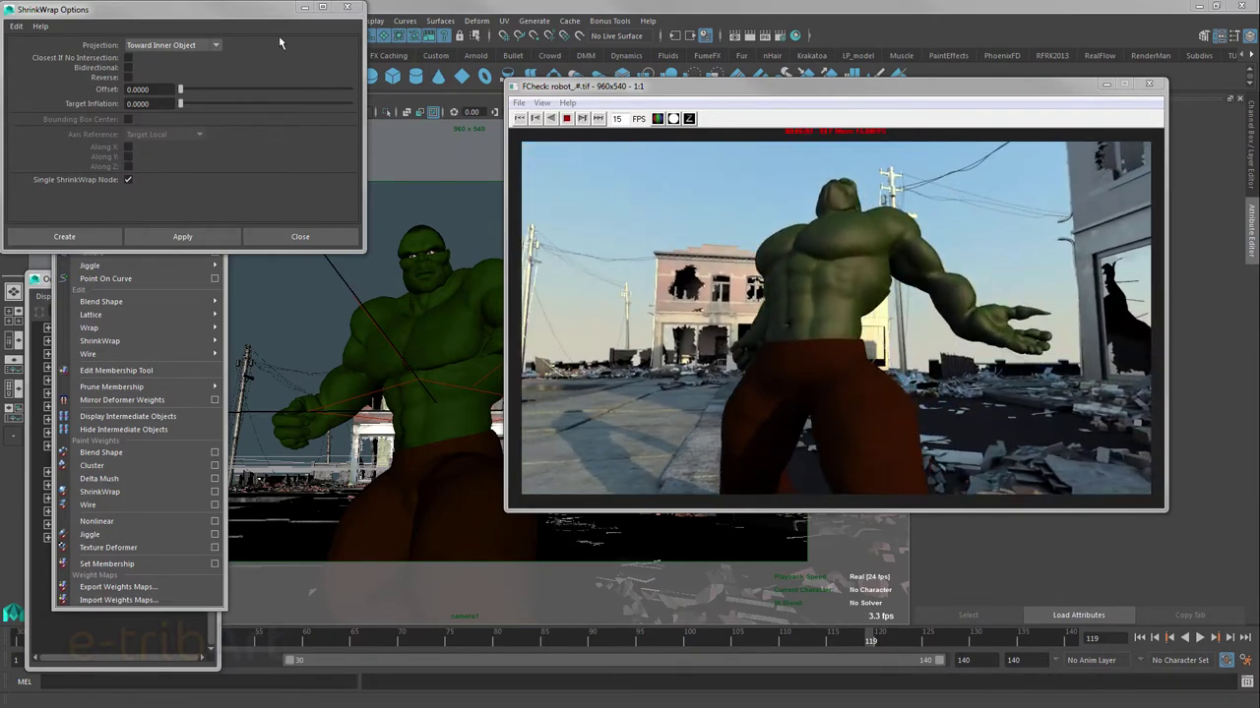
- Close the rendered frame preview and scrub the animation between frames 62 and 116
{"action": "key", "text": "Escape"}
{"action": "left_click_drag", "start_coordinate": [256, 23], "coordinate": [246, 18]}
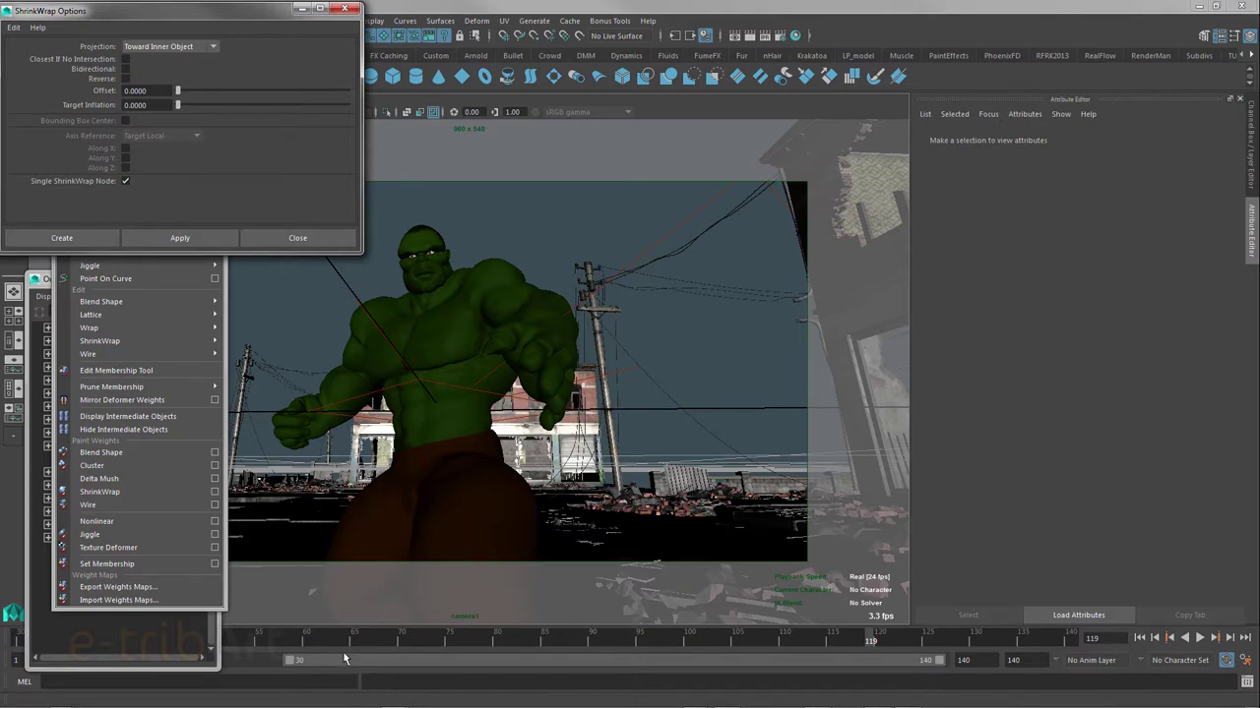
{"action": "mouse_move", "coordinate": [345, 641]}
{"action": "left_mouse_down"}
{"action": "mouse_move", "coordinate": [315, 641]}
{"action": "mouse_move", "coordinate": [817, 640]}
{"action": "left_mouse_up"}
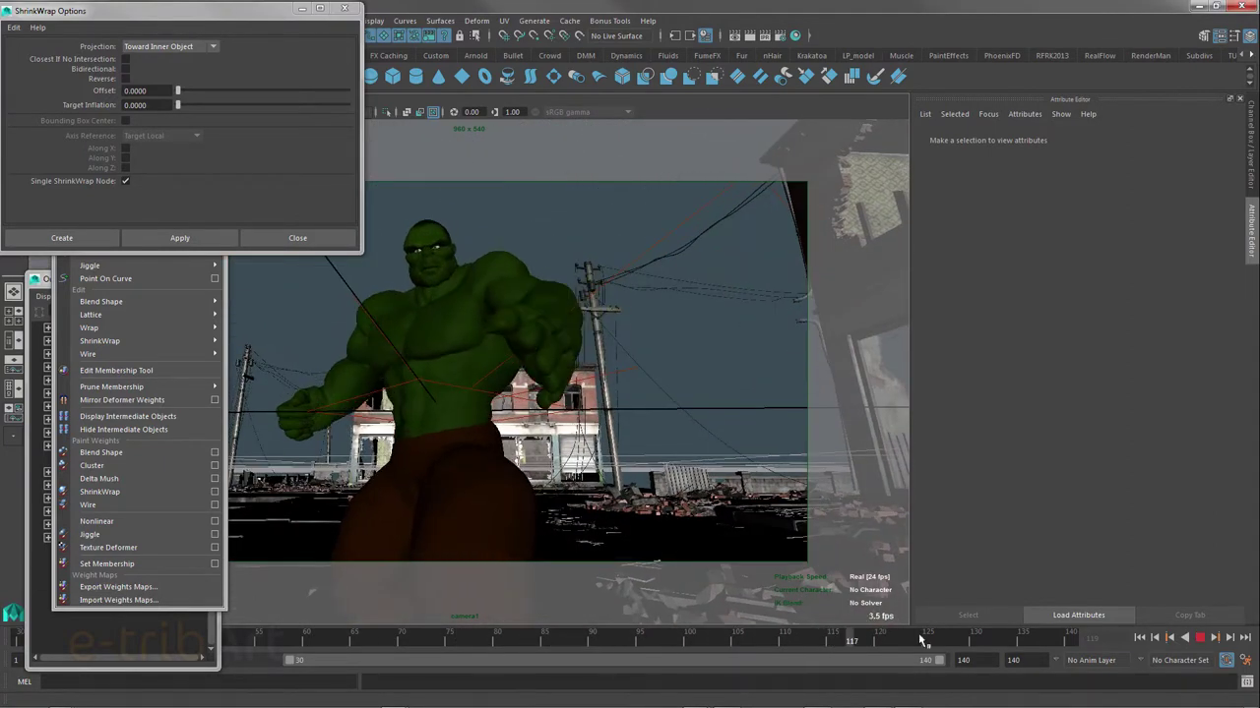
{"action": "mouse_move", "coordinate": [687, 642]}
{"action": "left_mouse_down"}
{"action": "mouse_move", "coordinate": [335, 641]}
{"action": "mouse_move", "coordinate": [594, 637]}
{"action": "left_mouse_up"}
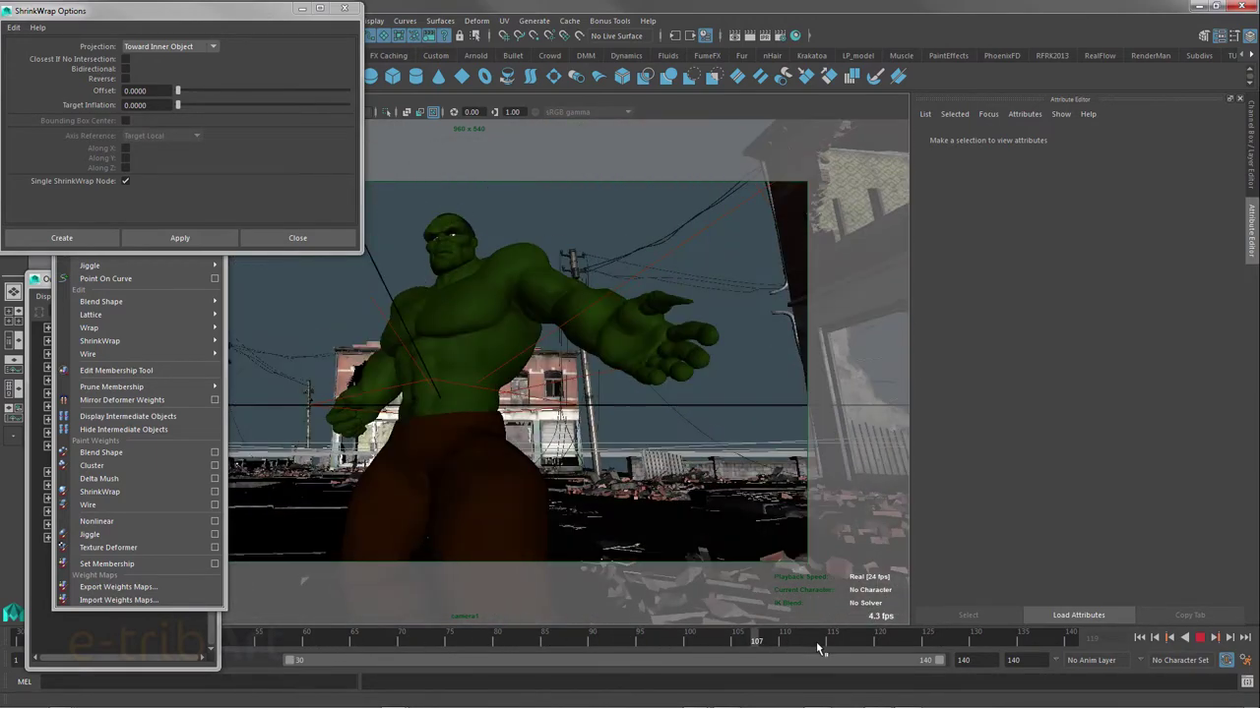
{"action": "key", "text": "Escape"}
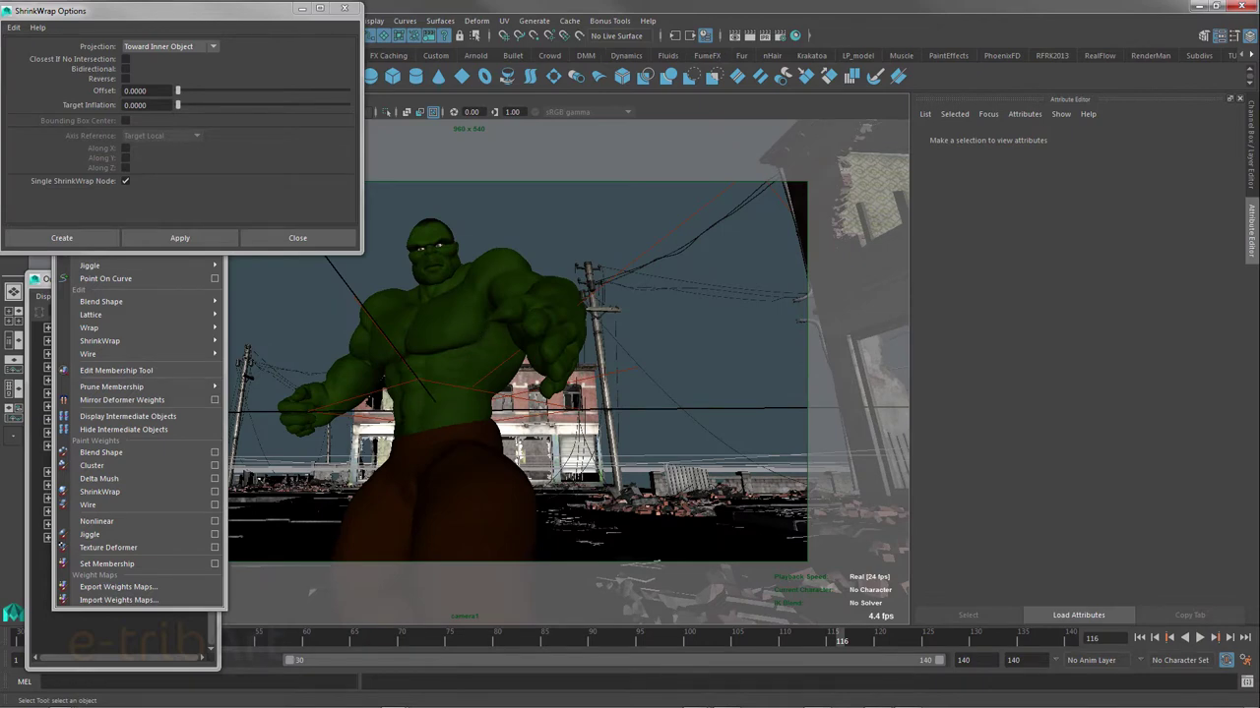
- Start a new empty scene from the File menu without saving changes
{"action": "left_click_drag", "start_coordinate": [147, 9], "coordinate": [169, 50]}
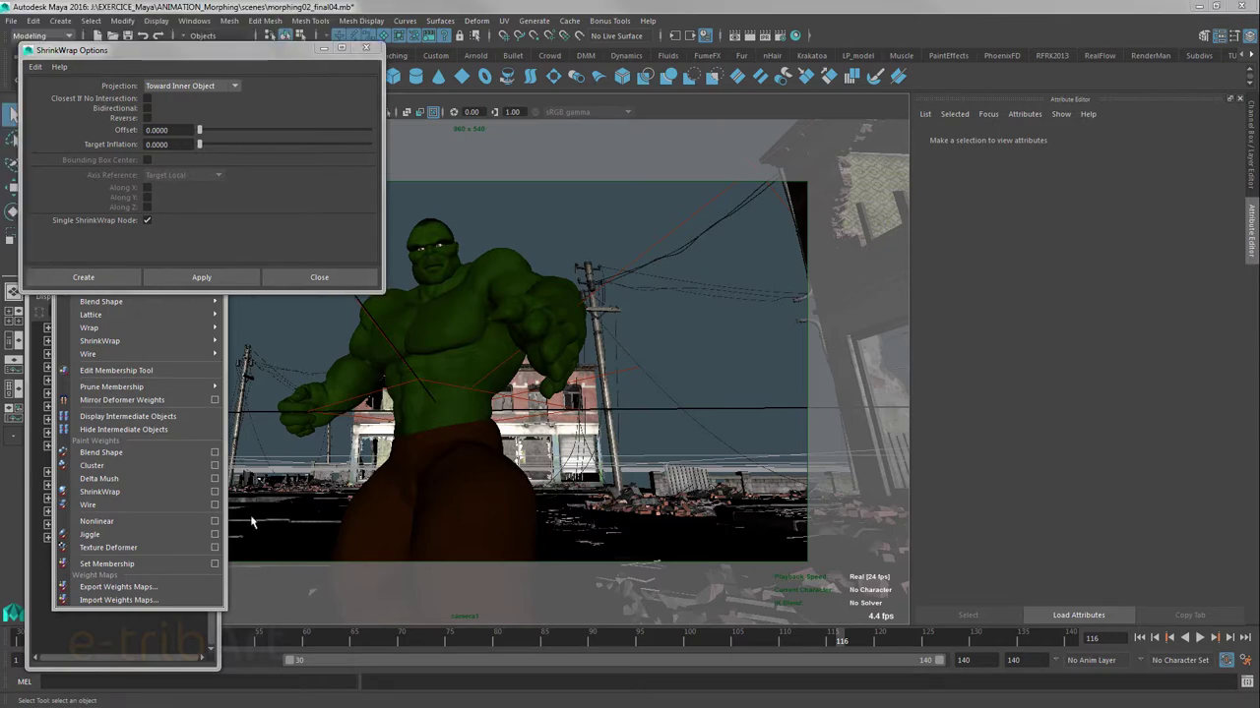
{"action": "left_click", "coordinate": [10, 20]}
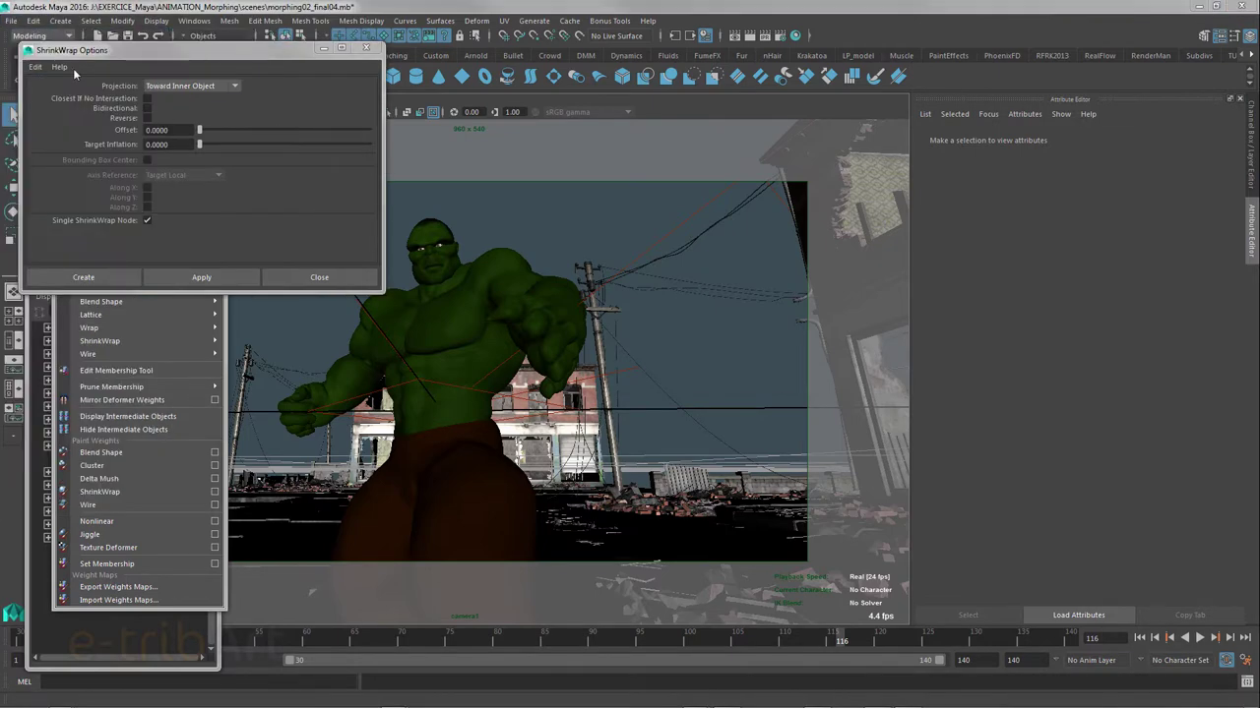
{"action": "left_click", "coordinate": [615, 370]}
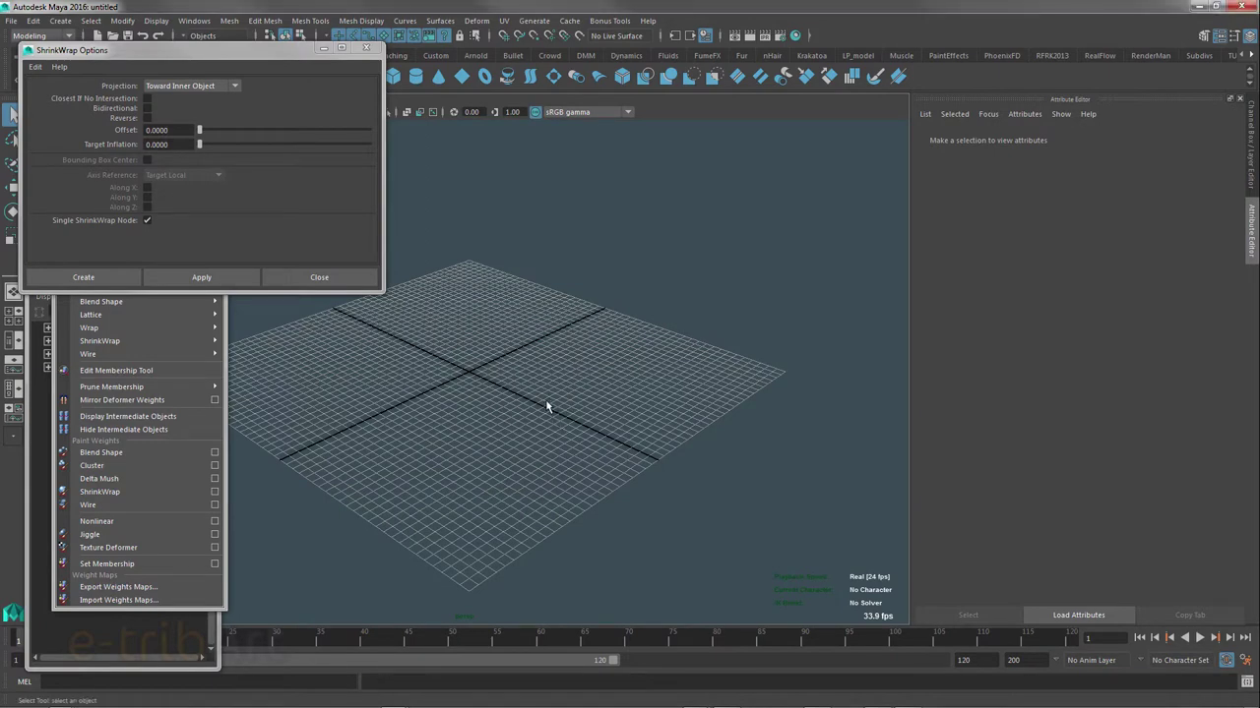
- Orbit and zoom the view around the empty grid
{"action": "mouse_move", "coordinate": [536, 402]}
{"action": "left_mouse_down", "text": "alt"}
{"action": "mouse_move", "coordinate": [506, 387]}
{"action": "mouse_move", "coordinate": [525, 408]}
{"action": "mouse_move", "coordinate": [624, 396]}
{"action": "mouse_move", "coordinate": [535, 402]}
{"action": "mouse_move", "coordinate": [508, 380]}
{"action": "mouse_move", "coordinate": [530, 393]}
{"action": "left_mouse_up", "text": "alt"}
{"action": "scroll", "coordinate": [535, 398], "scroll_direction": "up", "scroll_amount": 2}
{"action": "scroll", "coordinate": [535, 398], "scroll_direction": "up", "scroll_amount": 3}
{"action": "scroll", "coordinate": [535, 397], "scroll_direction": "up", "scroll_amount": 3}
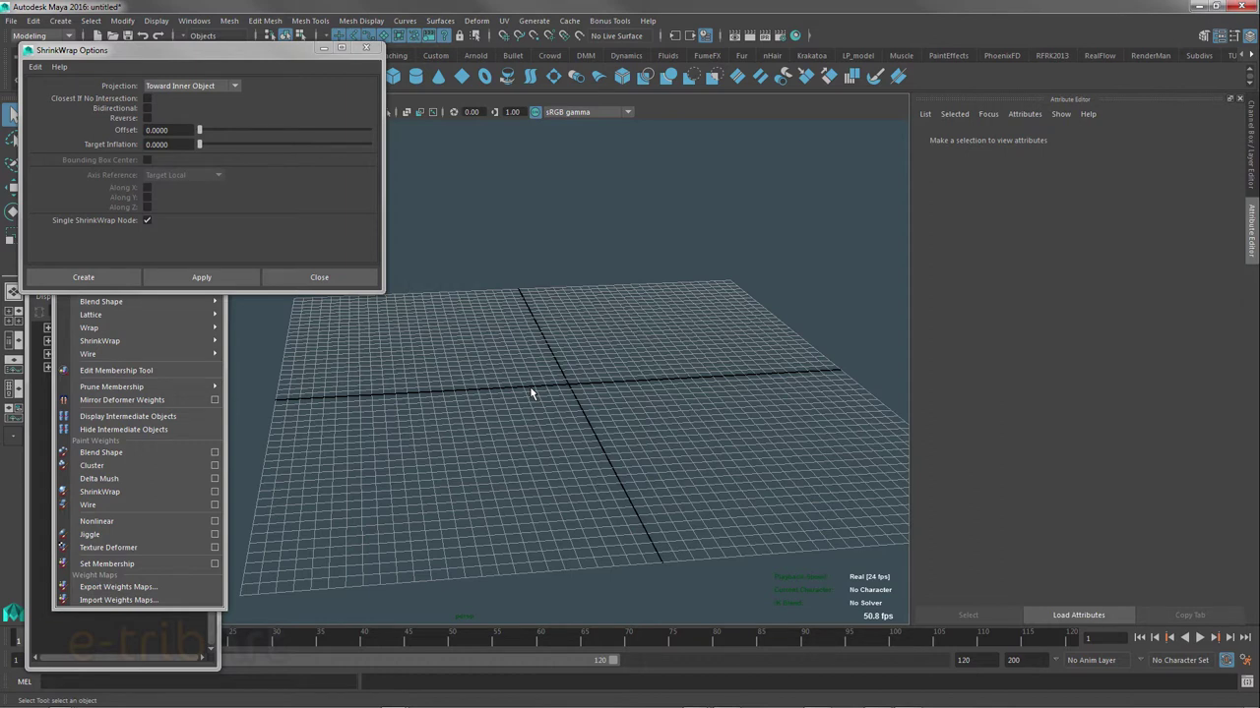
{"action": "left_click_drag", "start_coordinate": [413, 398], "coordinate": [395, 400], "text": "alt"}
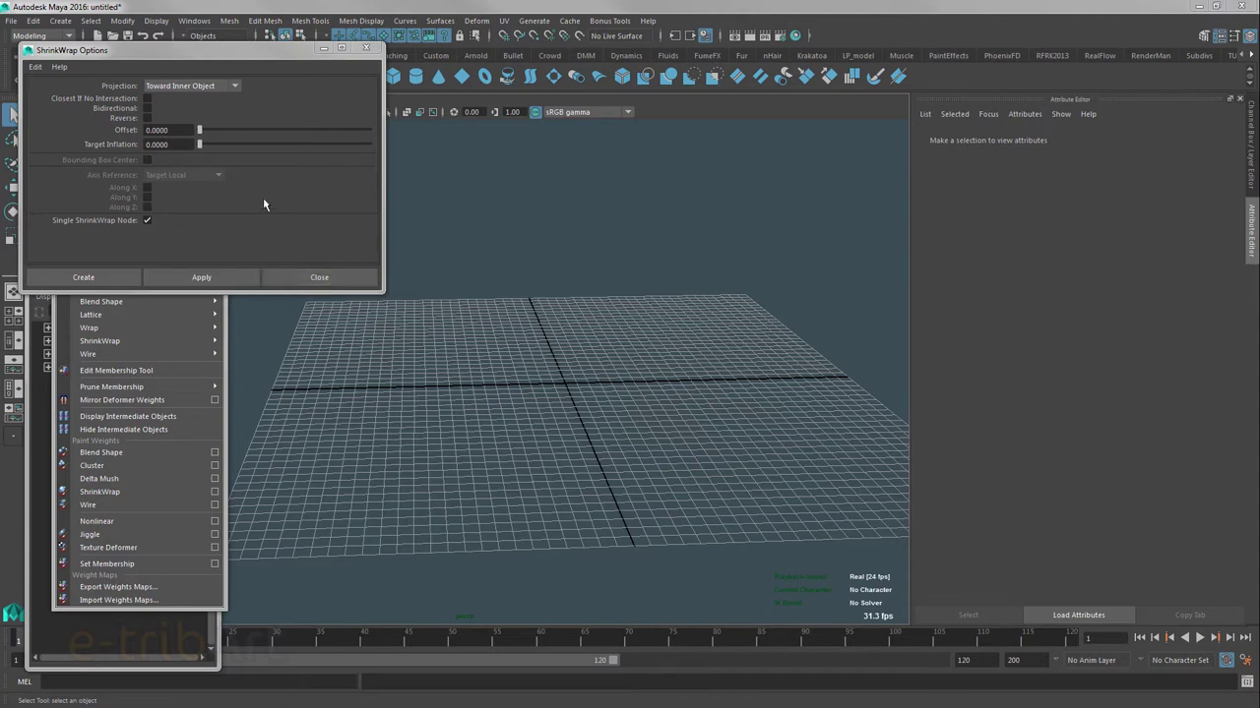
{"action": "left_click_drag", "start_coordinate": [136, 50], "coordinate": [140, 50]}
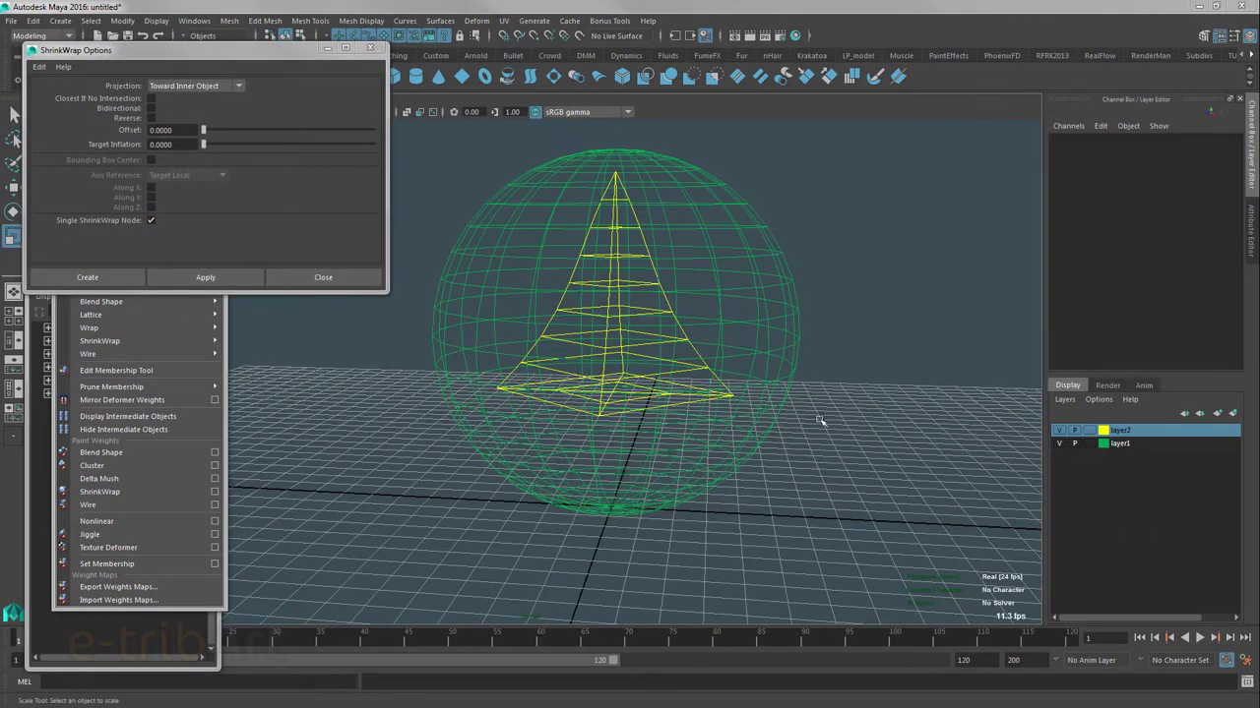
- Select pSphere1, then pPyramid1, to read their Channel Box scale and position values
{"action": "left_click_drag", "start_coordinate": [798, 420], "coordinate": [762, 283], "text": "alt"}
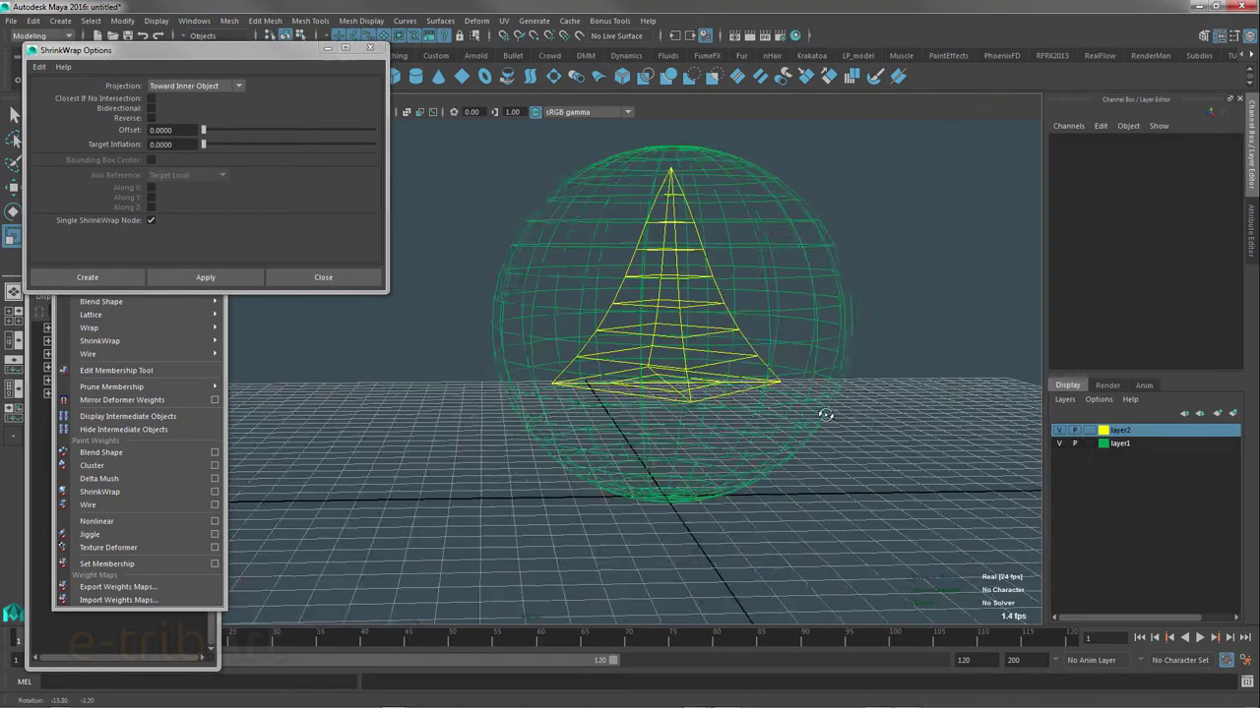
{"action": "left_click", "coordinate": [763, 233]}
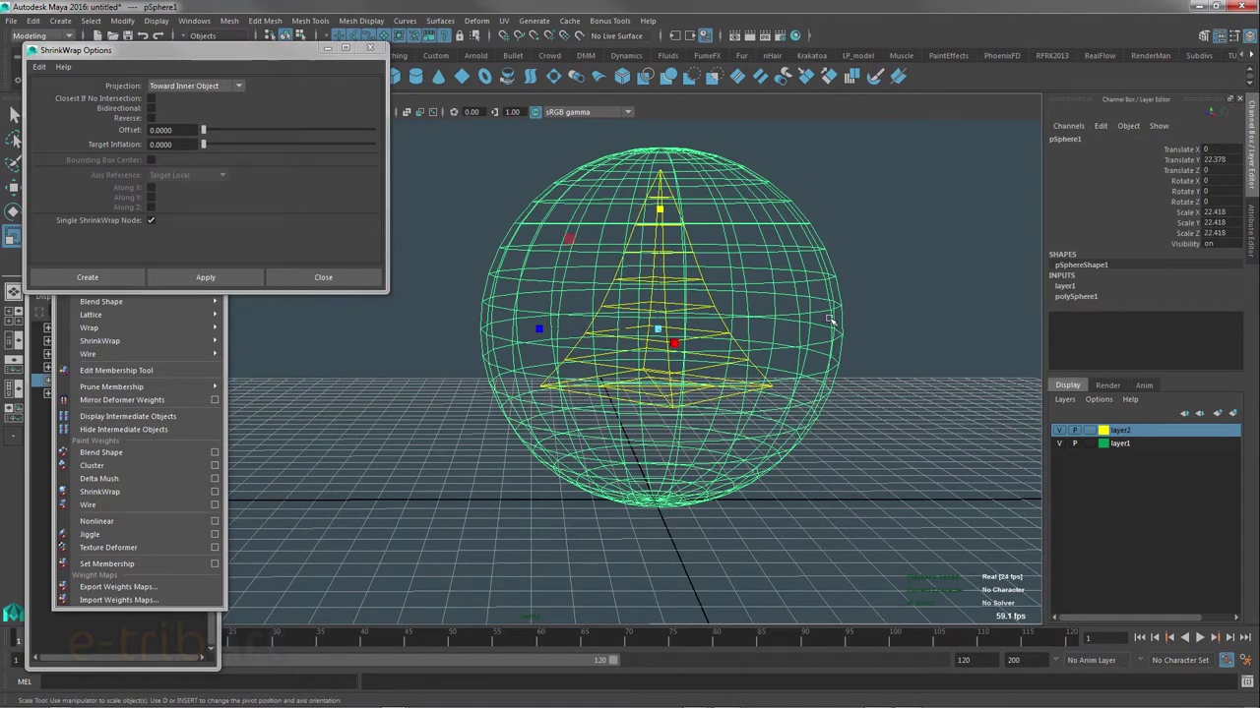
{"action": "mouse_move", "coordinate": [878, 360]}
{"action": "left_mouse_down", "text": "alt"}
{"action": "mouse_move", "coordinate": [814, 361]}
{"action": "mouse_move", "coordinate": [809, 347]}
{"action": "left_mouse_up", "text": "alt"}
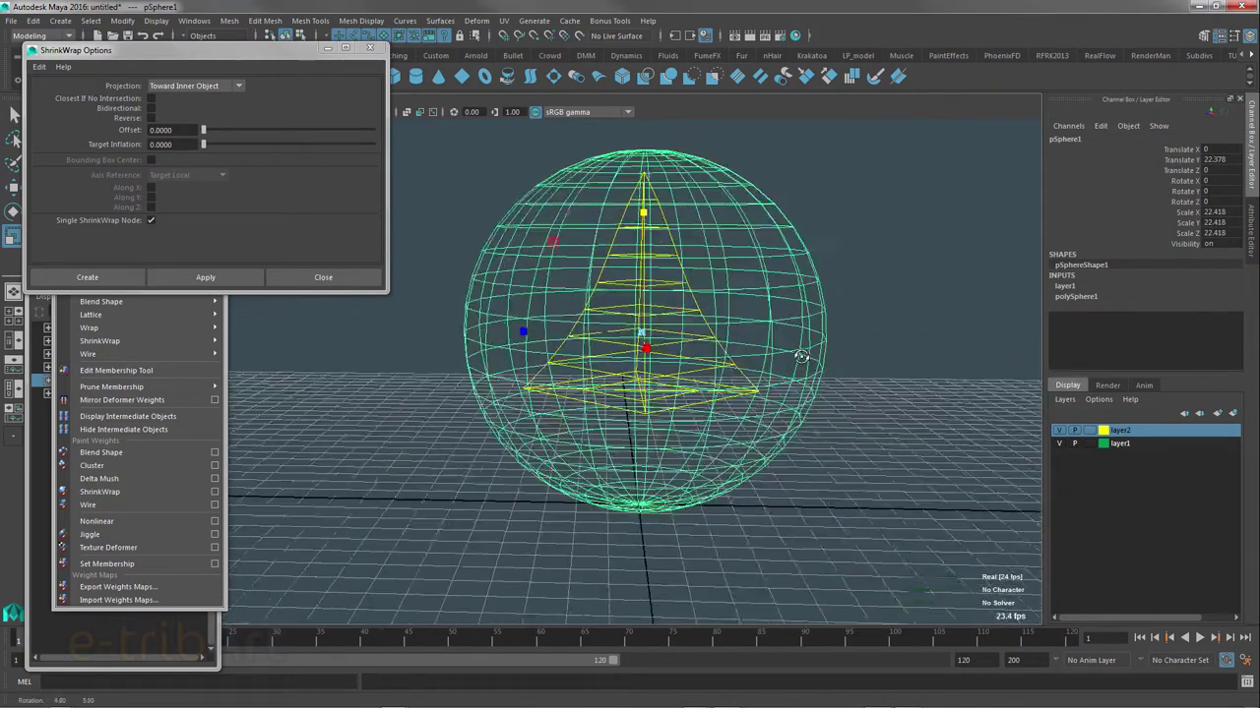
{"action": "left_click", "coordinate": [571, 330]}
{"action": "mouse_move", "coordinate": [570, 330]}
{"action": "left_mouse_down", "text": "alt"}
{"action": "mouse_move", "coordinate": [580, 339]}
{"action": "mouse_move", "coordinate": [579, 326]}
{"action": "left_mouse_up", "text": "alt"}
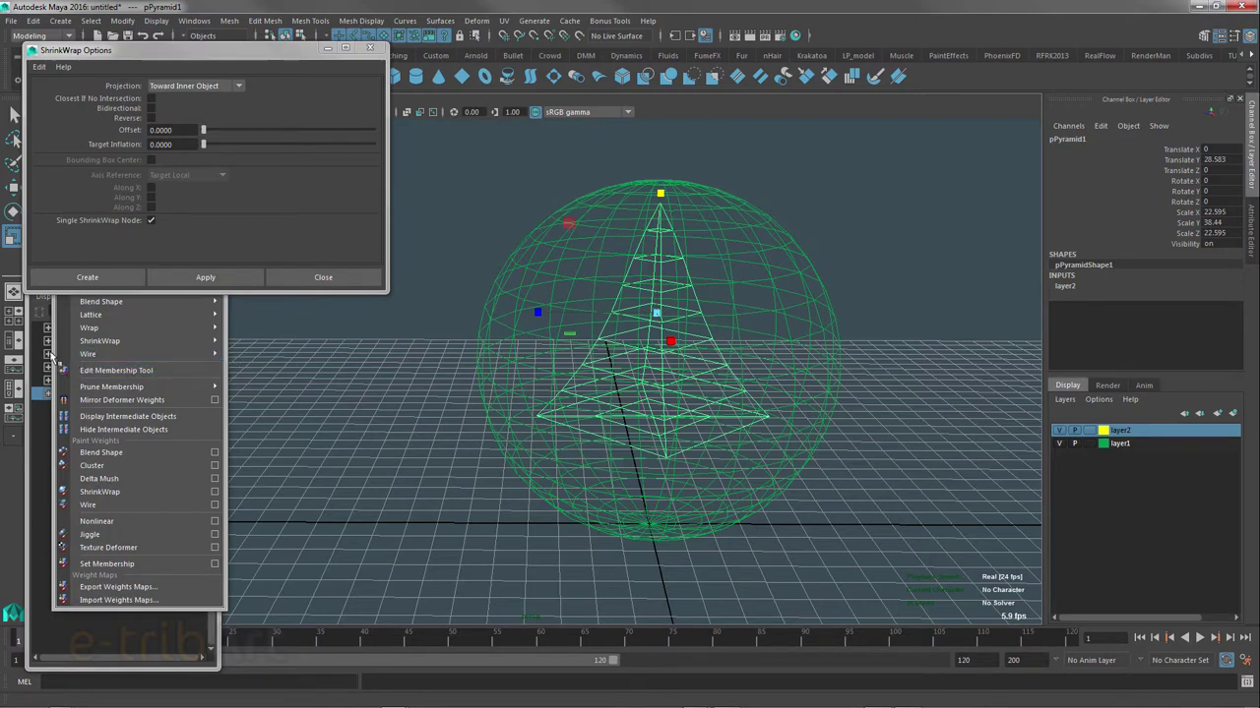
{"action": "mouse_move", "coordinate": [218, 56]}
{"action": "left_mouse_down"}
{"action": "mouse_move", "coordinate": [462, 59]}
{"action": "mouse_move", "coordinate": [450, 49]}
{"action": "left_mouse_up"}
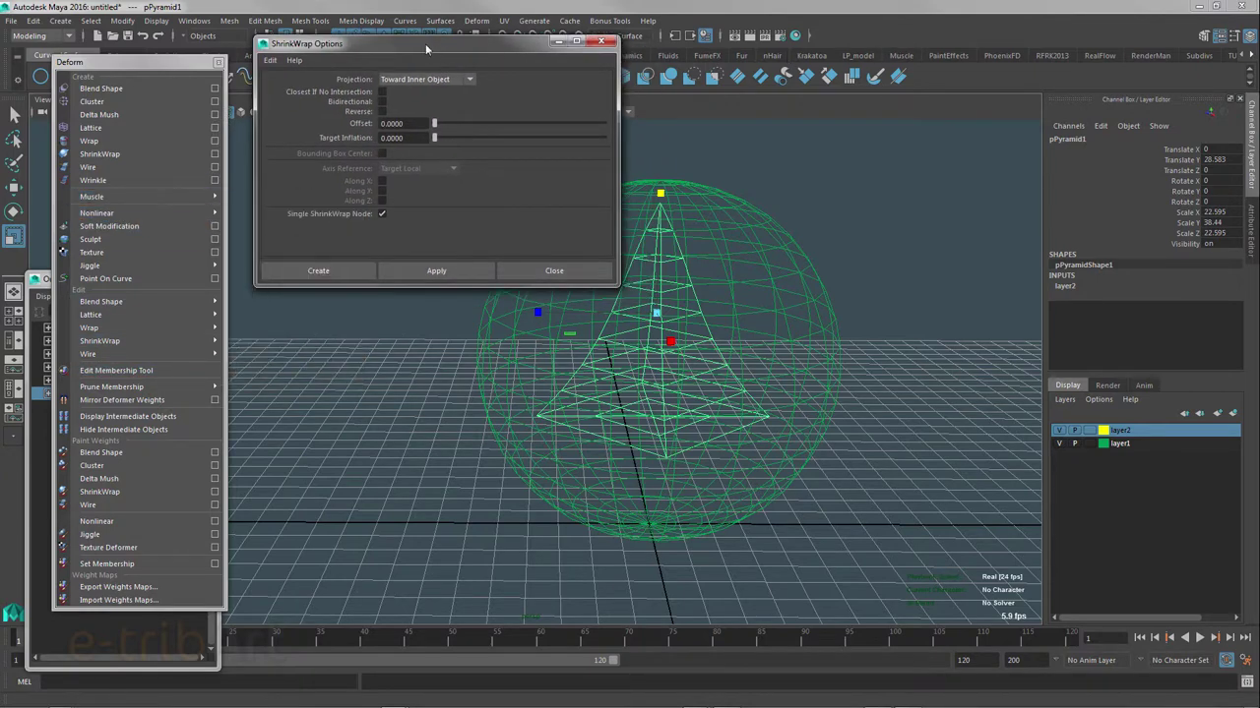
- Add a Nonlinear Flare deformer to pPyramid1 and deselect to inspect the flared sides
{"action": "left_click_drag", "start_coordinate": [425, 44], "coordinate": [950, 47]}
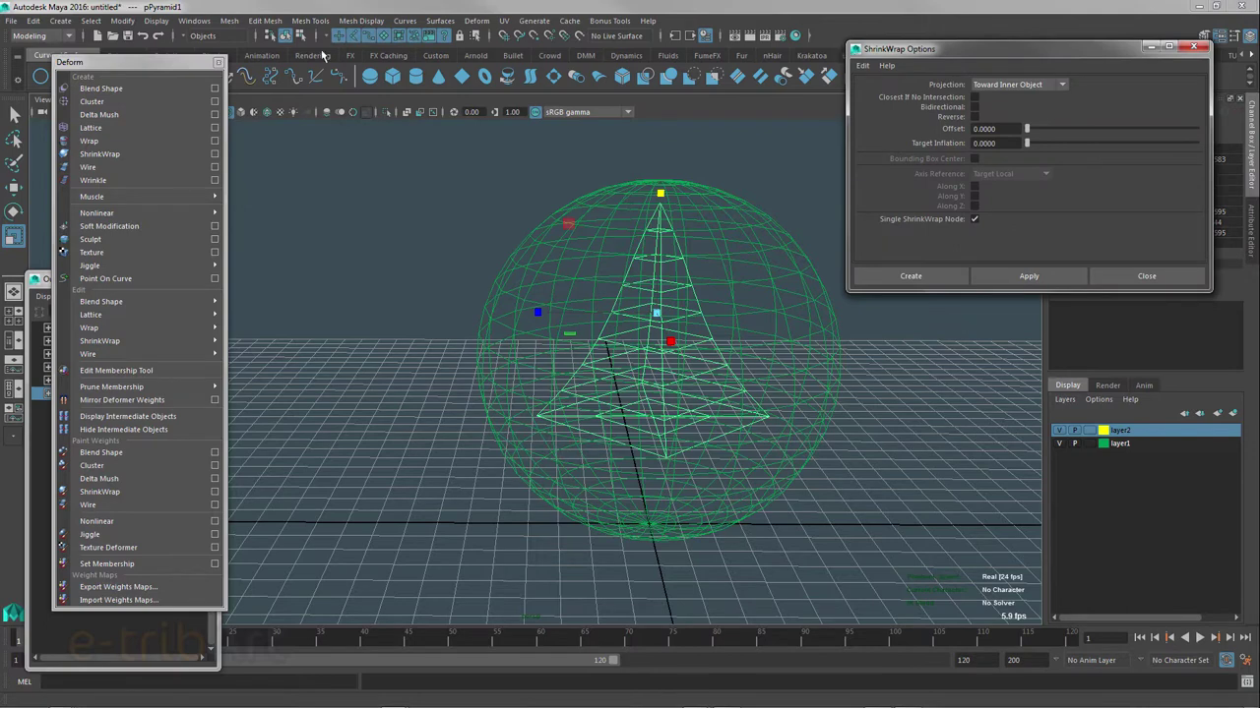
{"action": "left_click", "coordinate": [478, 21]}
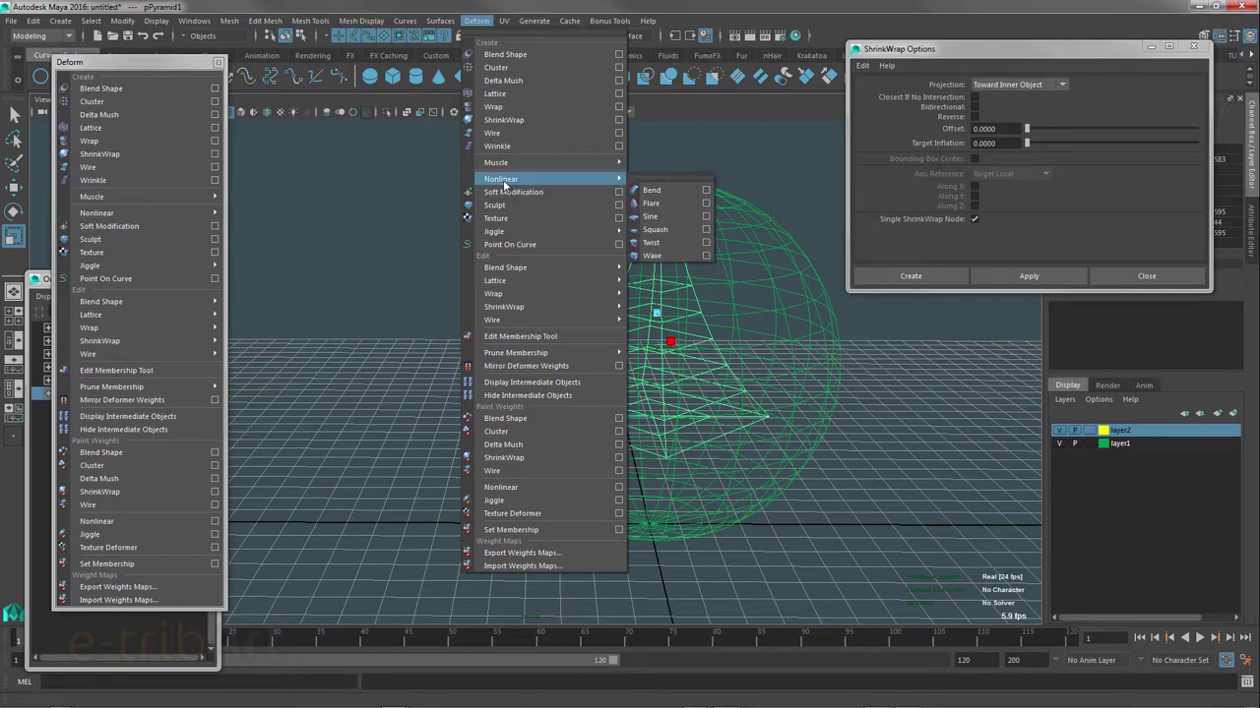
{"action": "mouse_move", "coordinate": [501, 179]}
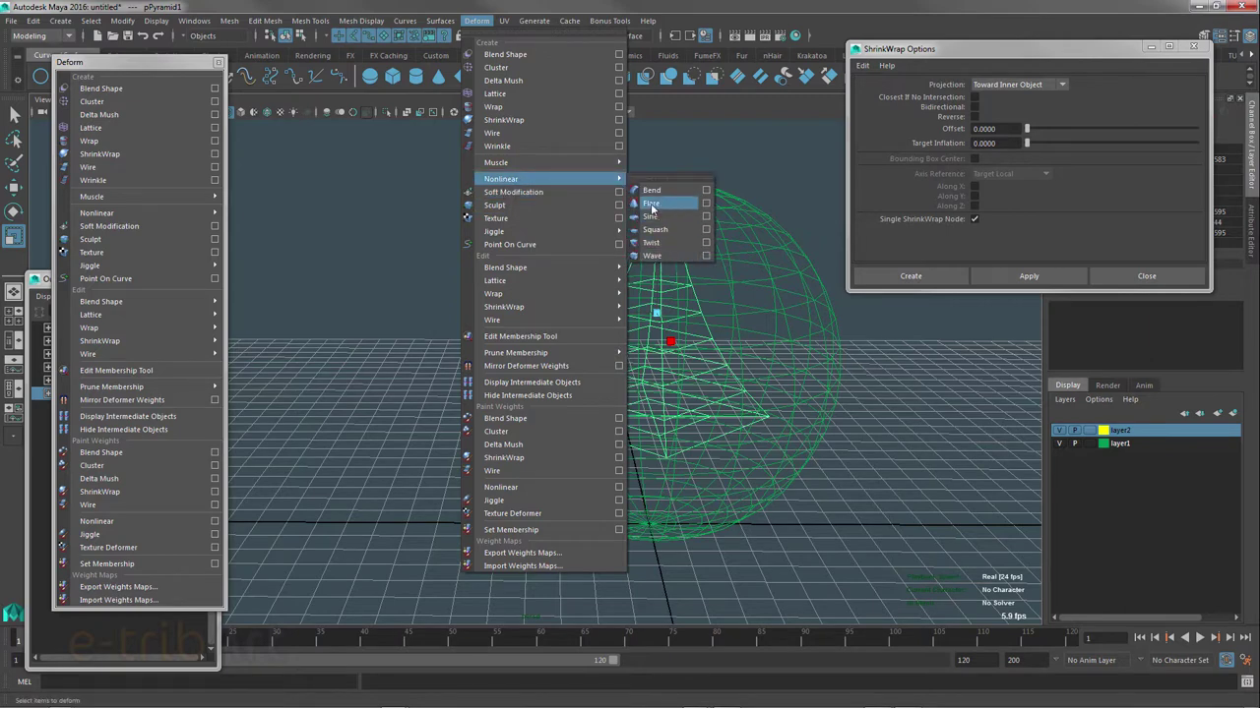
{"action": "left_click", "coordinate": [666, 212]}
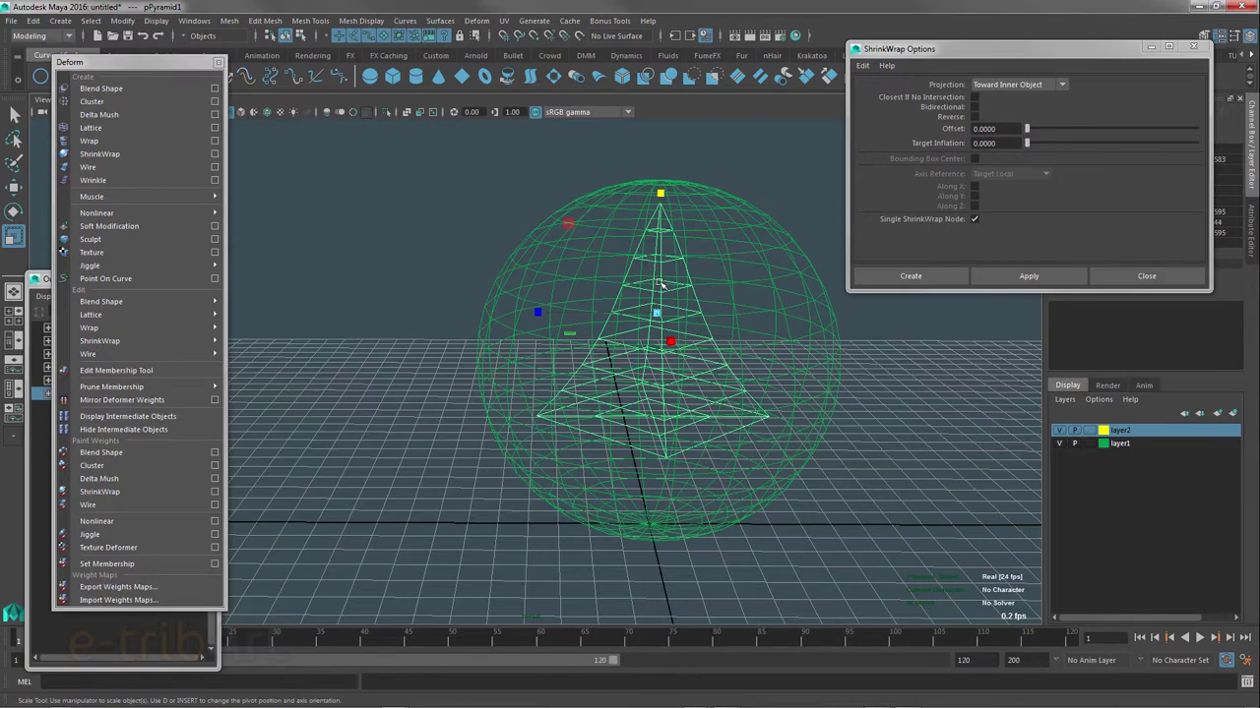
{"action": "mouse_move", "coordinate": [659, 284]}
{"action": "left_mouse_down", "text": "alt"}
{"action": "mouse_move", "coordinate": [623, 258]}
{"action": "mouse_move", "coordinate": [637, 272]}
{"action": "mouse_move", "coordinate": [622, 276]}
{"action": "left_mouse_up", "text": "alt"}
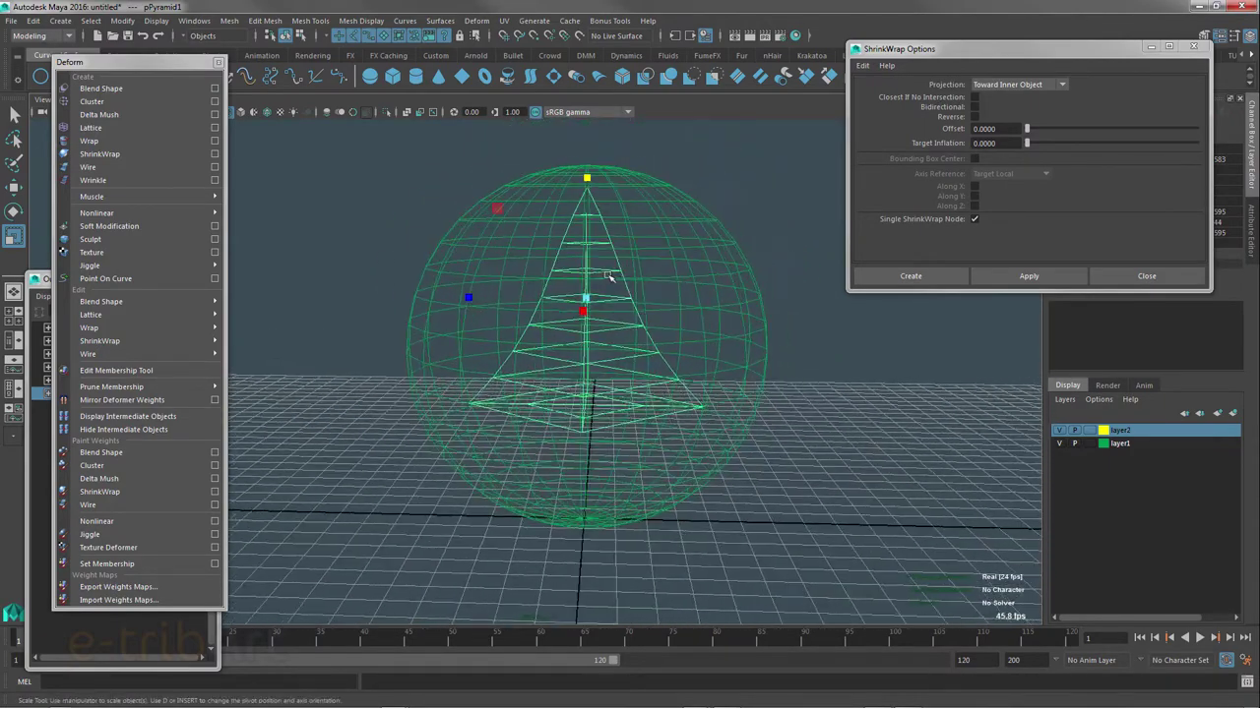
{"action": "left_click", "coordinate": [736, 230]}
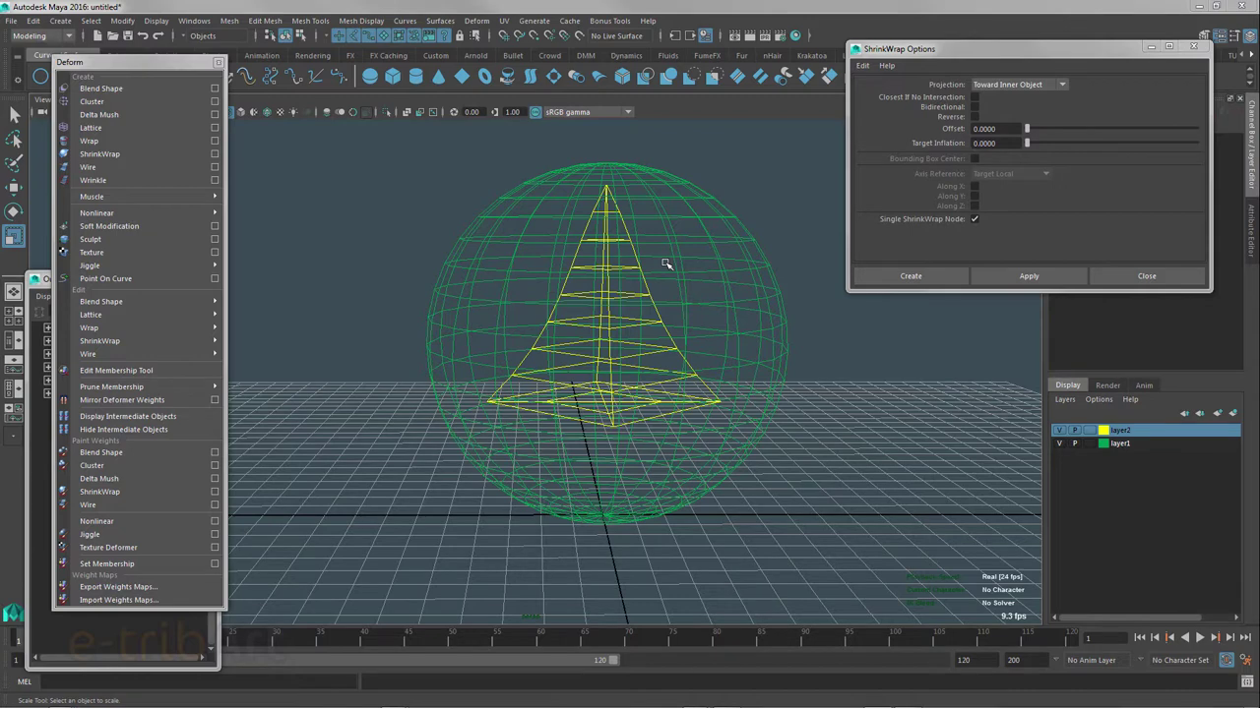
{"action": "key", "text": "ctrl+z"}
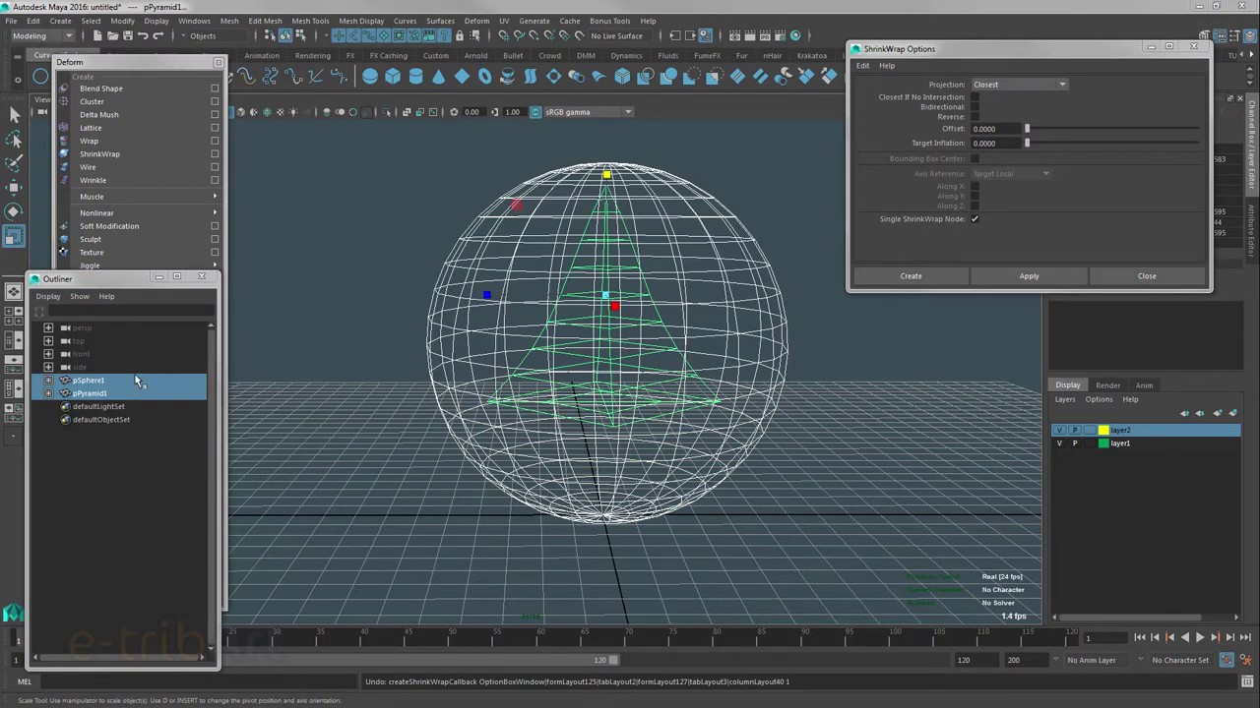
- Select pSphere1, then add pPyramid1 as the wrap target in the Outliner
{"action": "left_click", "coordinate": [93, 382]}
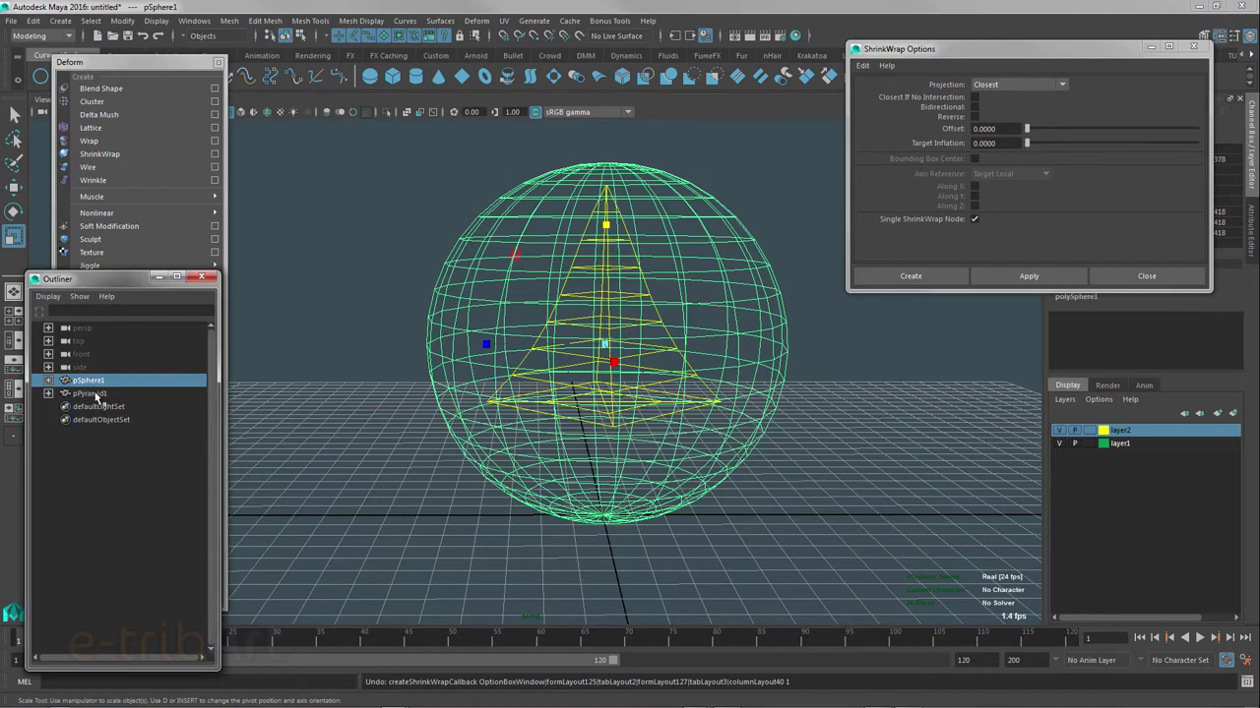
{"action": "left_click_drag", "start_coordinate": [130, 282], "coordinate": [195, 218]}
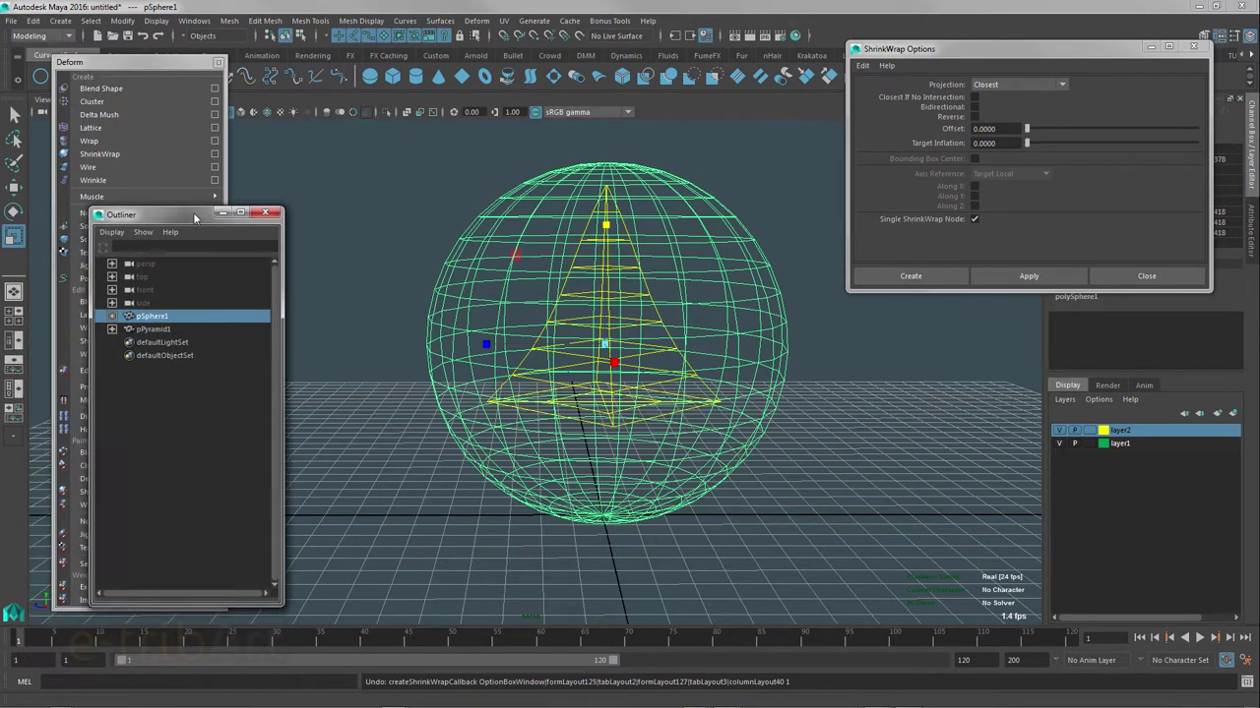
{"action": "left_click", "coordinate": [150, 330], "text": "ctrl"}
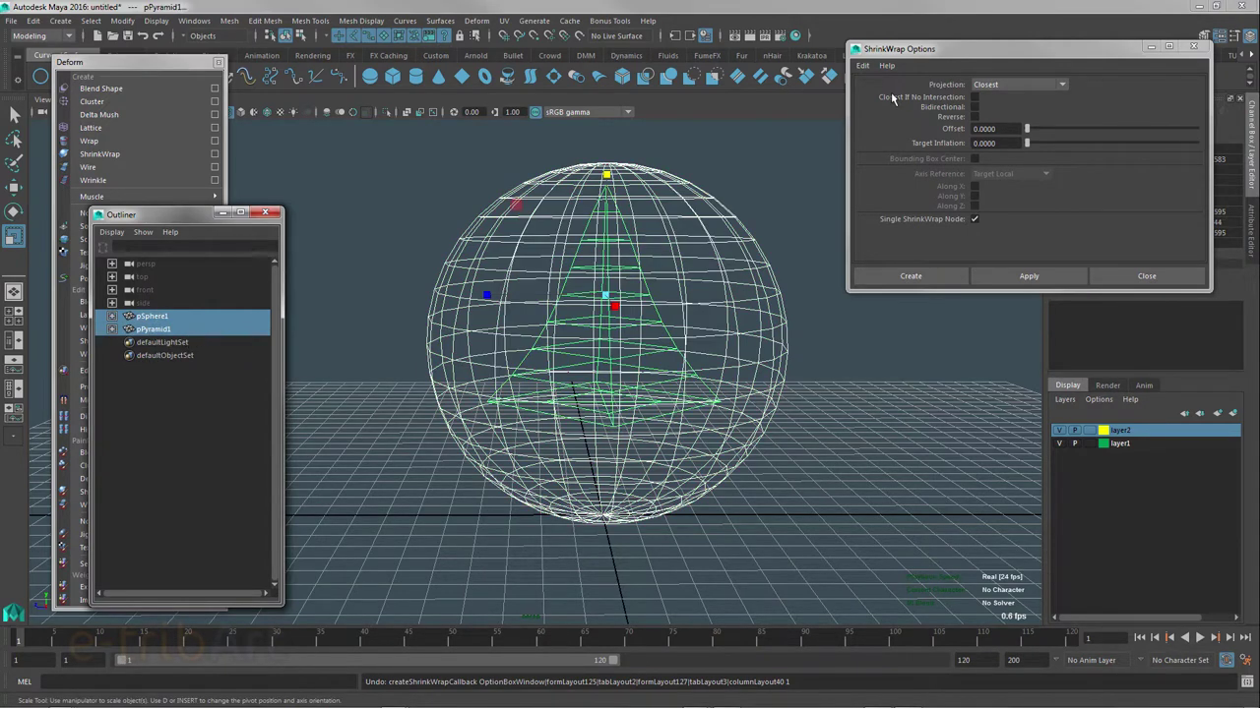
- Set the ShrinkWrap Options projection method to Closest
{"action": "left_click_drag", "start_coordinate": [906, 50], "coordinate": [872, 55]}
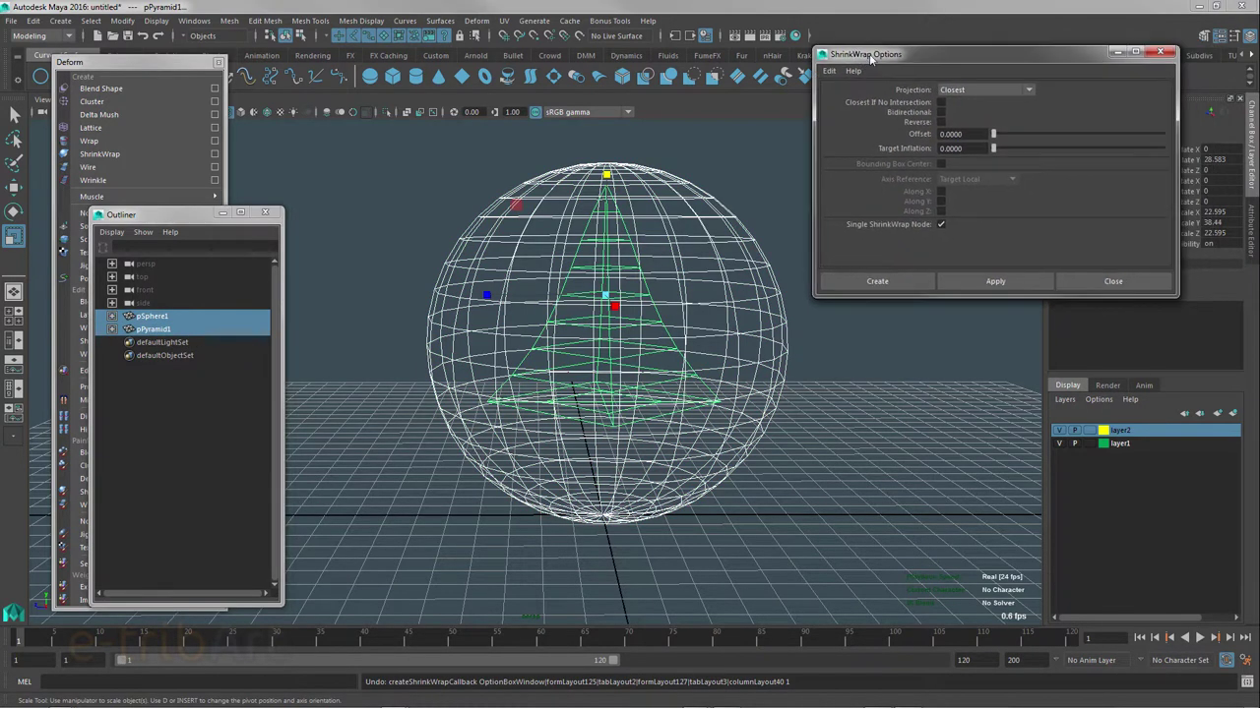
{"action": "left_click", "coordinate": [960, 91]}
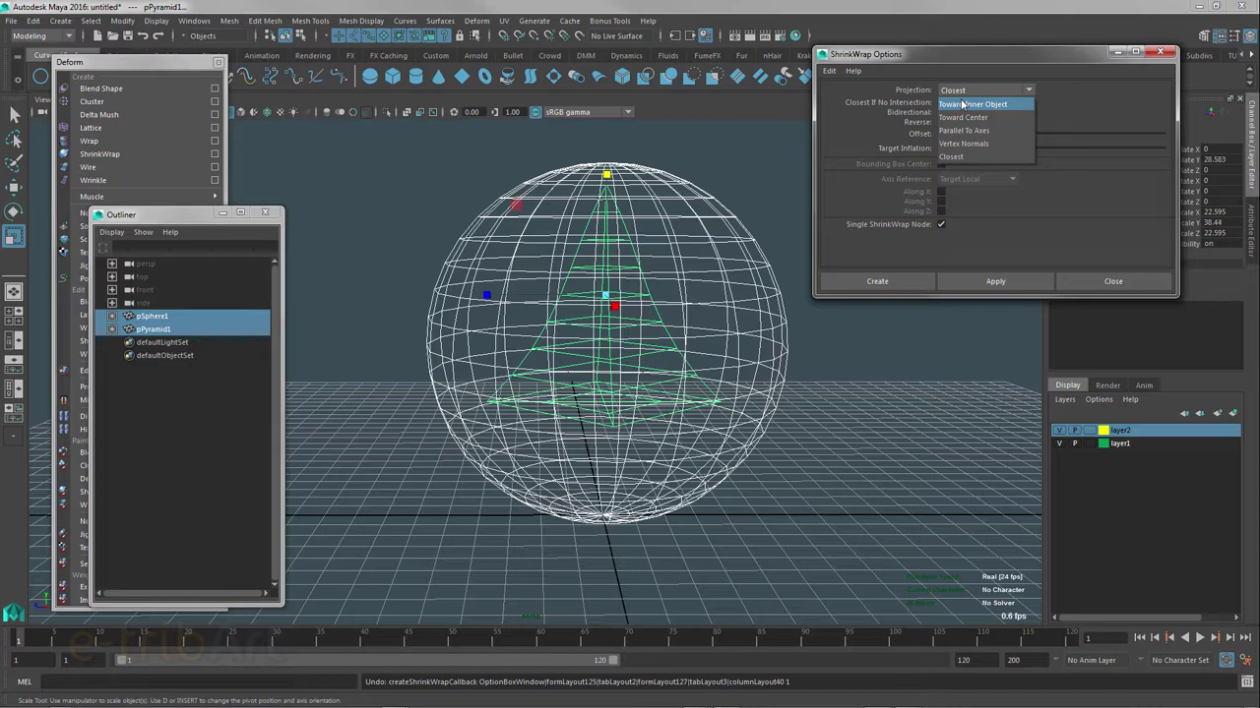
{"action": "left_click", "coordinate": [947, 158]}
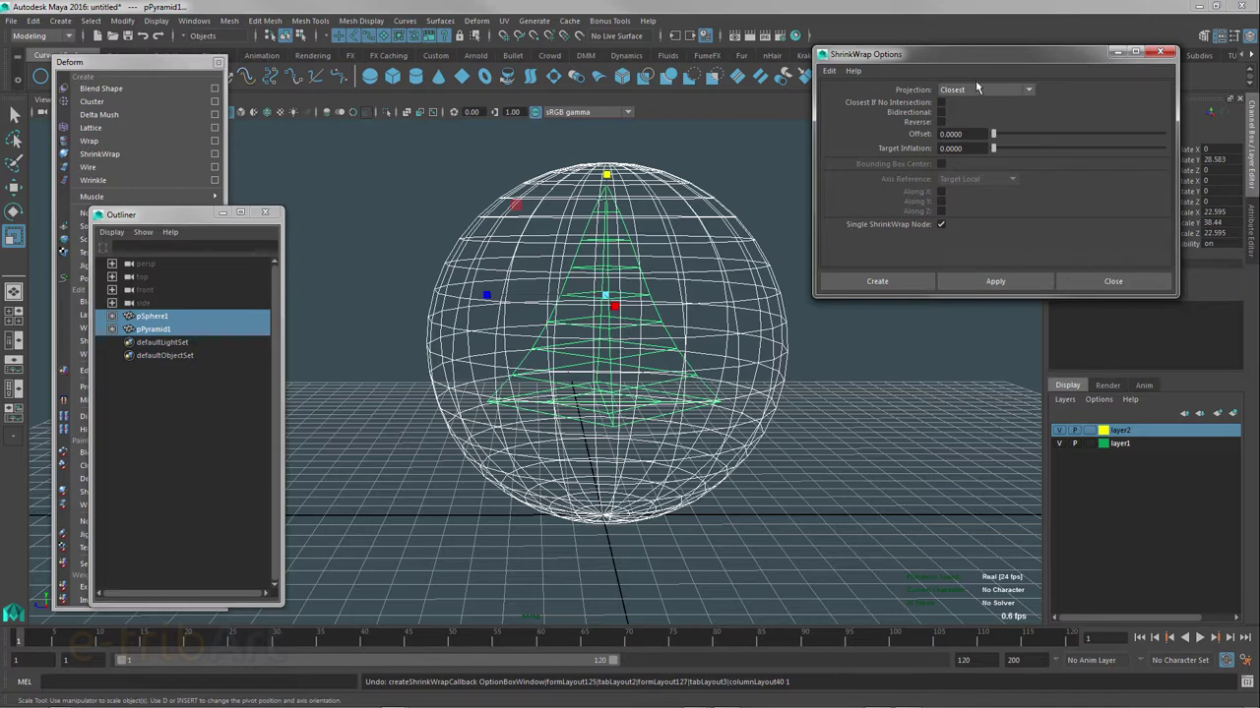
- Shrink-wrap pSphere1 onto the flared pyramid and select the wrapped sphere
{"action": "left_click", "coordinate": [996, 285]}
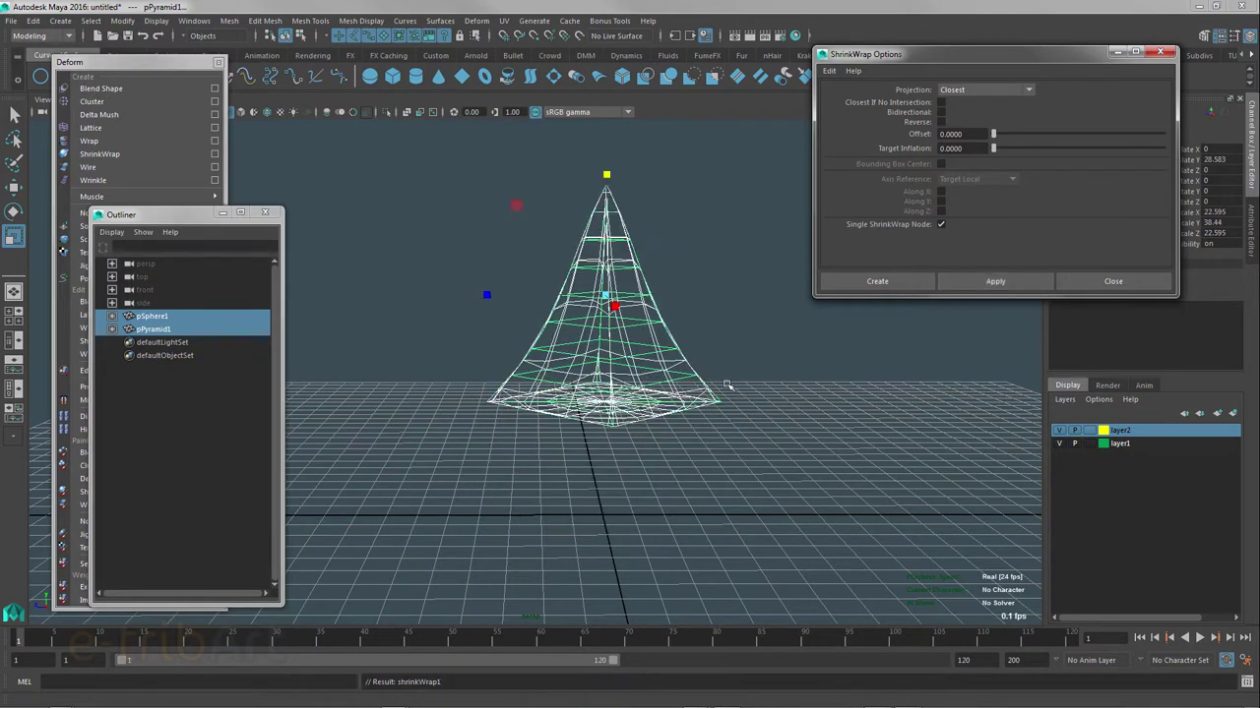
{"action": "mouse_move", "coordinate": [627, 363]}
{"action": "left_mouse_down", "text": "alt"}
{"action": "mouse_move", "coordinate": [593, 370]}
{"action": "mouse_move", "coordinate": [612, 349]}
{"action": "mouse_move", "coordinate": [672, 341]}
{"action": "left_mouse_up", "text": "alt"}
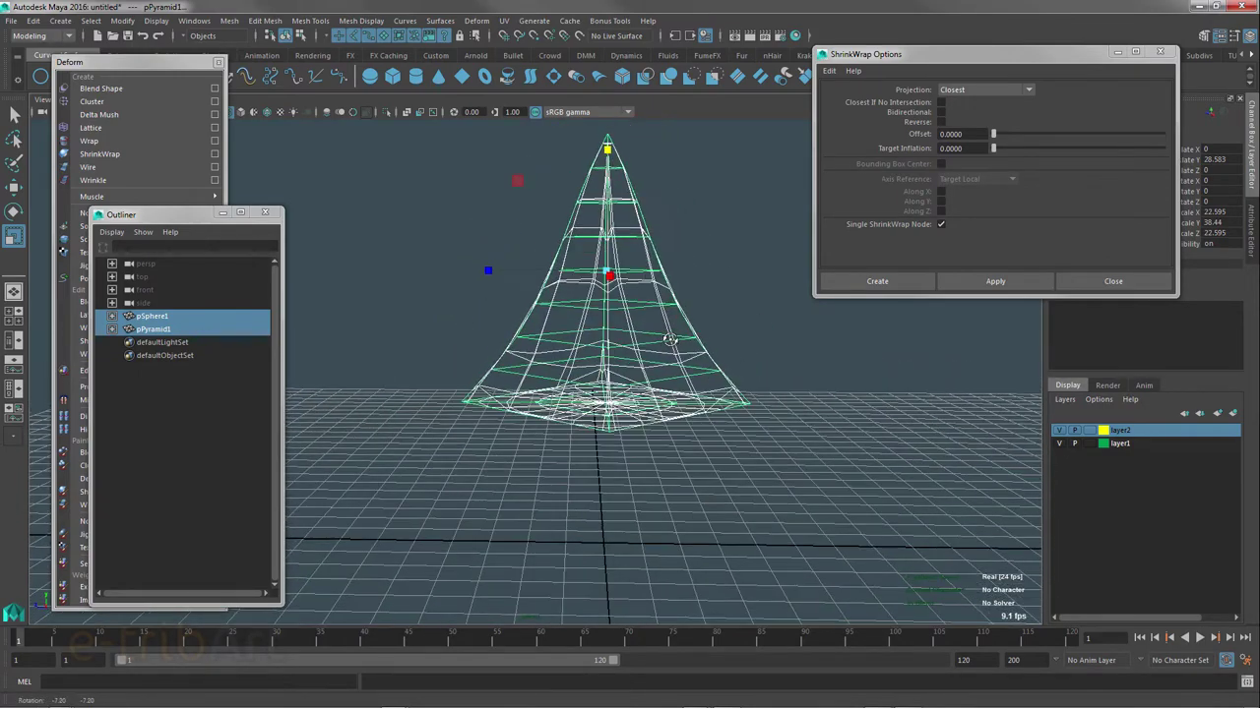
{"action": "left_click", "coordinate": [147, 317]}
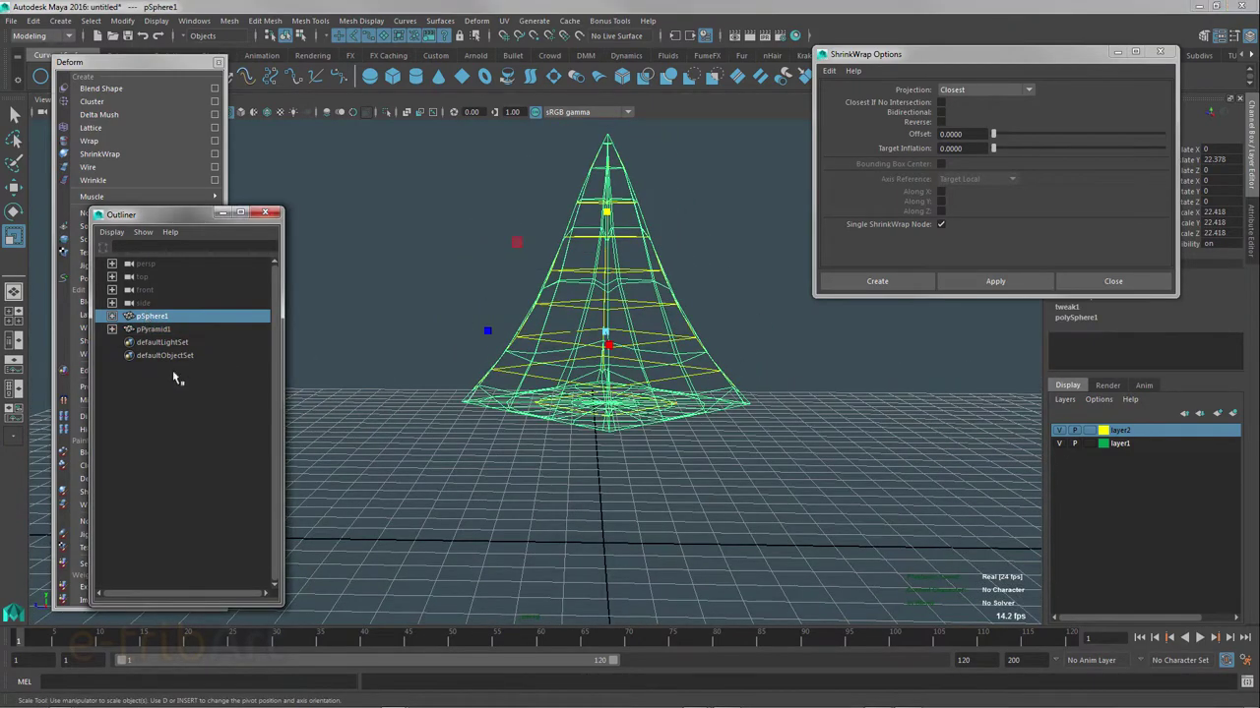
{"action": "left_click_drag", "start_coordinate": [519, 378], "coordinate": [522, 387], "text": "alt"}
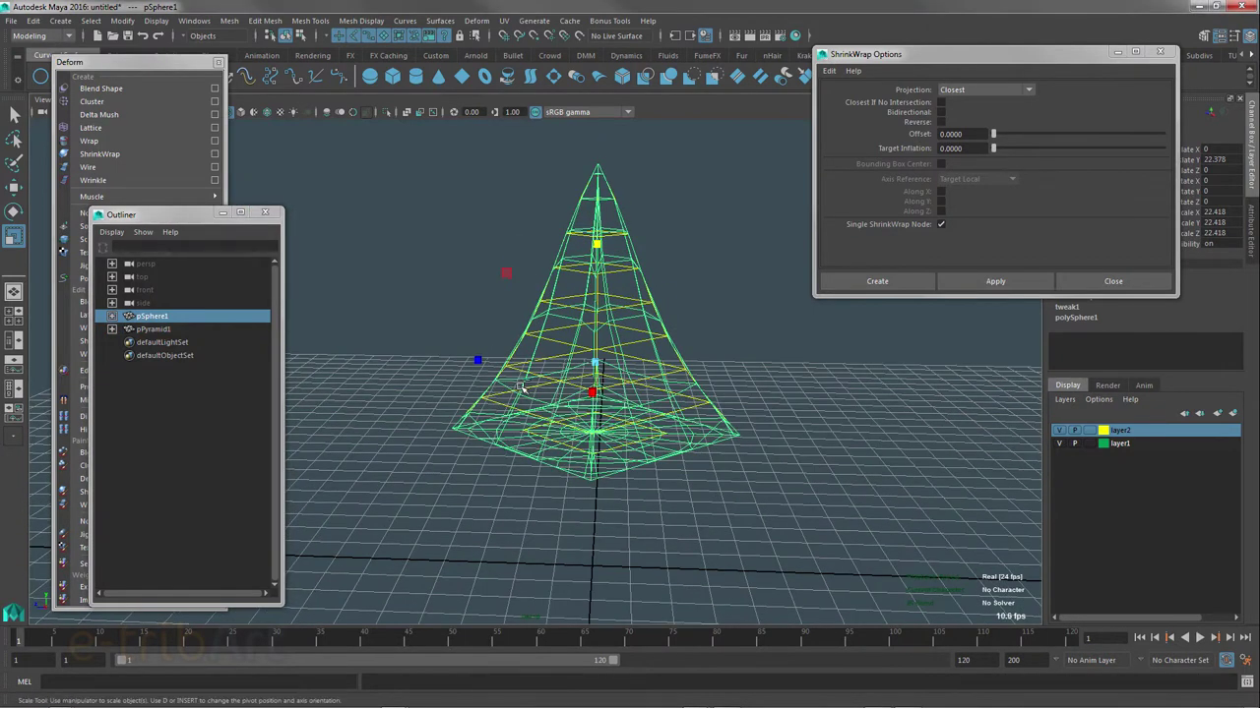
- Duplicate the wrapped sphere as pSphere2 and move it aside along Z
{"action": "key", "text": "ctrl+d"}
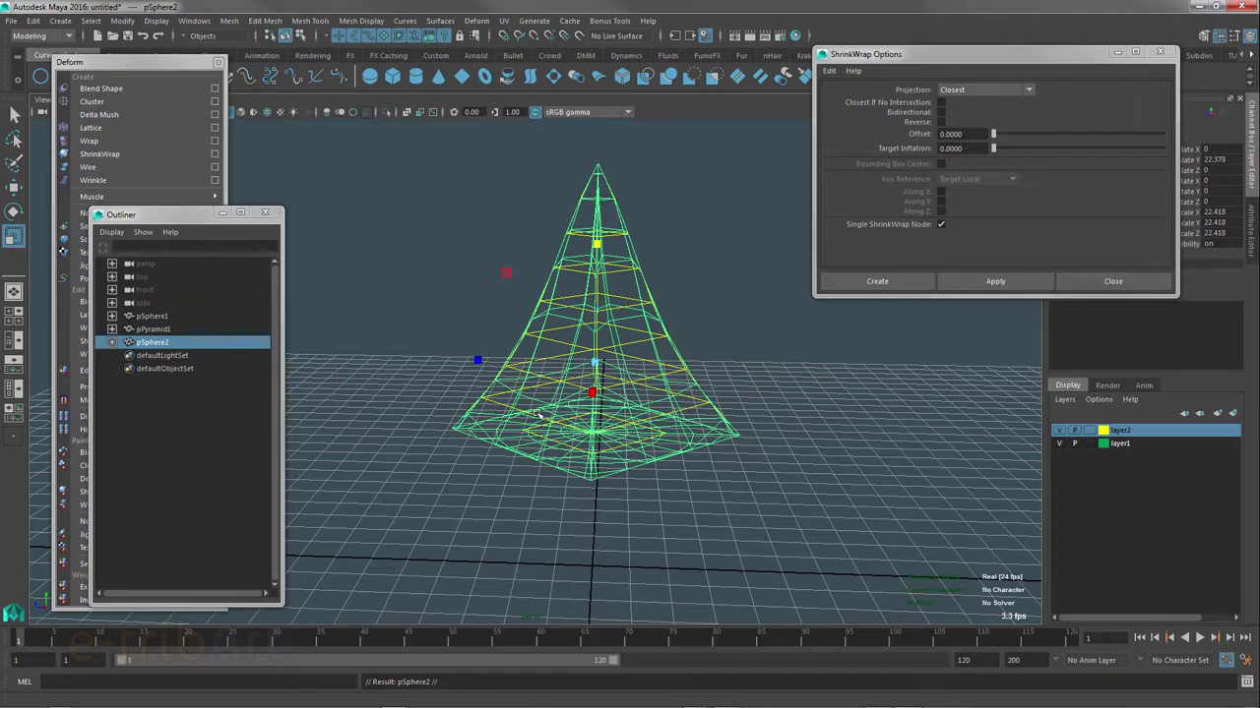
{"action": "key", "text": "w"}
{"action": "left_click_drag", "start_coordinate": [477, 361], "coordinate": [792, 388]}
{"action": "scroll", "coordinate": [708, 374], "scroll_direction": "down", "scroll_amount": 5}
{"action": "left_click_drag", "start_coordinate": [679, 354], "coordinate": [738, 378], "text": "alt"}
{"action": "scroll", "coordinate": [740, 382], "scroll_direction": "up", "scroll_amount": 2}
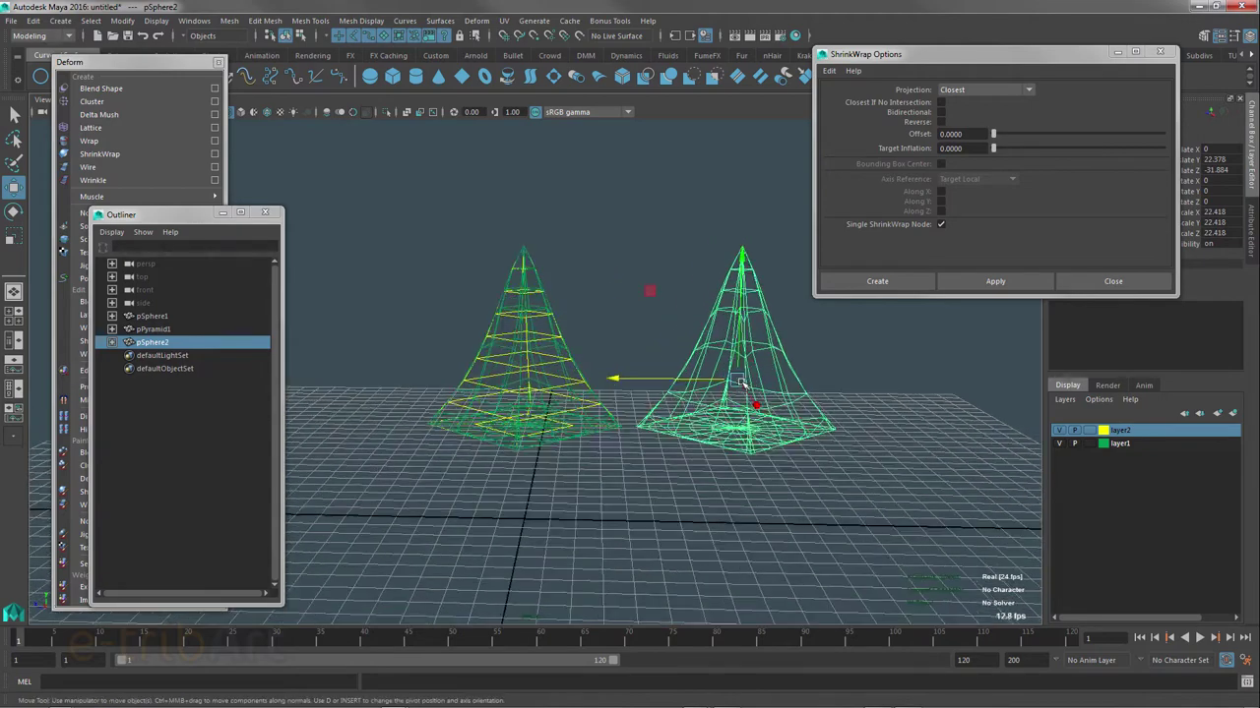
{"action": "left_click", "coordinate": [600, 206]}
{"action": "left_click", "coordinate": [740, 356]}
- Switch to shaded display and delete the pSphere2 duplicate
{"action": "left_click_drag", "start_coordinate": [741, 358], "coordinate": [720, 361], "text": "alt"}
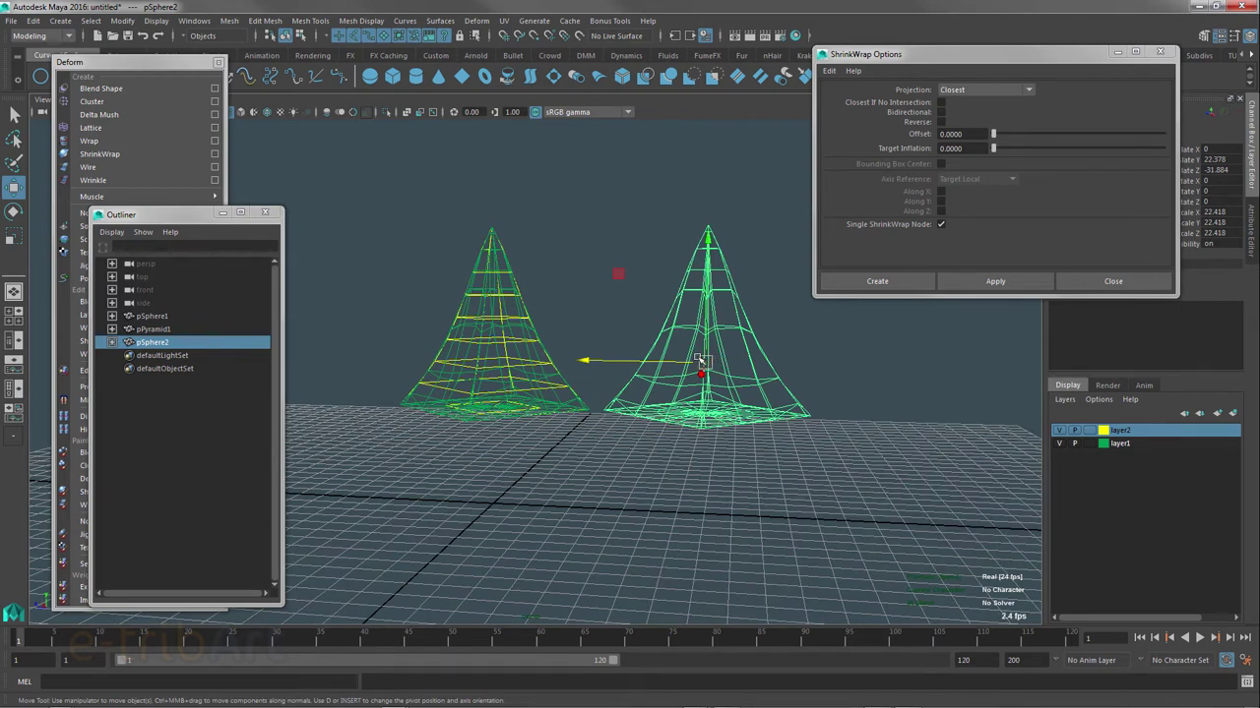
{"action": "left_click_drag", "start_coordinate": [697, 370], "coordinate": [727, 390], "text": "alt"}
{"action": "key", "text": "5"}
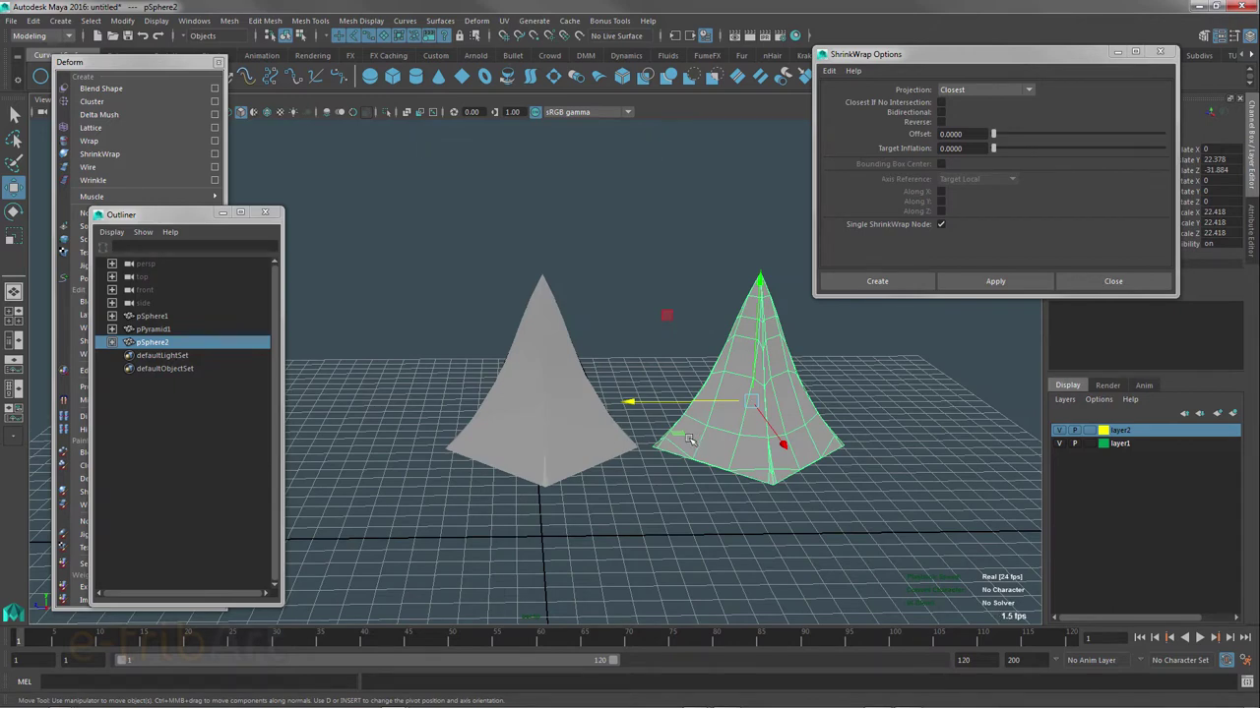
{"action": "key", "text": "Delete"}
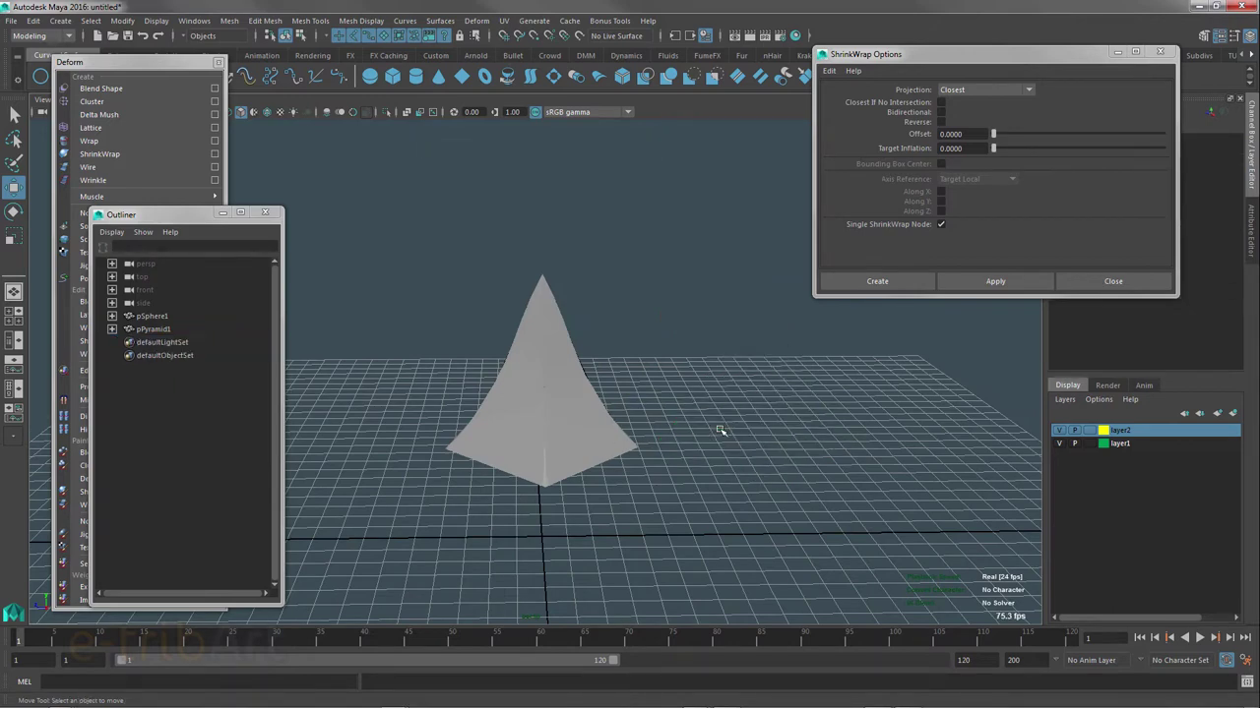
- Show pSphere1's shrinkWrap1 attributes in the Channel Box and on the Attribute Editor tab
{"action": "left_click", "coordinate": [153, 317]}
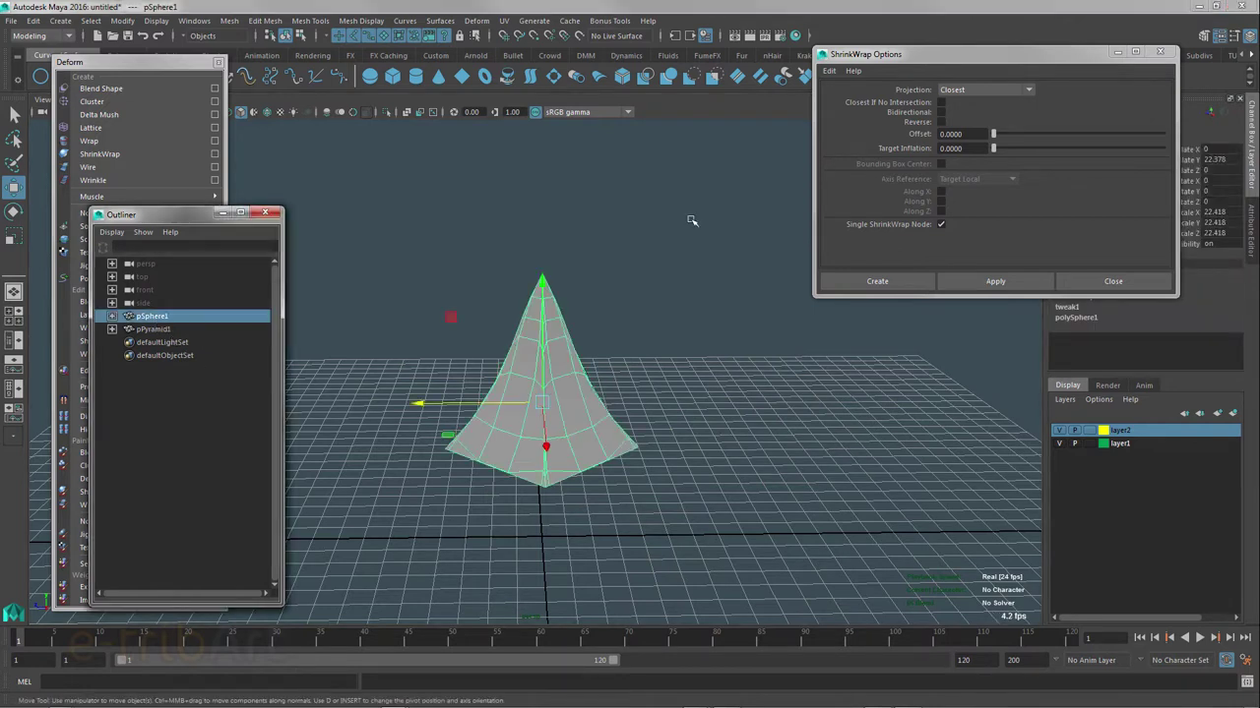
{"action": "left_click_drag", "start_coordinate": [1022, 68], "coordinate": [874, 90]}
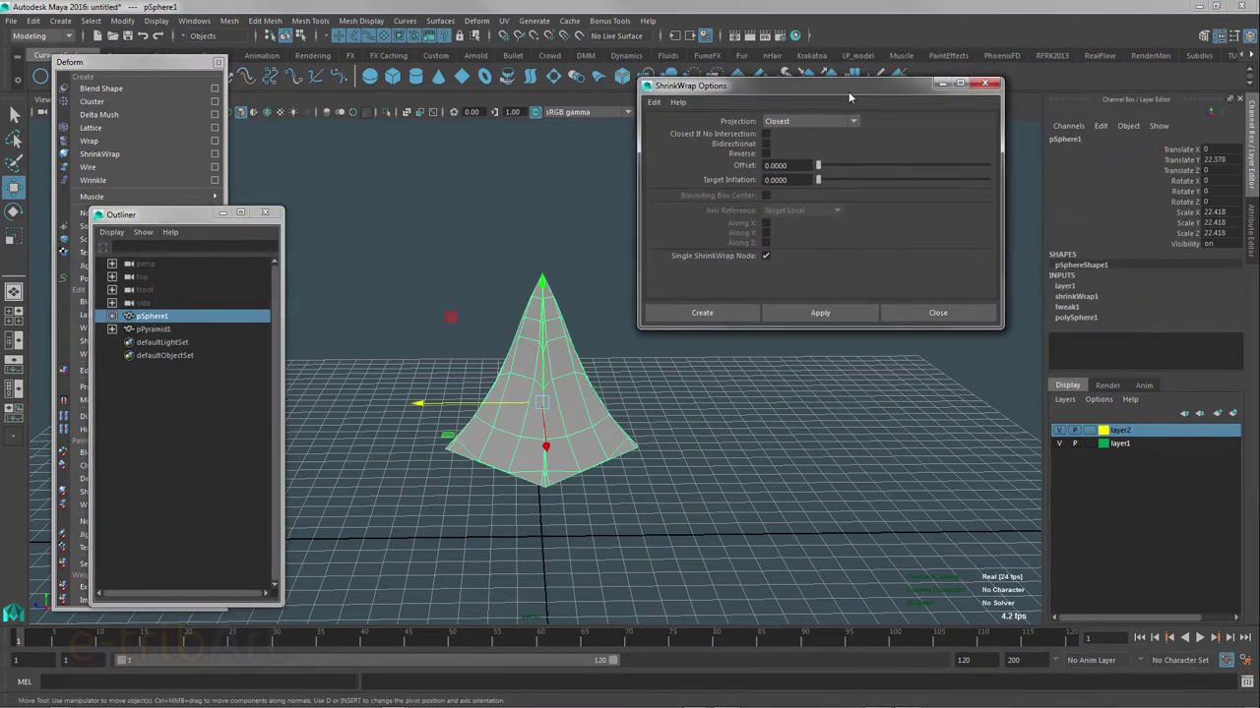
{"action": "left_click", "coordinate": [1086, 296]}
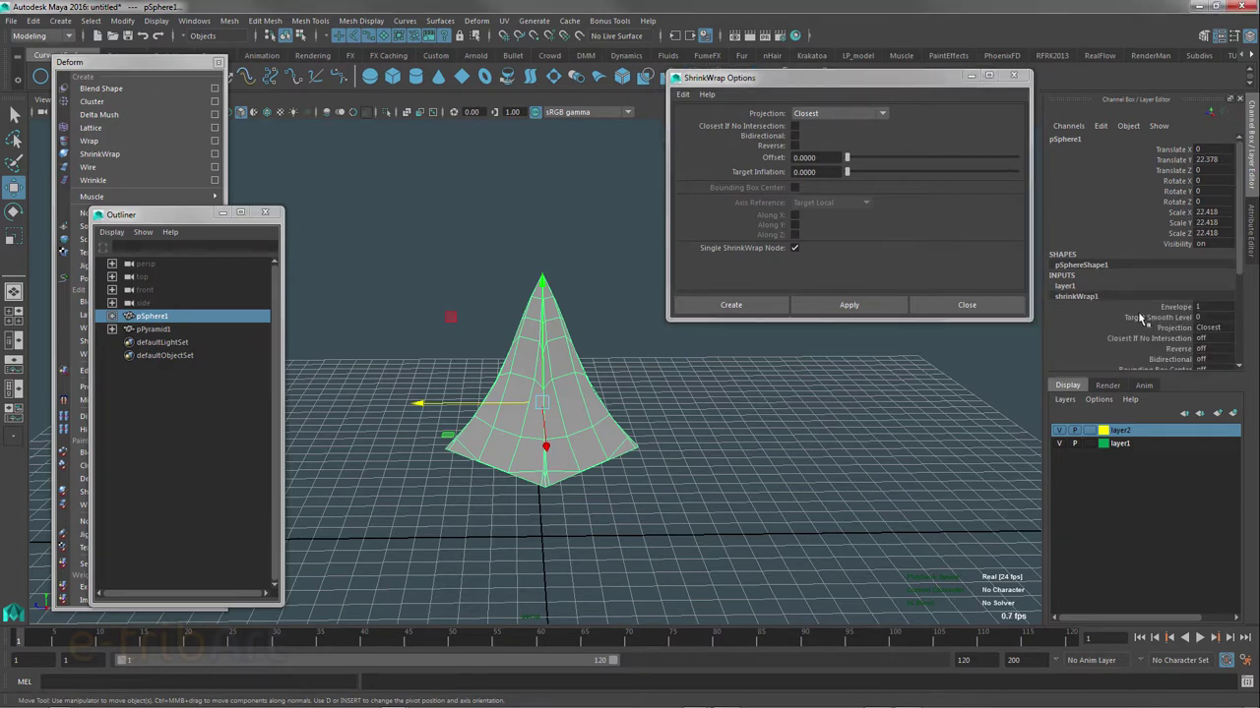
{"action": "key", "text": "ctrl+a"}
{"action": "mouse_move", "coordinate": [886, 81]}
{"action": "left_mouse_down"}
{"action": "mouse_move", "coordinate": [687, 73]}
{"action": "mouse_move", "coordinate": [743, 75]}
{"action": "left_mouse_up"}
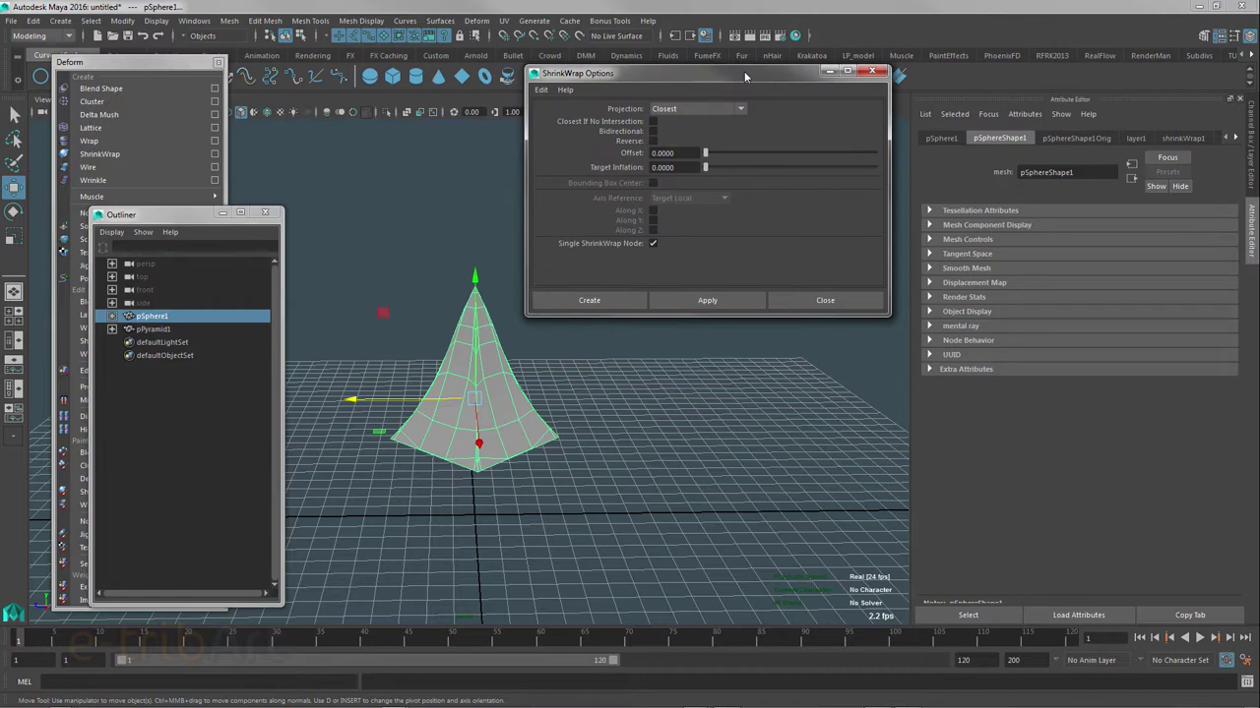
{"action": "left_click", "coordinate": [1186, 138]}
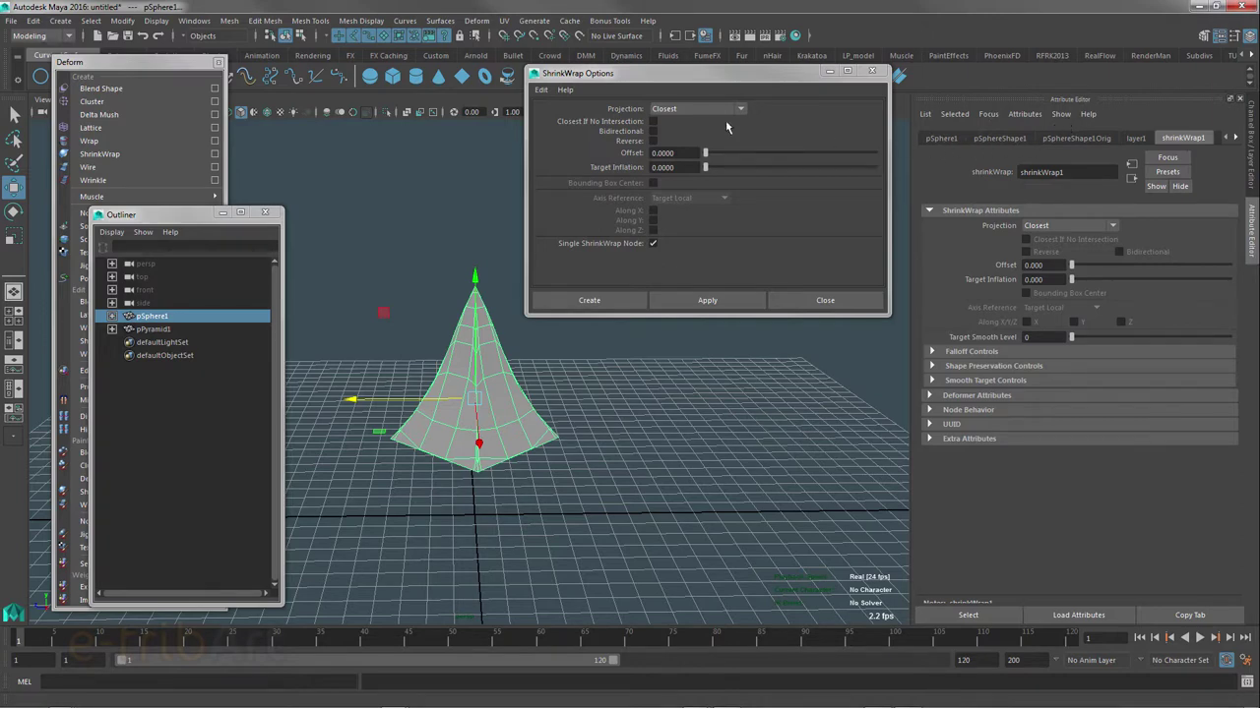
{"action": "left_click", "coordinate": [194, 21]}
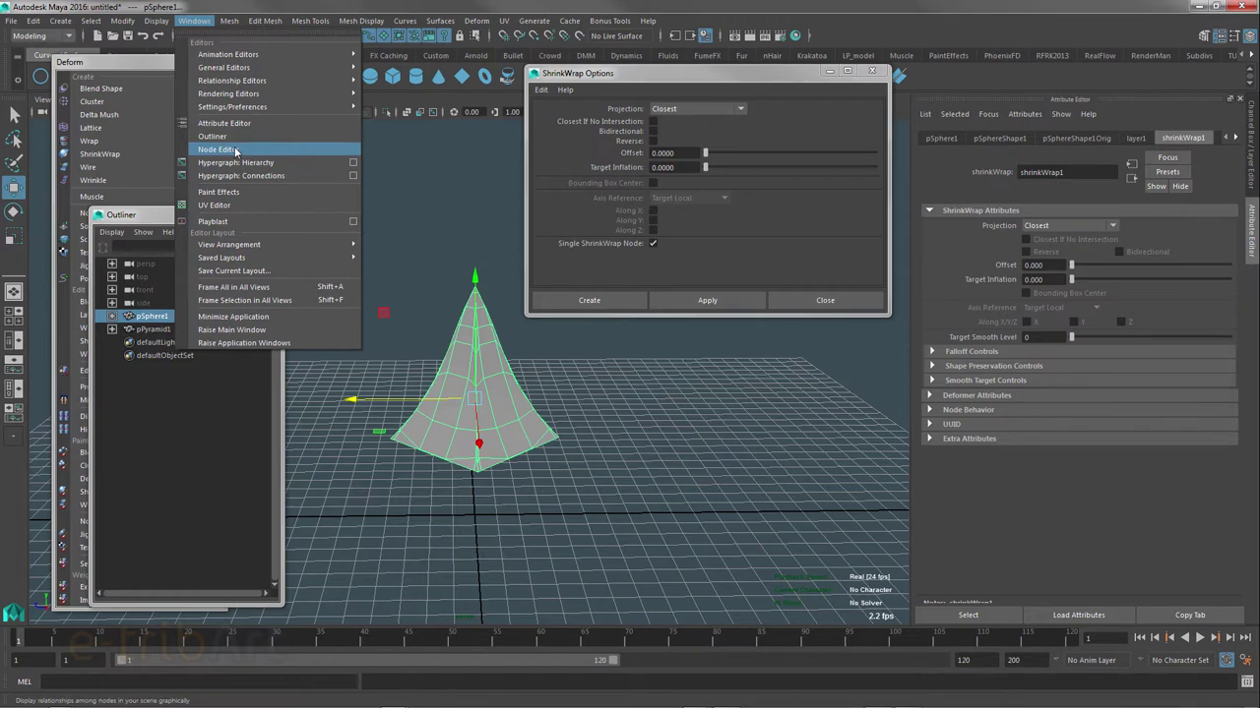
- Display pSphere1's input and output connections in the Node Editor
{"action": "left_click", "coordinate": [236, 151]}
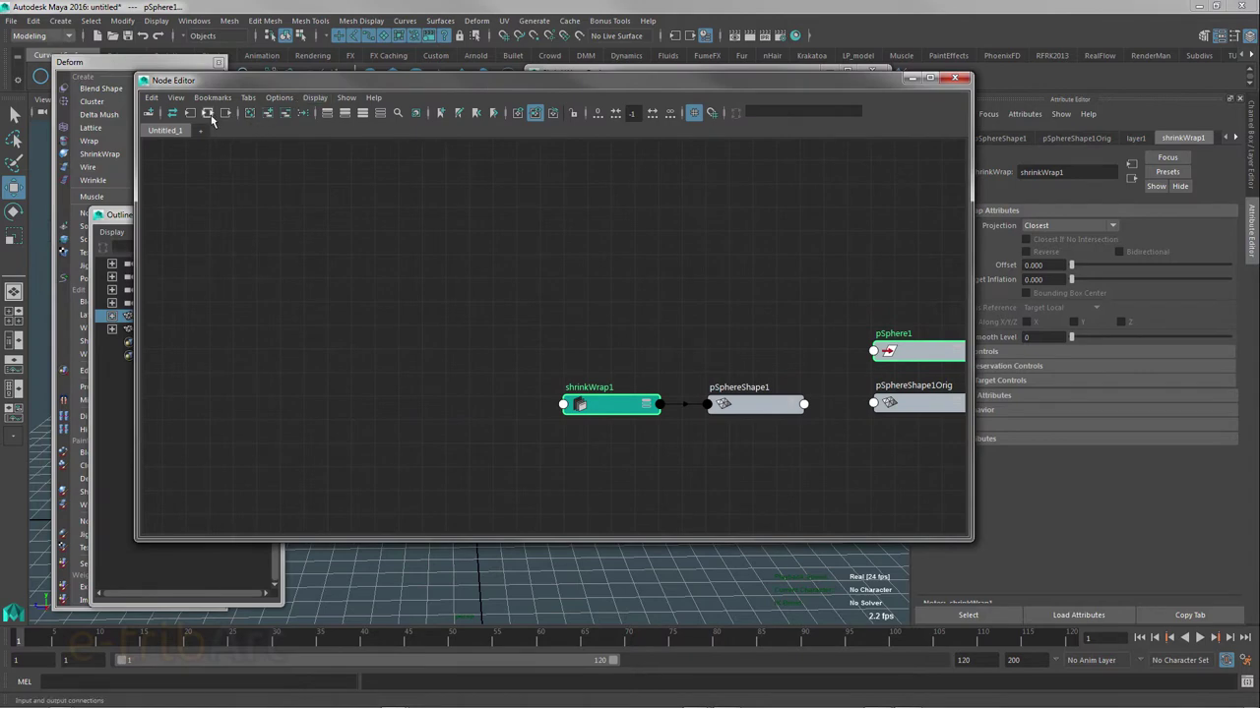
{"action": "left_click", "coordinate": [208, 113]}
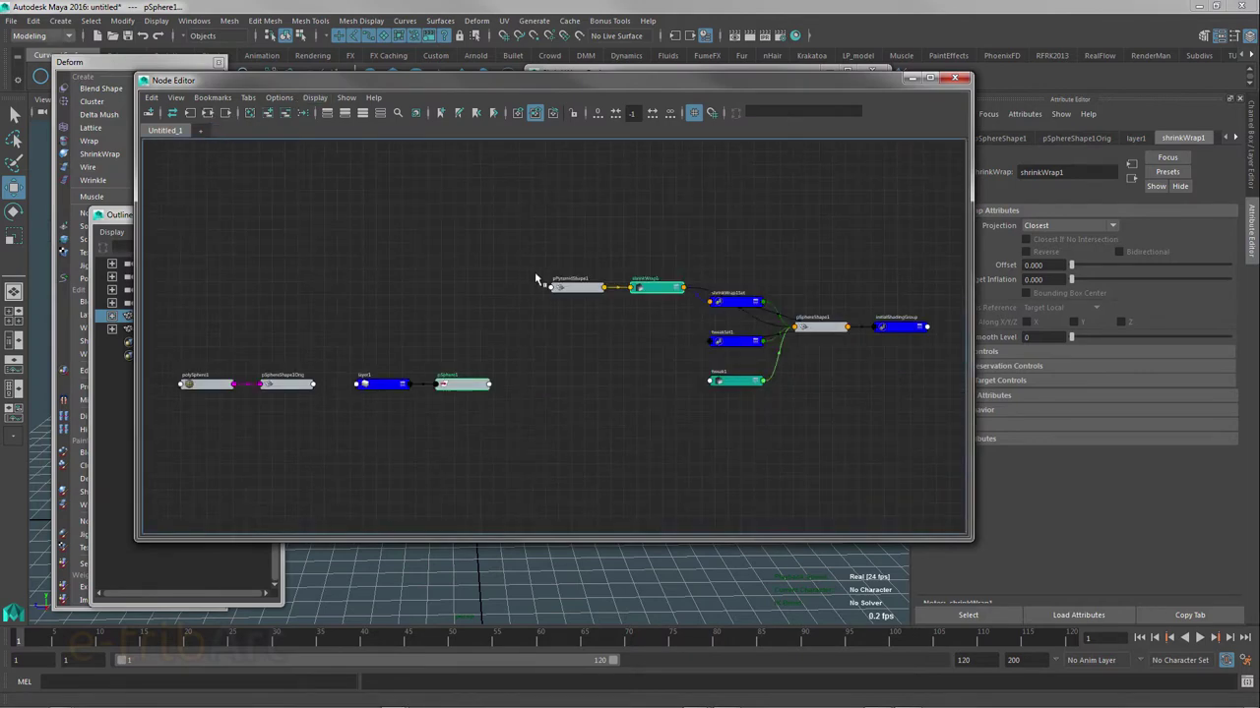
{"action": "scroll", "coordinate": [773, 354], "scroll_direction": "up", "scroll_amount": 3}
{"action": "scroll", "coordinate": [775, 356], "scroll_direction": "up", "scroll_amount": 2}
{"action": "mouse_move", "coordinate": [775, 357]}
{"action": "middle_mouse_down"}
{"action": "mouse_move", "coordinate": [726, 365]}
{"action": "mouse_move", "coordinate": [696, 354]}
{"action": "middle_mouse_up"}
{"action": "scroll", "coordinate": [725, 365], "scroll_direction": "down", "scroll_amount": 4}
{"action": "scroll", "coordinate": [724, 366], "scroll_direction": "up", "scroll_amount": 3}
- Rearrange the pPyramidShape1, shrinkWrap1 and shrinkWrap1Set nodes into a tidy layout
{"action": "left_click", "coordinate": [816, 323]}
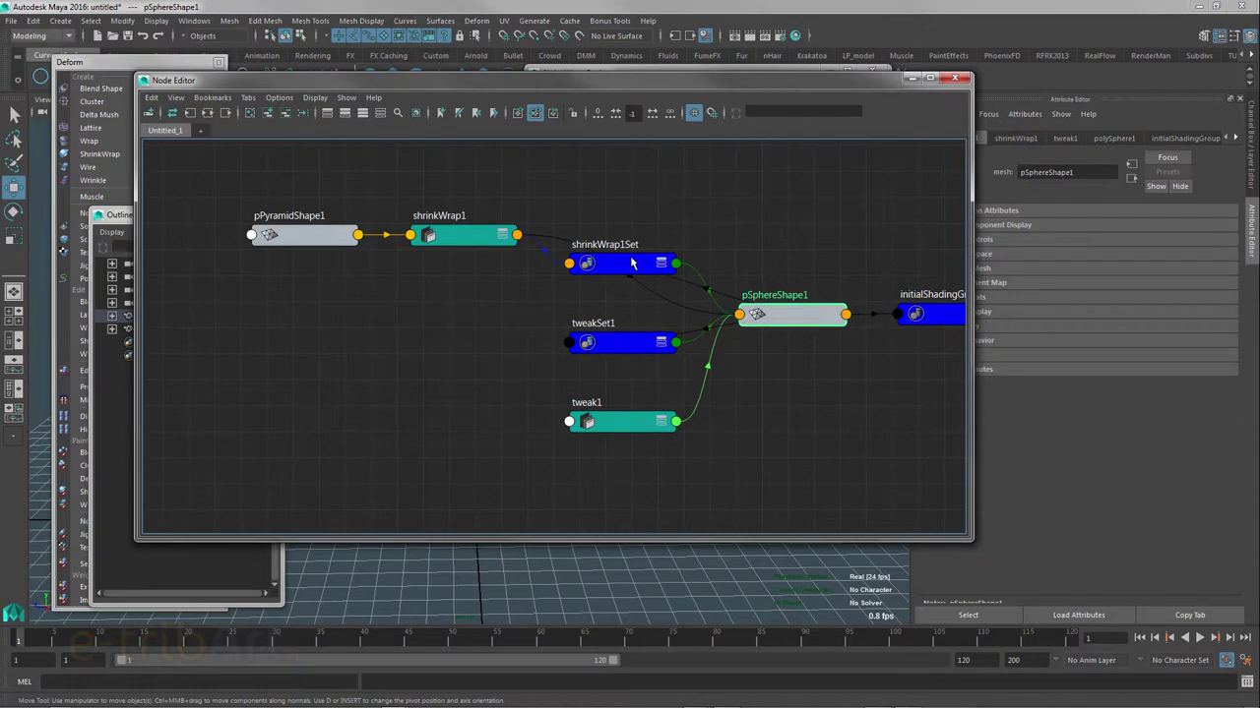
{"action": "left_click_drag", "start_coordinate": [614, 276], "coordinate": [619, 271]}
{"action": "left_click_drag", "start_coordinate": [464, 247], "coordinate": [466, 237]}
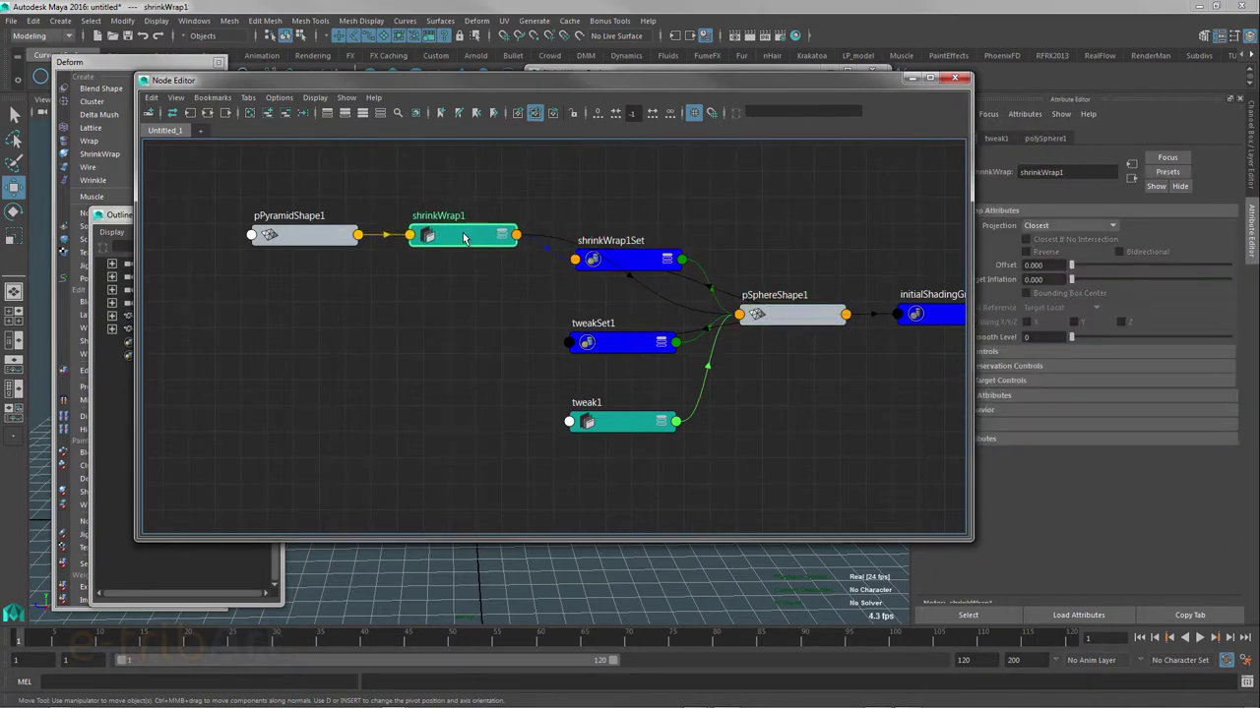
{"action": "left_click_drag", "start_coordinate": [633, 269], "coordinate": [638, 275]}
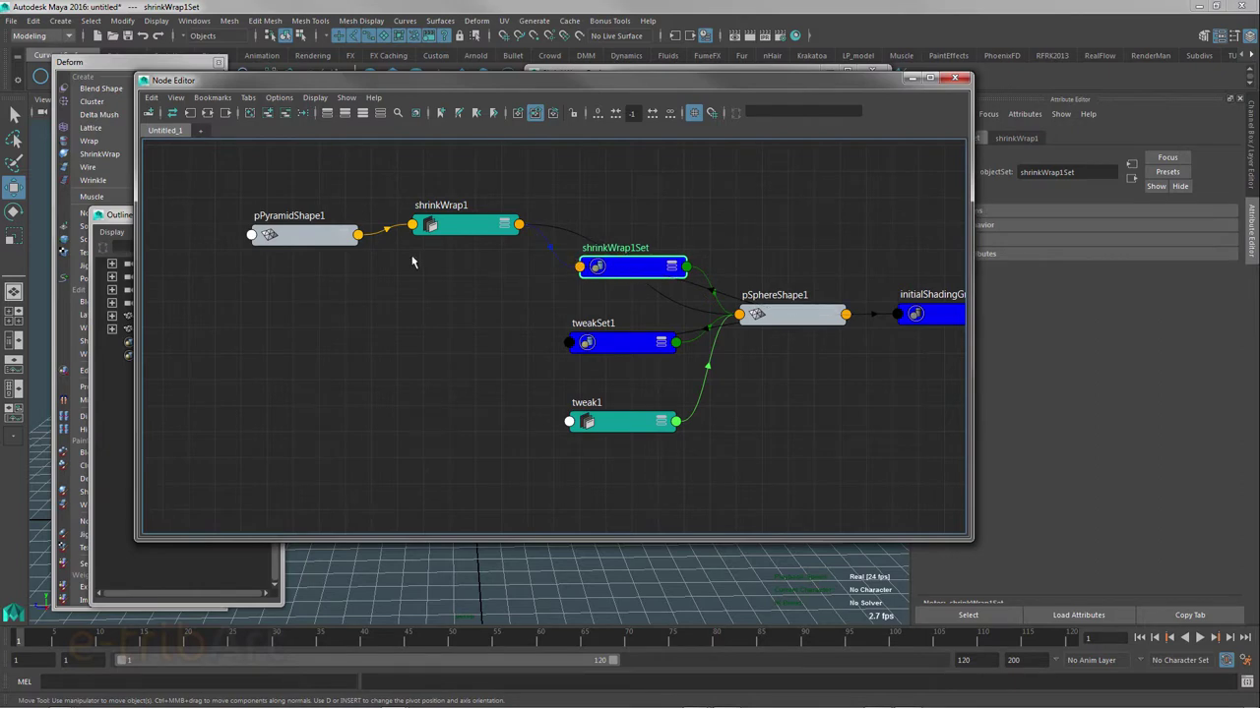
{"action": "left_click_drag", "start_coordinate": [336, 243], "coordinate": [330, 229]}
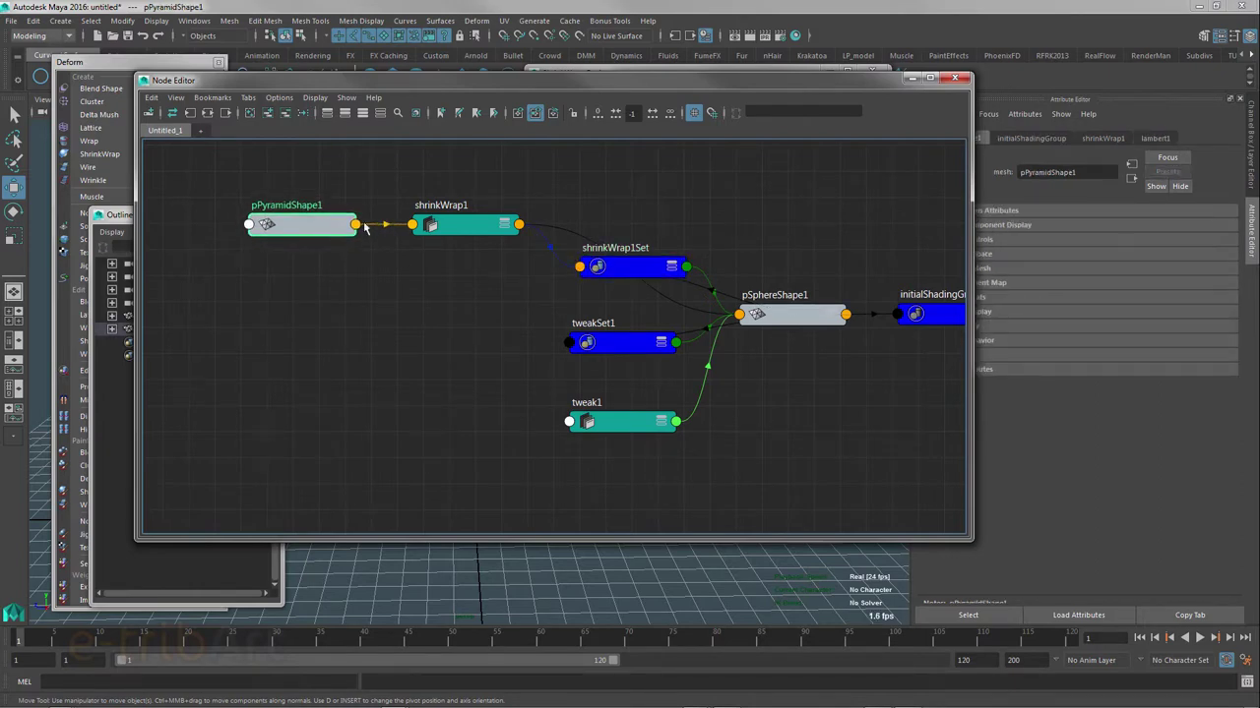
{"action": "mouse_move", "coordinate": [286, 234]}
{"action": "left_mouse_down"}
{"action": "mouse_move", "coordinate": [280, 221]}
{"action": "mouse_move", "coordinate": [260, 230]}
{"action": "left_mouse_up"}
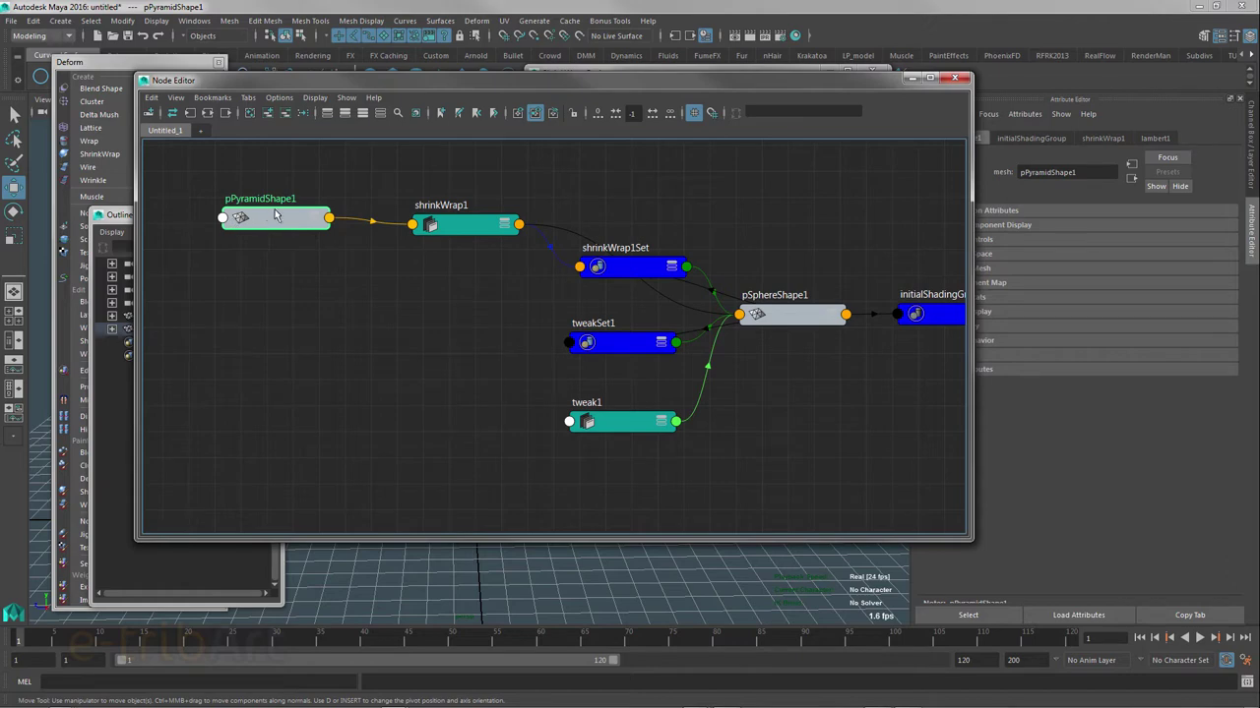
- Expand the shrinkWrap1 node to list all its attributes
{"action": "left_click_drag", "start_coordinate": [450, 231], "coordinate": [448, 226]}
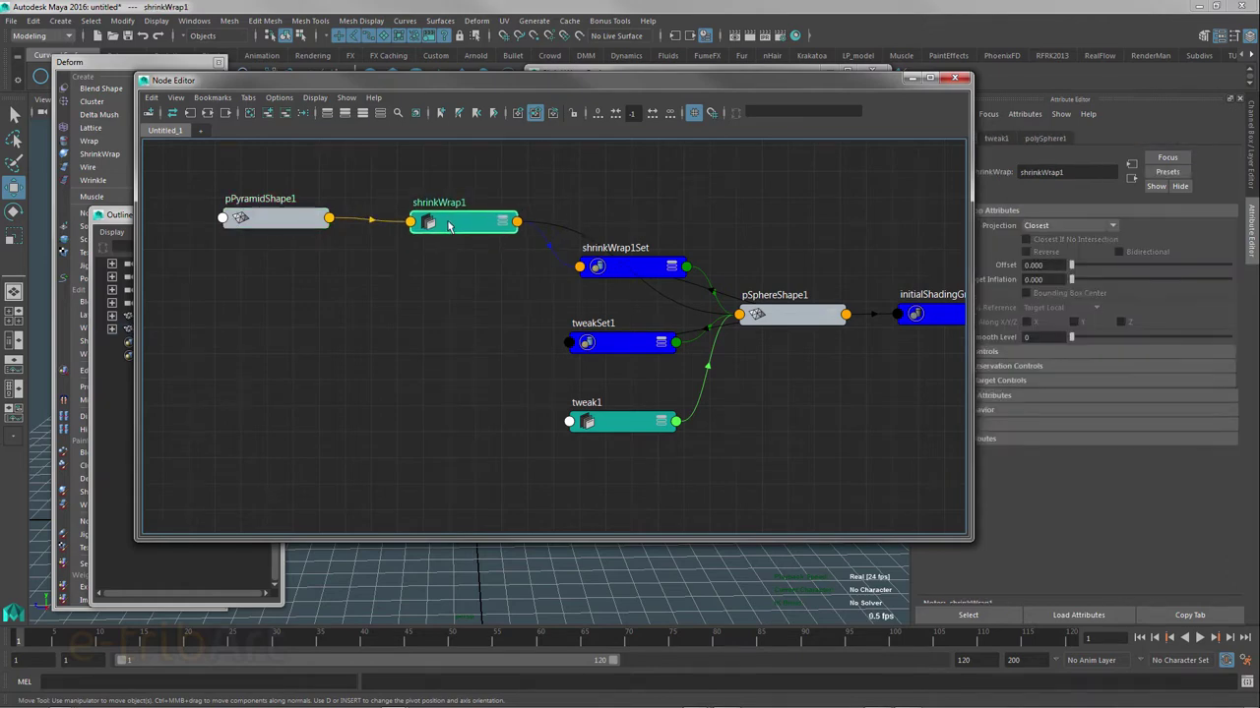
{"action": "left_click", "coordinate": [502, 222]}
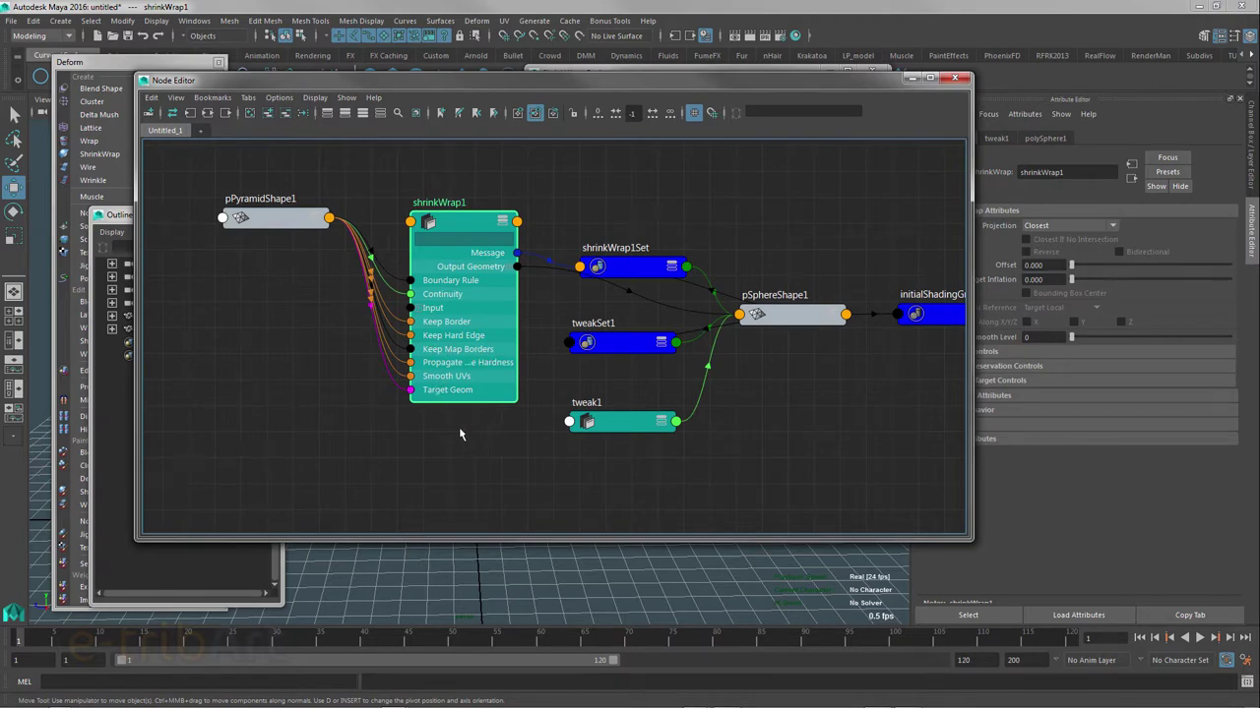
{"action": "left_click_drag", "start_coordinate": [474, 230], "coordinate": [468, 222]}
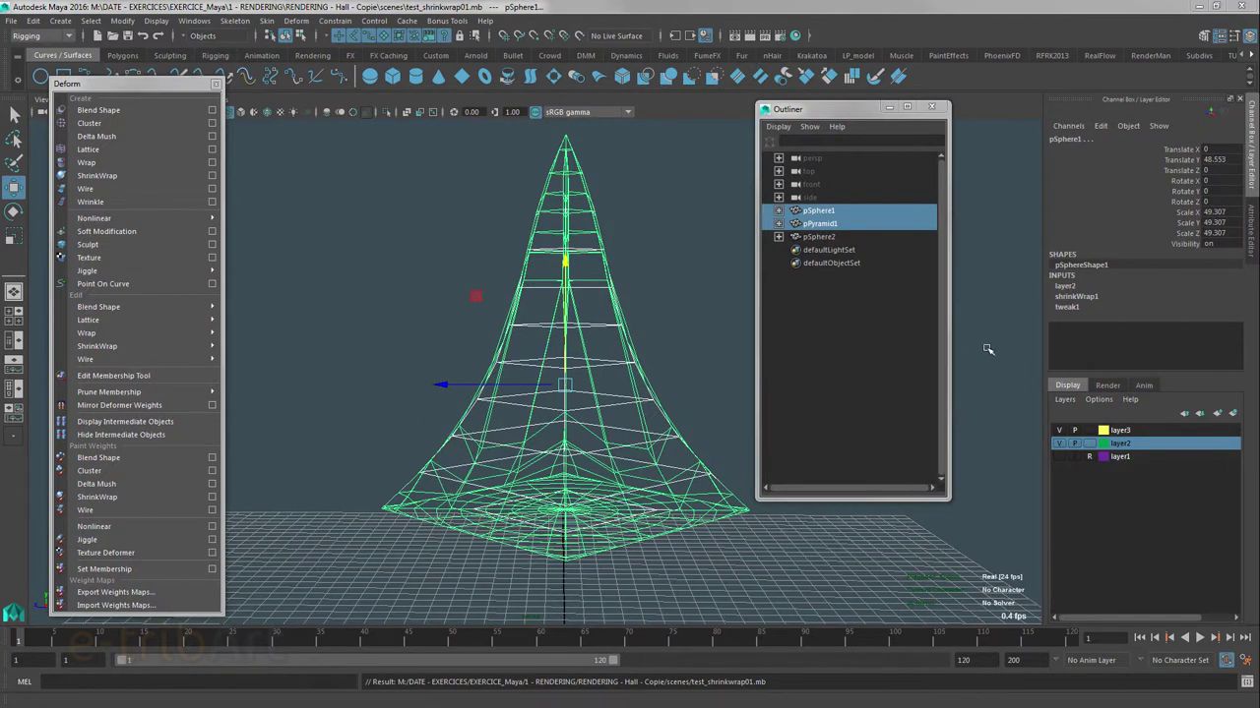
- Show shrinkWrap1 in the Attribute Editor with Envelope 1.000 and tumble the view
{"action": "left_click_drag", "start_coordinate": [848, 108], "coordinate": [766, 106]}
{"action": "key", "text": "ctrl+a"}
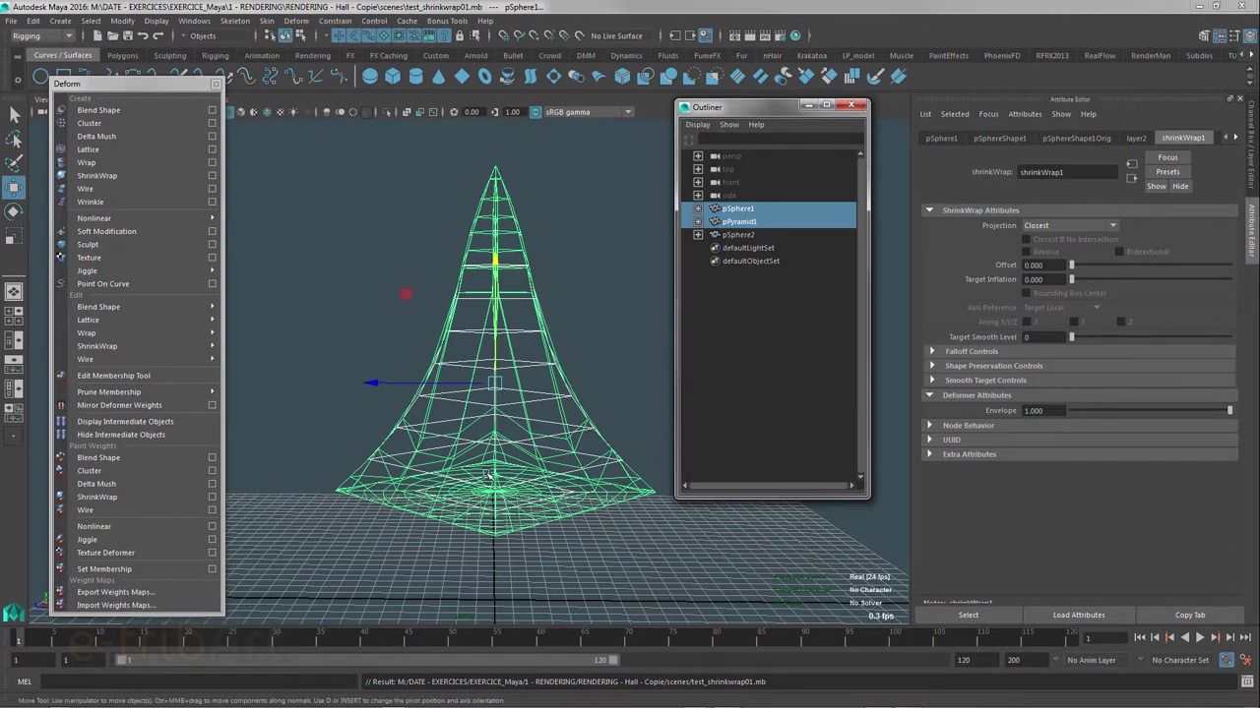
{"action": "mouse_move", "coordinate": [524, 458]}
{"action": "left_mouse_down", "text": "alt"}
{"action": "mouse_move", "coordinate": [525, 473]}
{"action": "mouse_move", "coordinate": [514, 457]}
{"action": "left_mouse_up", "text": "alt"}
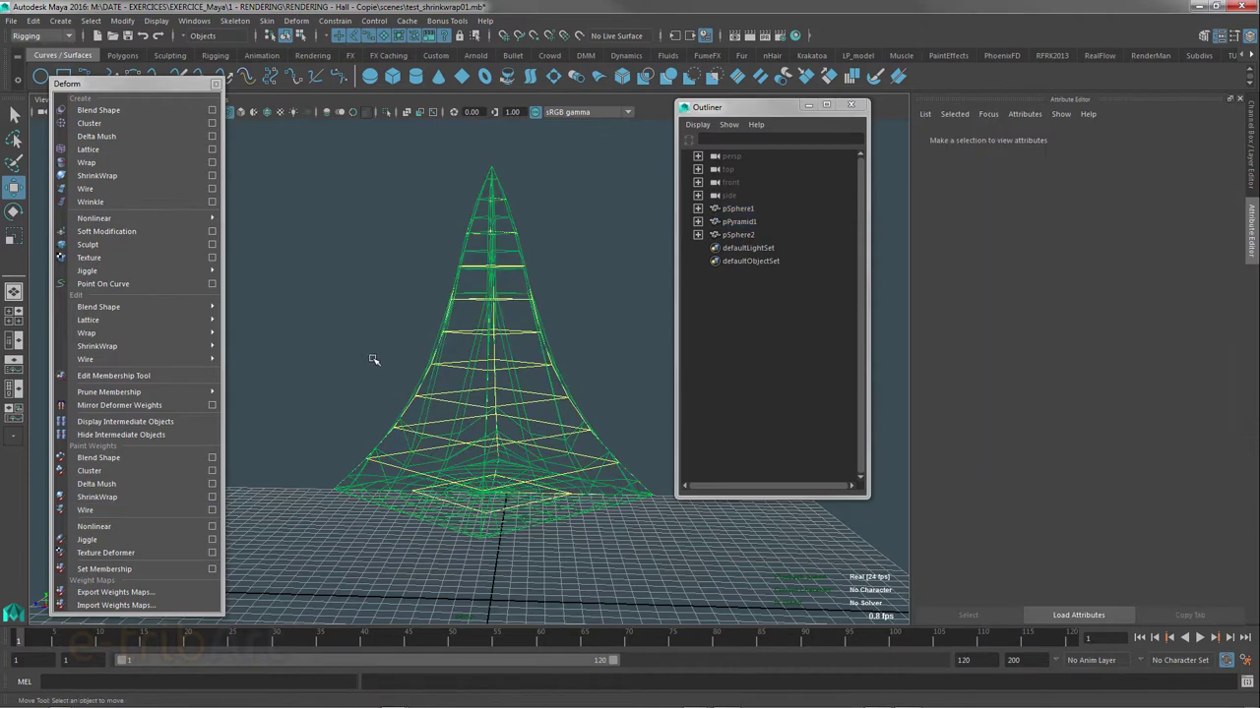
- Select pSphere1, switch to shaded display, and orbit around the wrapped pyramid from several angles
{"action": "left_click", "coordinate": [366, 358]}
{"action": "left_click", "coordinate": [431, 336]}
{"action": "left_click_drag", "start_coordinate": [431, 335], "coordinate": [439, 379], "text": "alt"}
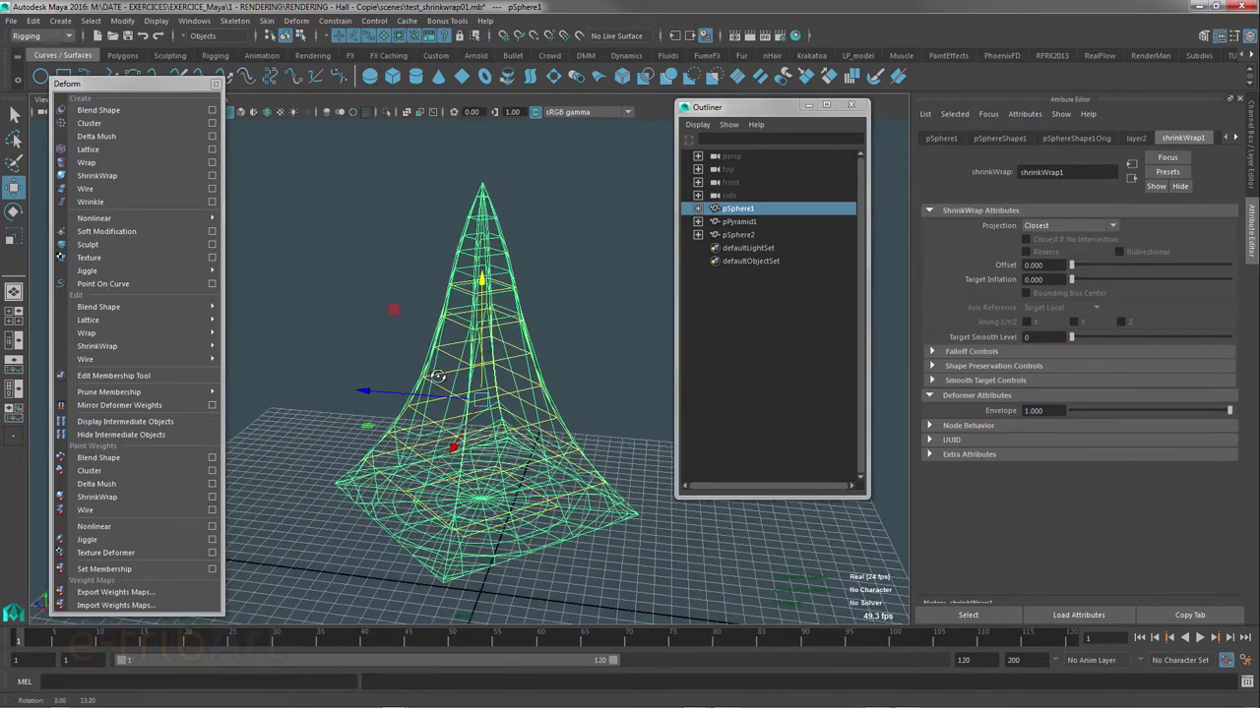
{"action": "key", "text": "5"}
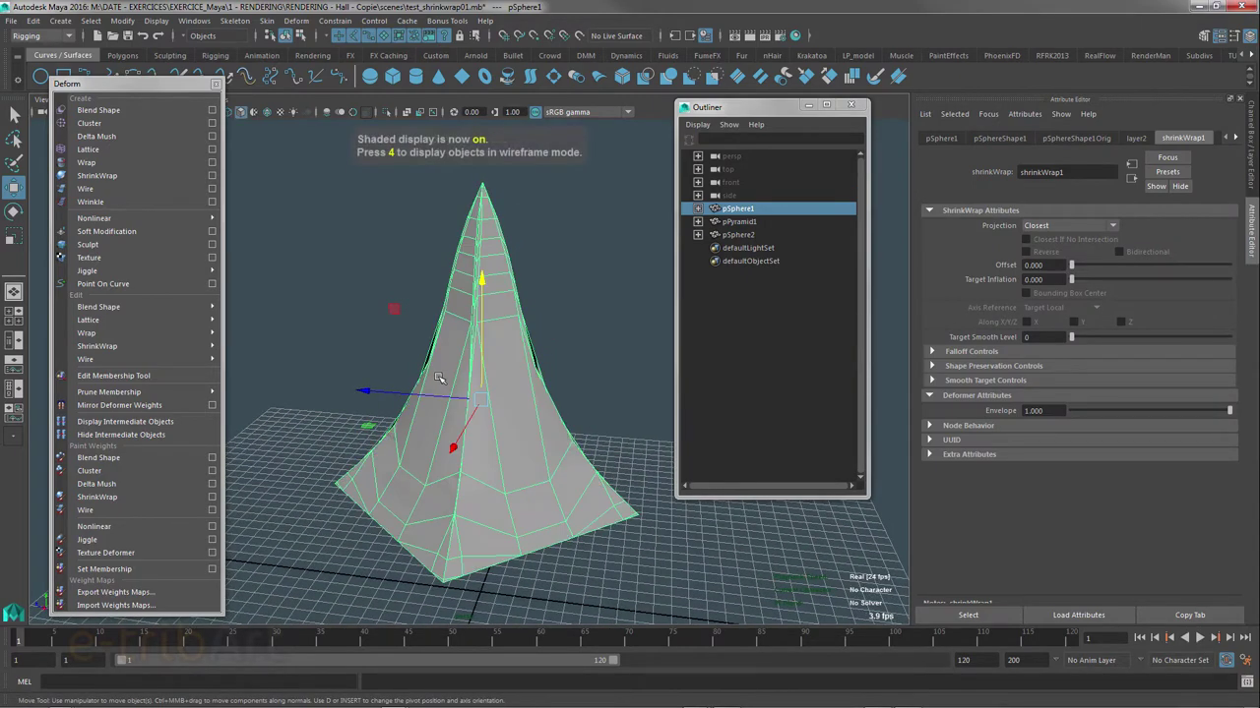
{"action": "mouse_move", "coordinate": [474, 404]}
{"action": "left_mouse_down", "text": "alt"}
{"action": "mouse_move", "coordinate": [468, 387]}
{"action": "mouse_move", "coordinate": [520, 442]}
{"action": "mouse_move", "coordinate": [497, 473]}
{"action": "mouse_move", "coordinate": [414, 450]}
{"action": "left_mouse_up", "text": "alt"}
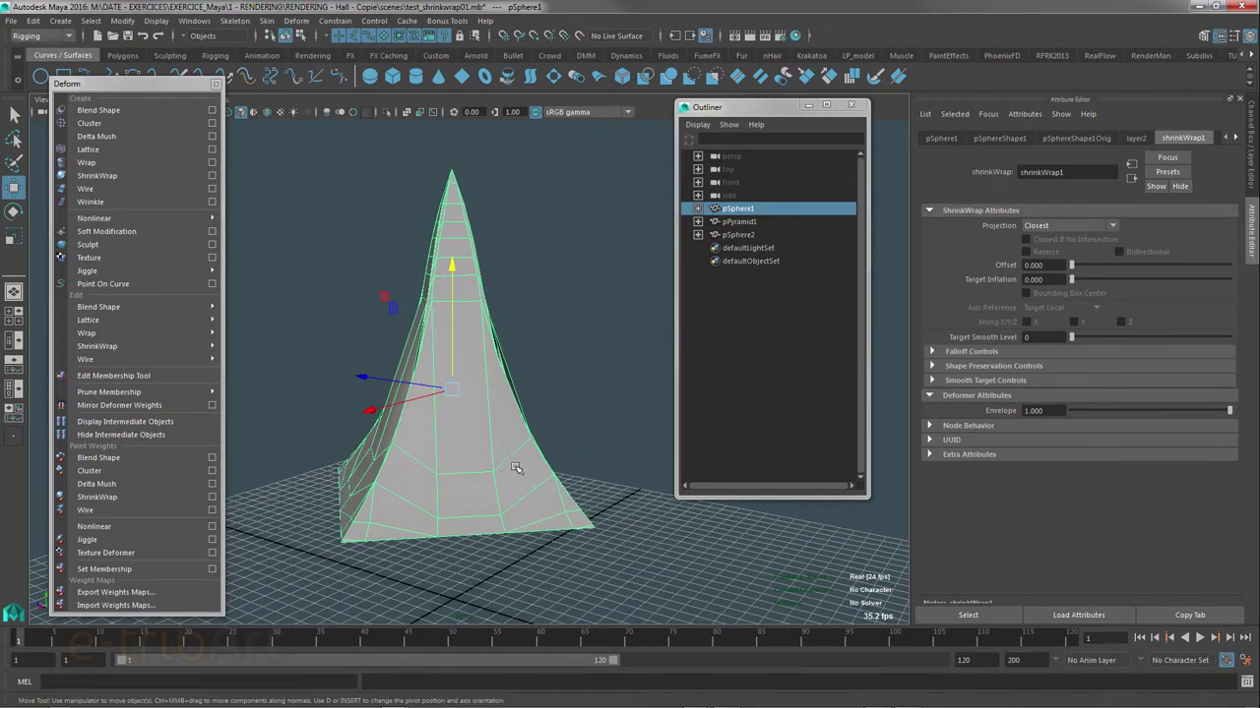
{"action": "mouse_move", "coordinate": [521, 470]}
{"action": "left_mouse_down", "text": "alt"}
{"action": "mouse_move", "coordinate": [485, 467]}
{"action": "mouse_move", "coordinate": [434, 502]}
{"action": "mouse_move", "coordinate": [538, 446]}
{"action": "left_mouse_up", "text": "alt"}
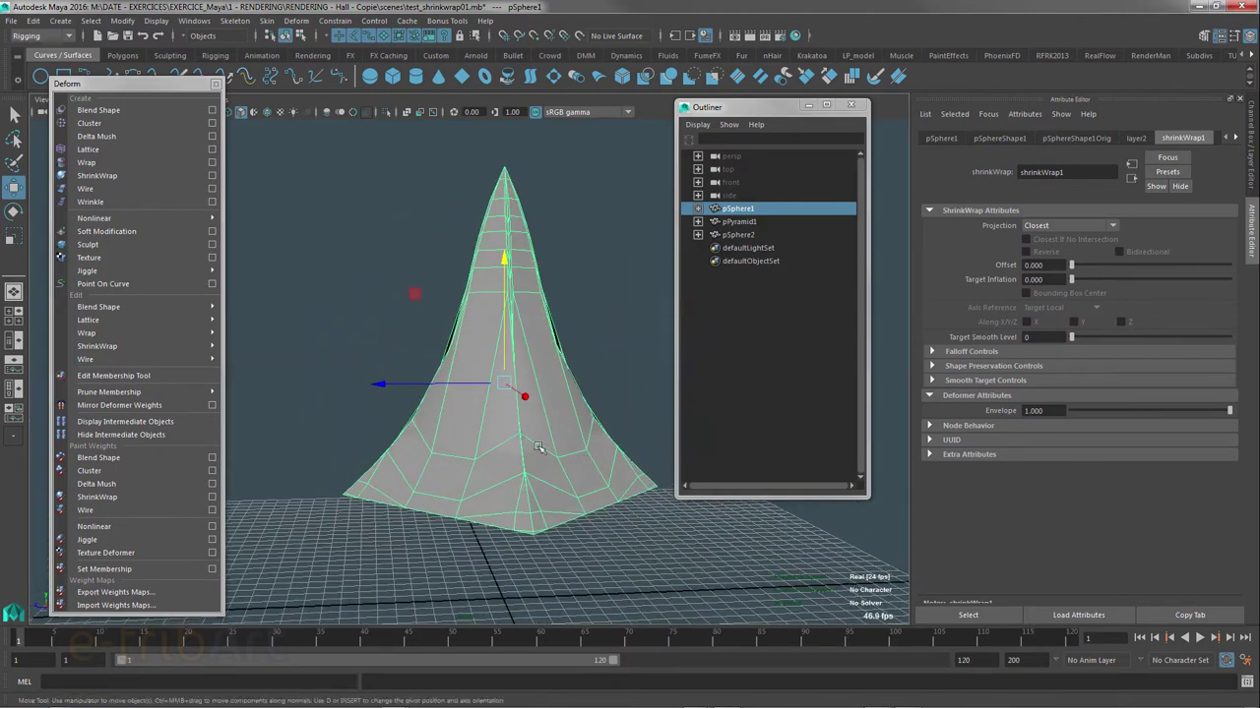
{"action": "right_click_drag", "start_coordinate": [538, 446], "coordinate": [501, 452], "text": "alt"}
{"action": "left_click_drag", "start_coordinate": [501, 452], "coordinate": [484, 477], "text": "alt"}
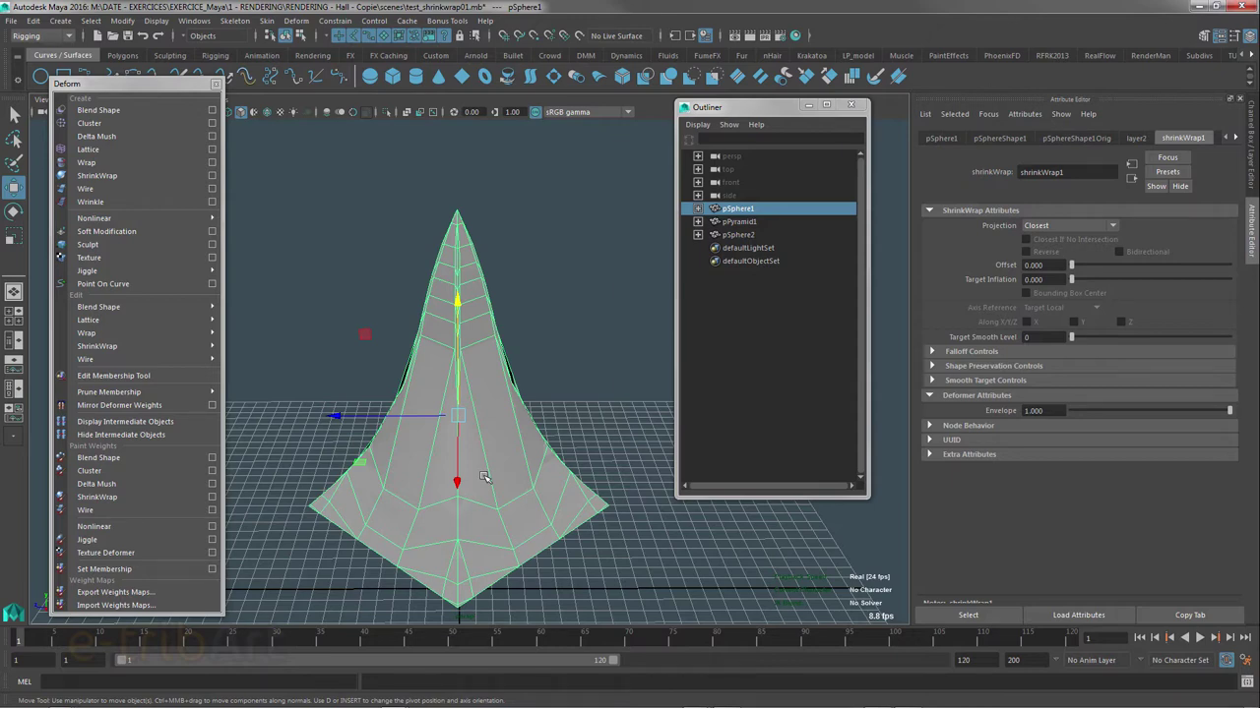
{"action": "left_click_drag", "start_coordinate": [721, 112], "coordinate": [672, 116]}
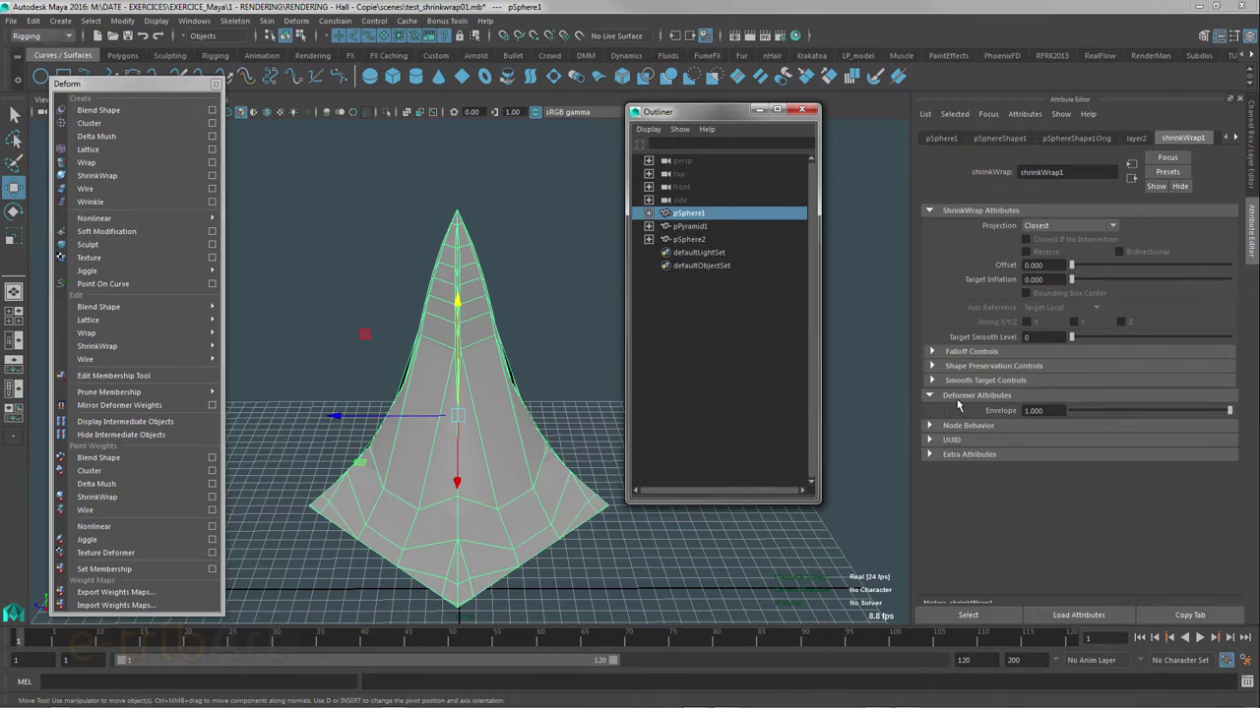
- Scrub the shrinkWrap1 Envelope down and back up to 1.000 to preview the sphere-to-pyramid blend
{"action": "mouse_move", "coordinate": [1119, 409]}
{"action": "left_mouse_down"}
{"action": "mouse_move", "coordinate": [1050, 413]}
{"action": "mouse_move", "coordinate": [1245, 423]}
{"action": "mouse_move", "coordinate": [1175, 413]}
{"action": "mouse_move", "coordinate": [1078, 426]}
{"action": "left_mouse_up"}
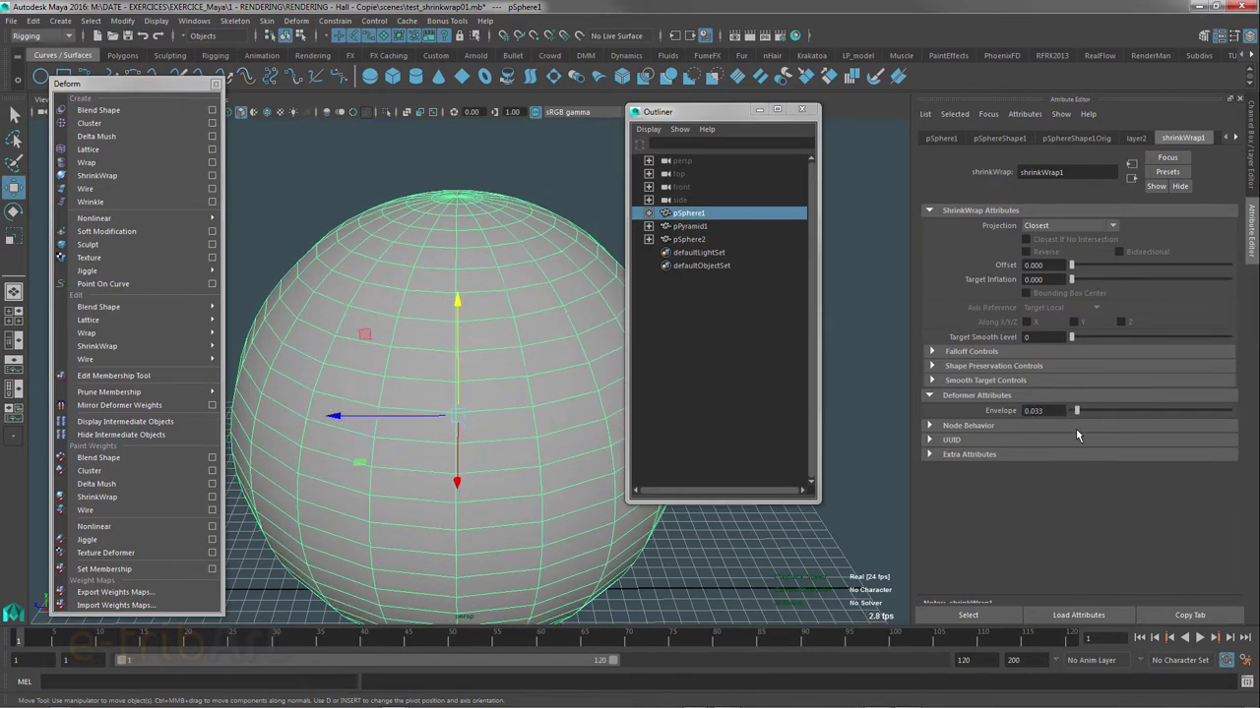
{"action": "left_click_drag", "start_coordinate": [1063, 434], "coordinate": [1236, 423]}
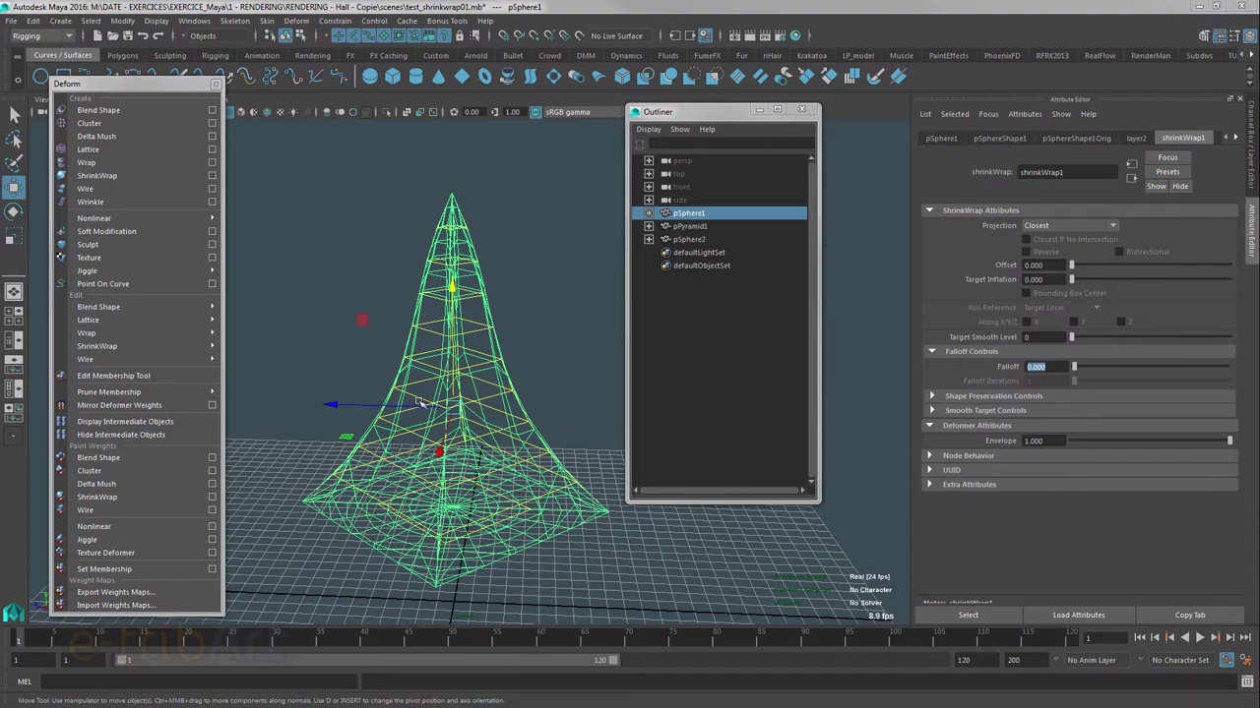
- Expand Shape Preservation Controls and uncheck Enable Shape Preservation on shrinkWrap1
{"action": "mouse_move", "coordinate": [420, 402]}
{"action": "left_mouse_down", "text": "alt"}
{"action": "mouse_move", "coordinate": [419, 388]}
{"action": "mouse_move", "coordinate": [549, 412]}
{"action": "left_mouse_up", "text": "alt"}
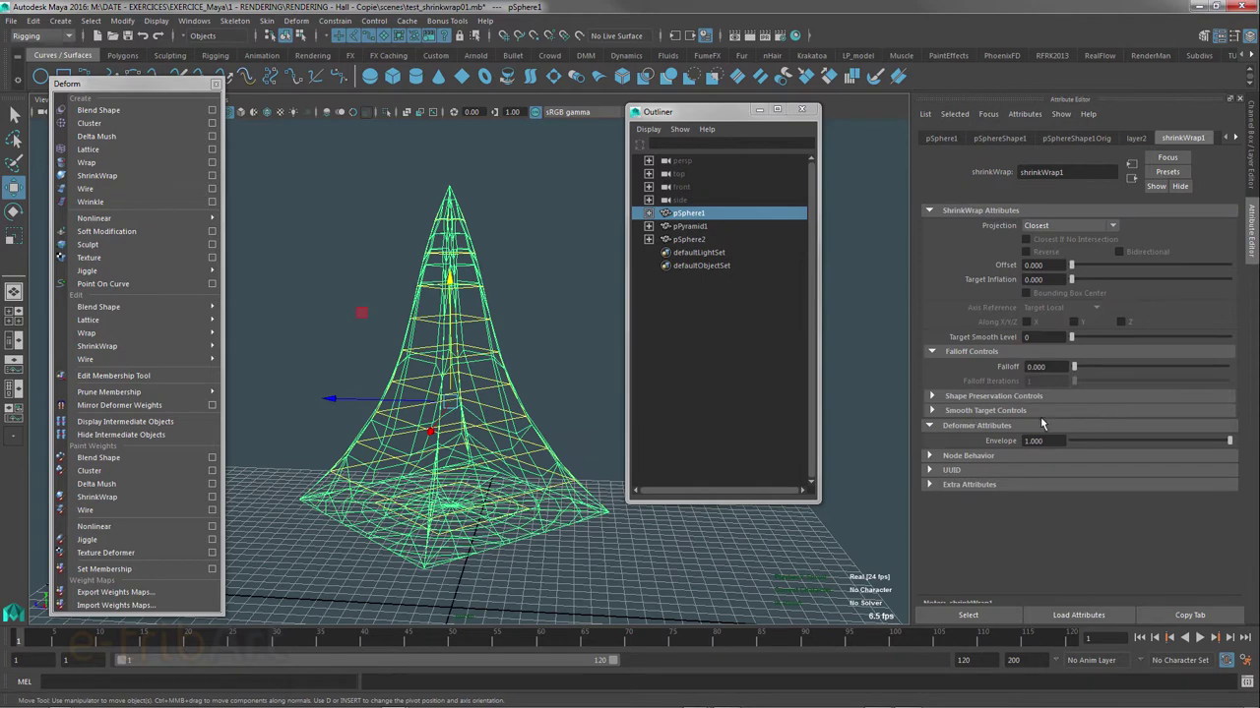
{"action": "left_click", "coordinate": [974, 398]}
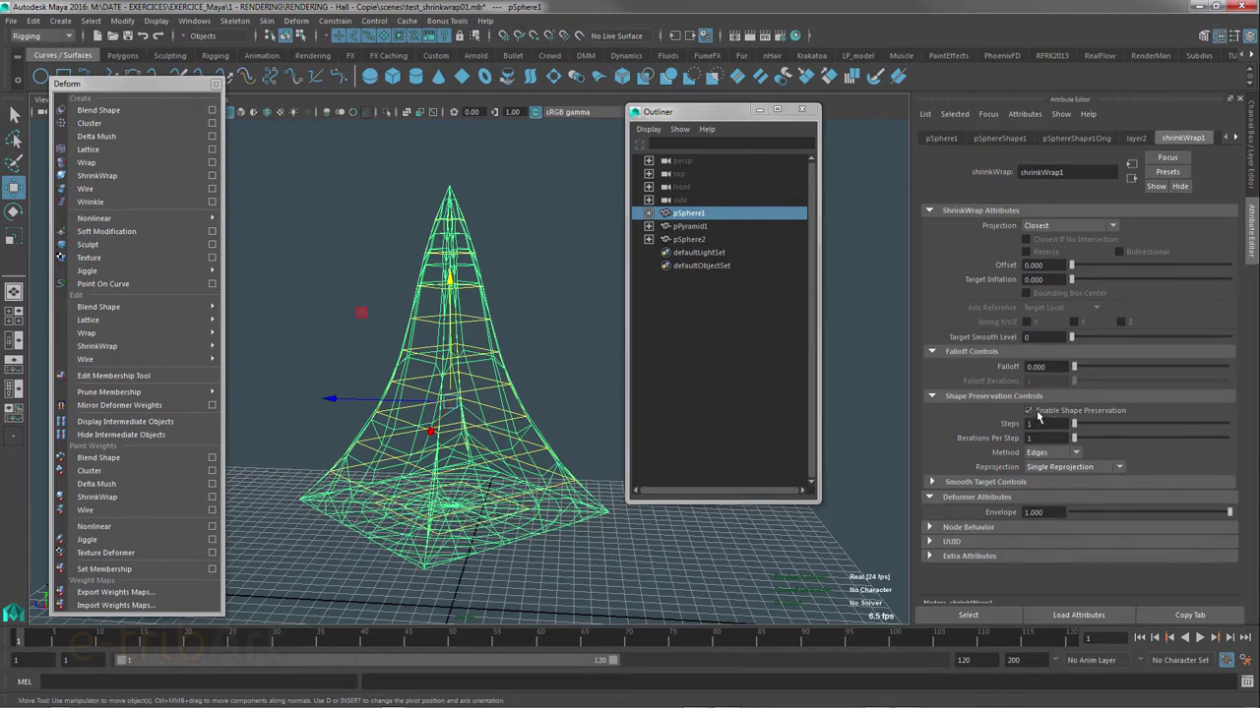
{"action": "left_click", "coordinate": [1036, 417]}
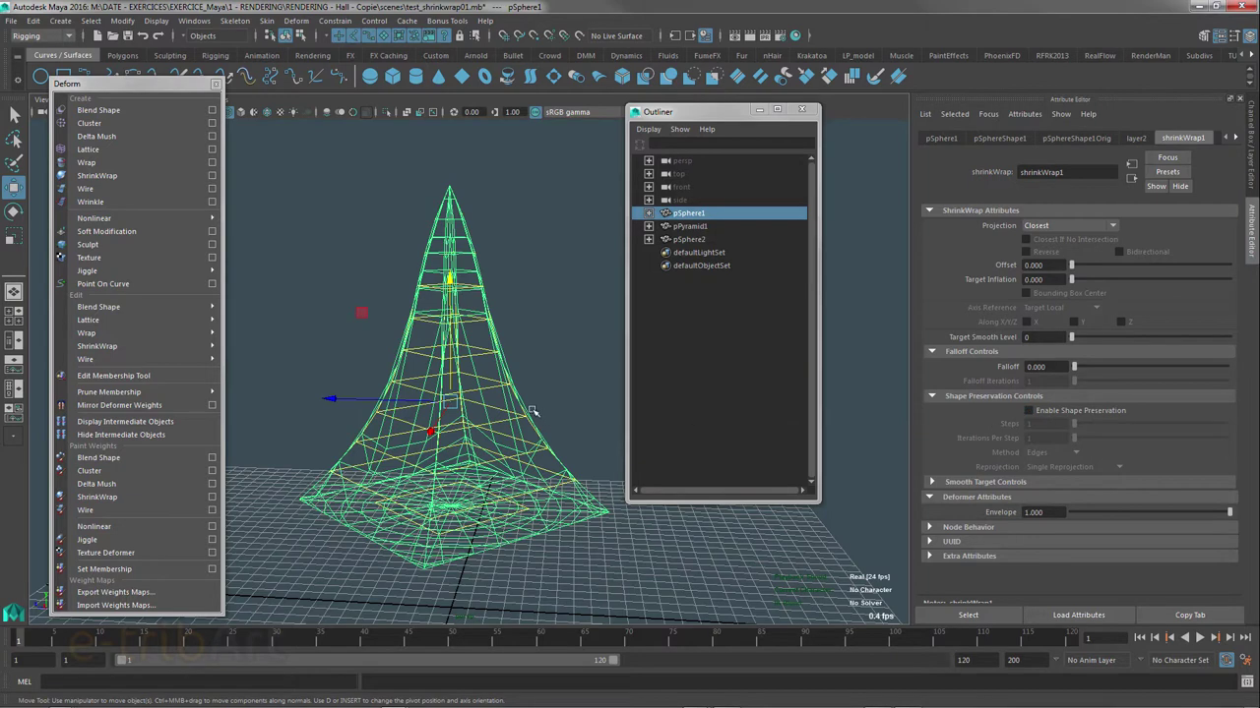
{"action": "left_click", "coordinate": [702, 240]}
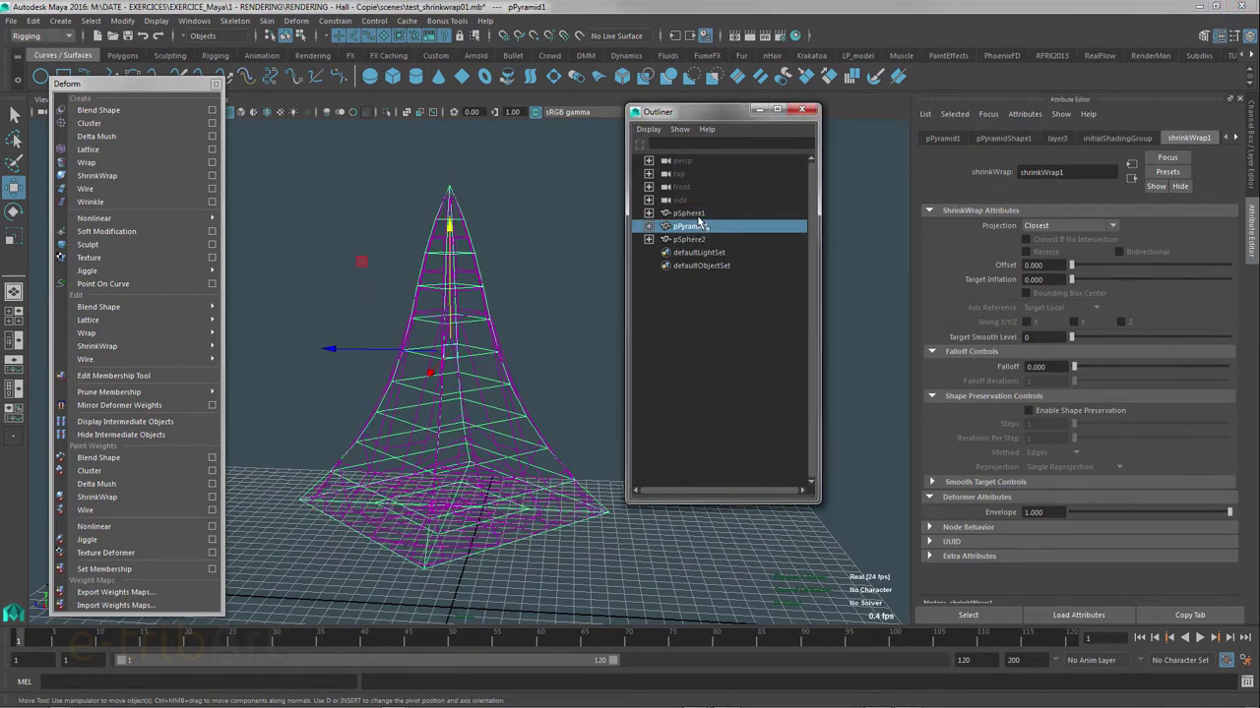
- Move the floating Deform panel lower and set the viewport to Wireframe on Shaded
{"action": "left_click", "coordinate": [701, 214]}
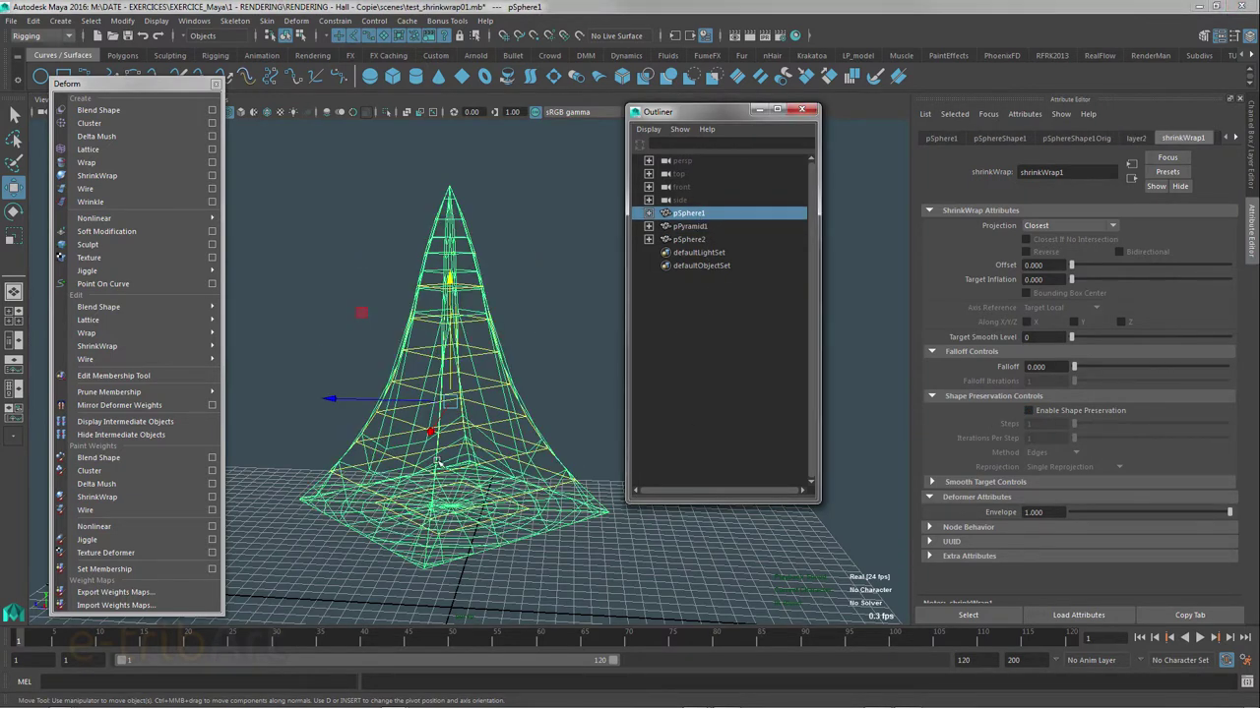
{"action": "left_click_drag", "start_coordinate": [108, 83], "coordinate": [94, 153]}
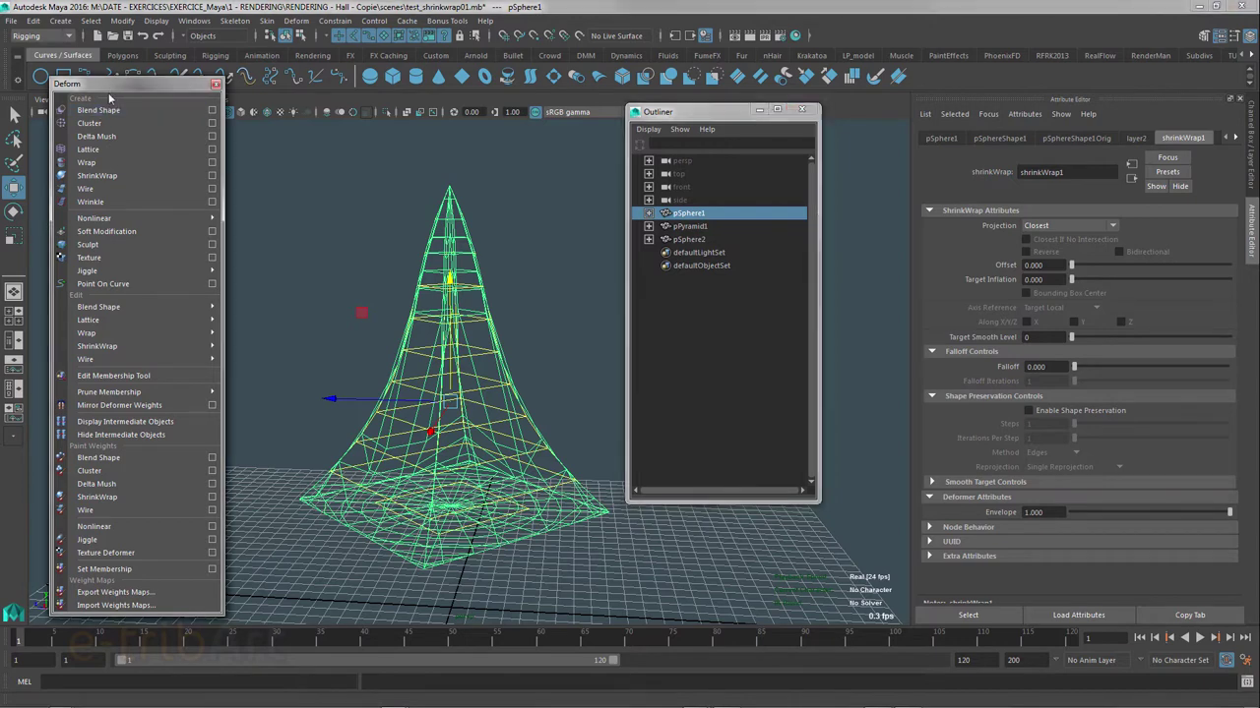
{"action": "left_click", "coordinate": [77, 100]}
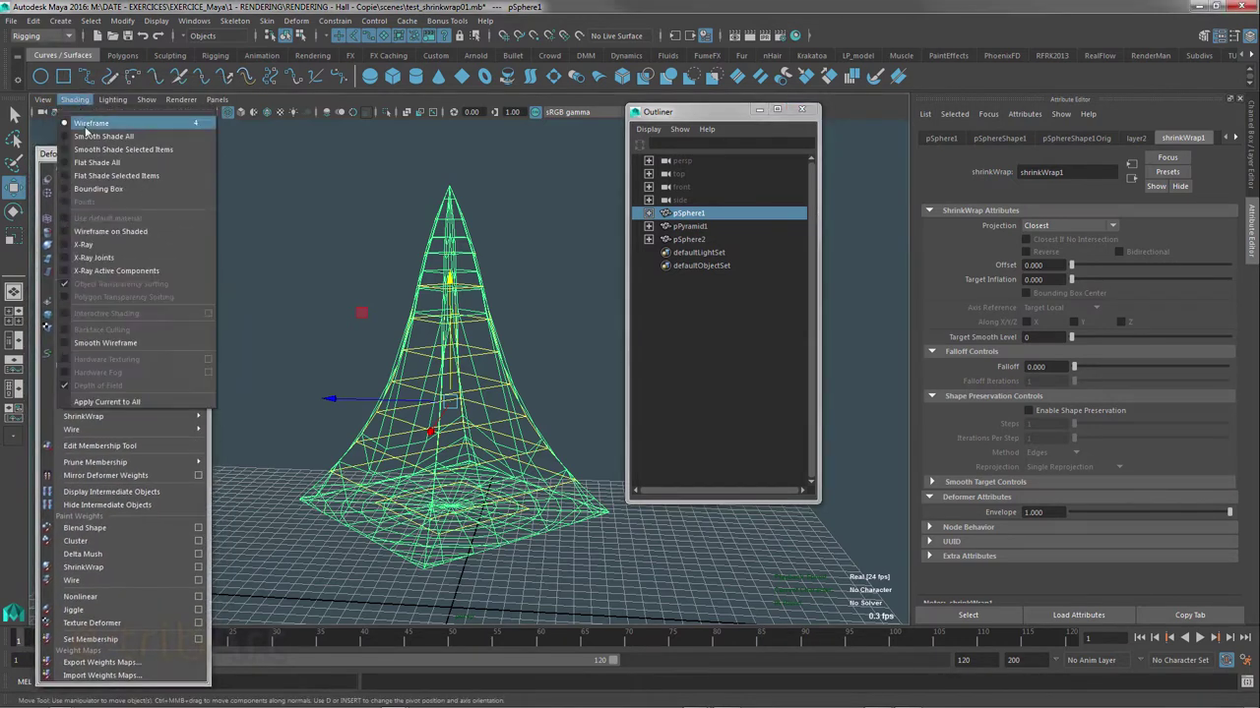
{"action": "left_click", "coordinate": [99, 231]}
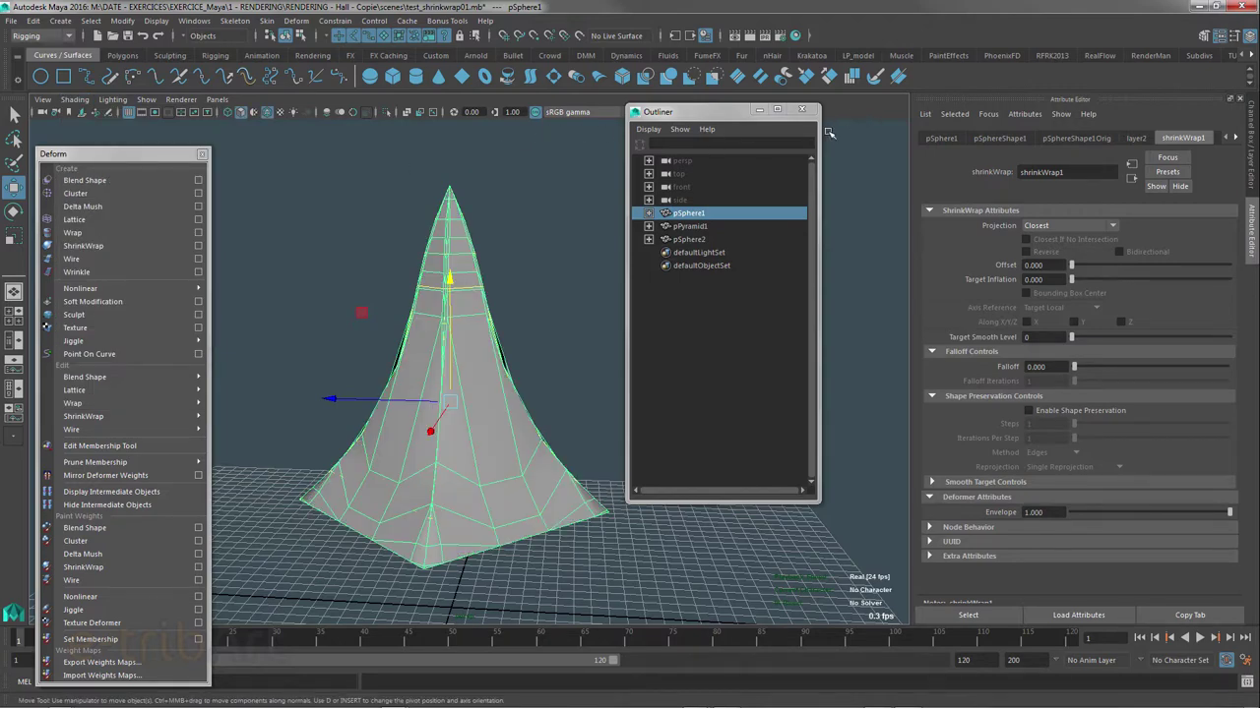
{"action": "mouse_move", "coordinate": [461, 439]}
{"action": "left_mouse_down", "text": "alt"}
{"action": "mouse_move", "coordinate": [491, 438]}
{"action": "mouse_move", "coordinate": [447, 440]}
{"action": "left_mouse_up", "text": "alt"}
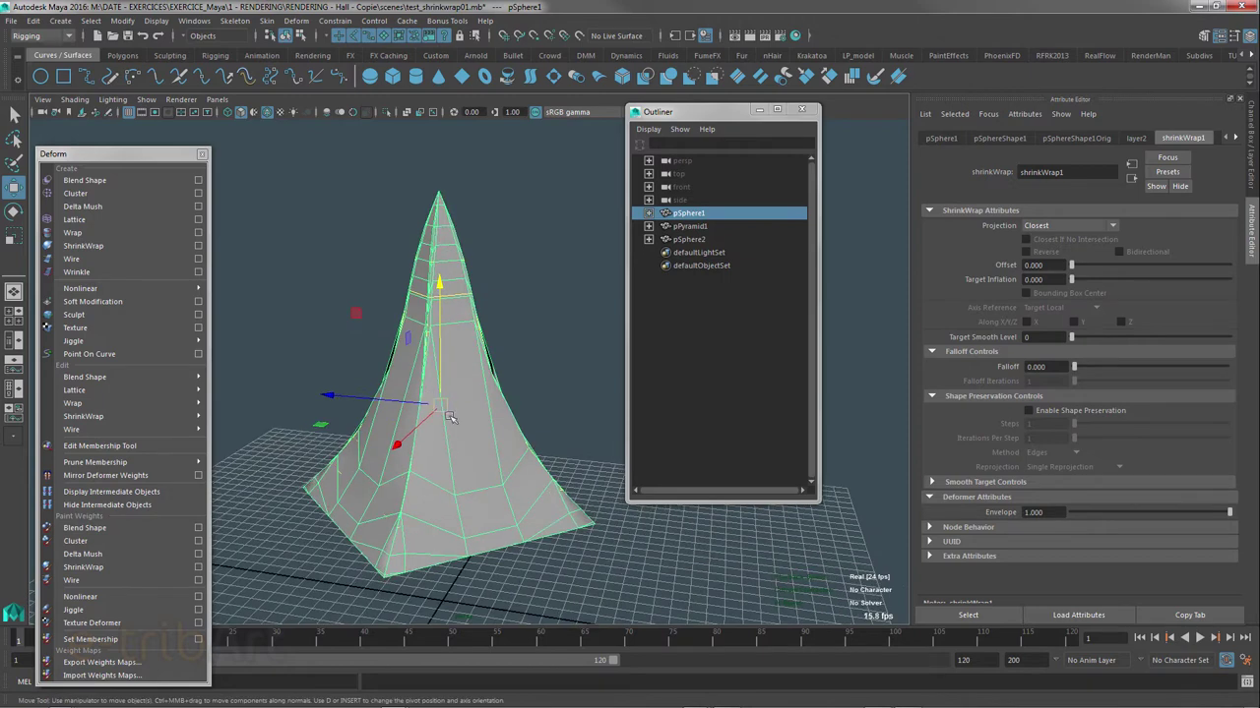
- Re-enable shape preservation with Iterations Per Step 10 and Reprojection Per Step
{"action": "left_click", "coordinate": [1028, 410]}
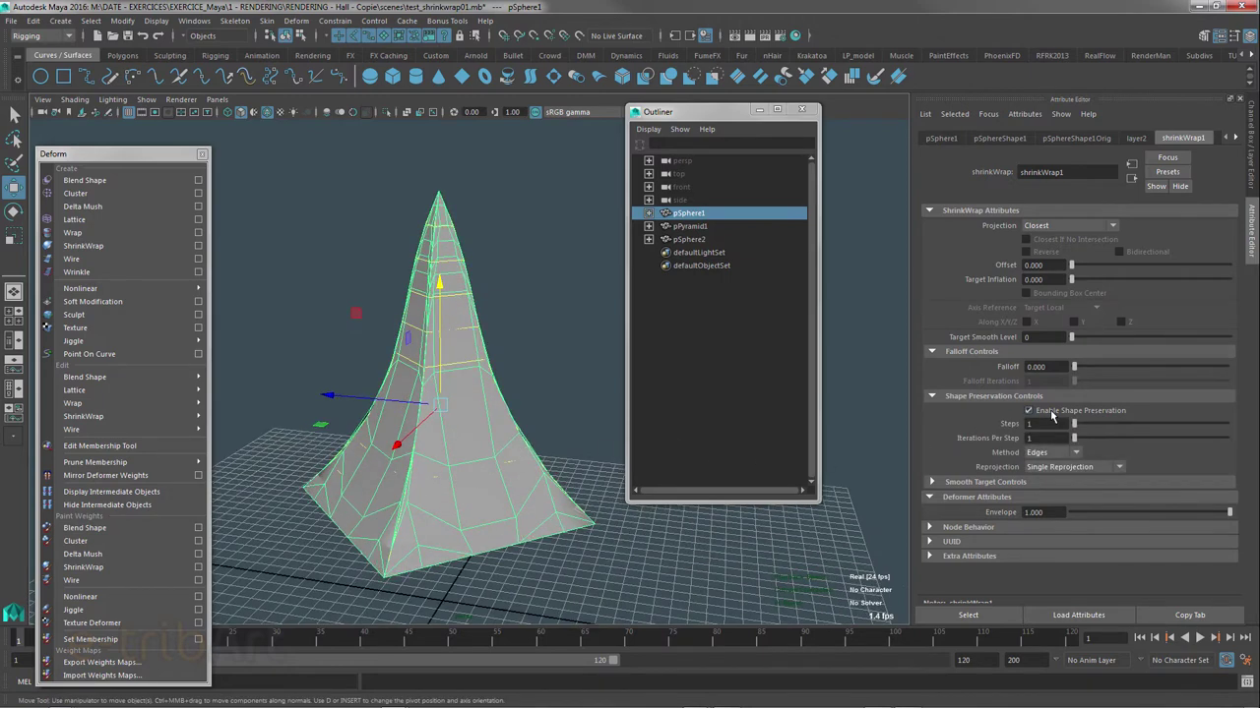
{"action": "left_click_drag", "start_coordinate": [1073, 438], "coordinate": [1230, 439]}
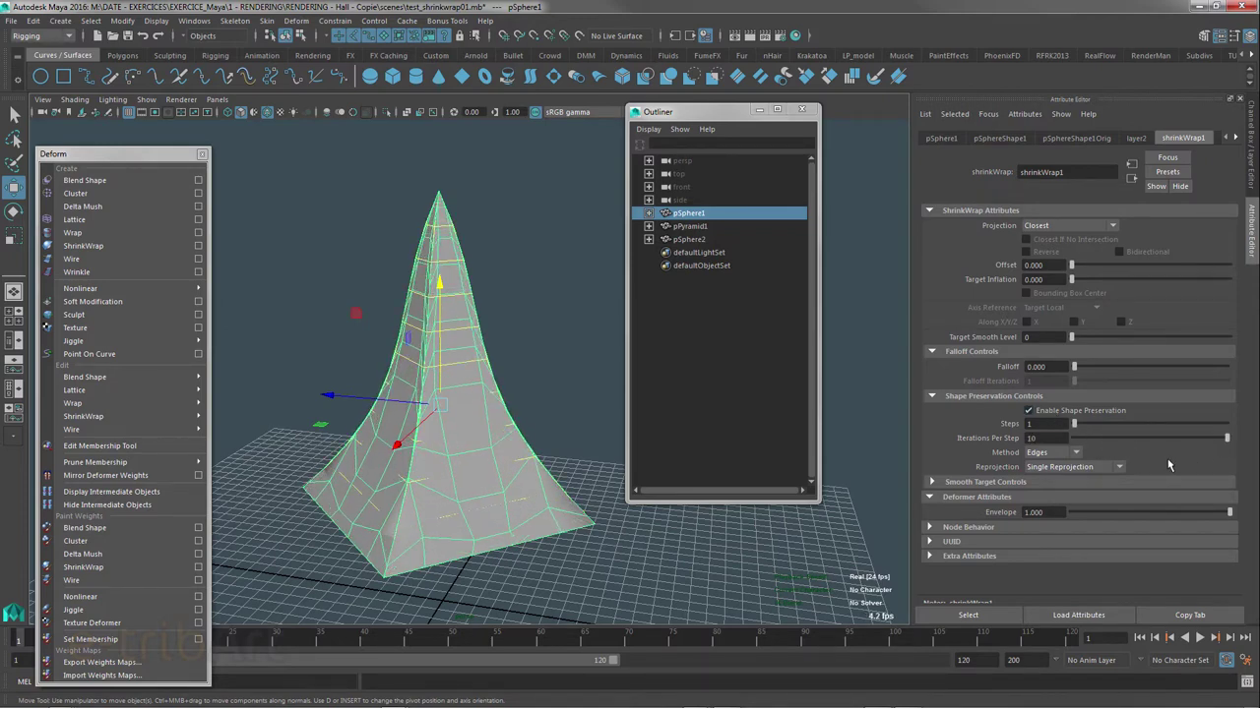
{"action": "left_click", "coordinate": [1070, 468]}
{"action": "left_click", "coordinate": [1061, 483]}
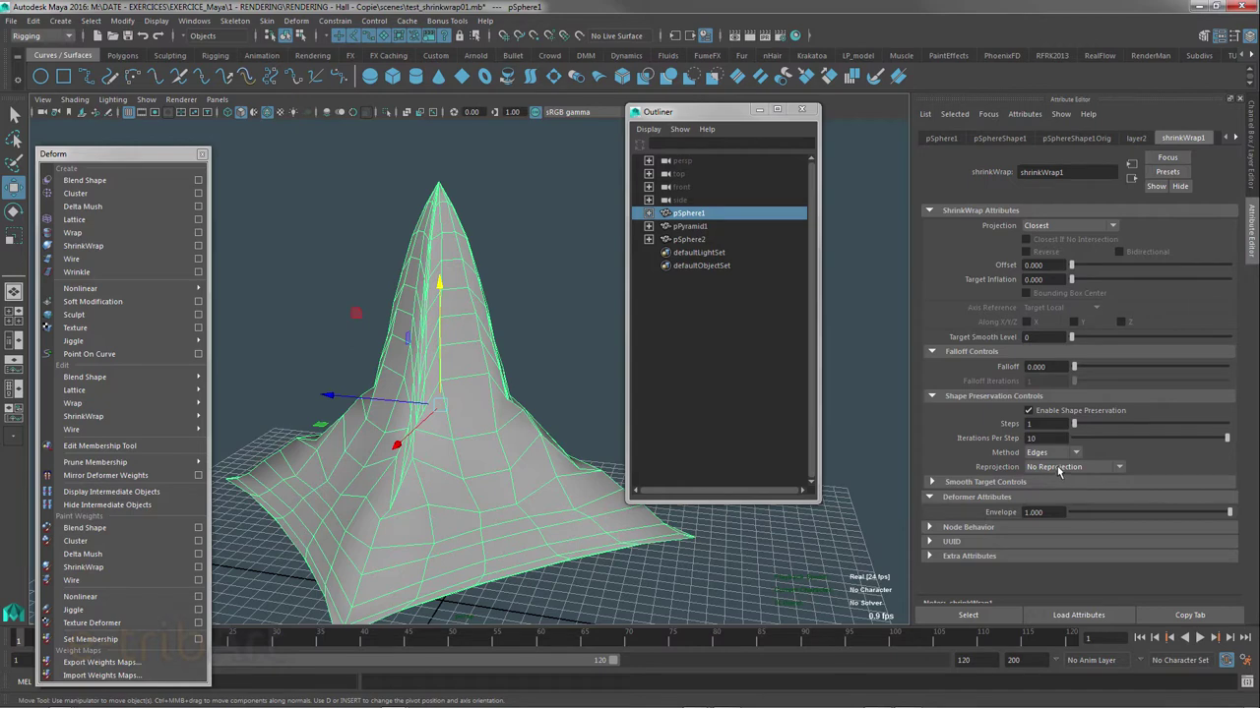
{"action": "left_click", "coordinate": [1059, 469]}
{"action": "left_click", "coordinate": [1059, 497]}
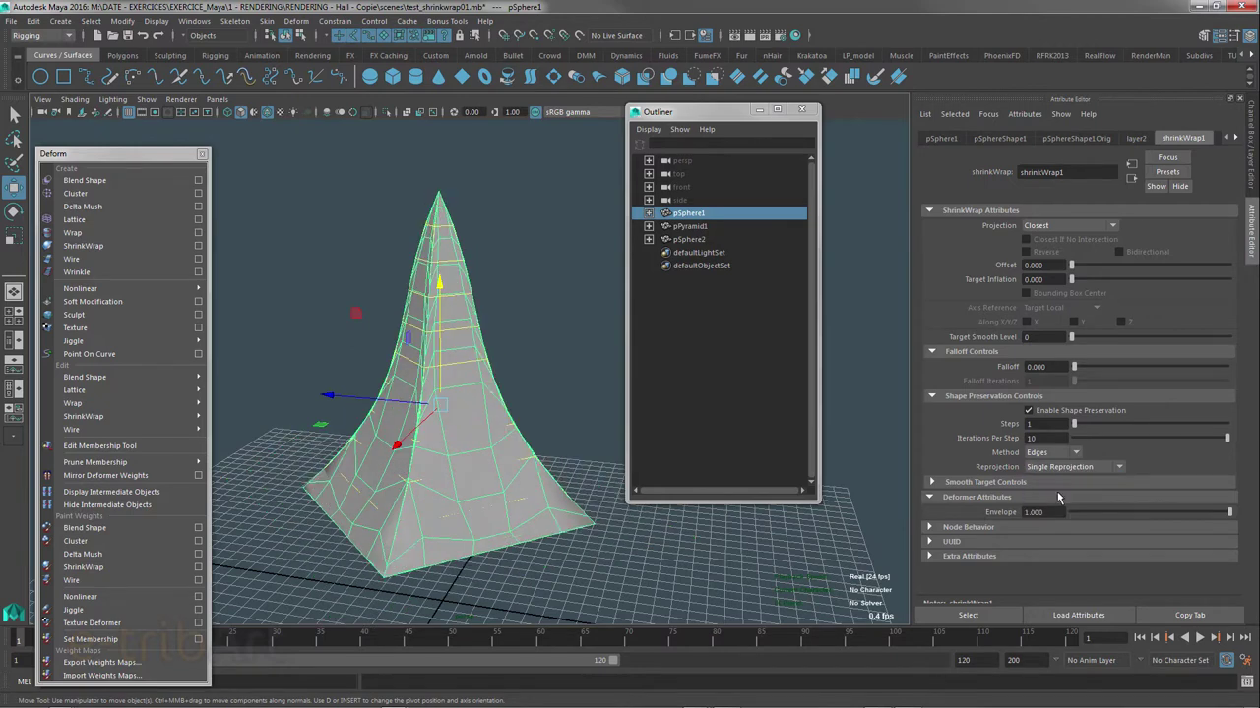
{"action": "left_click", "coordinate": [1059, 469]}
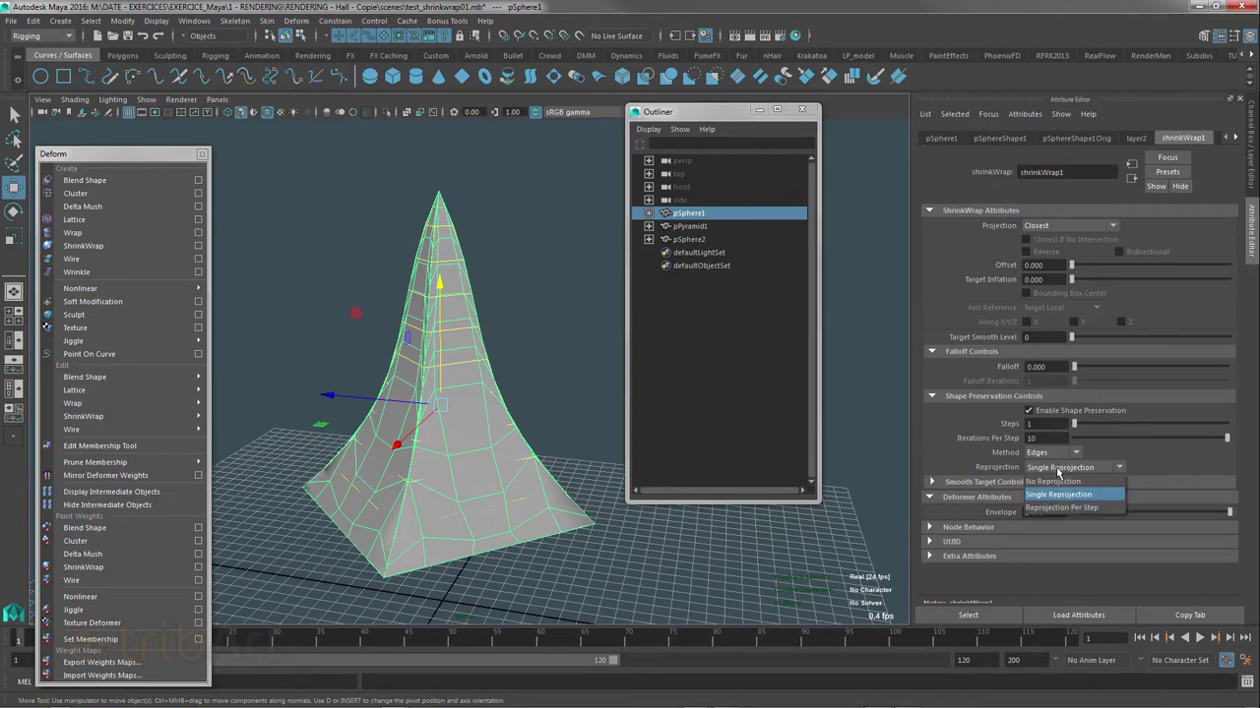
{"action": "left_click", "coordinate": [1047, 507]}
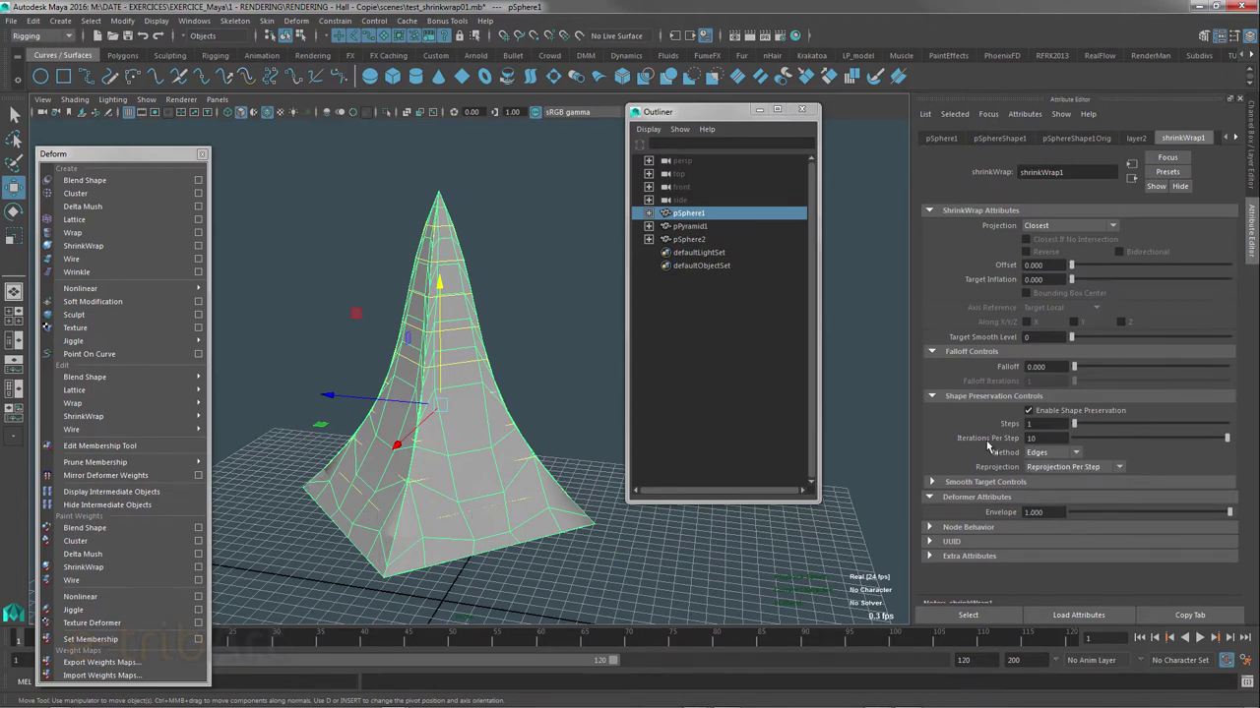
- Test higher preservation Steps in wireframe view, then set Steps back to 1
{"action": "mouse_move", "coordinate": [1074, 424]}
{"action": "left_mouse_down"}
{"action": "mouse_move", "coordinate": [1110, 426]}
{"action": "mouse_move", "coordinate": [1060, 431]}
{"action": "mouse_move", "coordinate": [1117, 427]}
{"action": "left_mouse_up"}
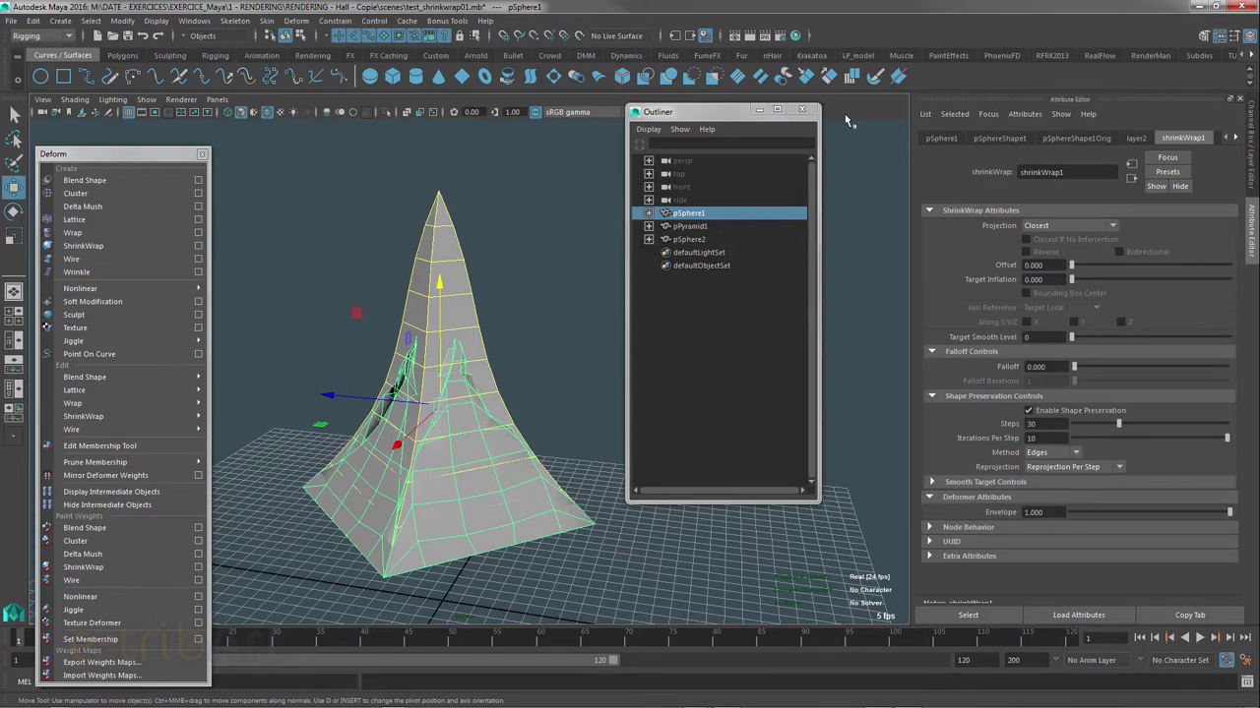
{"action": "key", "text": "5"}
{"action": "key", "text": "4"}
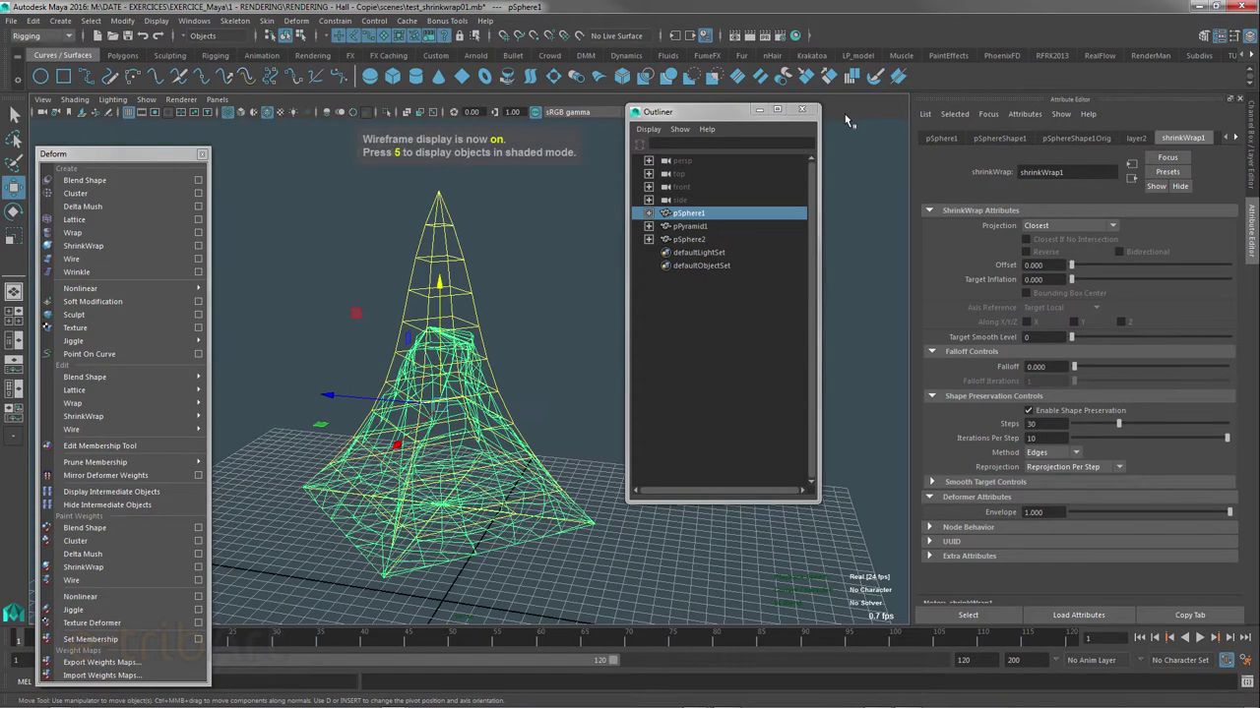
{"action": "left_click_drag", "start_coordinate": [369, 410], "coordinate": [531, 414], "text": "alt"}
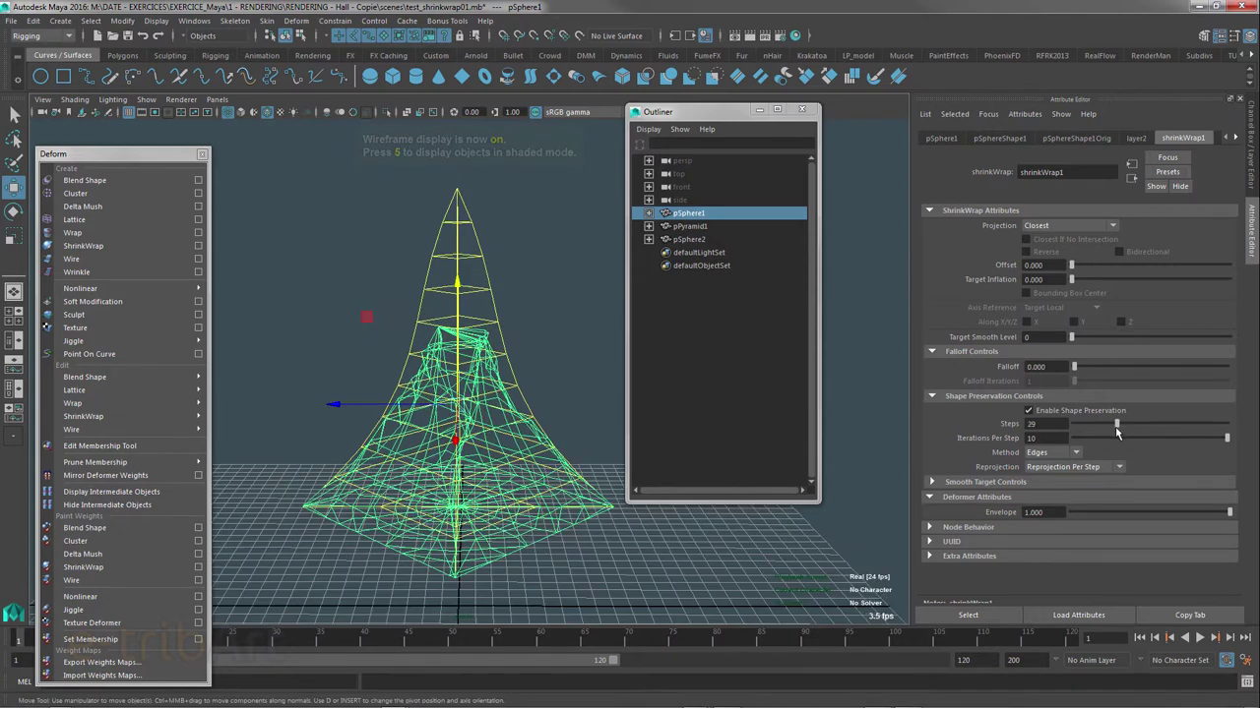
{"action": "left_click_drag", "start_coordinate": [1119, 425], "coordinate": [1060, 436]}
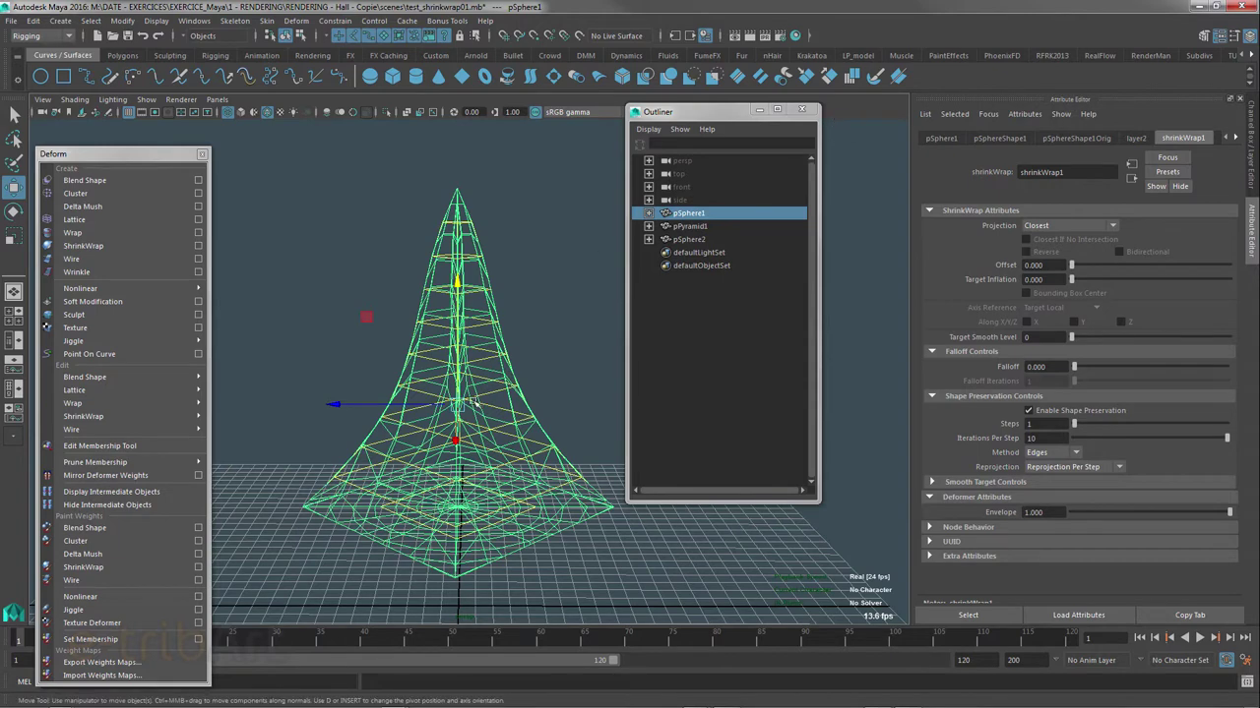
- In shaded view, compare the wrap with shape preservation toggled off and on
{"action": "key", "text": "5"}
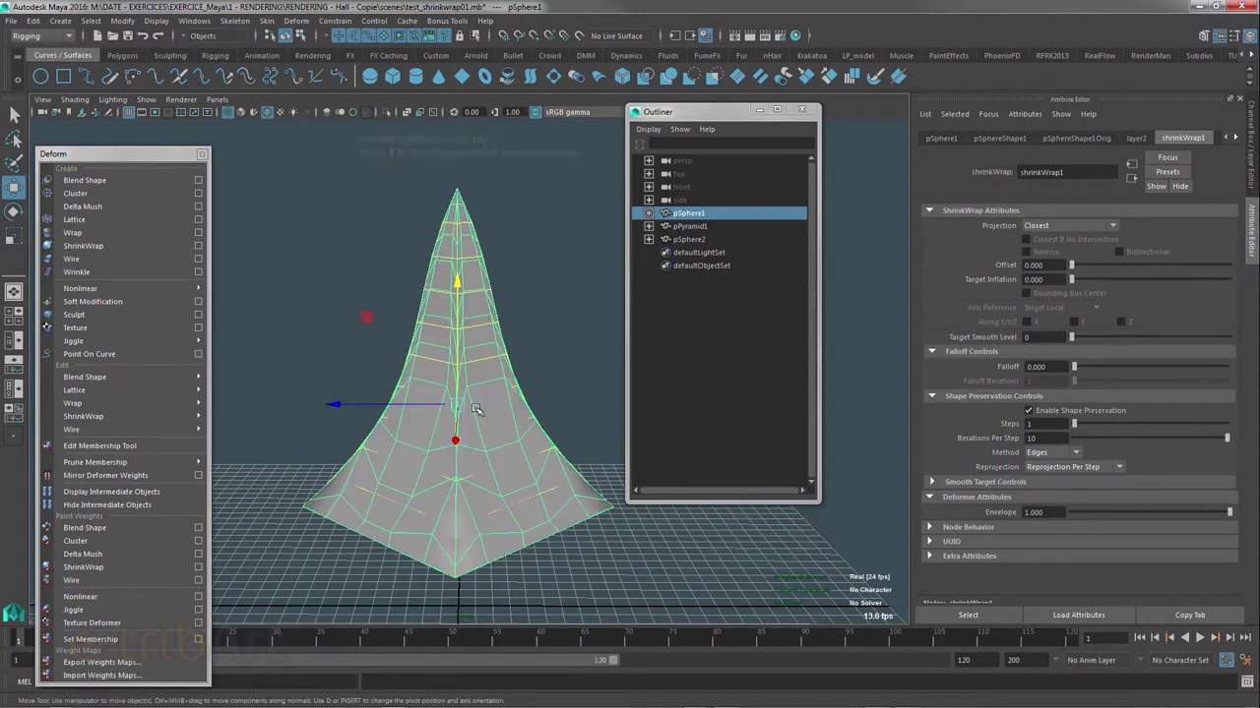
{"action": "mouse_move", "coordinate": [457, 425]}
{"action": "left_mouse_down", "text": "alt"}
{"action": "mouse_move", "coordinate": [435, 435]}
{"action": "mouse_move", "coordinate": [376, 423]}
{"action": "mouse_move", "coordinate": [548, 390]}
{"action": "mouse_move", "coordinate": [605, 472]}
{"action": "mouse_move", "coordinate": [676, 479]}
{"action": "left_mouse_up", "text": "alt"}
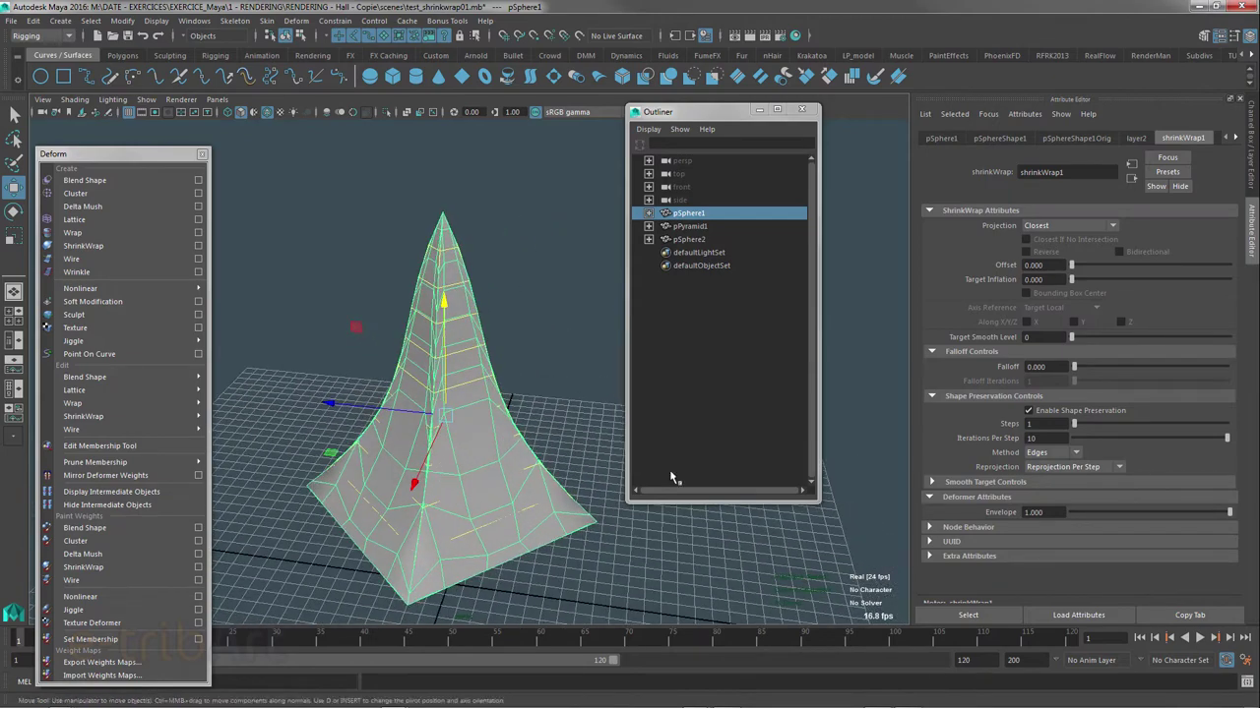
{"action": "left_click", "coordinate": [1029, 412]}
{"action": "mouse_move", "coordinate": [472, 506]}
{"action": "left_mouse_down", "text": "alt"}
{"action": "mouse_move", "coordinate": [441, 492]}
{"action": "mouse_move", "coordinate": [516, 477]}
{"action": "mouse_move", "coordinate": [506, 455]}
{"action": "mouse_move", "coordinate": [381, 475]}
{"action": "mouse_move", "coordinate": [468, 463]}
{"action": "left_mouse_up", "text": "alt"}
{"action": "left_click", "coordinate": [1028, 410]}
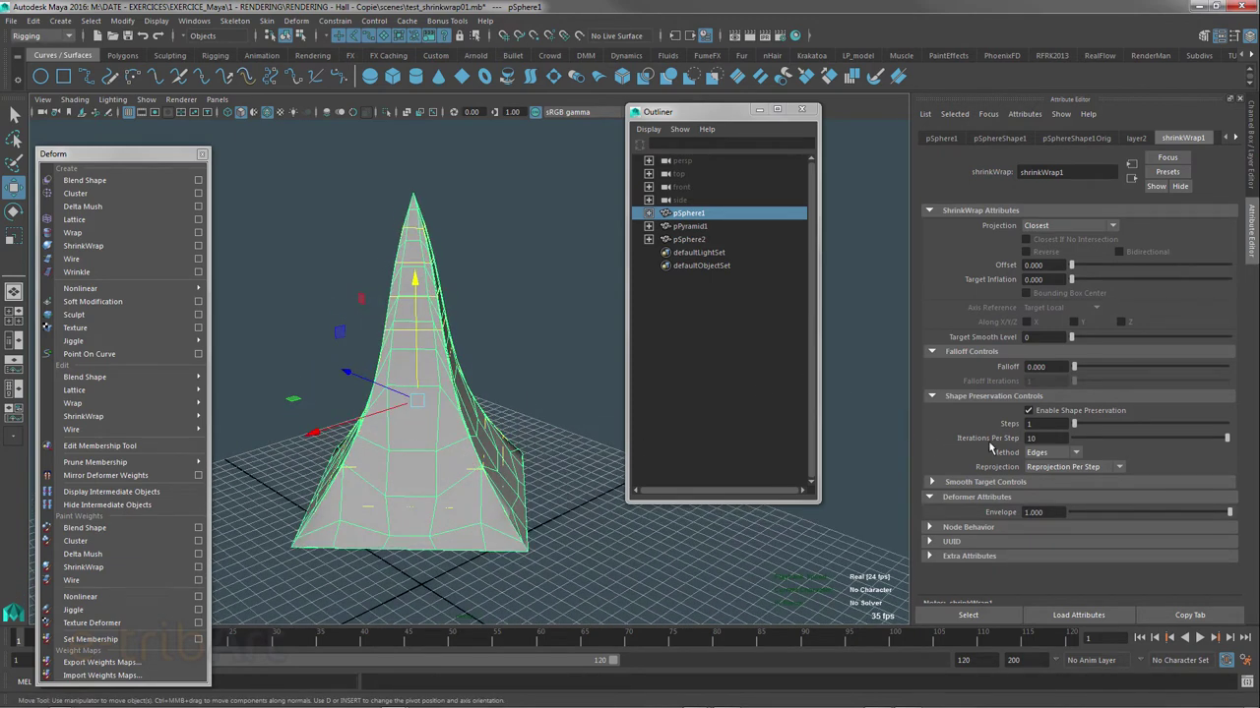
- Leave shape preservation disabled and move the Outliner window to the right
{"action": "left_click", "coordinate": [1028, 411]}
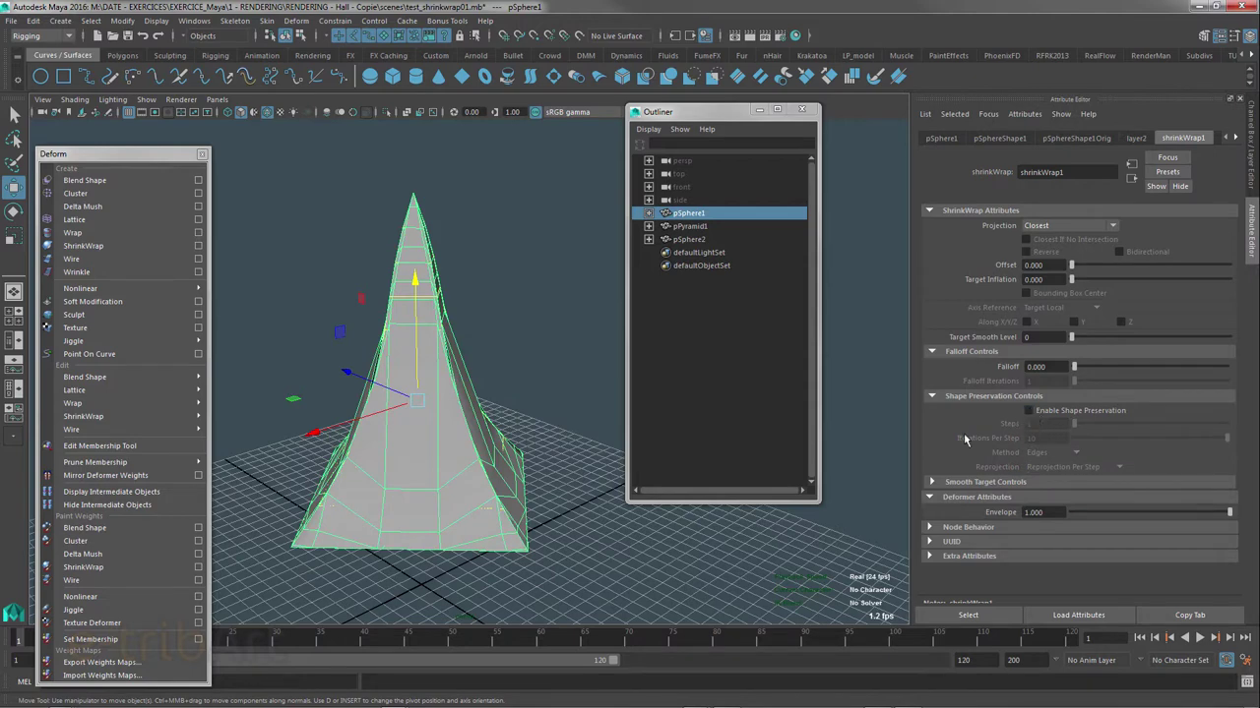
{"action": "left_click_drag", "start_coordinate": [412, 460], "coordinate": [659, 479], "text": "alt"}
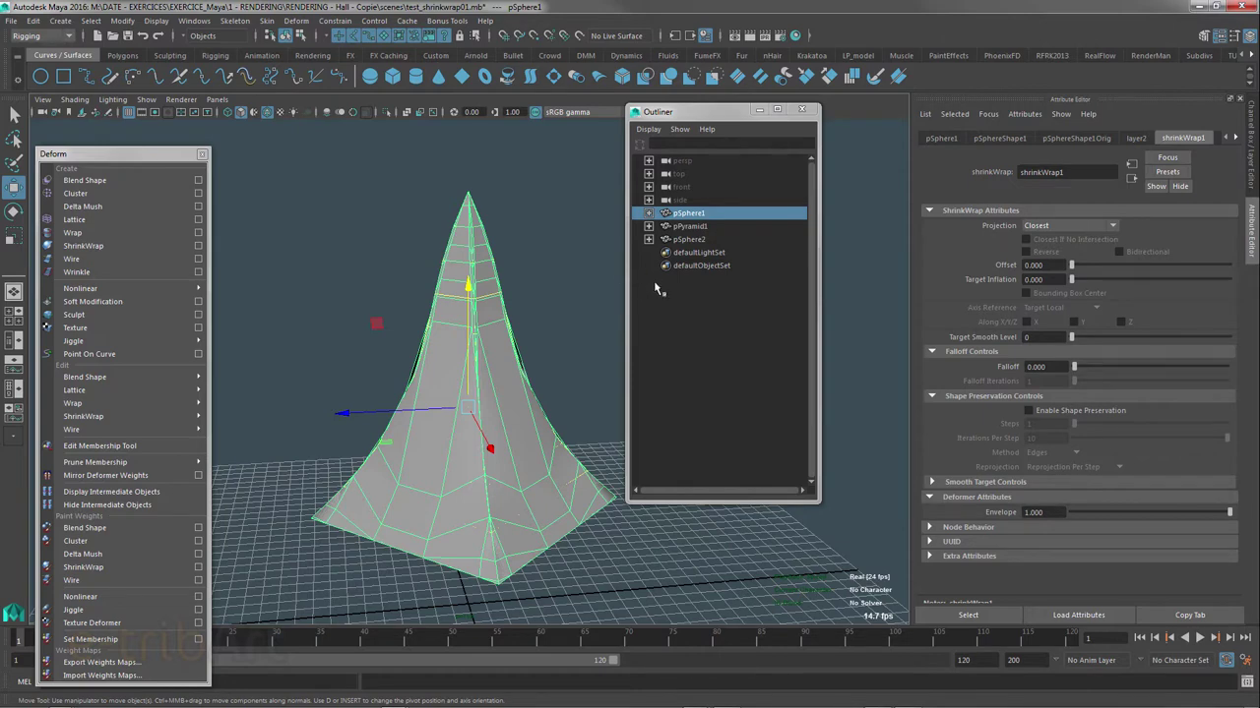
{"action": "left_click_drag", "start_coordinate": [709, 118], "coordinate": [761, 120]}
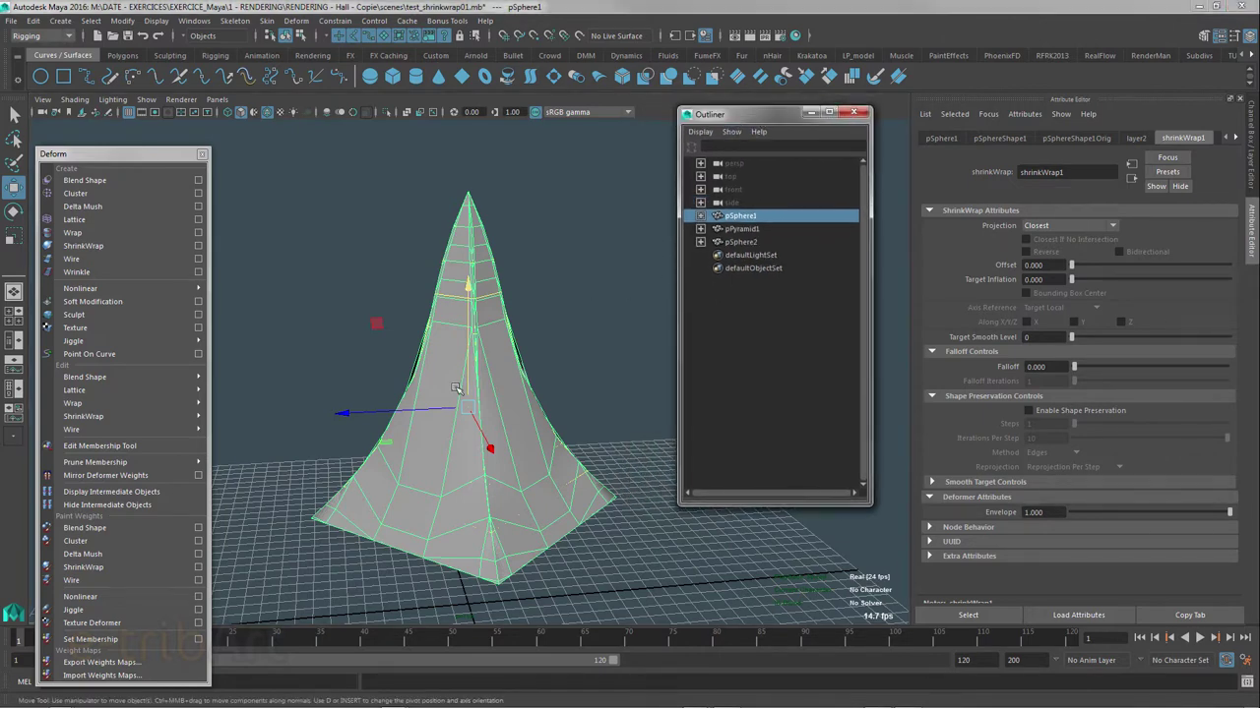
{"action": "mouse_move", "coordinate": [459, 389]}
{"action": "left_mouse_down", "text": "alt"}
{"action": "mouse_move", "coordinate": [523, 375]}
{"action": "mouse_move", "coordinate": [483, 379]}
{"action": "mouse_move", "coordinate": [463, 365]}
{"action": "mouse_move", "coordinate": [485, 377]}
{"action": "left_mouse_up", "text": "alt"}
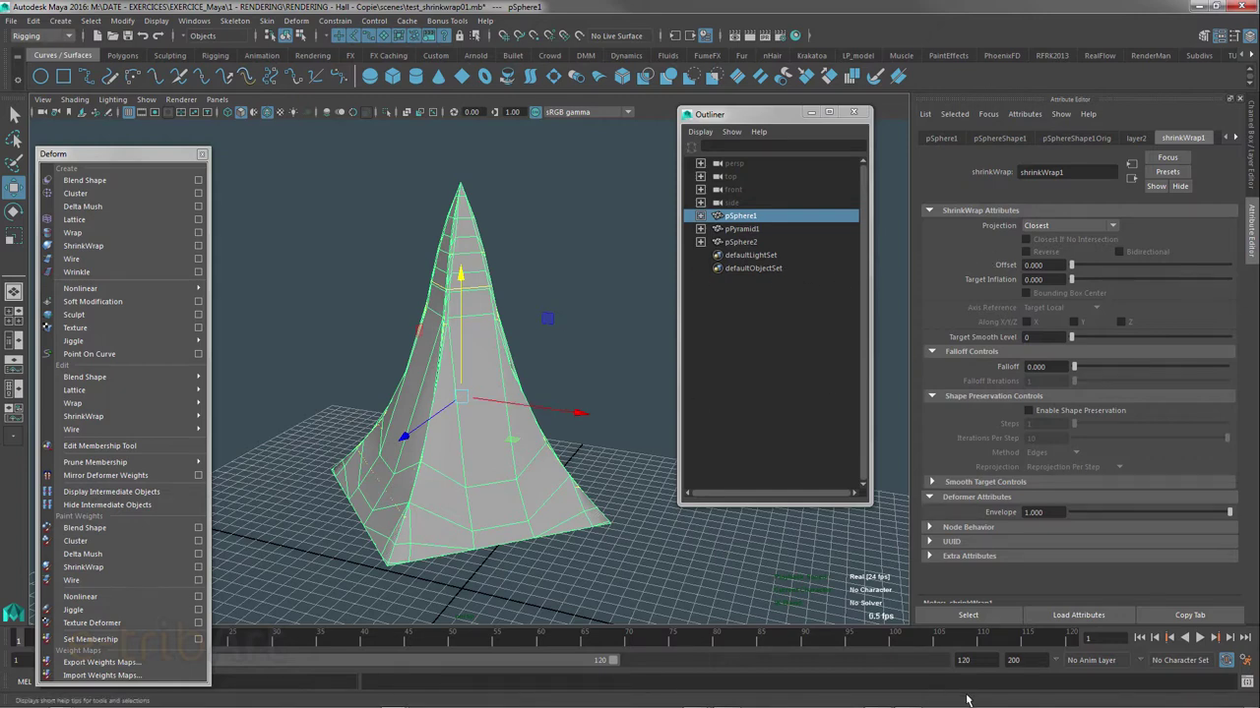
- Set the shrinkWrap1 Envelope to 0 and view the round sphere and pyramid in tilted wireframe
{"action": "left_click_drag", "start_coordinate": [1092, 520], "coordinate": [1051, 519]}
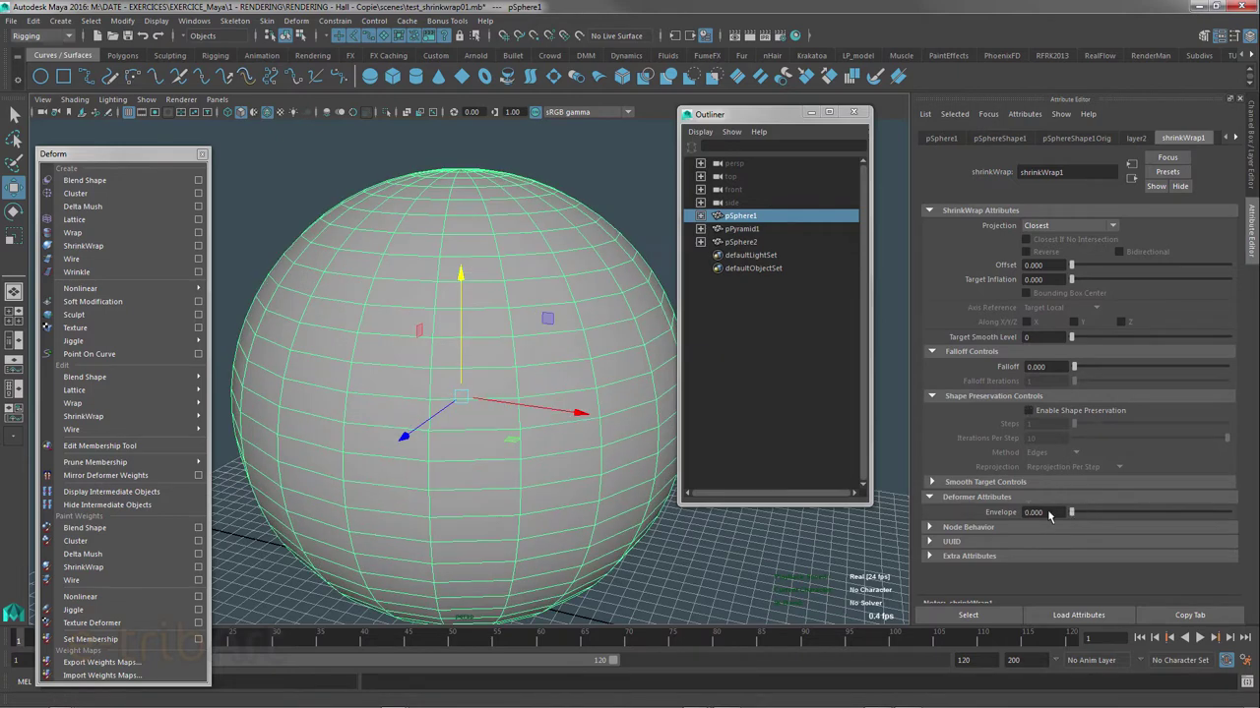
{"action": "key", "text": "4"}
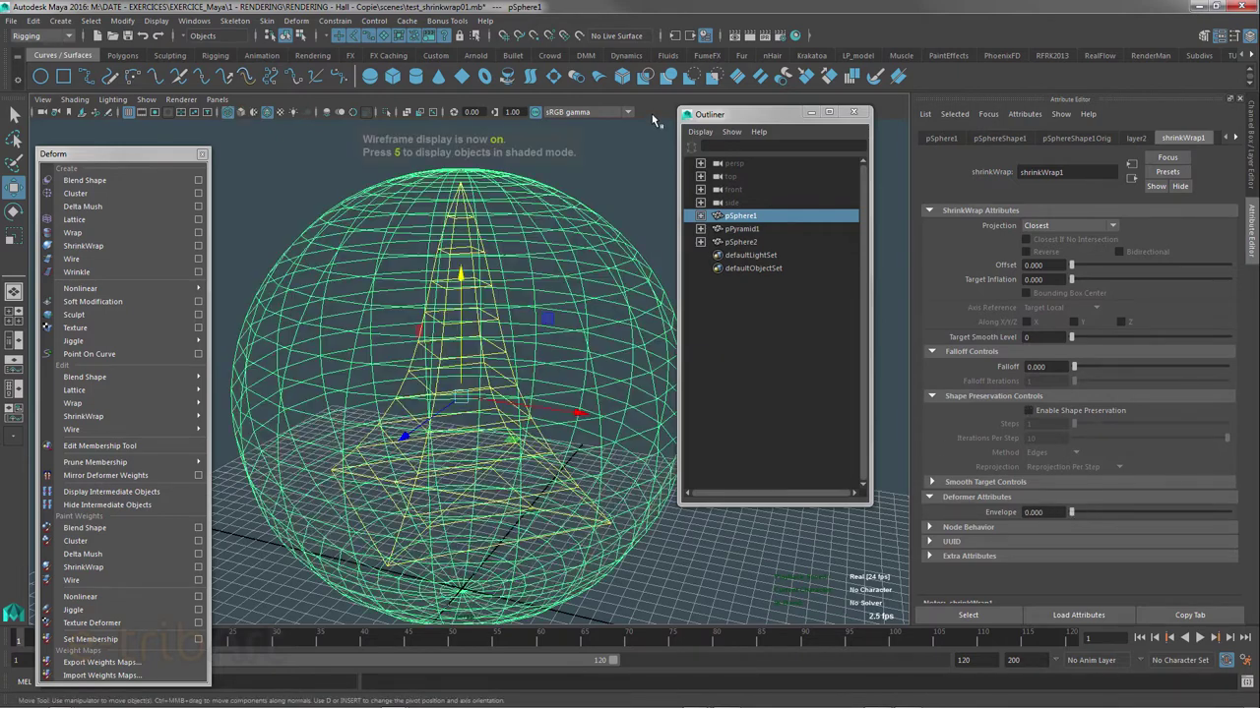
{"action": "left_click_drag", "start_coordinate": [496, 322], "coordinate": [440, 234], "text": "alt"}
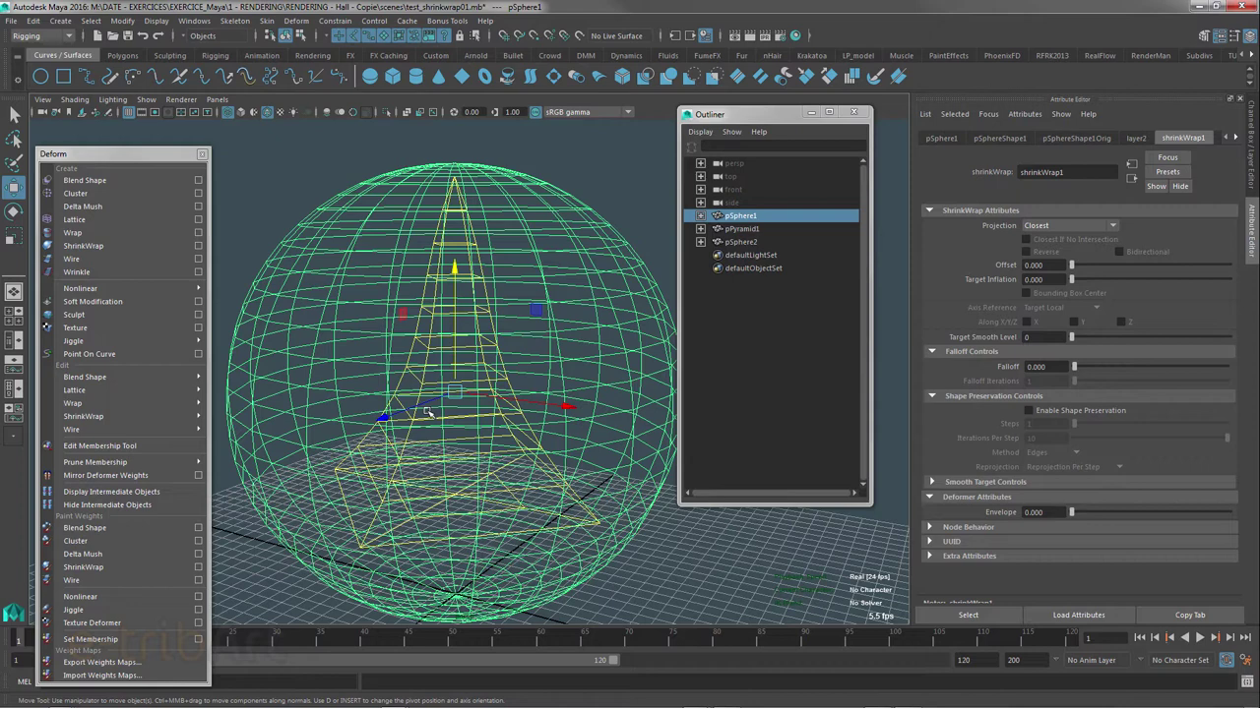
- Rename pSphere2 to inner_object in the Outliner
{"action": "left_click", "coordinate": [736, 242]}
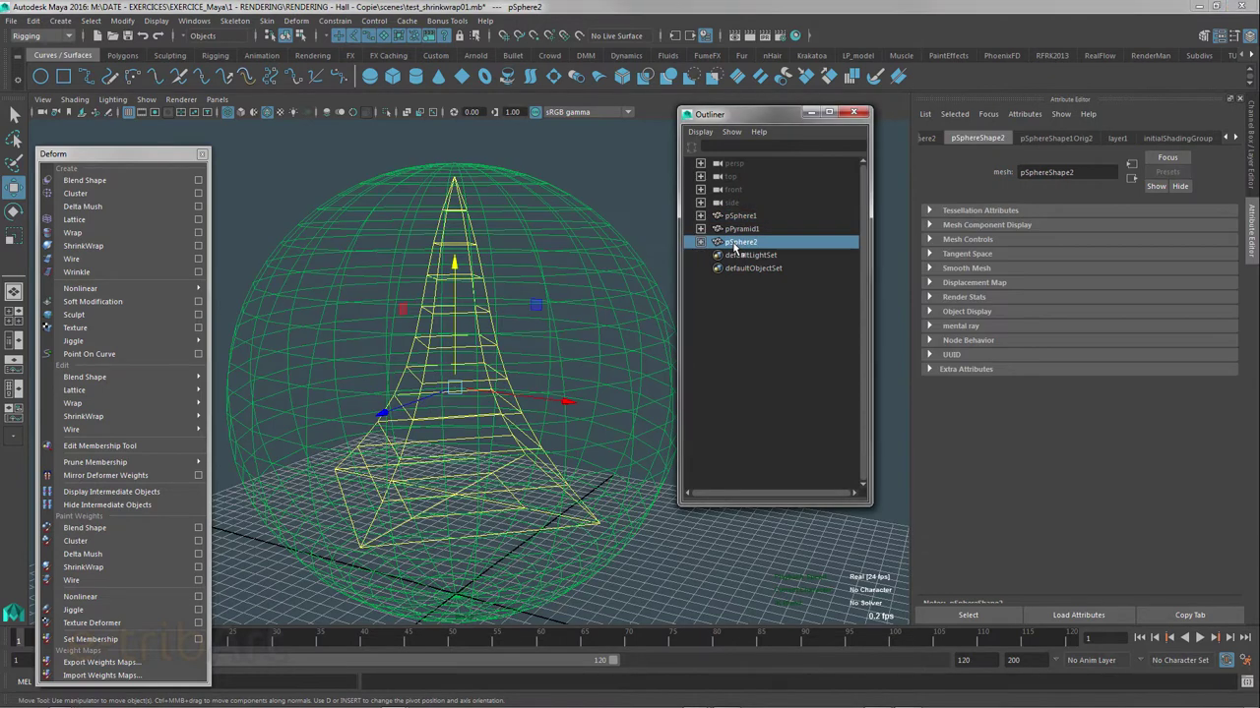
{"action": "double_click", "coordinate": [738, 242]}
{"action": "key", "text": "BackSpace"}
{"action": "type", "text": "inner object"}
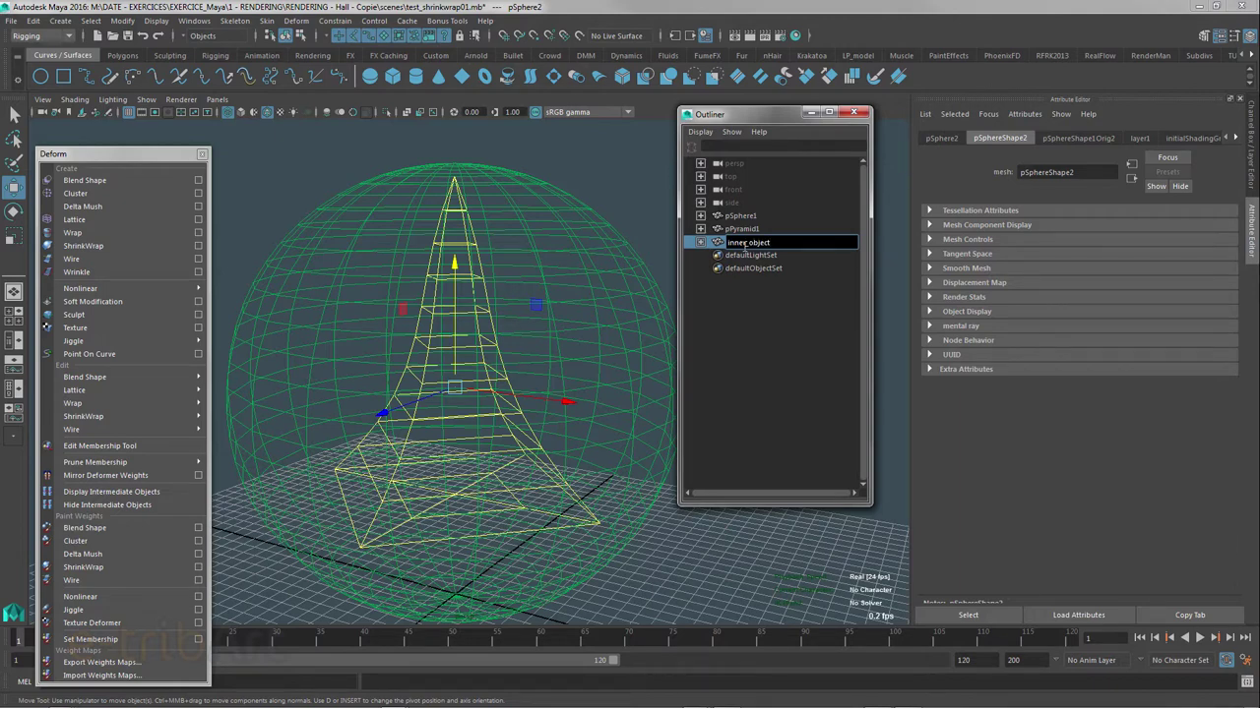
{"action": "key", "text": "Return"}
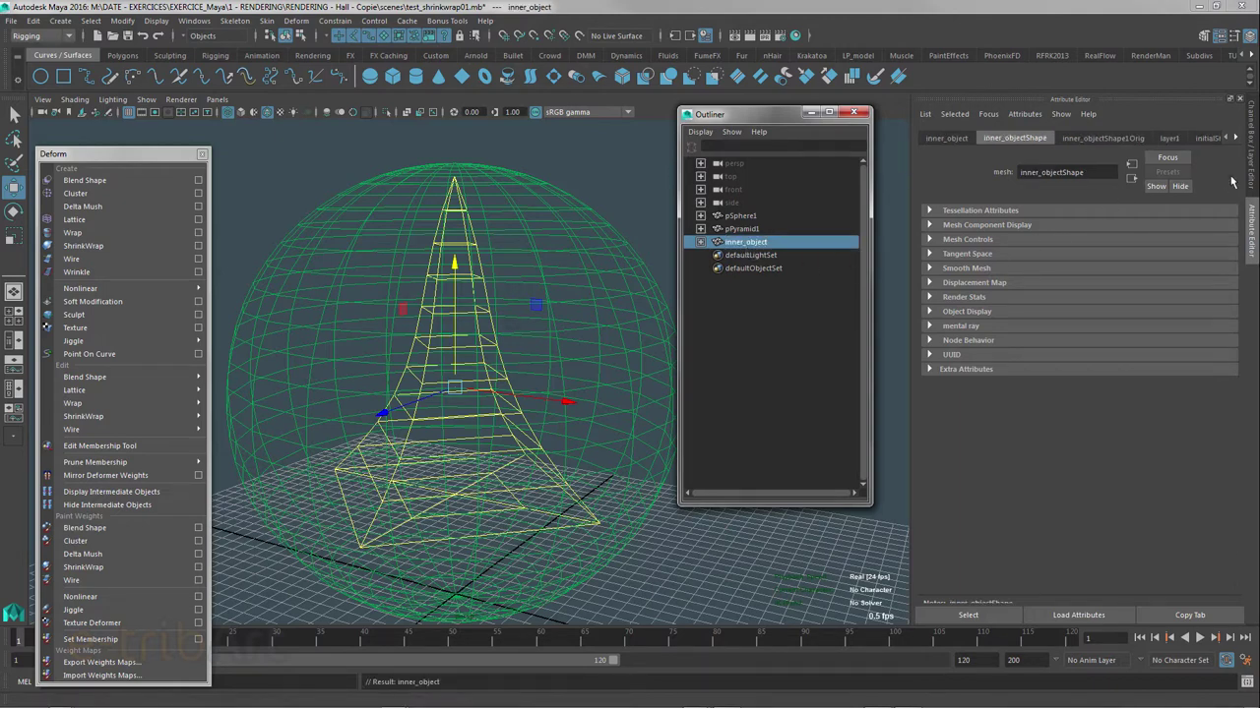
- Turn on layer1's visibility so the ellipsoid shows inside the pyramid
{"action": "left_click", "coordinate": [1252, 178]}
{"action": "left_click", "coordinate": [1059, 456]}
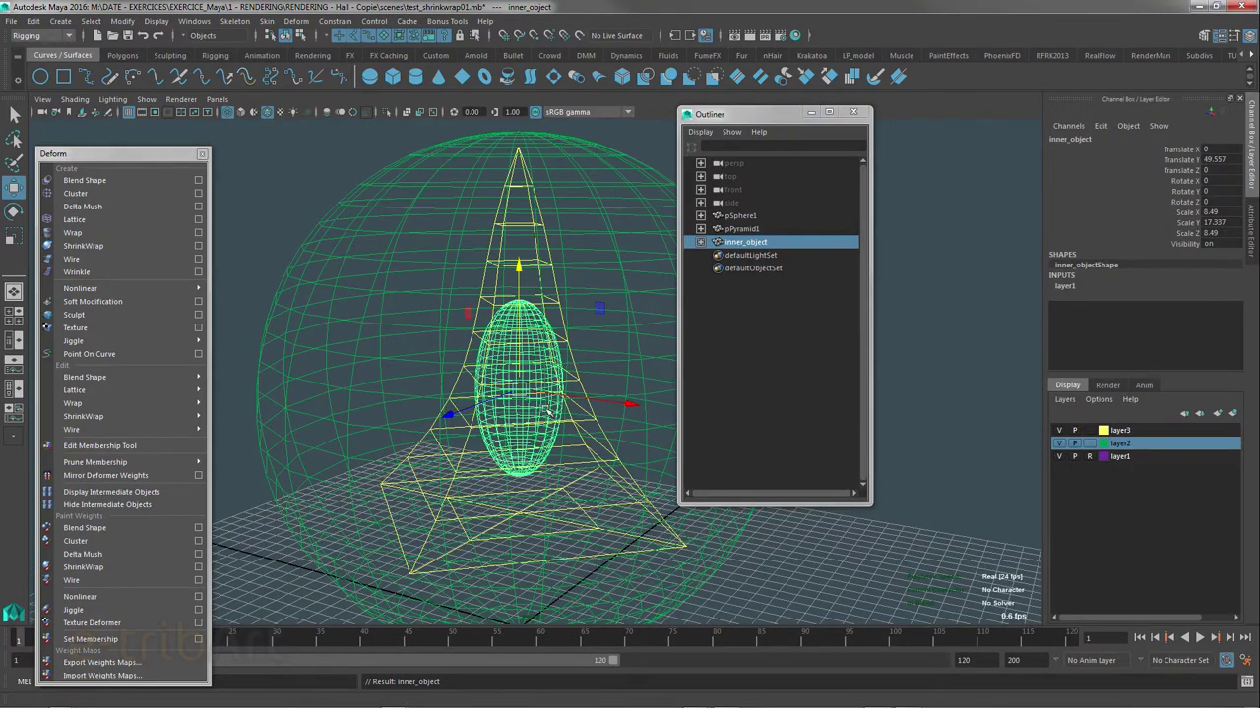
{"action": "mouse_move", "coordinate": [549, 411]}
{"action": "left_mouse_down", "text": "alt"}
{"action": "mouse_move", "coordinate": [515, 397]}
{"action": "mouse_move", "coordinate": [511, 423]}
{"action": "left_mouse_up", "text": "alt"}
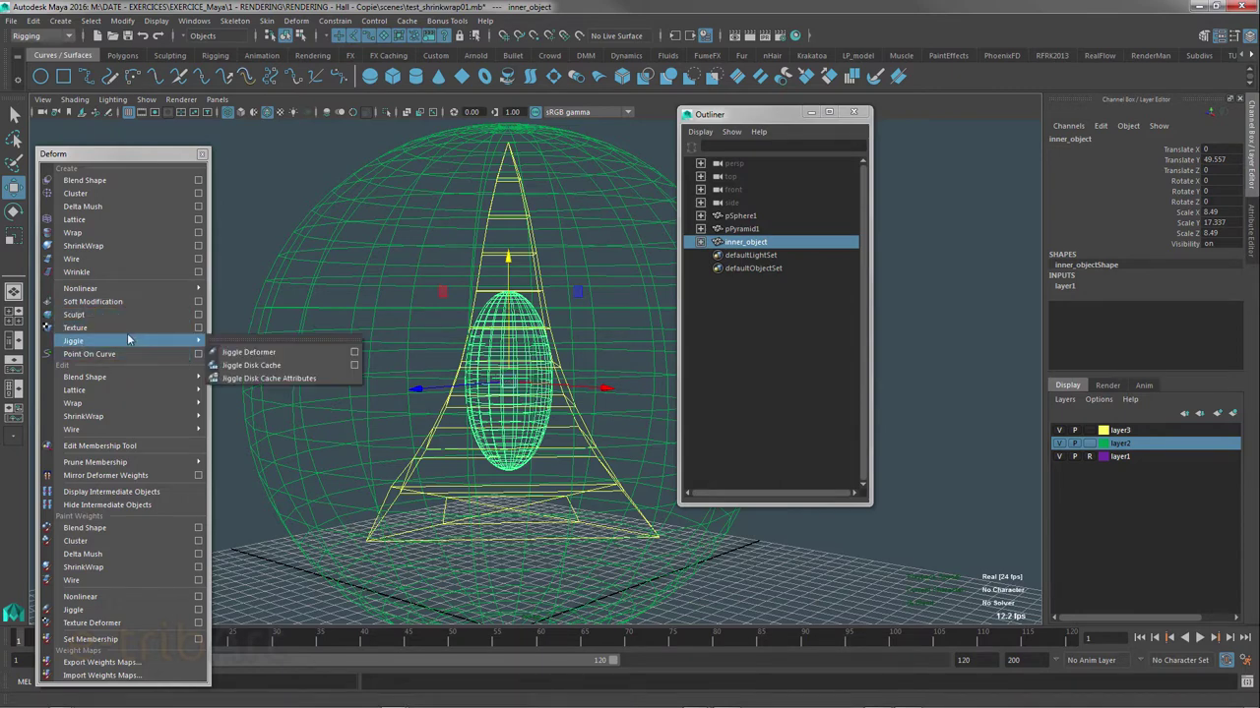
{"action": "mouse_move", "coordinate": [81, 288]}
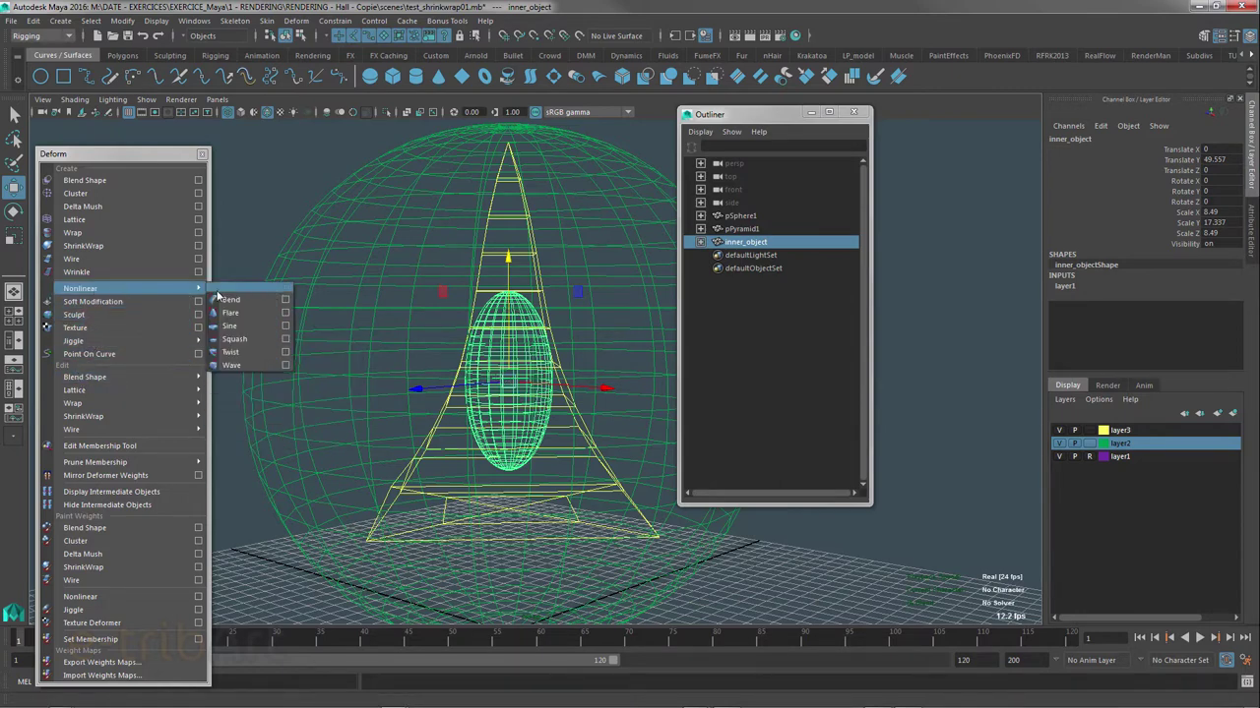
- Add a flare deformer to inner_object and set flare1's Curve to -0.5
{"action": "left_click", "coordinate": [233, 315]}
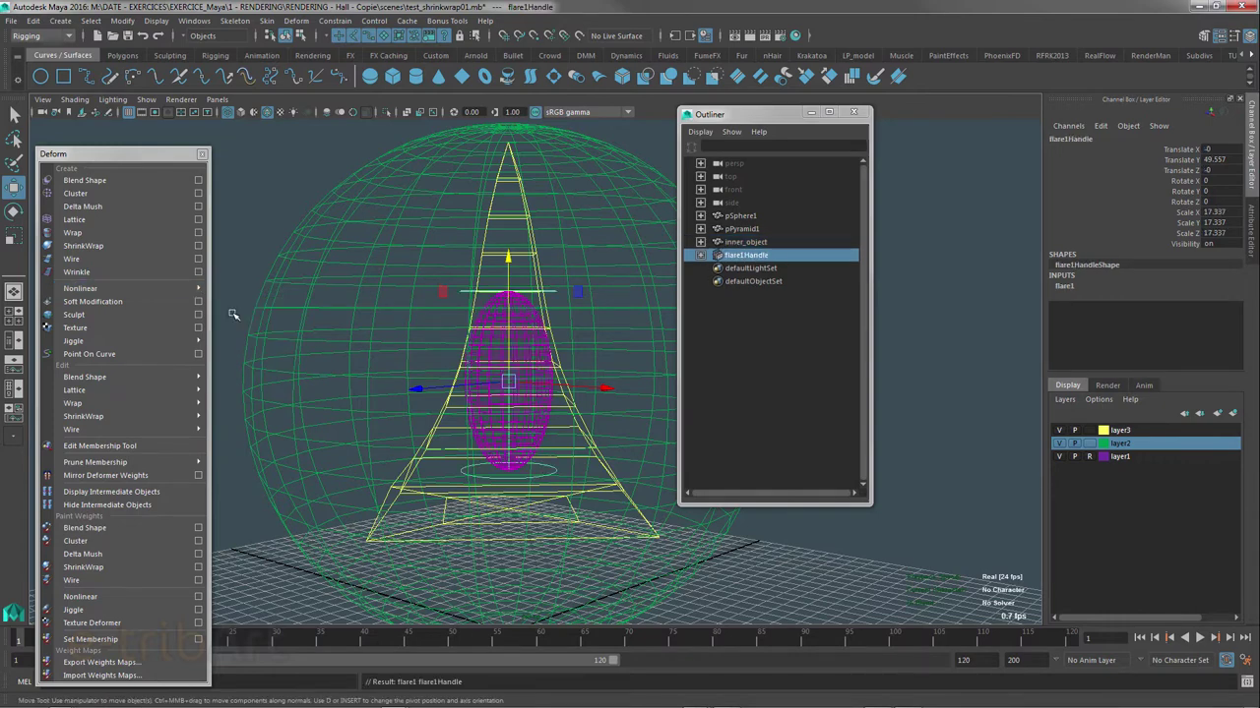
{"action": "left_click", "coordinate": [1066, 286]}
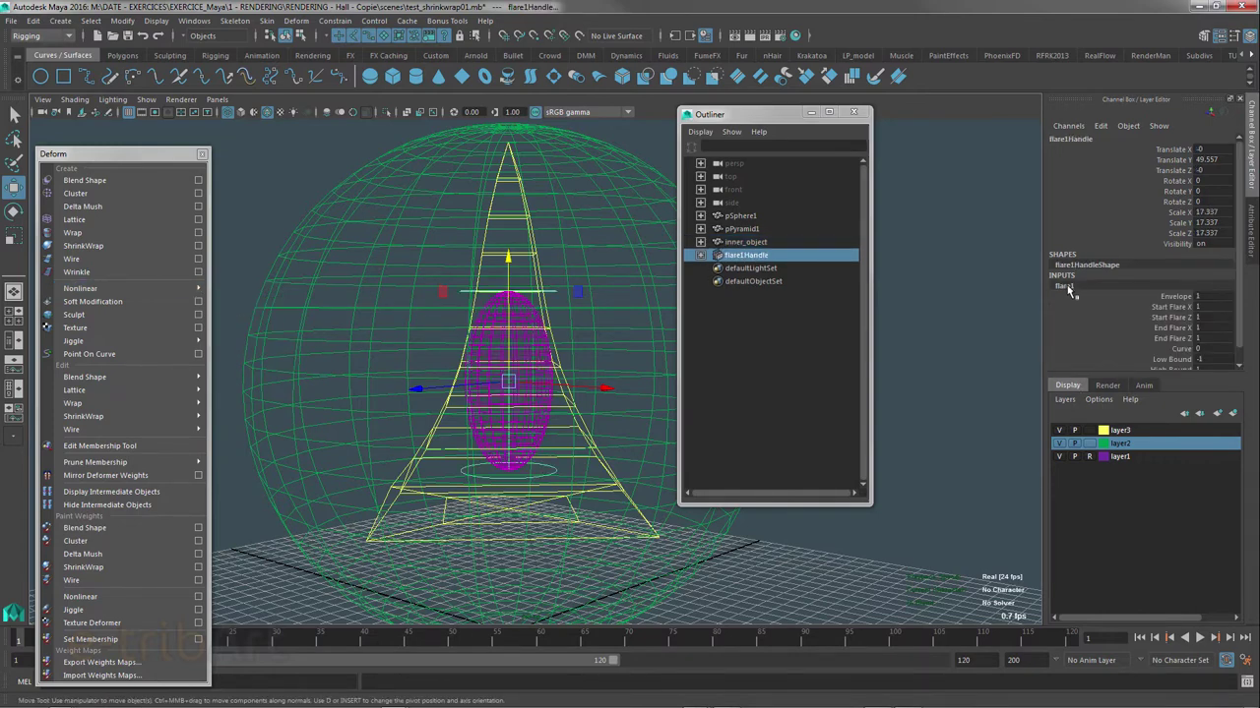
{"action": "left_click", "coordinate": [1176, 349]}
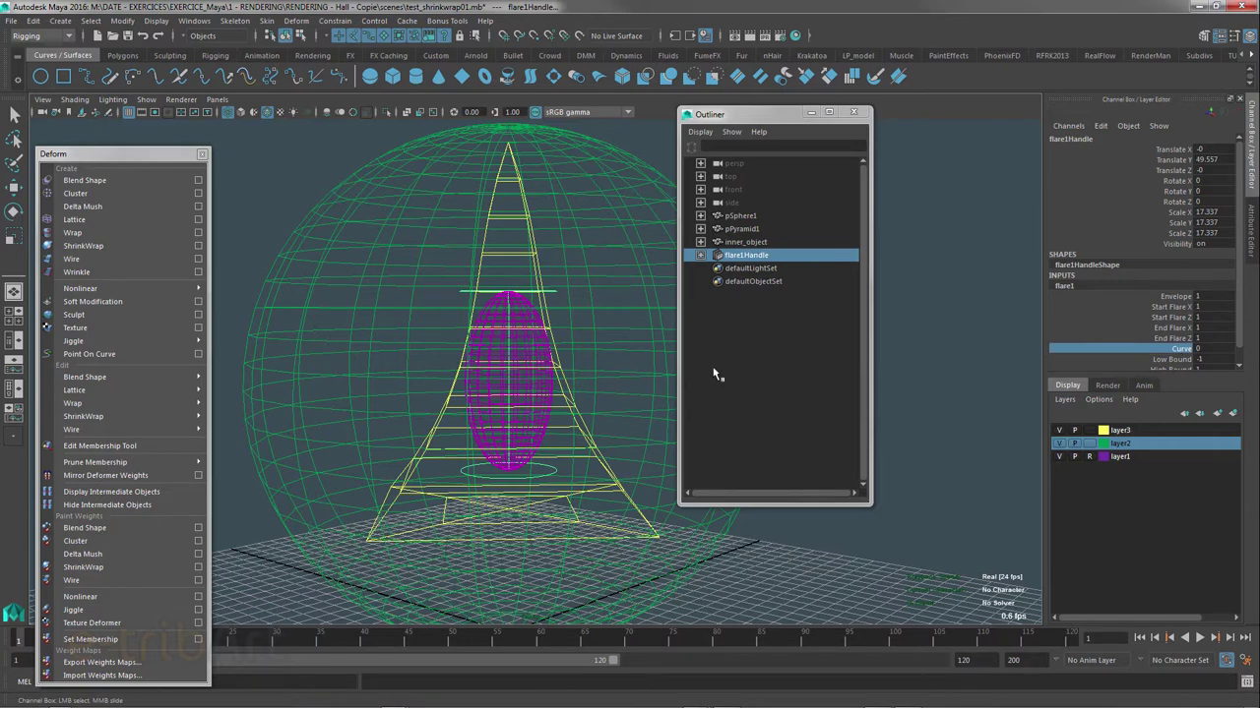
{"action": "middle_click_drag", "start_coordinate": [635, 342], "coordinate": [628, 342]}
{"action": "middle_click_drag", "start_coordinate": [628, 342], "coordinate": [626, 341]}
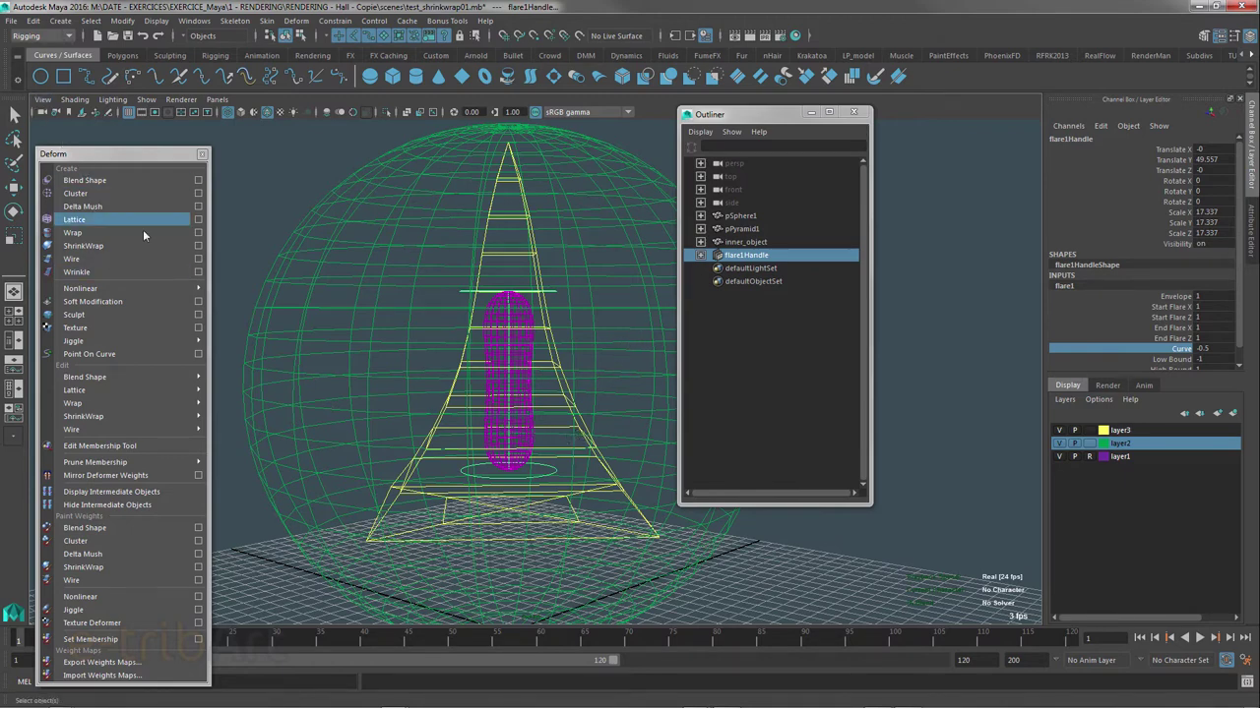
{"action": "left_click", "coordinate": [33, 20]}
{"action": "mouse_move", "coordinate": [71, 175]}
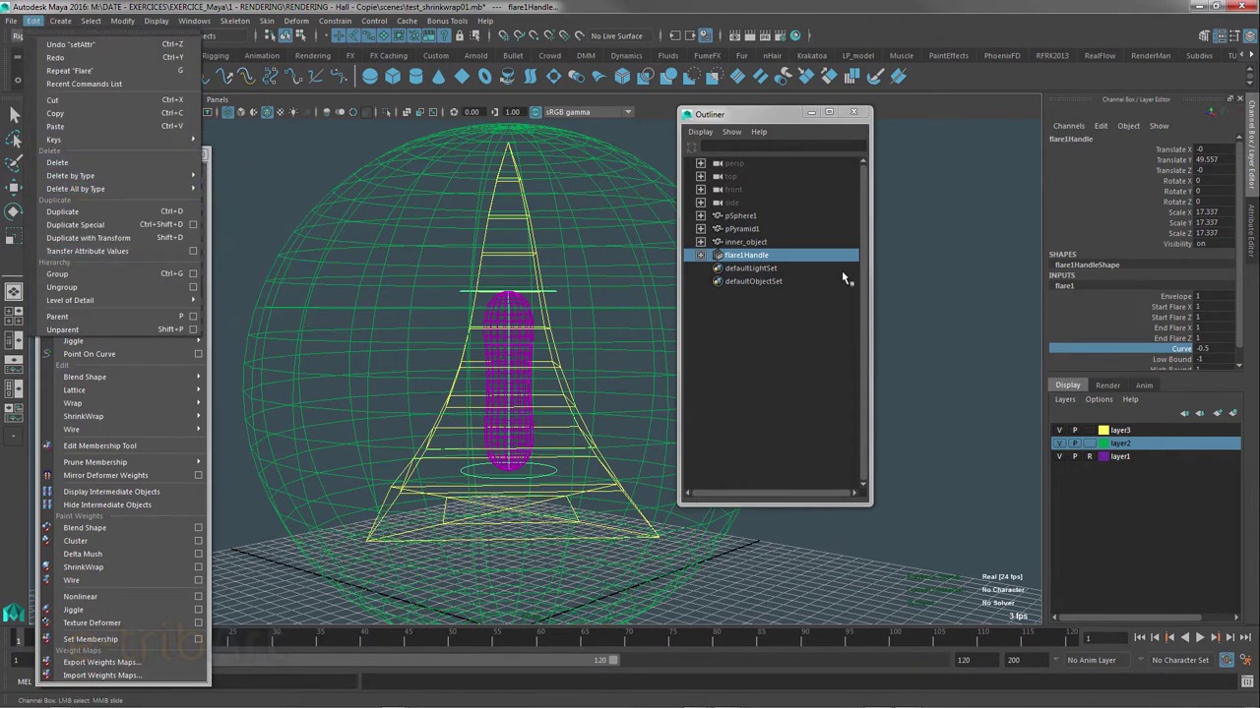
- Select inner_object and delete its history via Edit > Delete by Type > History
{"action": "left_click", "coordinate": [494, 357]}
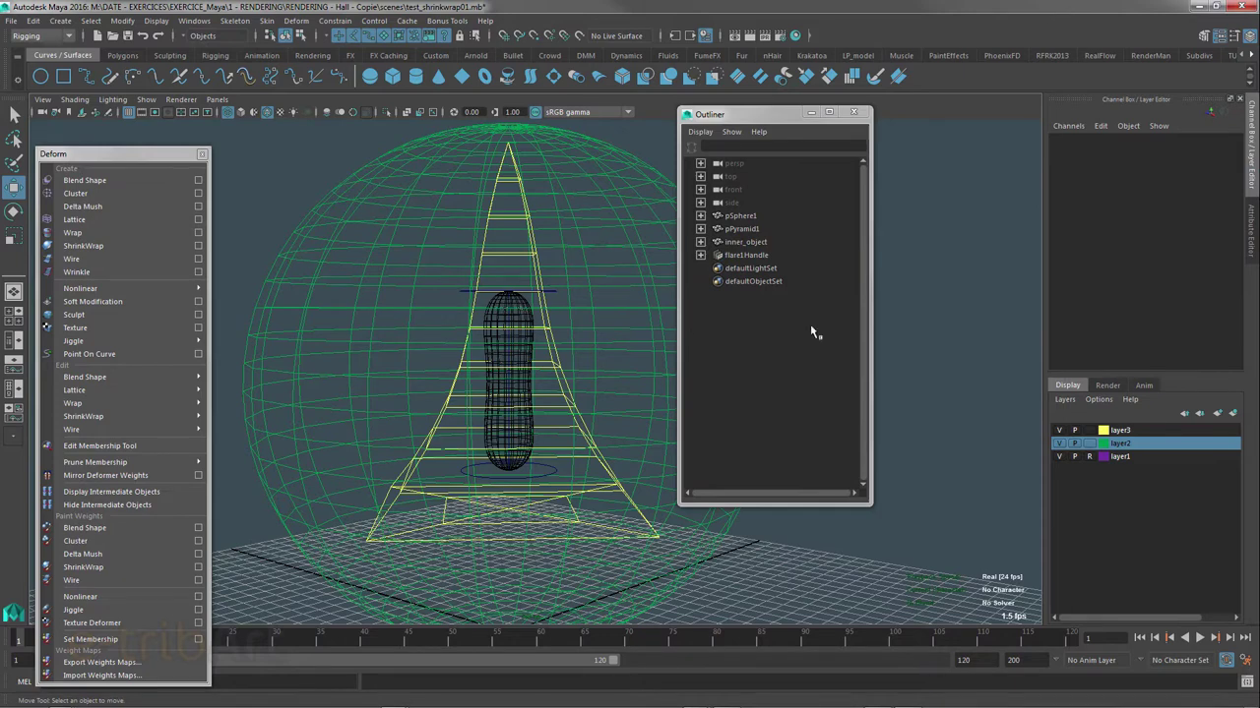
{"action": "left_click", "coordinate": [528, 431]}
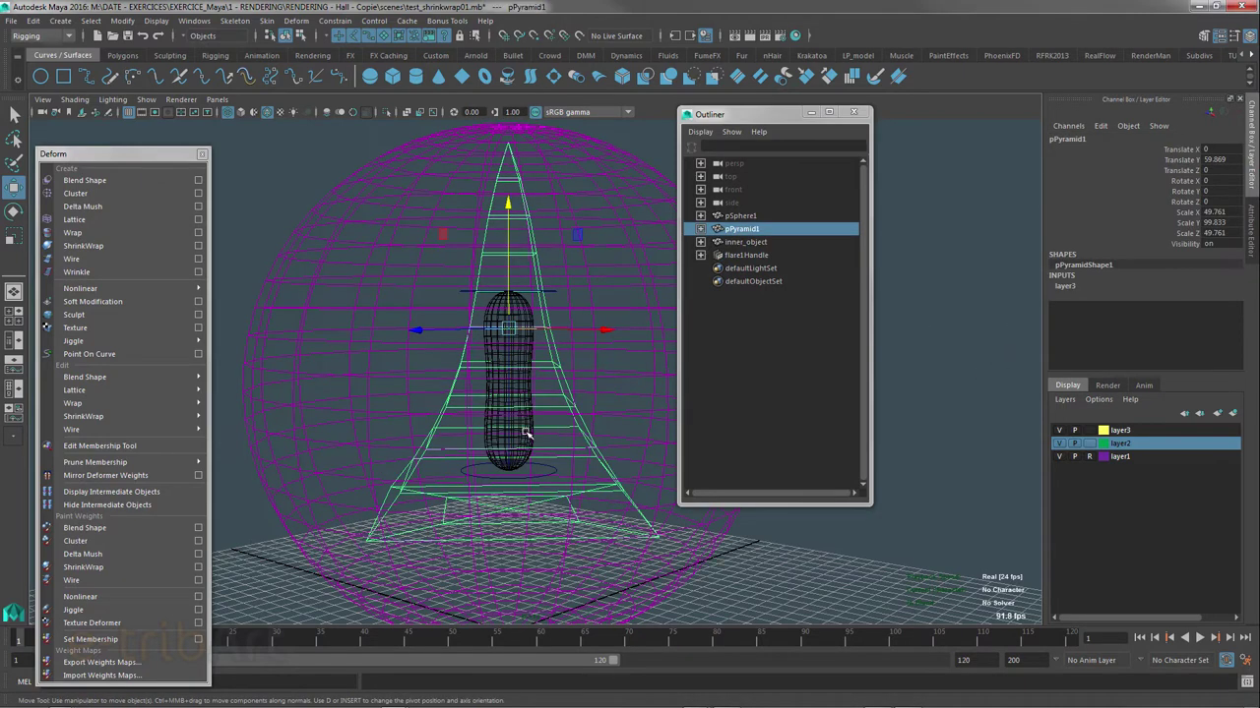
{"action": "left_click", "coordinate": [746, 242]}
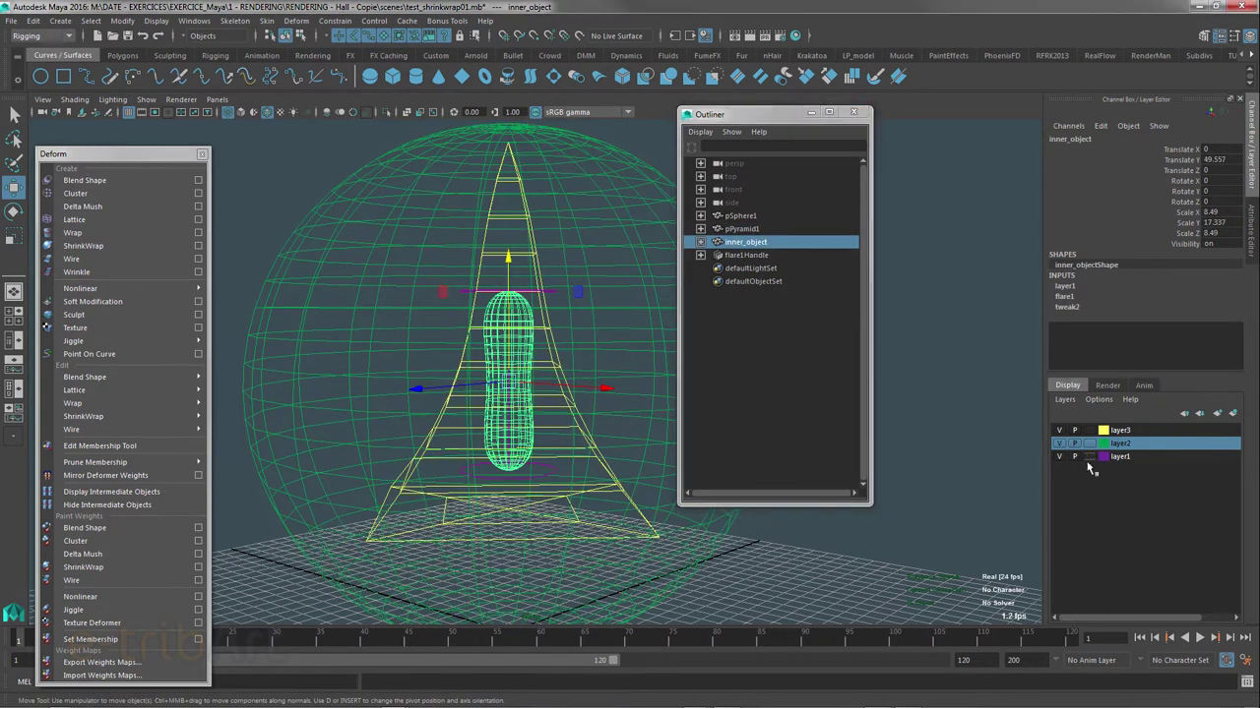
{"action": "left_click", "coordinate": [33, 19]}
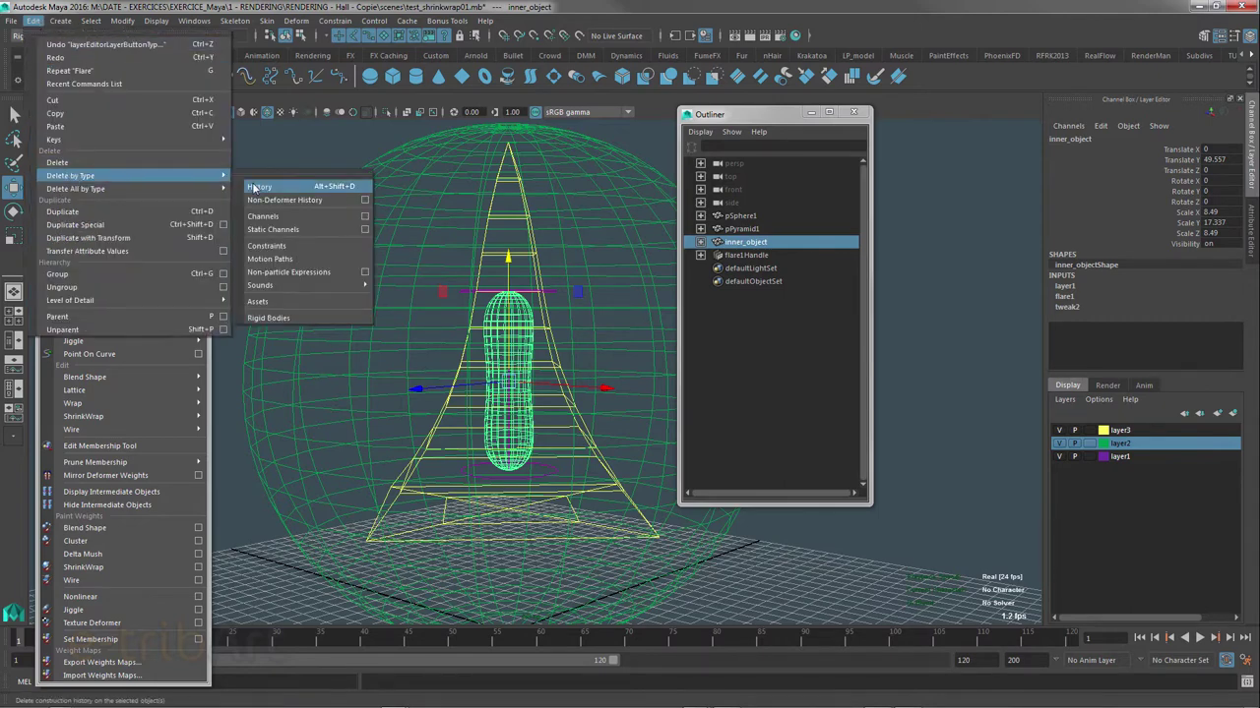
{"action": "left_click", "coordinate": [254, 187]}
- Scale inner_object taller along Y to 21.372
{"action": "key", "text": "r"}
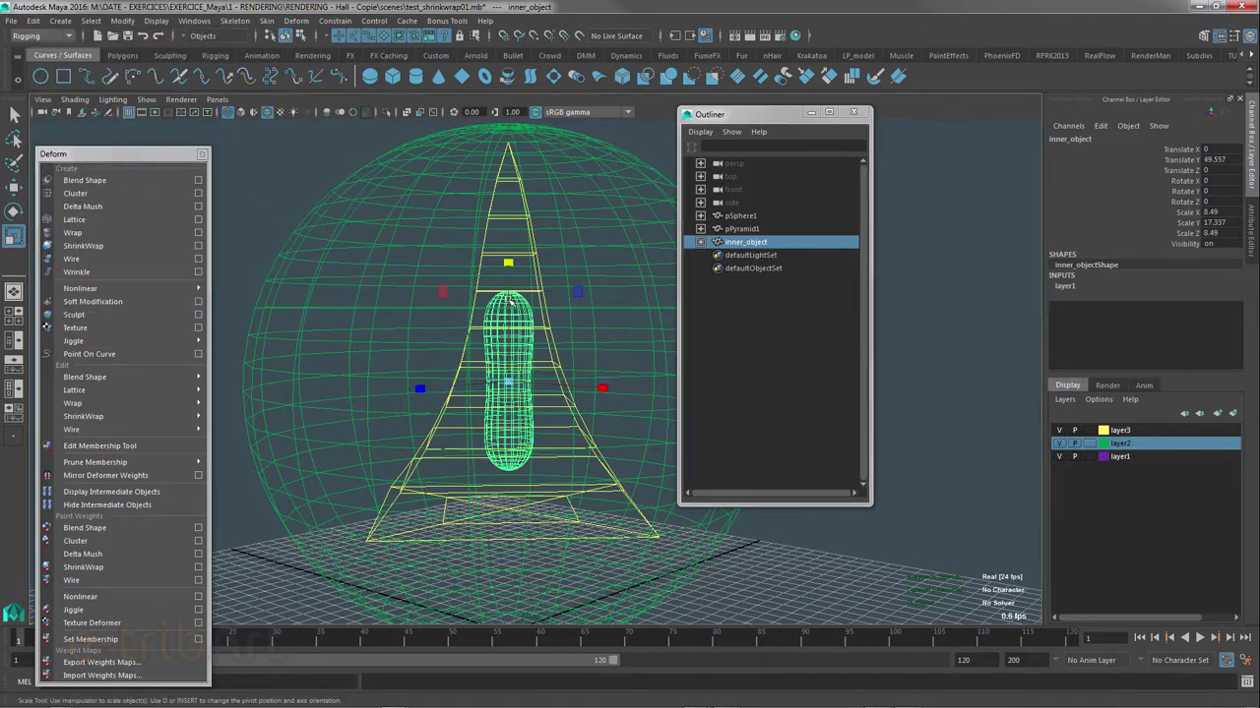
{"action": "left_click_drag", "start_coordinate": [508, 263], "coordinate": [507, 234]}
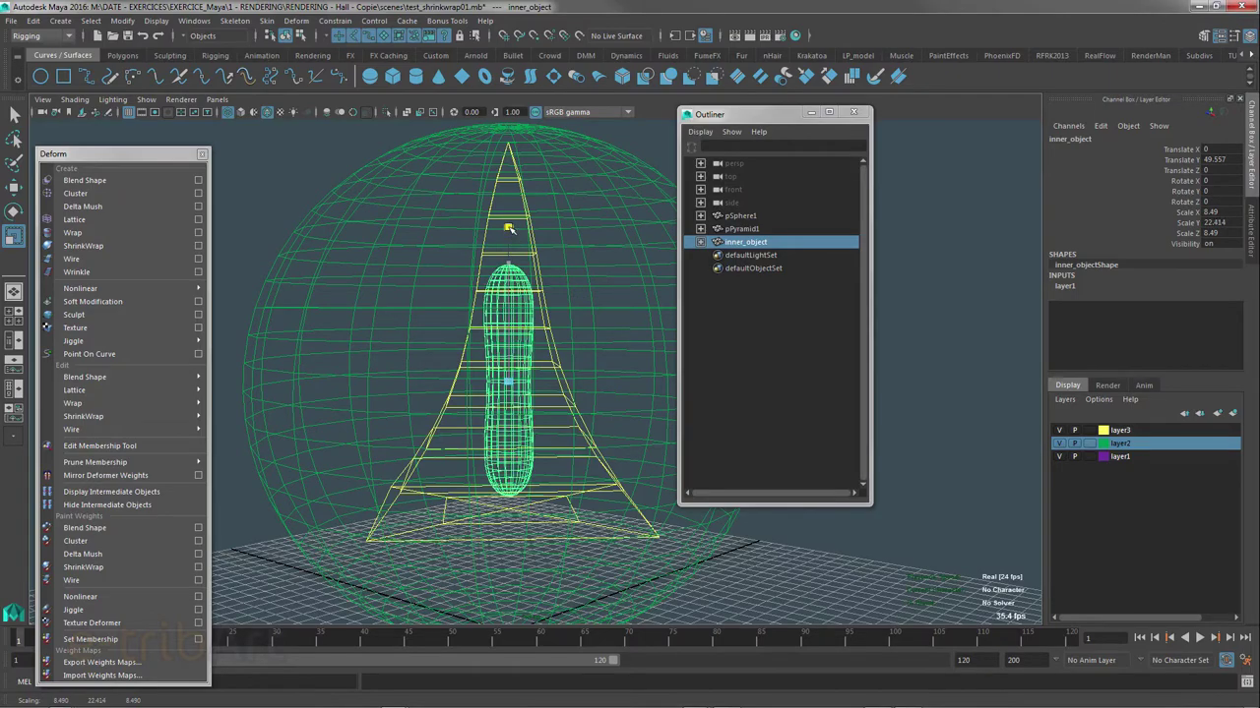
{"action": "mouse_move", "coordinate": [523, 396]}
{"action": "left_mouse_down", "text": "alt"}
{"action": "mouse_move", "coordinate": [505, 409]}
{"action": "mouse_move", "coordinate": [516, 295]}
{"action": "left_mouse_up", "text": "alt"}
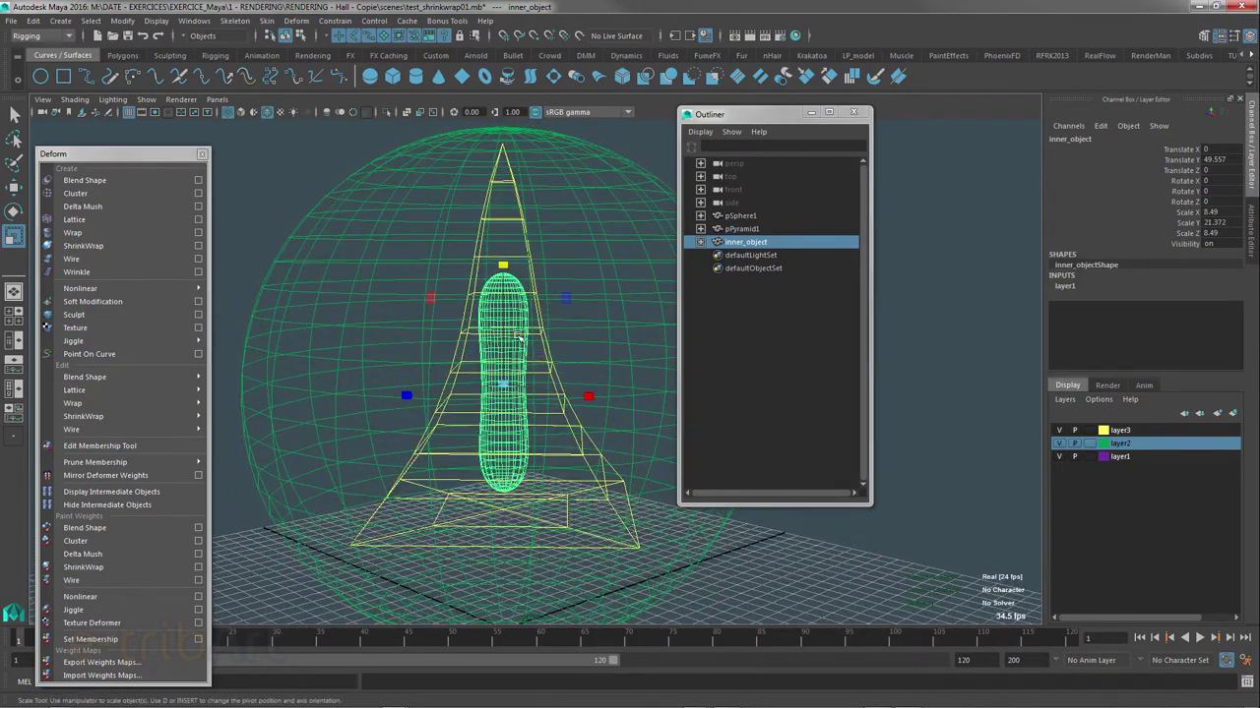
- Set pSphere1's shrinkWrap1 Projection to Toward Inner Object and select the shrinkWrap1 node
{"action": "left_click", "coordinate": [741, 216]}
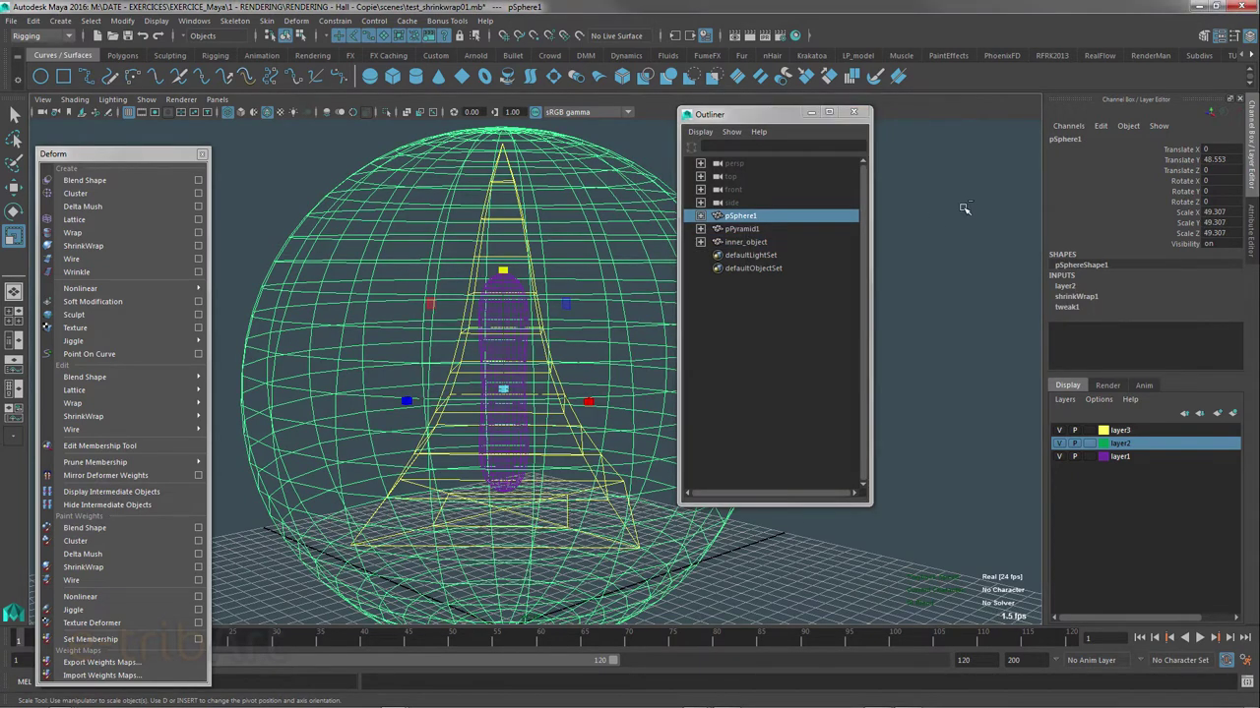
{"action": "key", "text": "ctrl+a"}
{"action": "left_click", "coordinate": [1184, 140]}
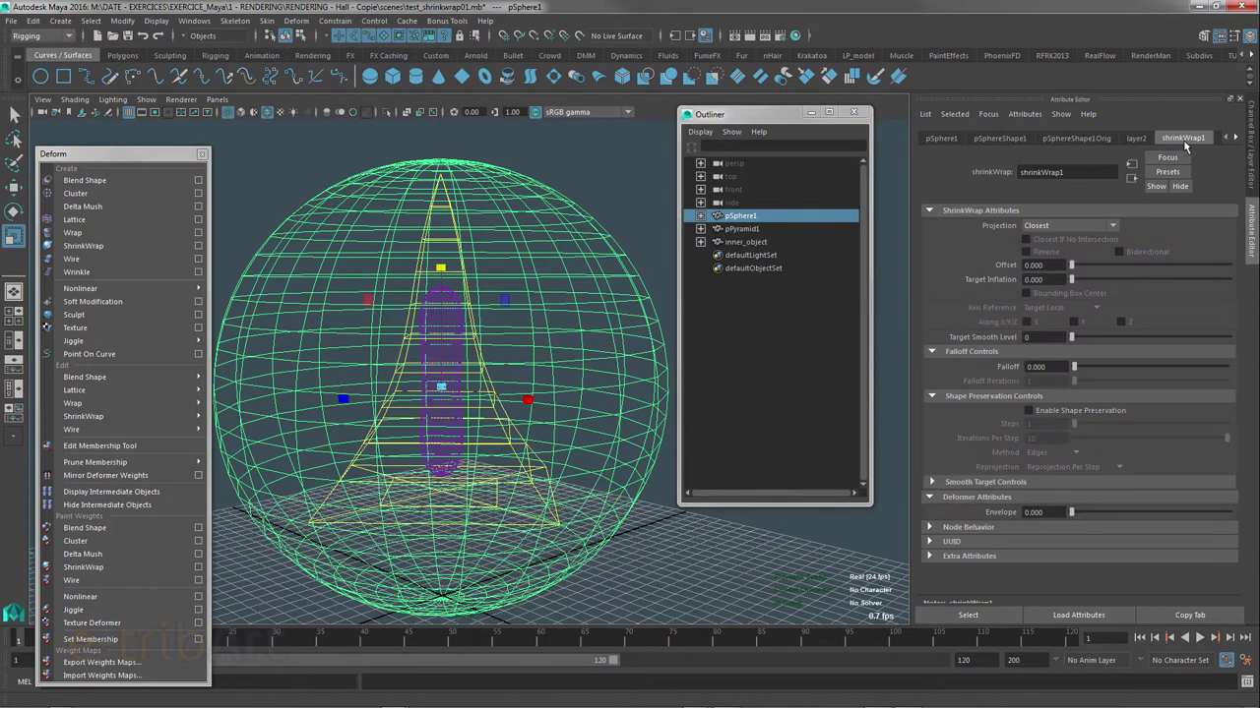
{"action": "left_click", "coordinate": [1048, 227]}
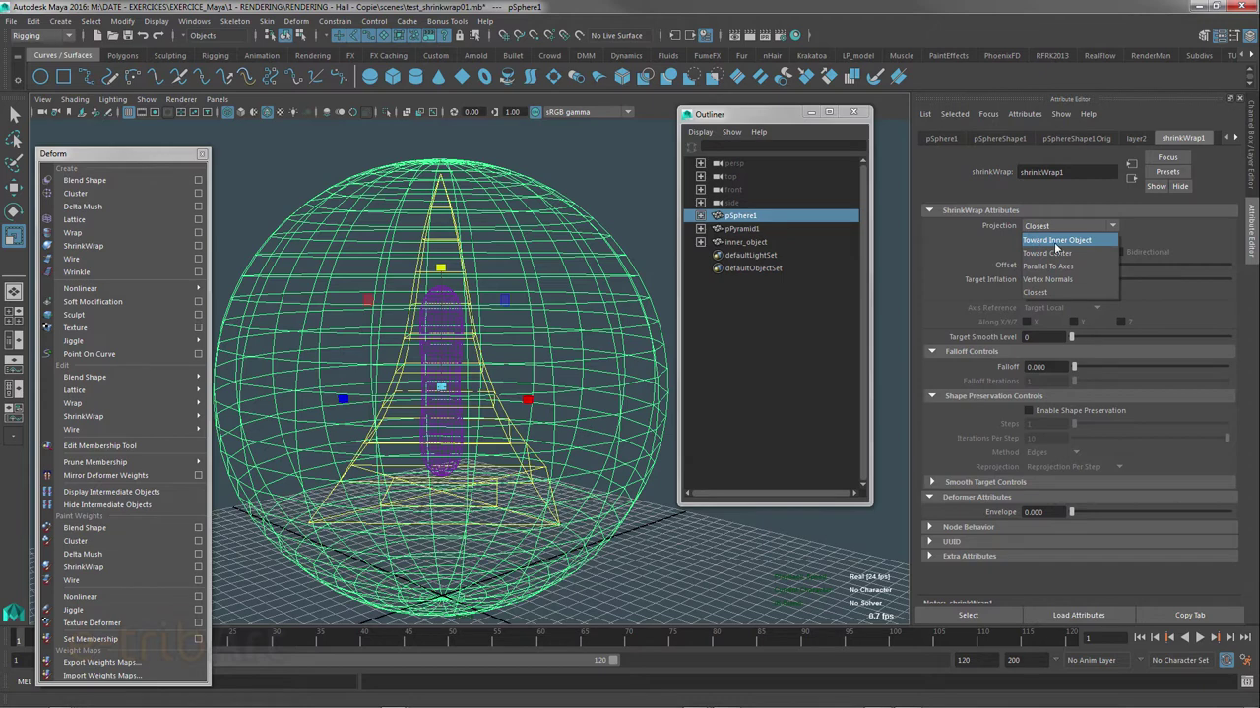
{"action": "left_click", "coordinate": [1055, 240]}
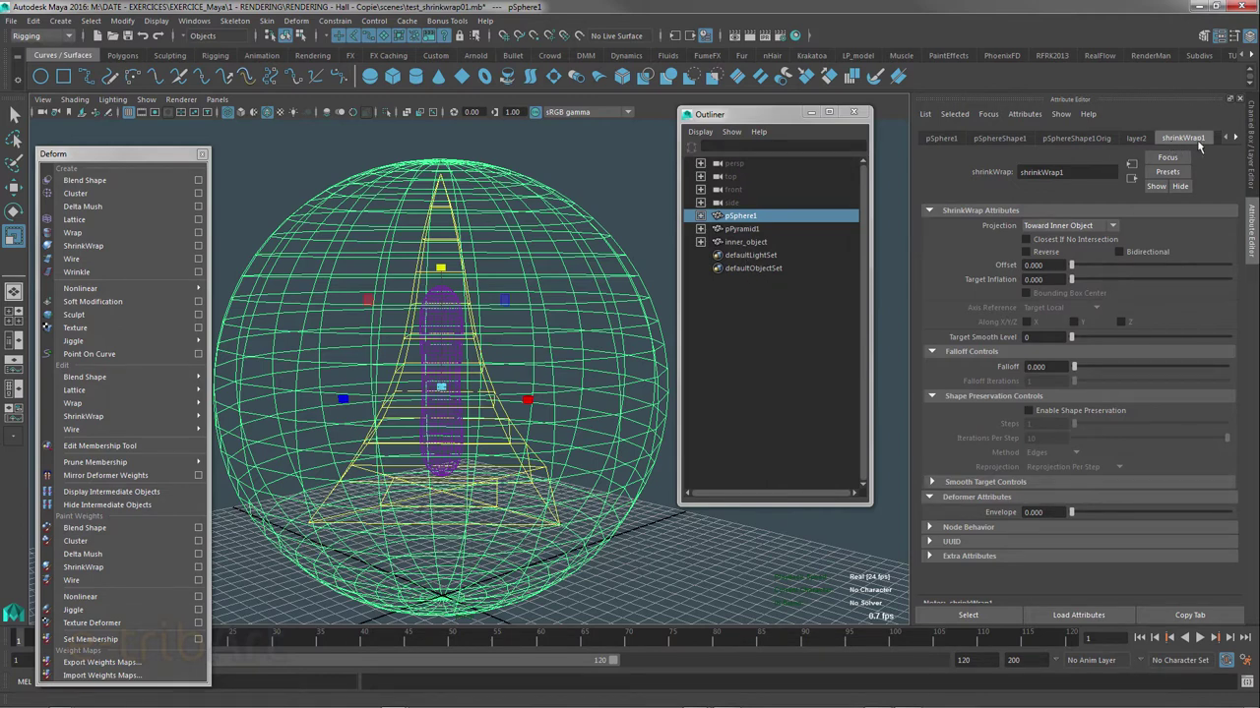
{"action": "left_click", "coordinate": [969, 617]}
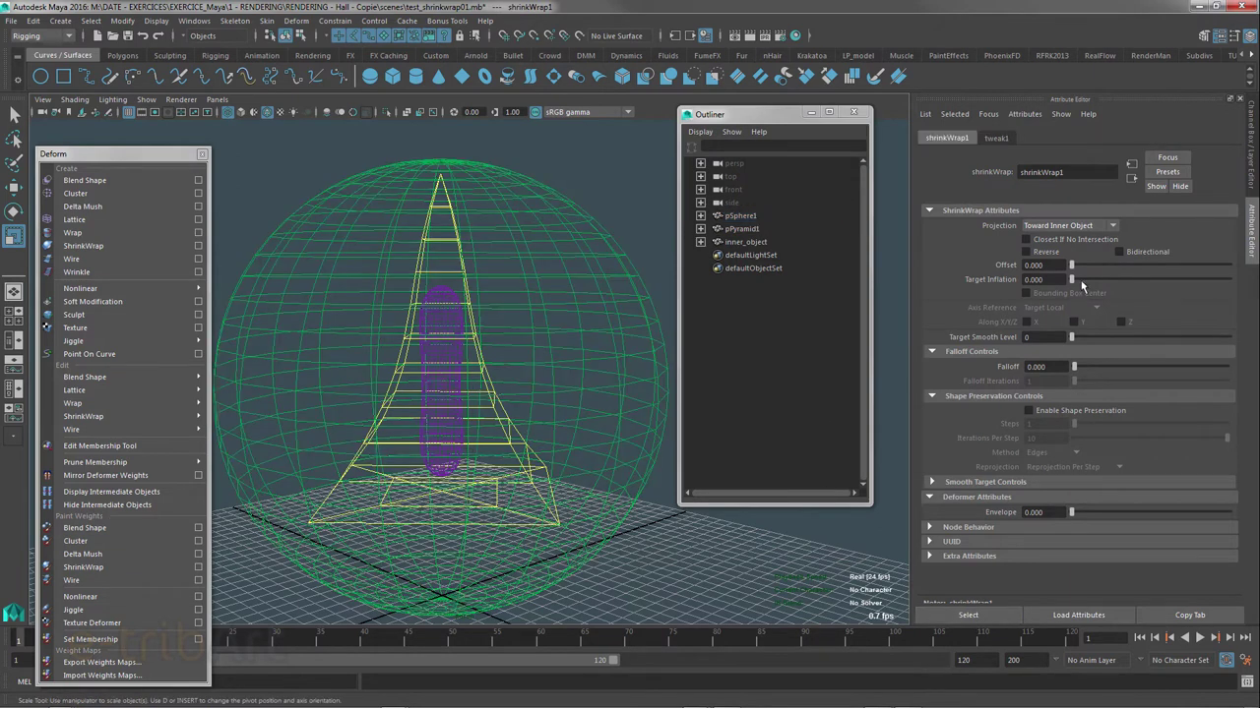
- Assign inner_object as the shrinkWrap's inner object, then select pSphere1 and show its shrinkWrap1 settings
{"action": "left_click", "coordinate": [745, 242]}
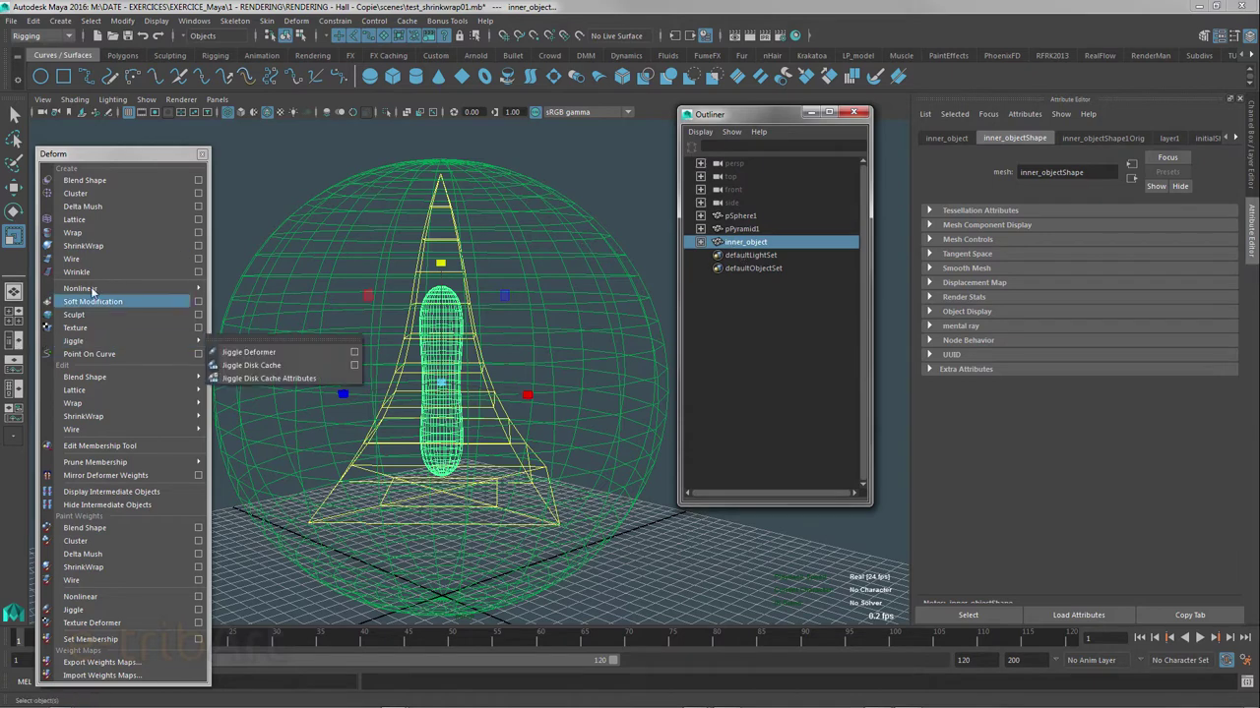
{"action": "left_click_drag", "start_coordinate": [118, 153], "coordinate": [113, 115]}
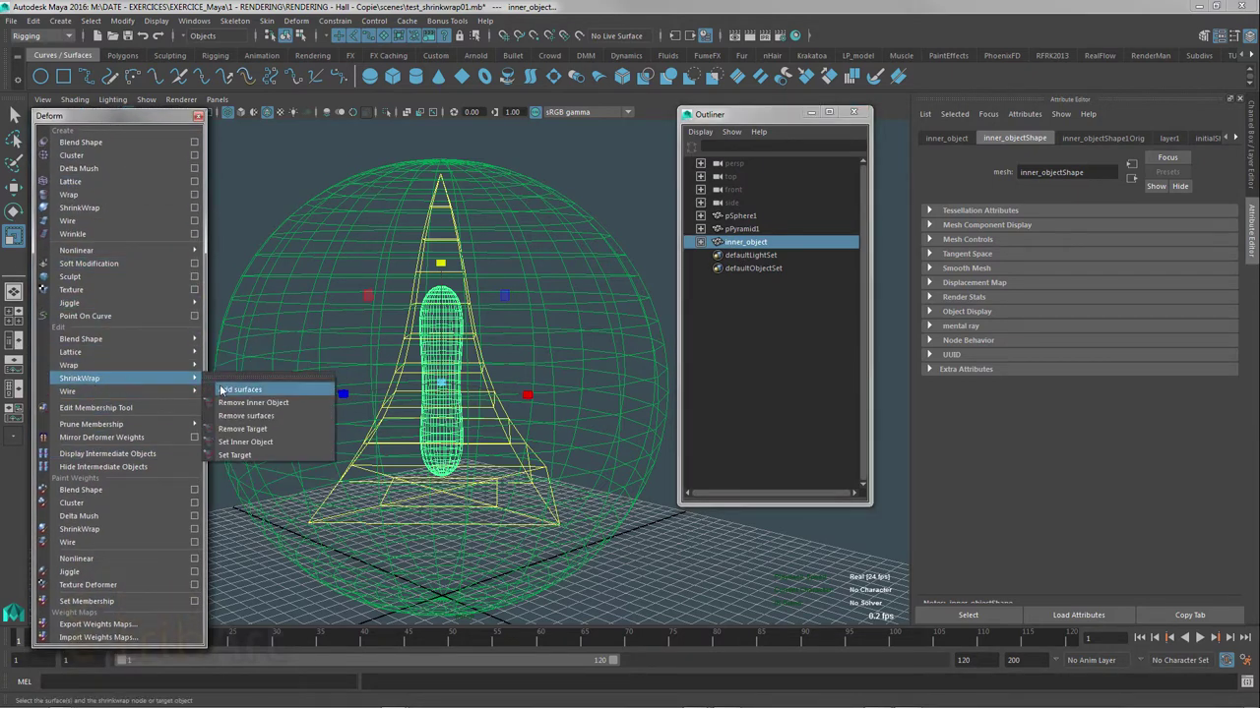
{"action": "left_click", "coordinate": [229, 445]}
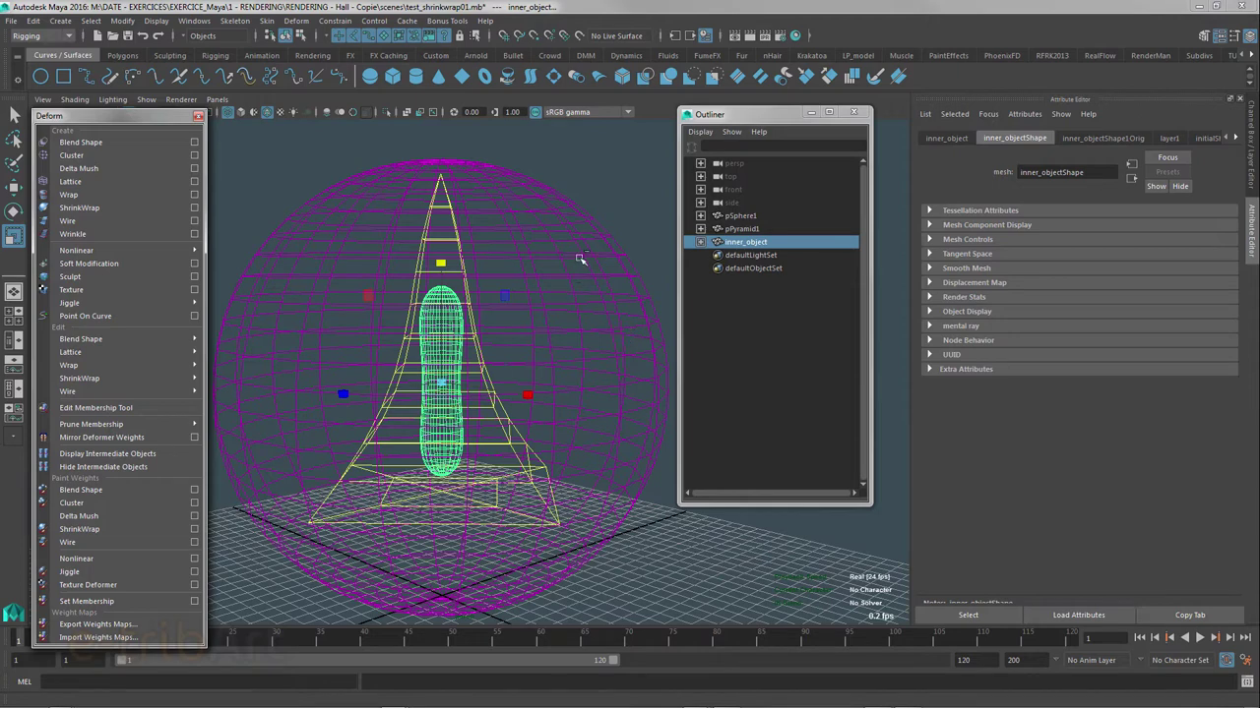
{"action": "left_click", "coordinate": [579, 256]}
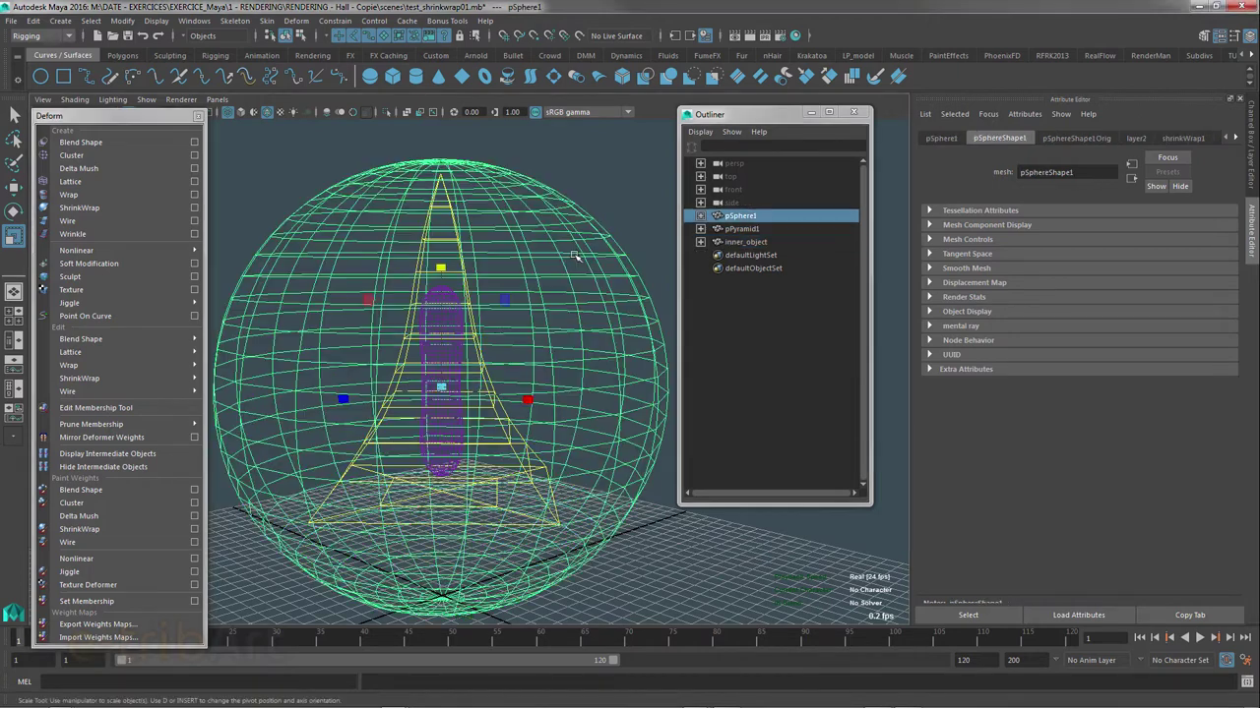
{"action": "left_click", "coordinate": [1179, 139]}
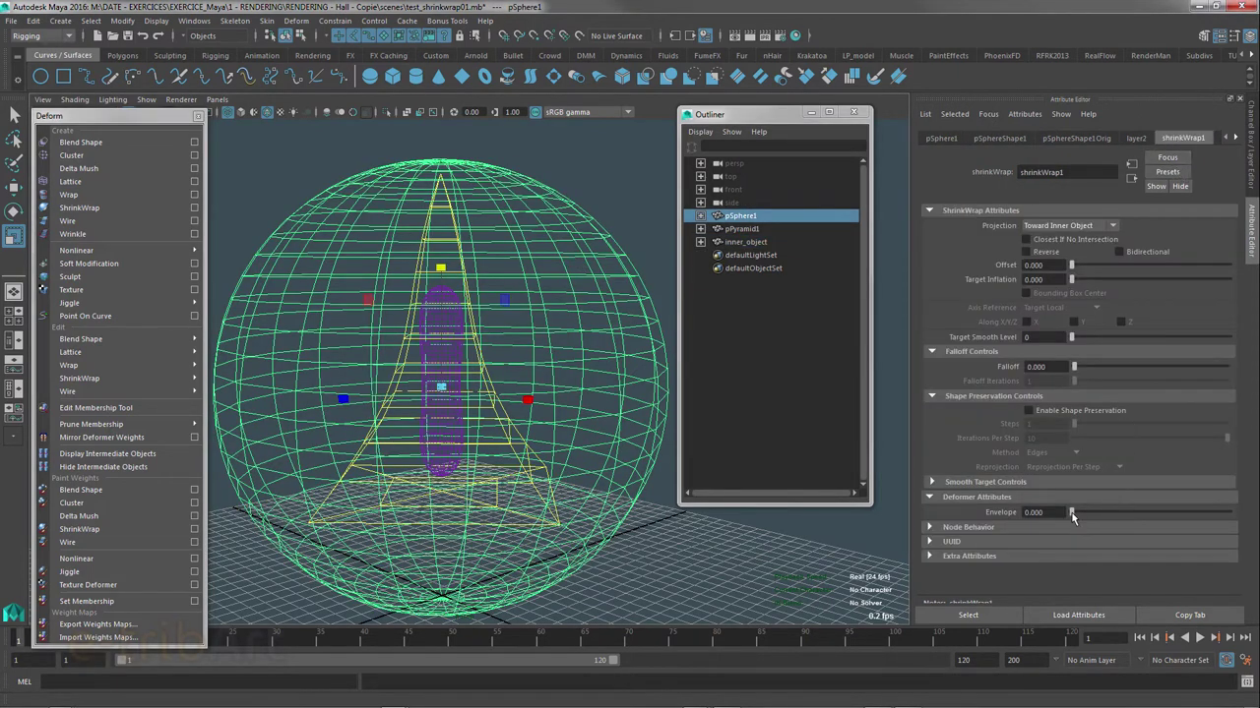
- Raise the shrinkWrap1 Envelope to 1.000, view the wrapped shape shaded from the side, and select inner_object
{"action": "left_click_drag", "start_coordinate": [1072, 513], "coordinate": [1234, 527]}
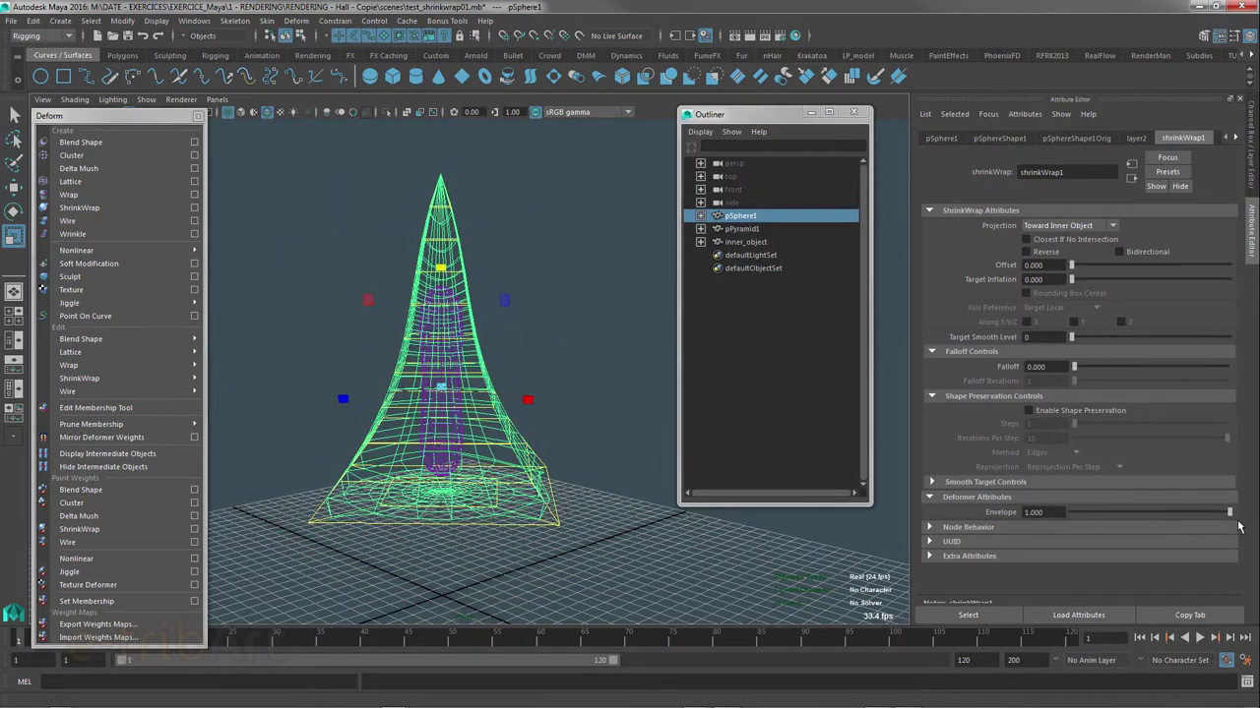
{"action": "left_click_drag", "start_coordinate": [524, 427], "coordinate": [464, 415], "text": "alt"}
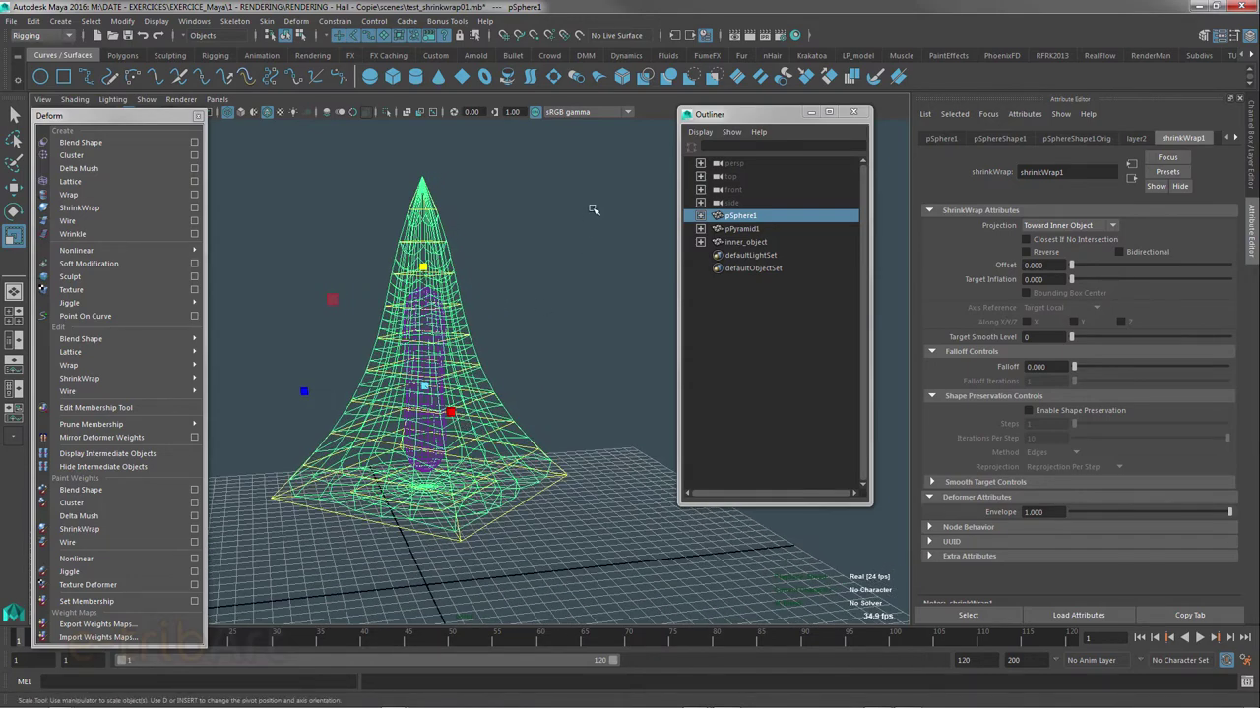
{"action": "key", "text": "5"}
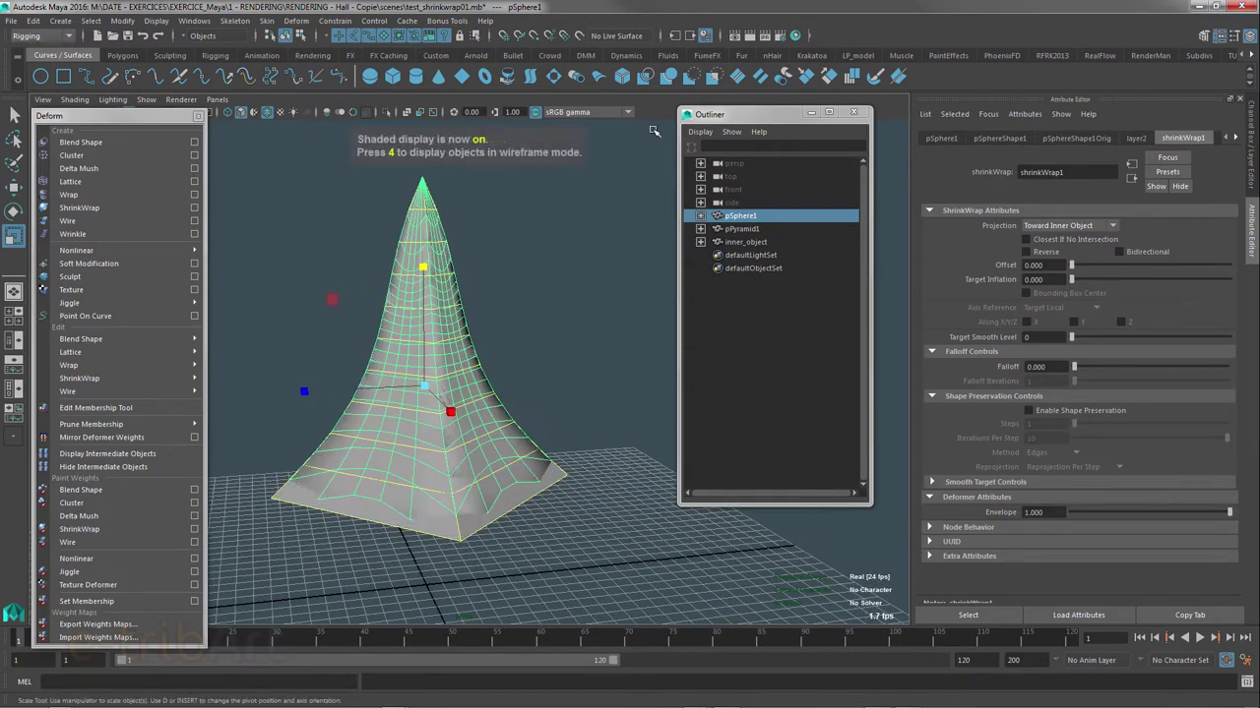
{"action": "mouse_move", "coordinate": [479, 361]}
{"action": "left_mouse_down", "text": "alt"}
{"action": "mouse_move", "coordinate": [463, 494]}
{"action": "mouse_move", "coordinate": [662, 481]}
{"action": "mouse_move", "coordinate": [441, 434]}
{"action": "mouse_move", "coordinate": [485, 254]}
{"action": "left_mouse_up", "text": "alt"}
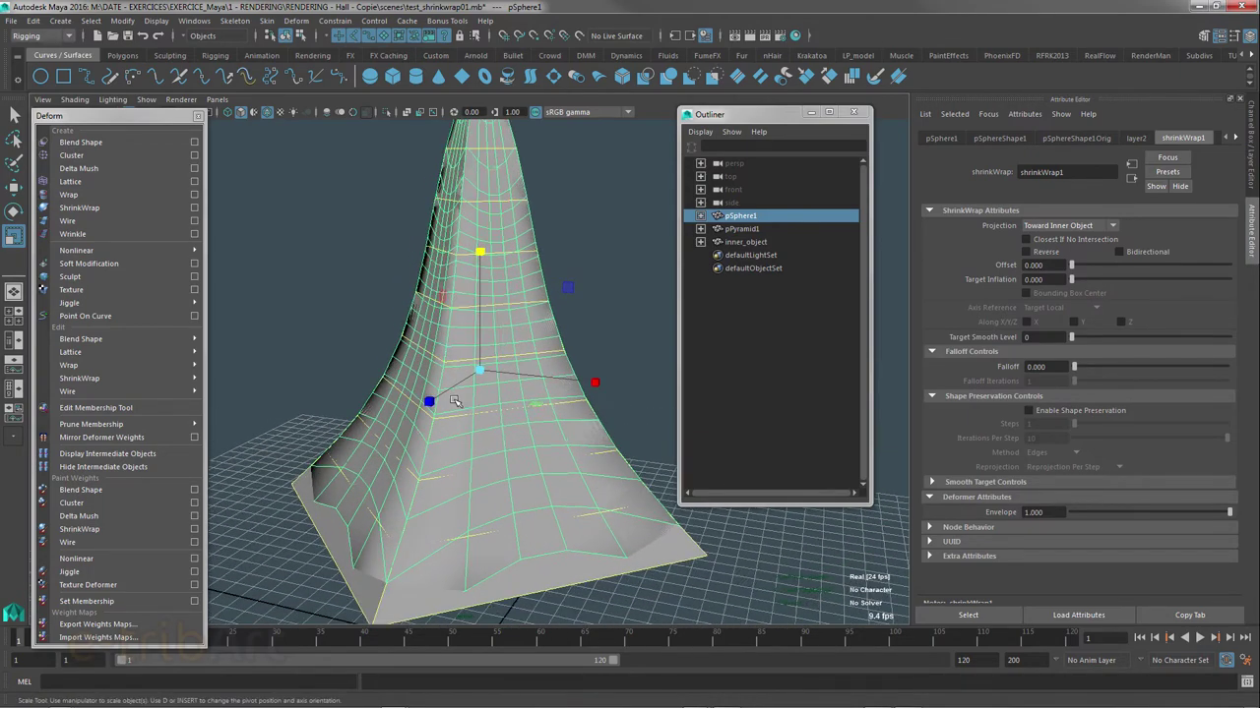
{"action": "left_click_drag", "start_coordinate": [530, 462], "coordinate": [447, 460], "text": "alt"}
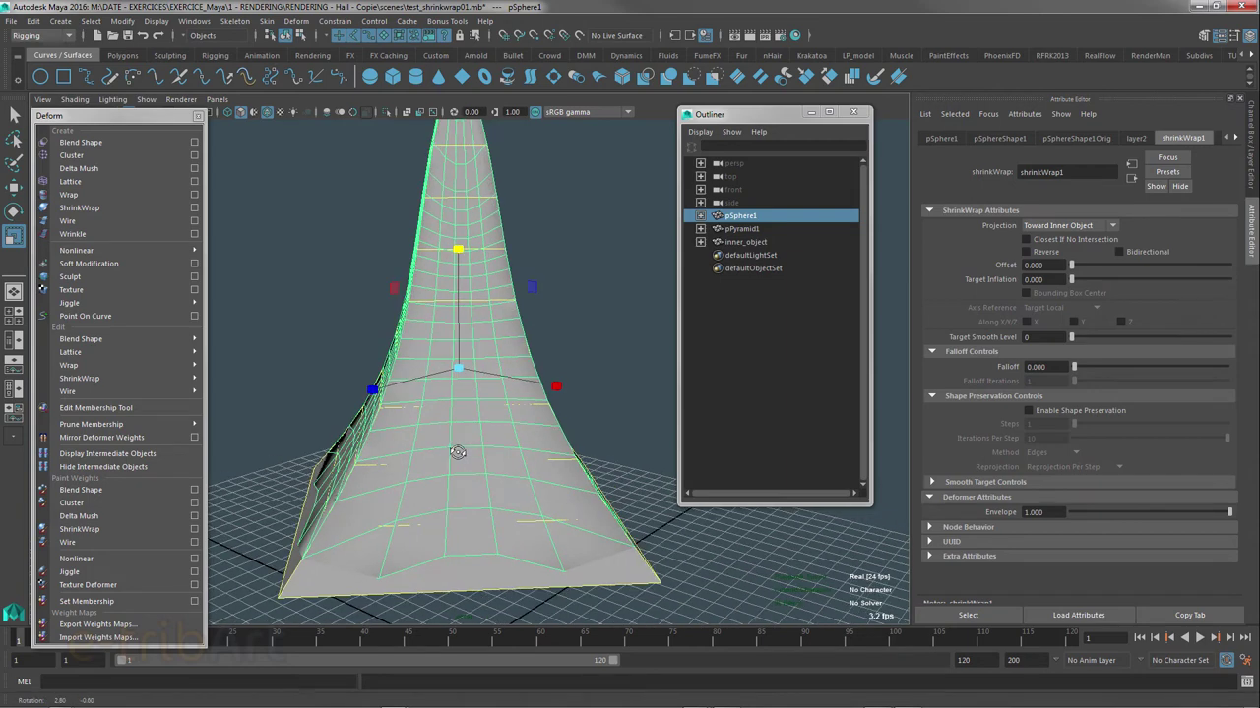
{"action": "left_click", "coordinate": [747, 243]}
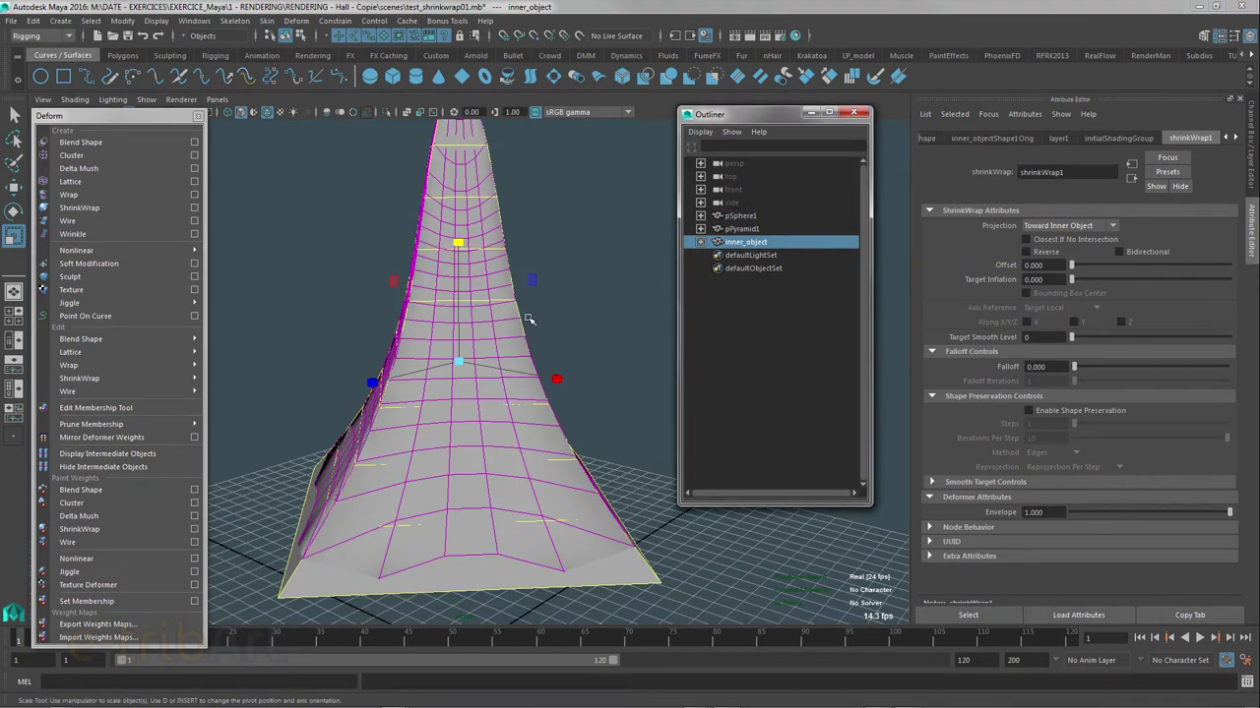
- Save the scene, stretch inner_object taller along Y, and view it in wireframe from a lower angle
{"action": "key", "text": "ctrl+s"}
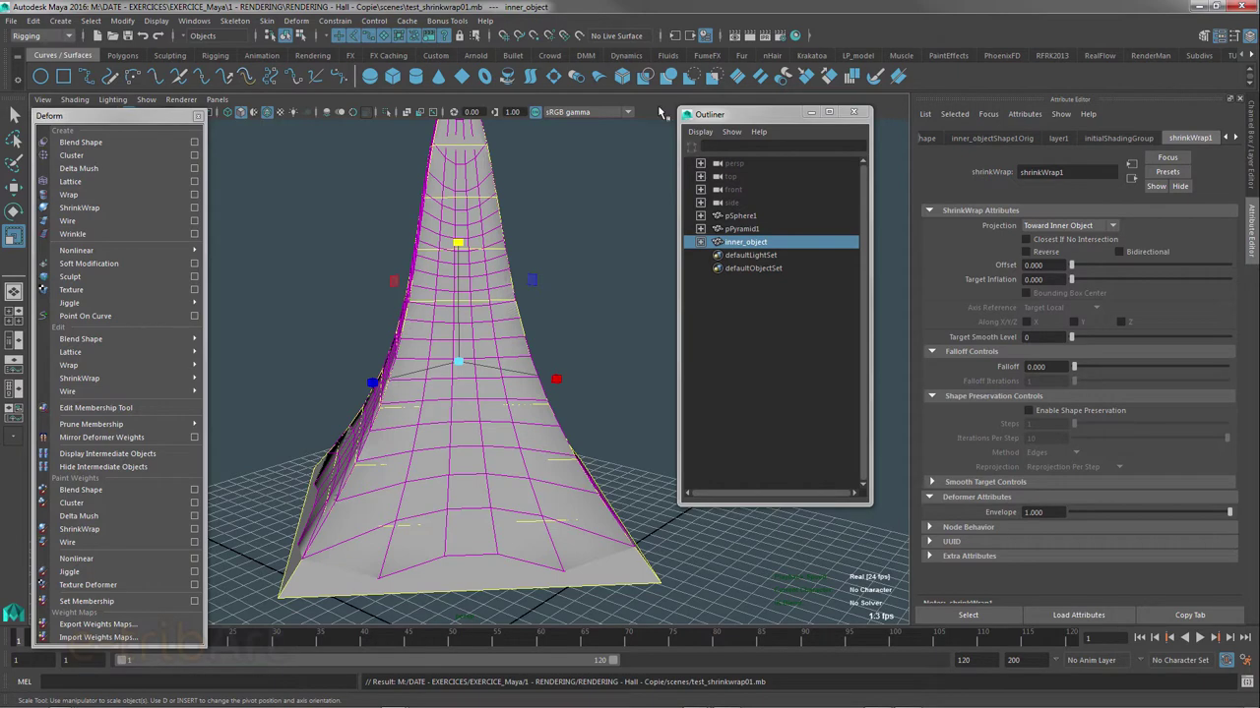
{"action": "key", "text": "ctrl+s"}
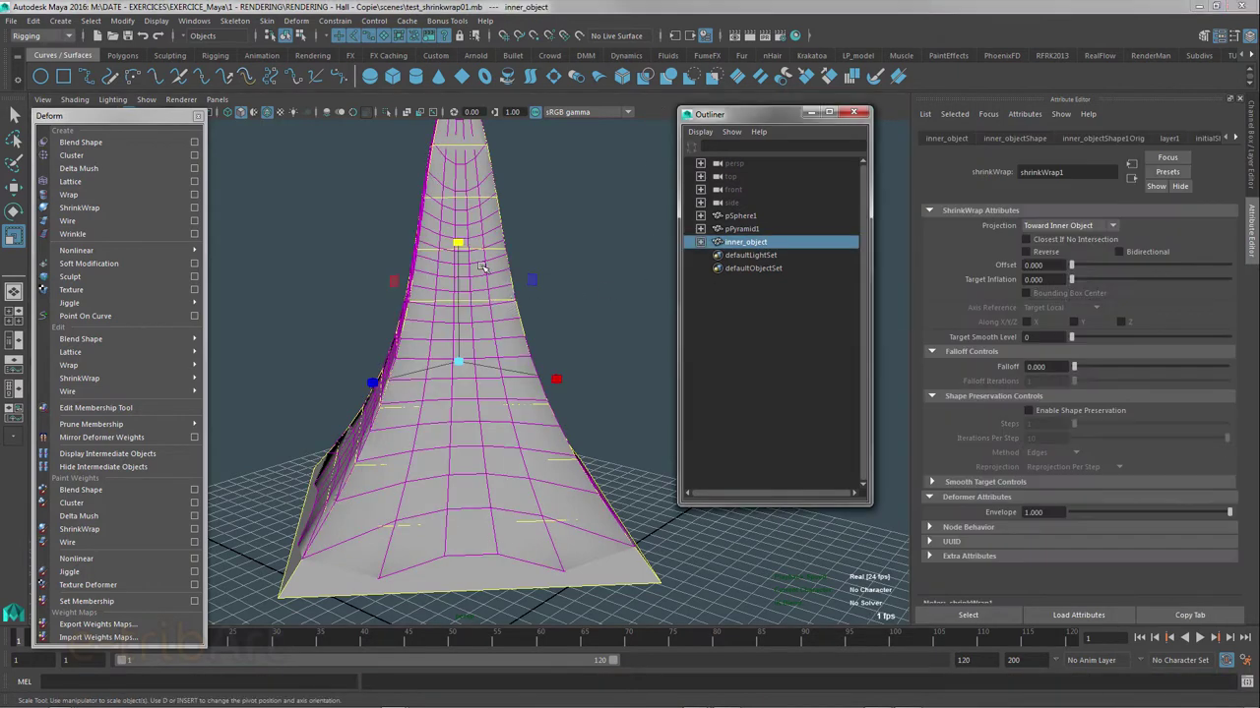
{"action": "mouse_move", "coordinate": [460, 242]}
{"action": "left_mouse_down"}
{"action": "mouse_move", "coordinate": [462, 214]}
{"action": "mouse_move", "coordinate": [463, 224]}
{"action": "left_mouse_up"}
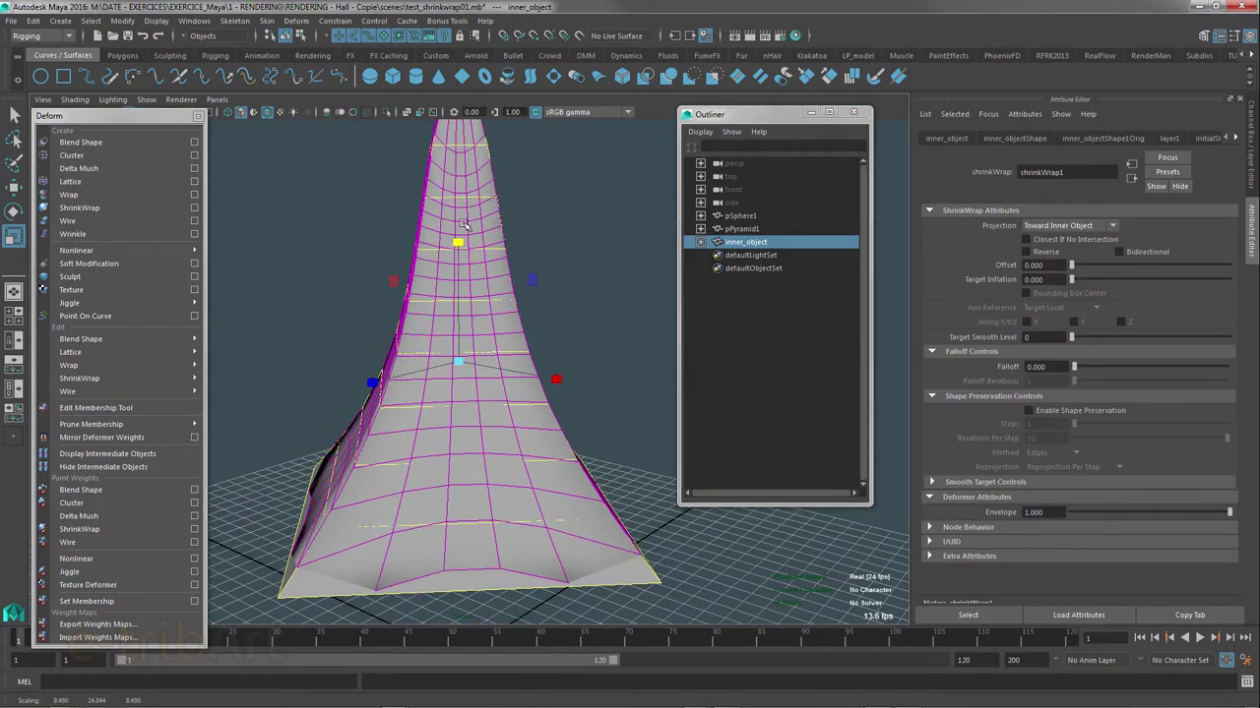
{"action": "key", "text": "4"}
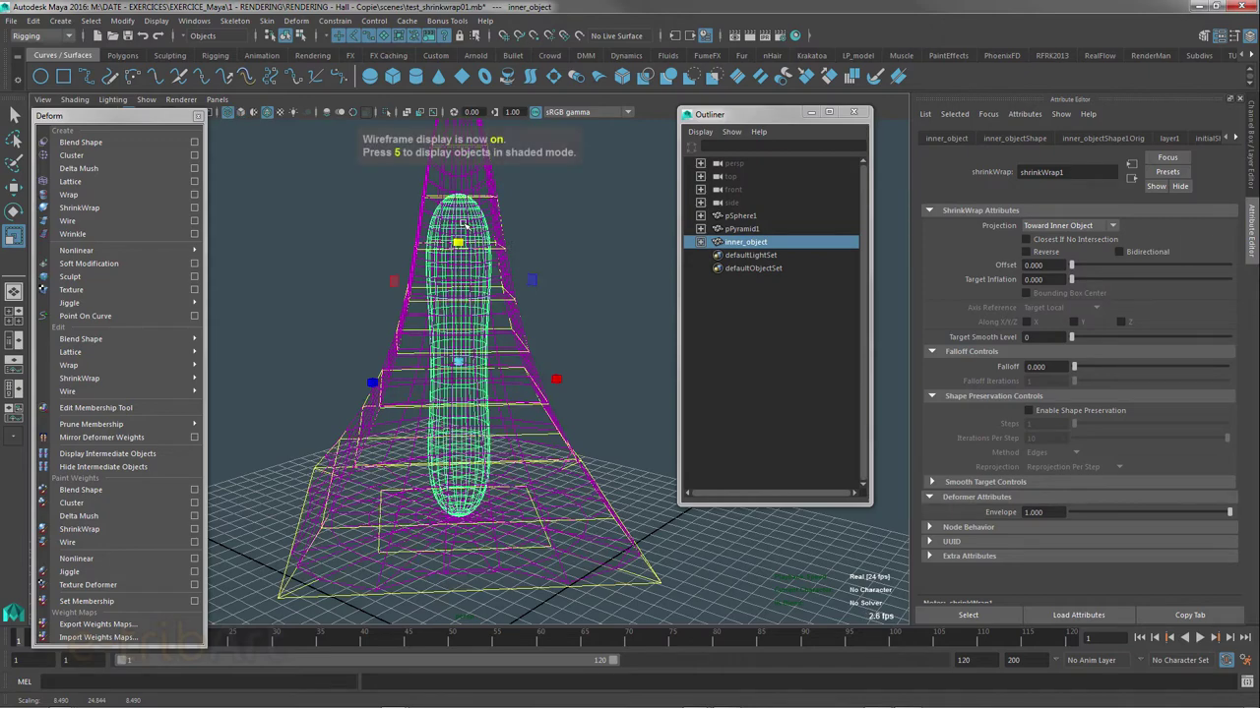
{"action": "mouse_move", "coordinate": [440, 340]}
{"action": "left_mouse_down", "text": "alt"}
{"action": "mouse_move", "coordinate": [446, 234]}
{"action": "mouse_move", "coordinate": [483, 249]}
{"action": "mouse_move", "coordinate": [483, 289]}
{"action": "mouse_move", "coordinate": [472, 227]}
{"action": "mouse_move", "coordinate": [431, 294]}
{"action": "mouse_move", "coordinate": [494, 337]}
{"action": "mouse_move", "coordinate": [451, 360]}
{"action": "left_mouse_up", "text": "alt"}
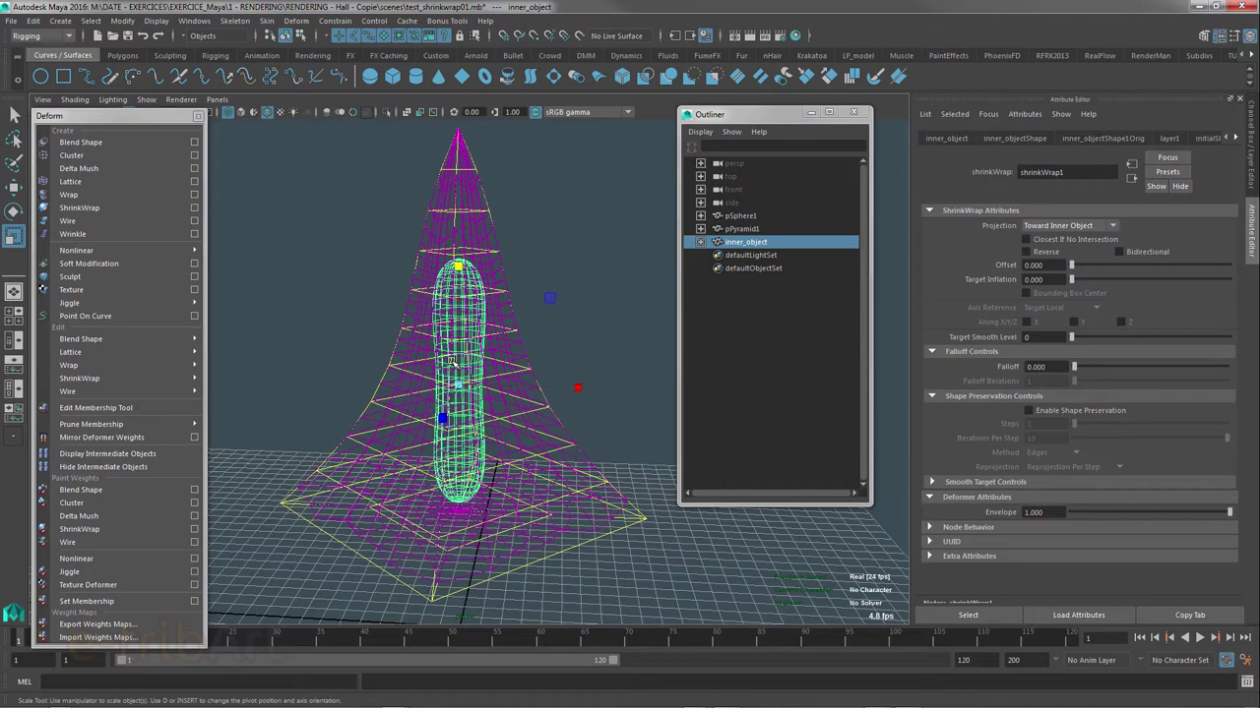
- Undo inner_object's stretch and shorten it to Scale Y 21.296, checking the taller concave cone
{"action": "left_click", "coordinate": [391, 391]}
{"action": "left_click_drag", "start_coordinate": [408, 399], "coordinate": [440, 391], "text": "alt"}
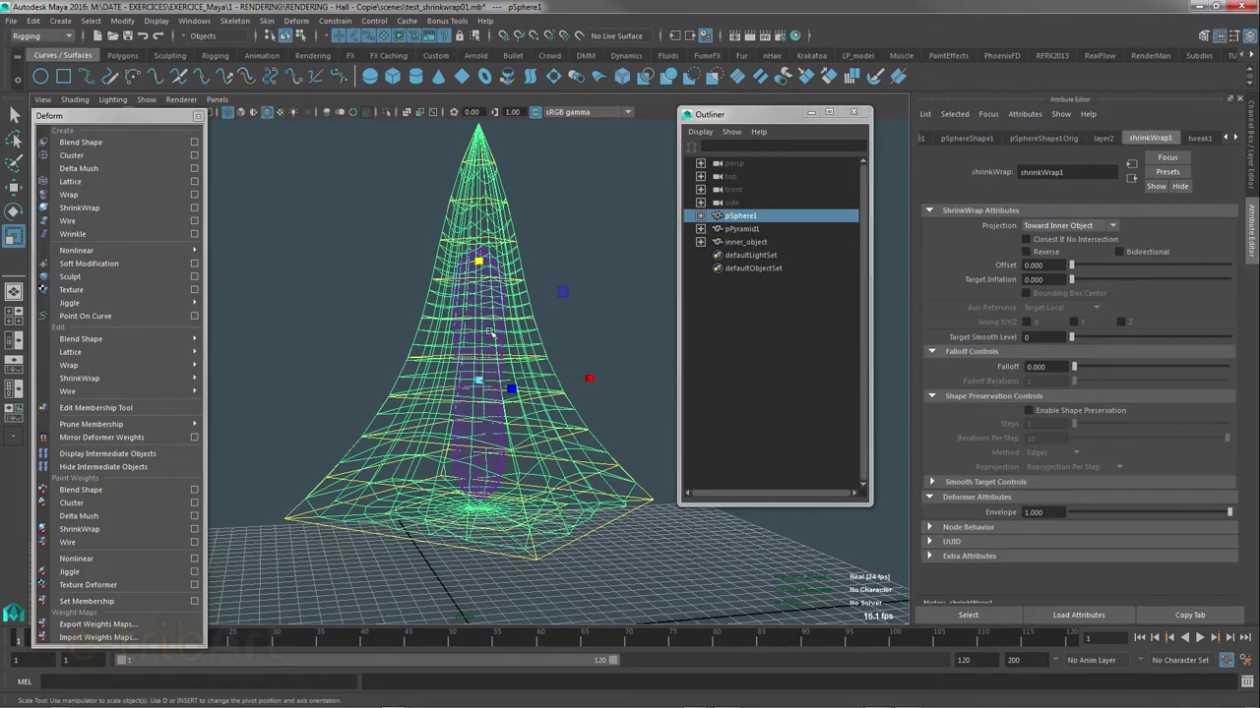
{"action": "mouse_move", "coordinate": [490, 333]}
{"action": "left_mouse_down", "text": "alt"}
{"action": "mouse_move", "coordinate": [459, 280]}
{"action": "mouse_move", "coordinate": [458, 240]}
{"action": "mouse_move", "coordinate": [459, 266]}
{"action": "left_mouse_up", "text": "alt"}
{"action": "key", "text": "ctrl+z"}
{"action": "key", "text": "ctrl+z"}
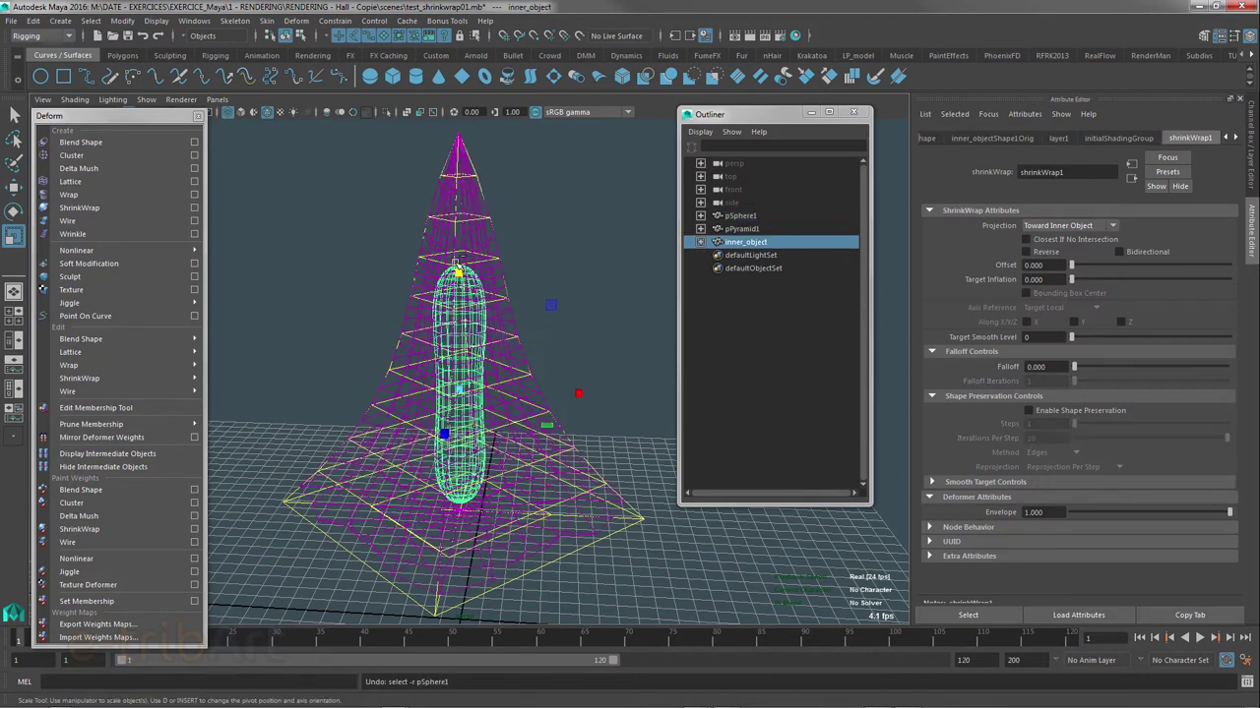
{"action": "key", "text": "ctrl+z"}
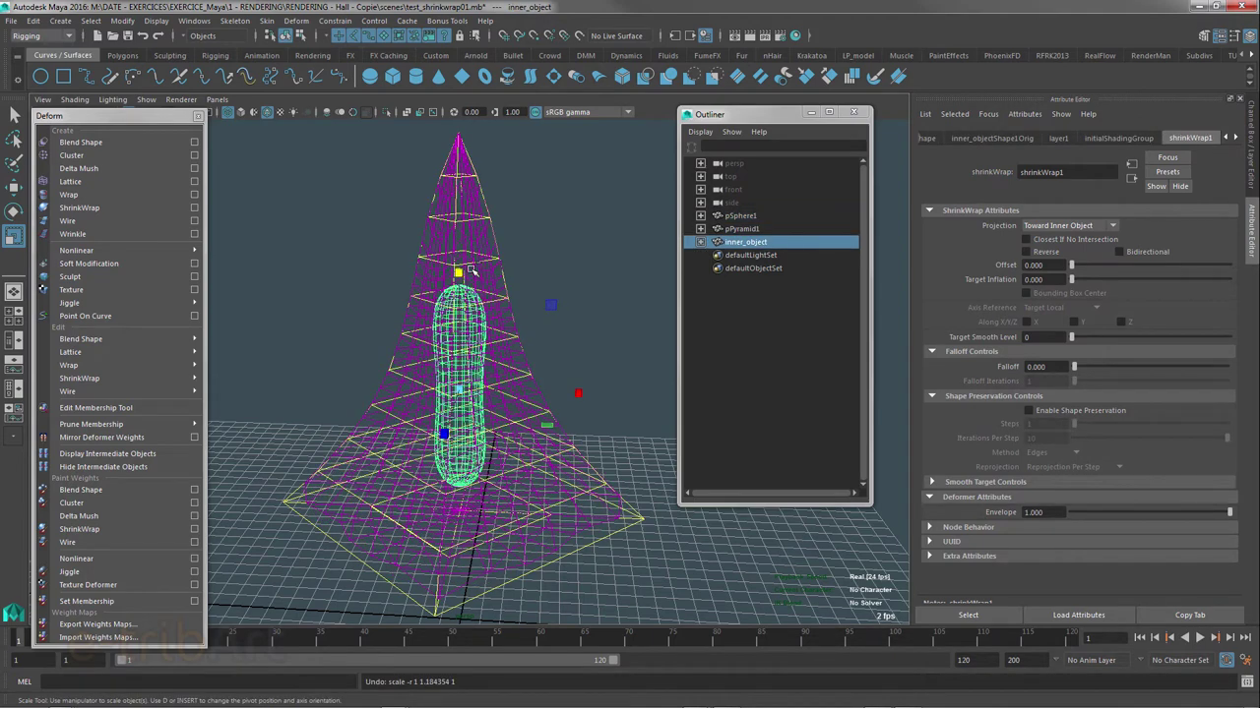
{"action": "key", "text": "ctrl+z"}
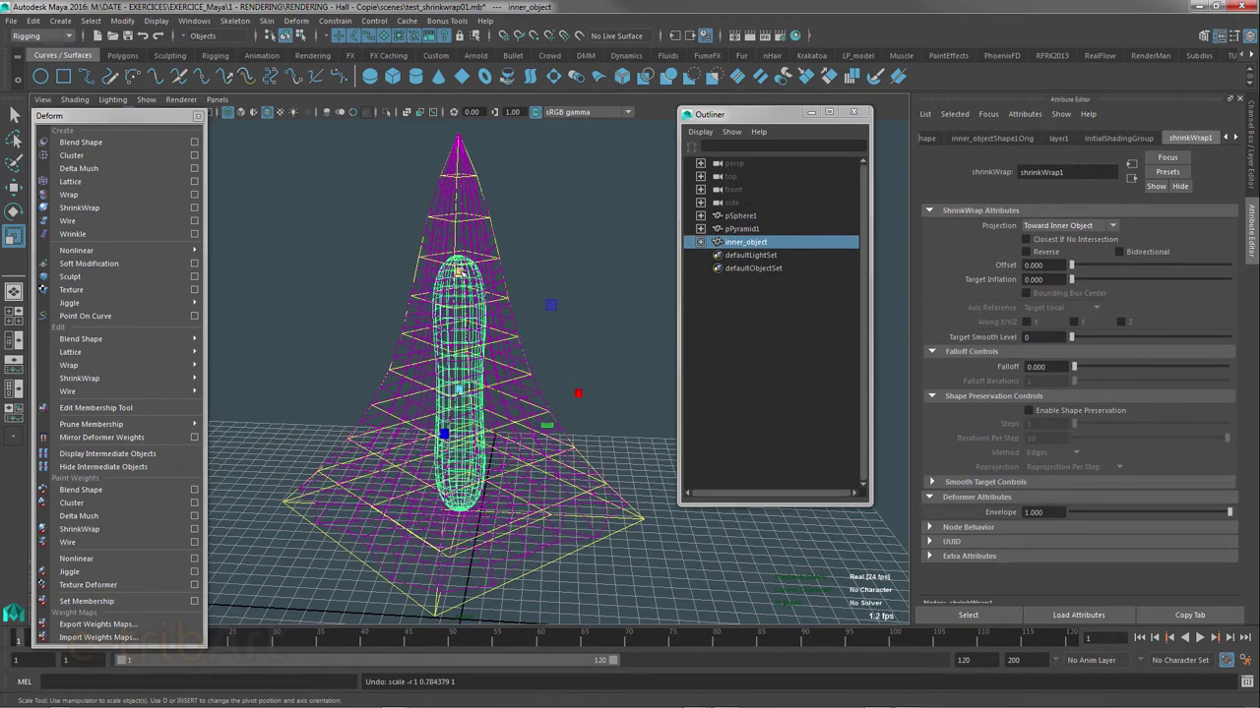
{"action": "left_click_drag", "start_coordinate": [458, 271], "coordinate": [418, 384], "text": "alt"}
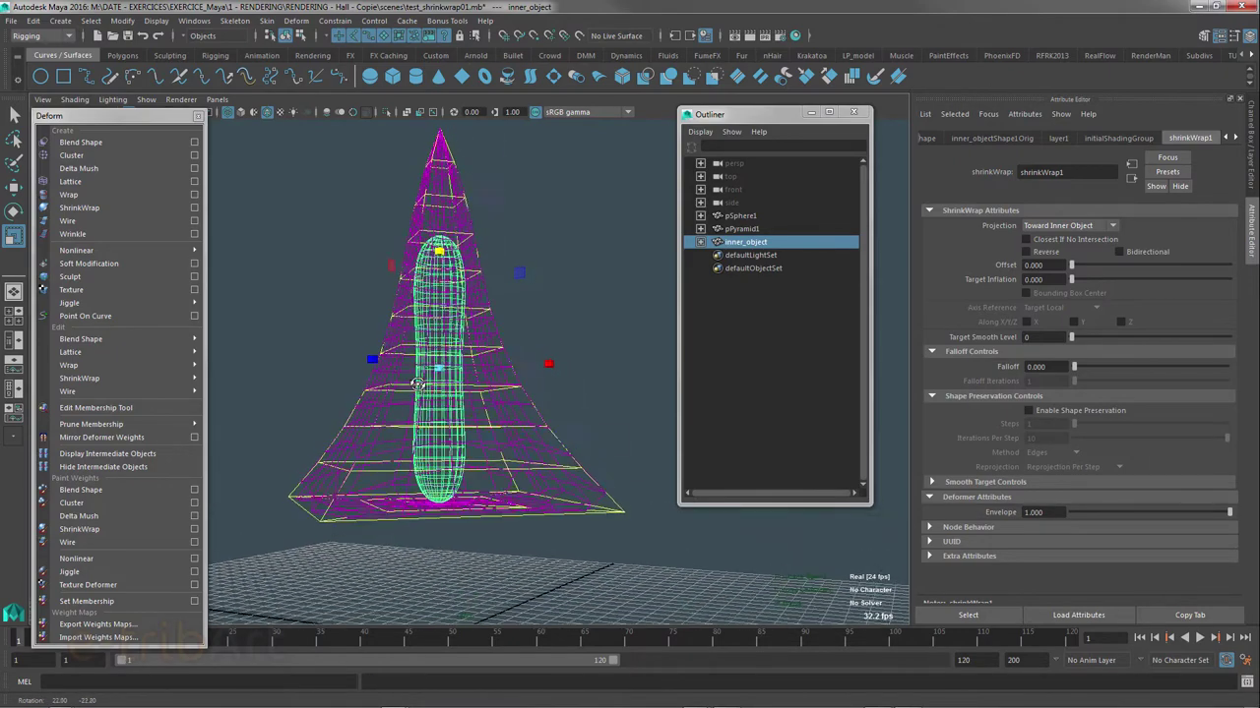
{"action": "left_click_drag", "start_coordinate": [439, 253], "coordinate": [439, 259]}
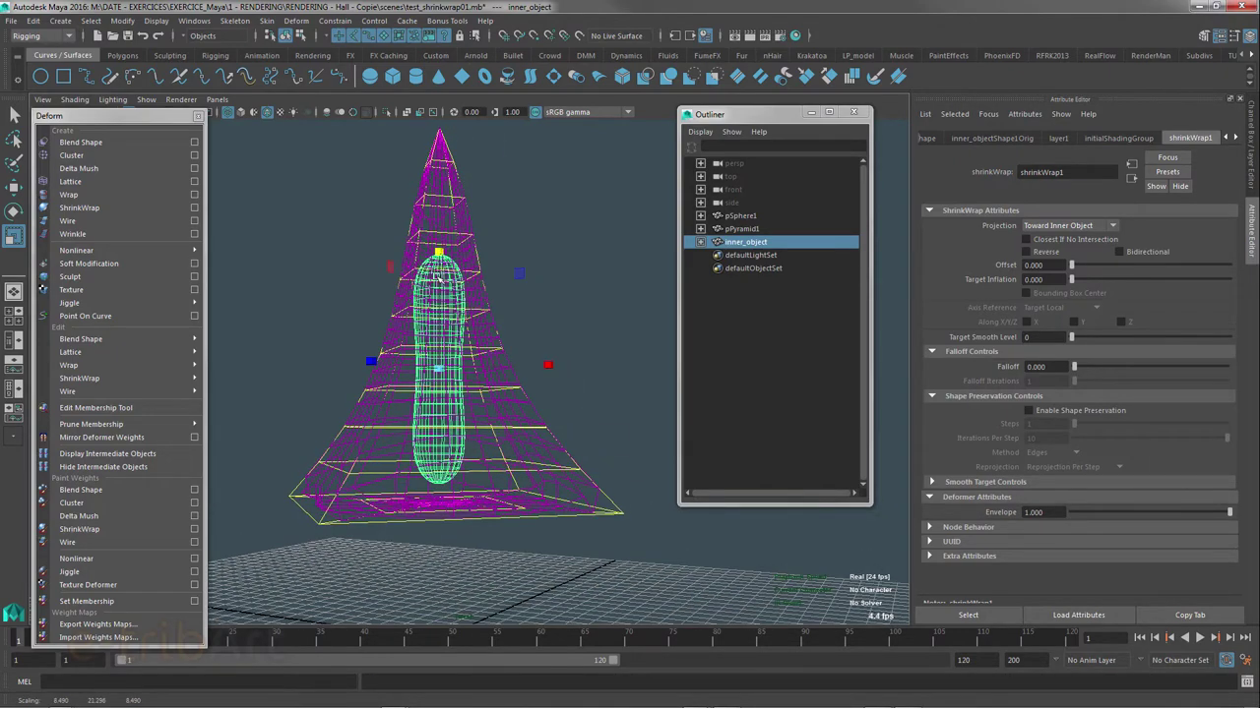
{"action": "left_click_drag", "start_coordinate": [446, 459], "coordinate": [425, 463], "text": "alt"}
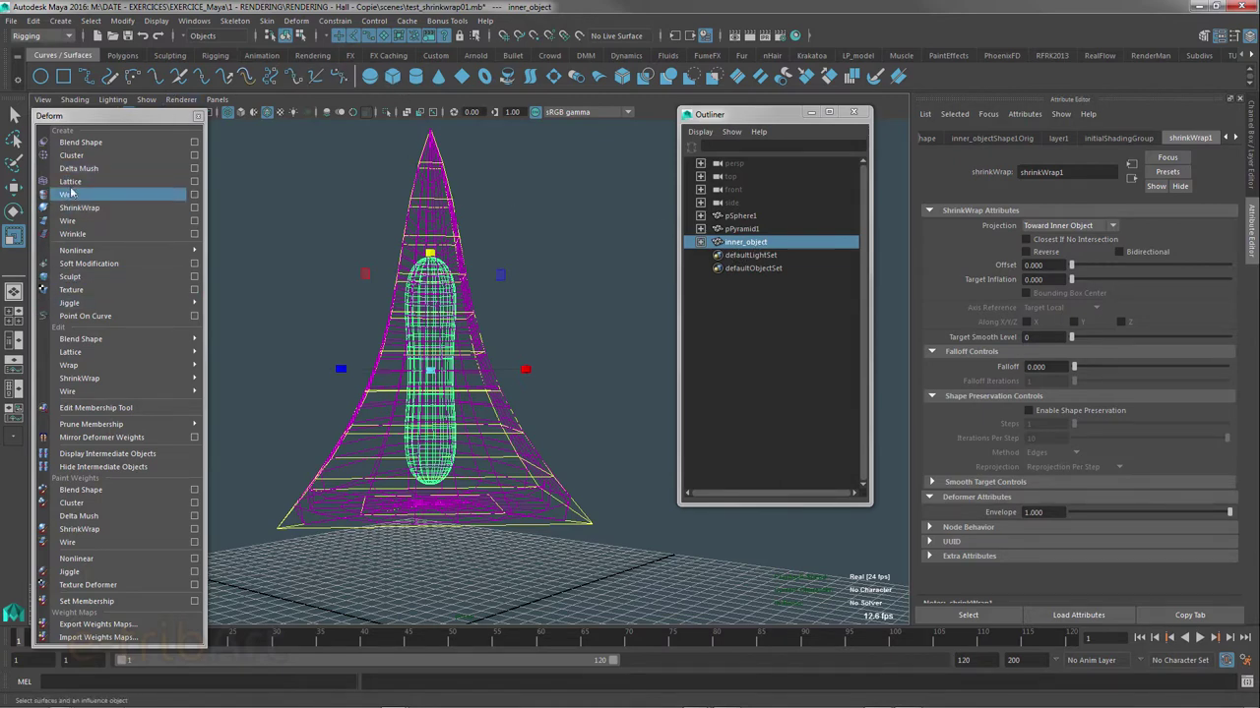
- Create a lattice deformer around inner_object and select its ffd1Lattice node
{"action": "left_click", "coordinate": [194, 181]}
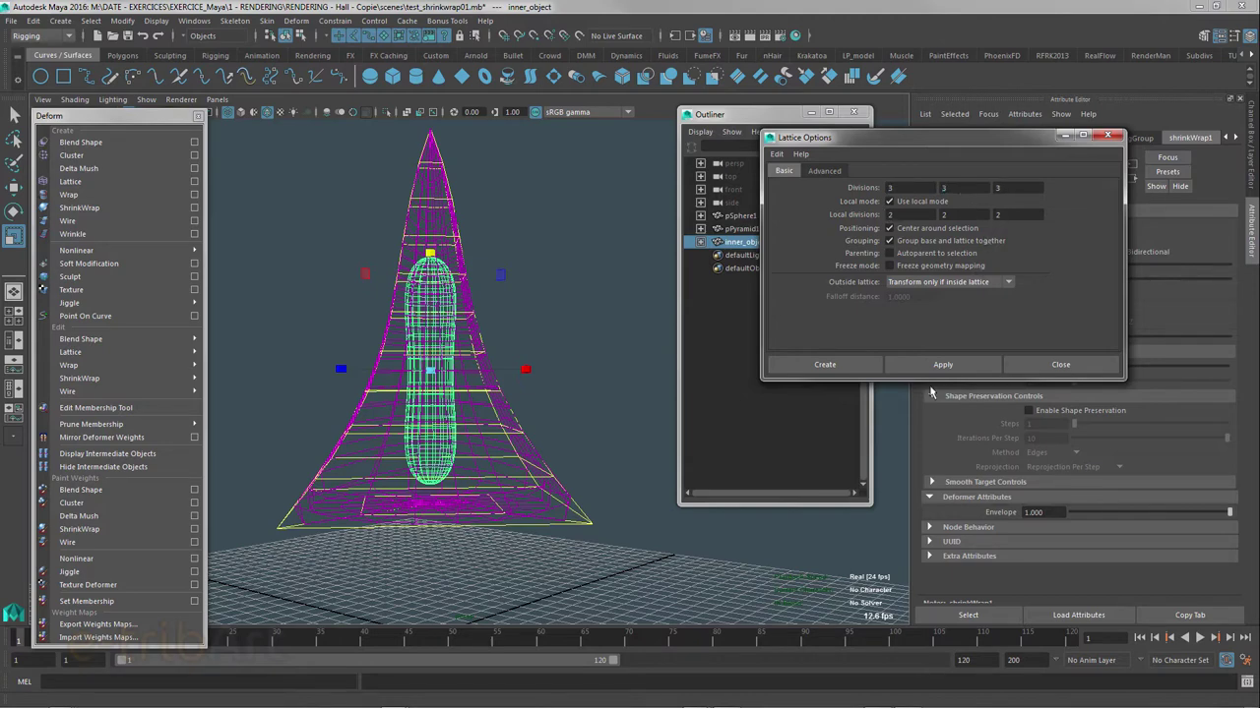
{"action": "left_click", "coordinate": [936, 364]}
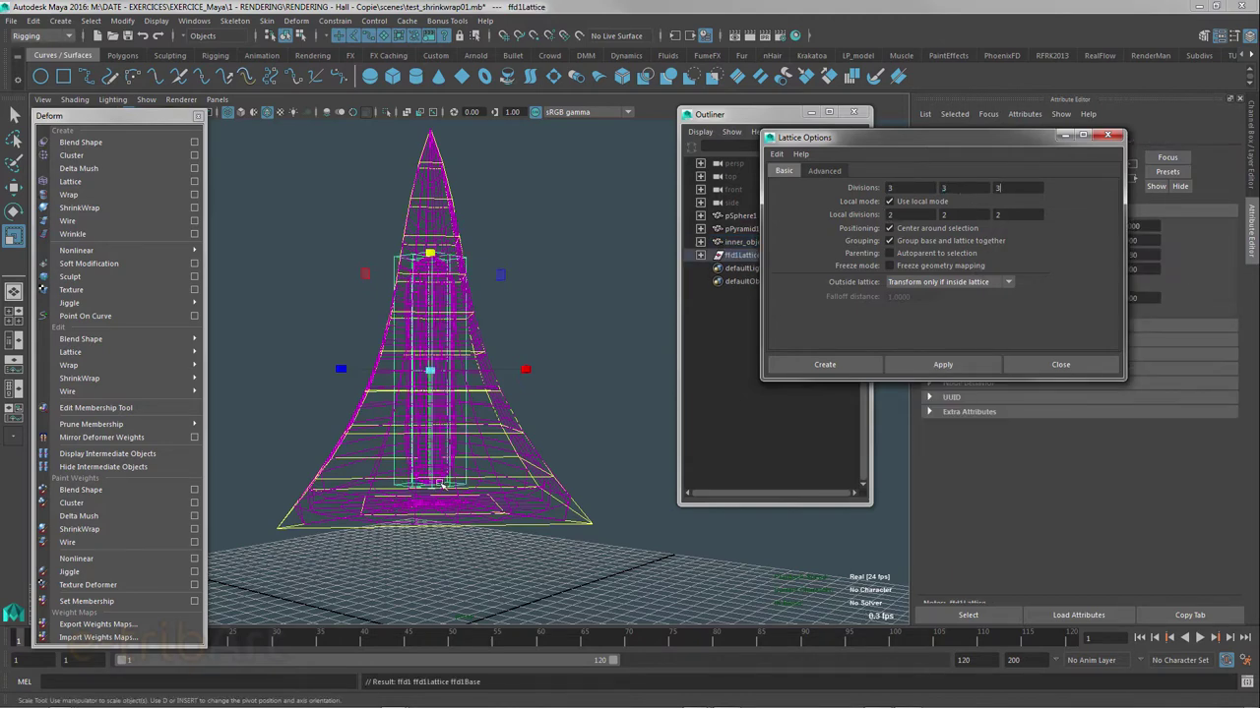
{"action": "left_click", "coordinate": [736, 256]}
{"action": "left_click", "coordinate": [700, 255]}
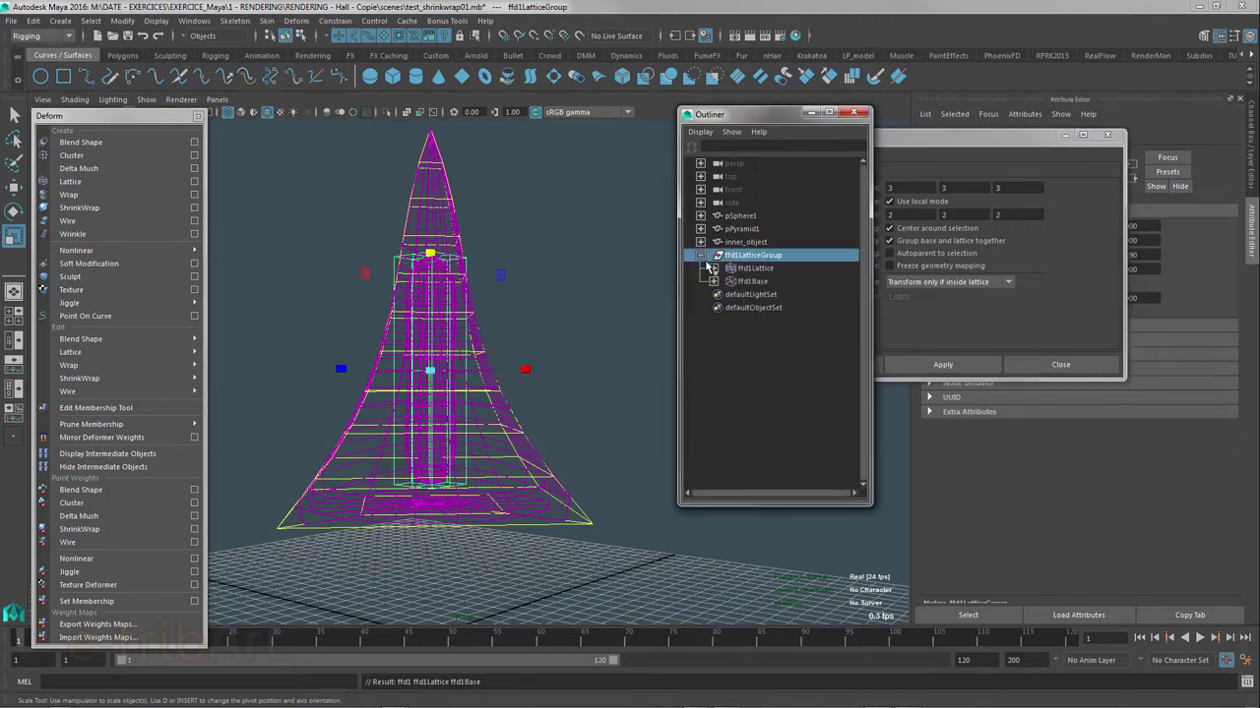
{"action": "left_click", "coordinate": [755, 268]}
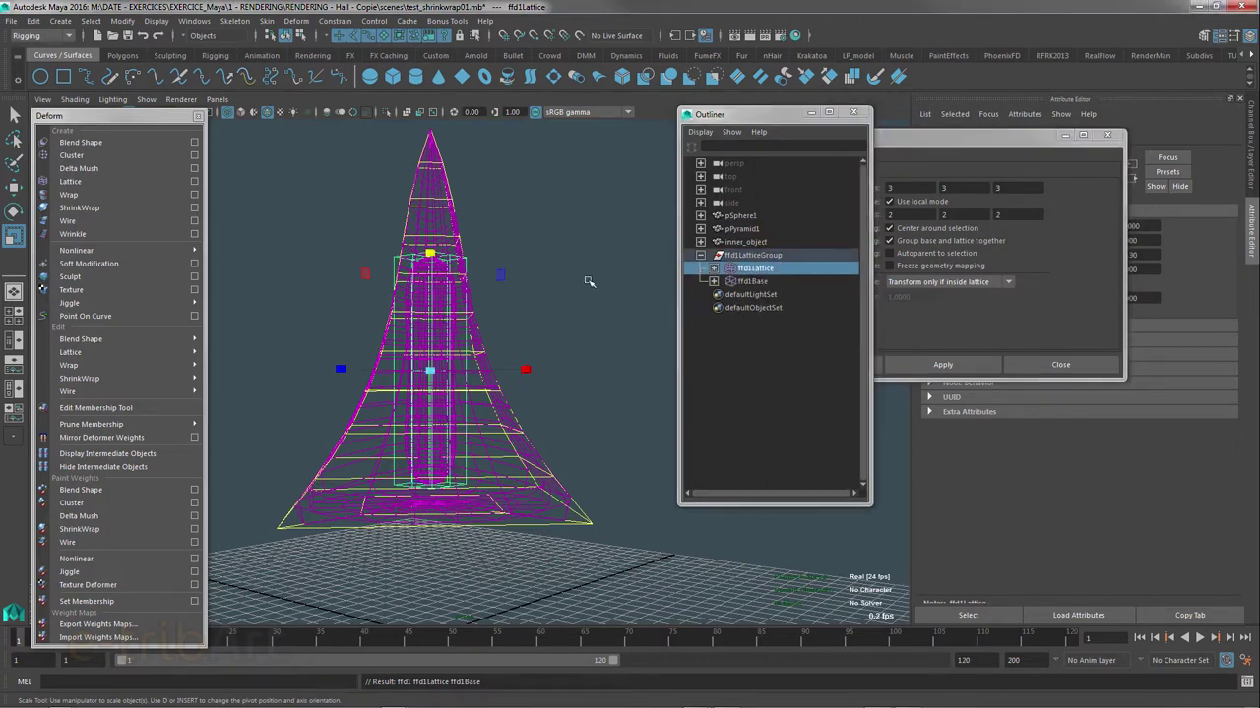
- Switch the lattice to point editing and move the selected lattice points vertically
{"action": "right_click_drag", "start_coordinate": [588, 279], "coordinate": [588, 251]}
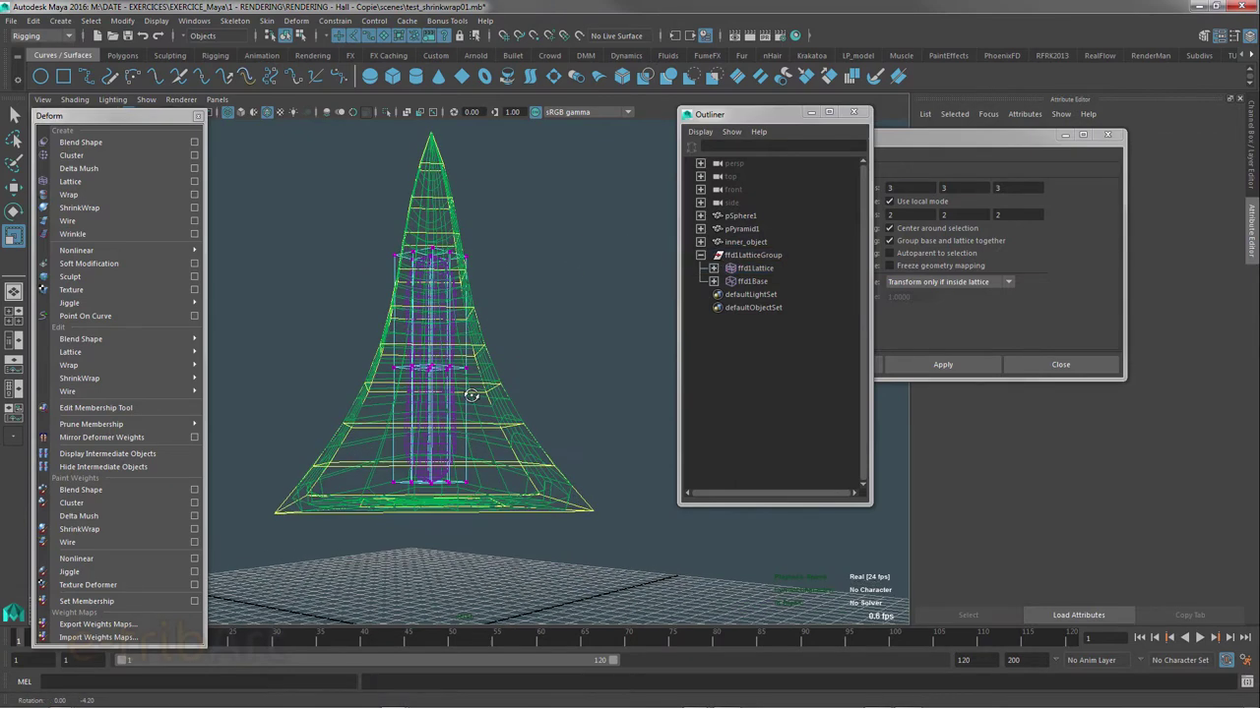
{"action": "mouse_move", "coordinate": [336, 453]}
{"action": "left_mouse_down"}
{"action": "mouse_move", "coordinate": [417, 487]}
{"action": "mouse_move", "coordinate": [502, 501]}
{"action": "left_mouse_up"}
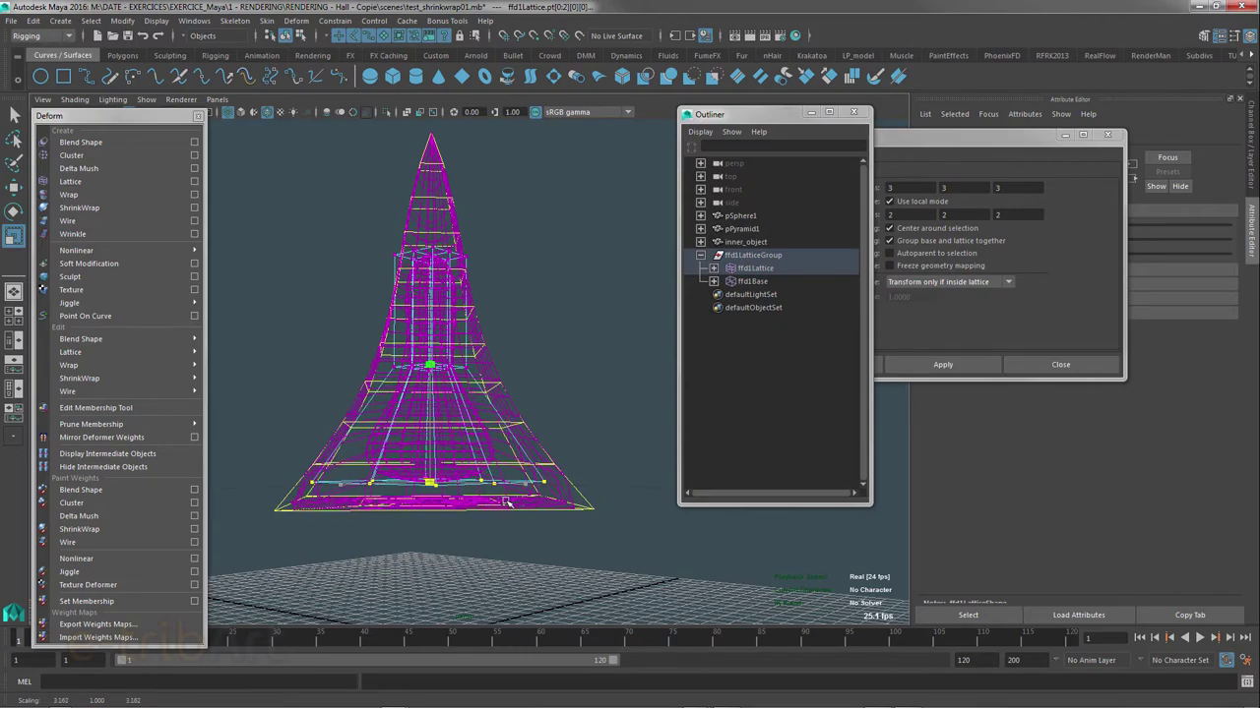
{"action": "mouse_move", "coordinate": [502, 501]}
{"action": "left_mouse_down", "text": "alt"}
{"action": "mouse_move", "coordinate": [528, 523]}
{"action": "mouse_move", "coordinate": [456, 497]}
{"action": "left_mouse_up", "text": "alt"}
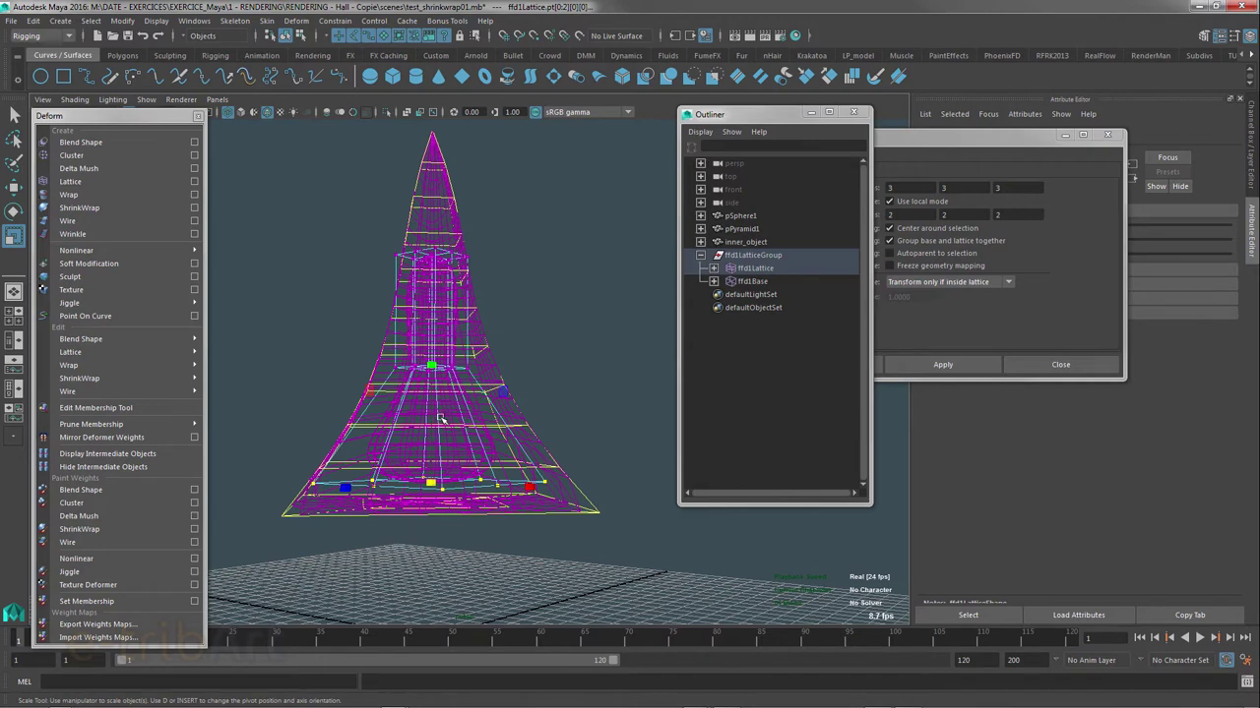
{"action": "key", "text": "w"}
{"action": "left_click_drag", "start_coordinate": [431, 360], "coordinate": [435, 370]}
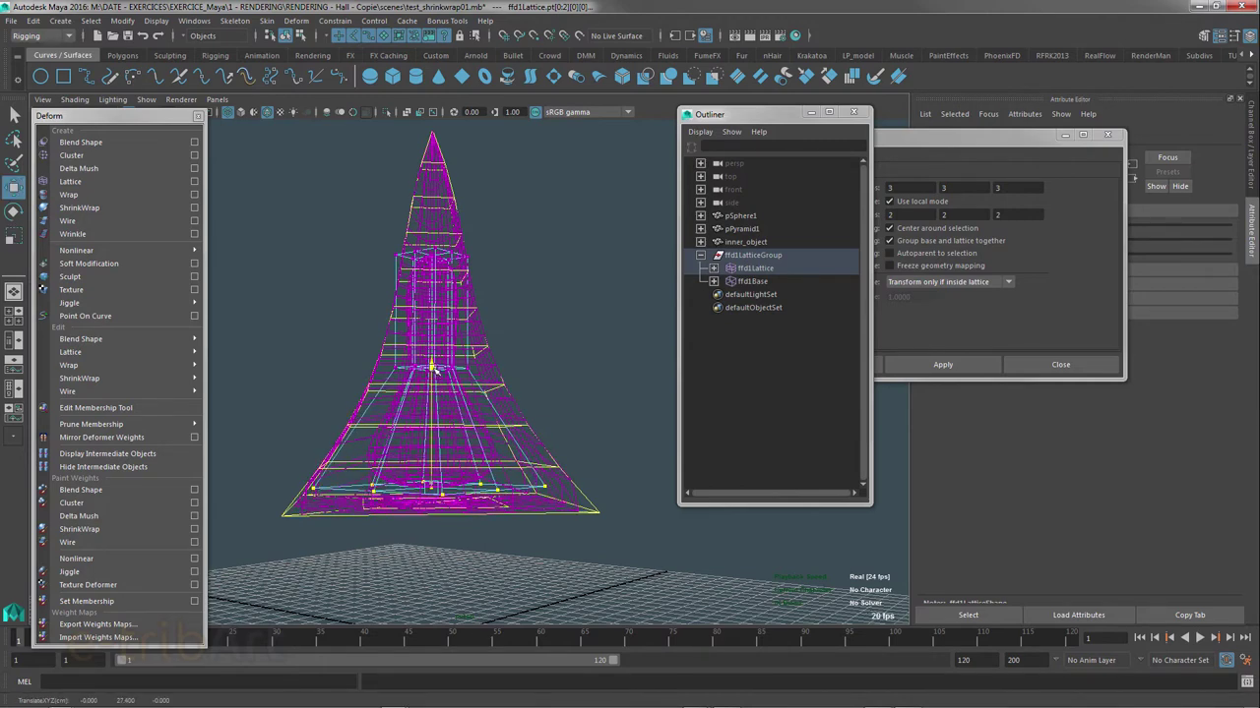
- Raise and narrow the top row of lattice points to stretch the peak, then select inner_object
{"action": "left_click", "coordinate": [528, 355]}
{"action": "mouse_move", "coordinate": [528, 354]}
{"action": "left_mouse_down", "text": "alt"}
{"action": "mouse_move", "coordinate": [539, 452]}
{"action": "mouse_move", "coordinate": [470, 417]}
{"action": "left_mouse_up", "text": "alt"}
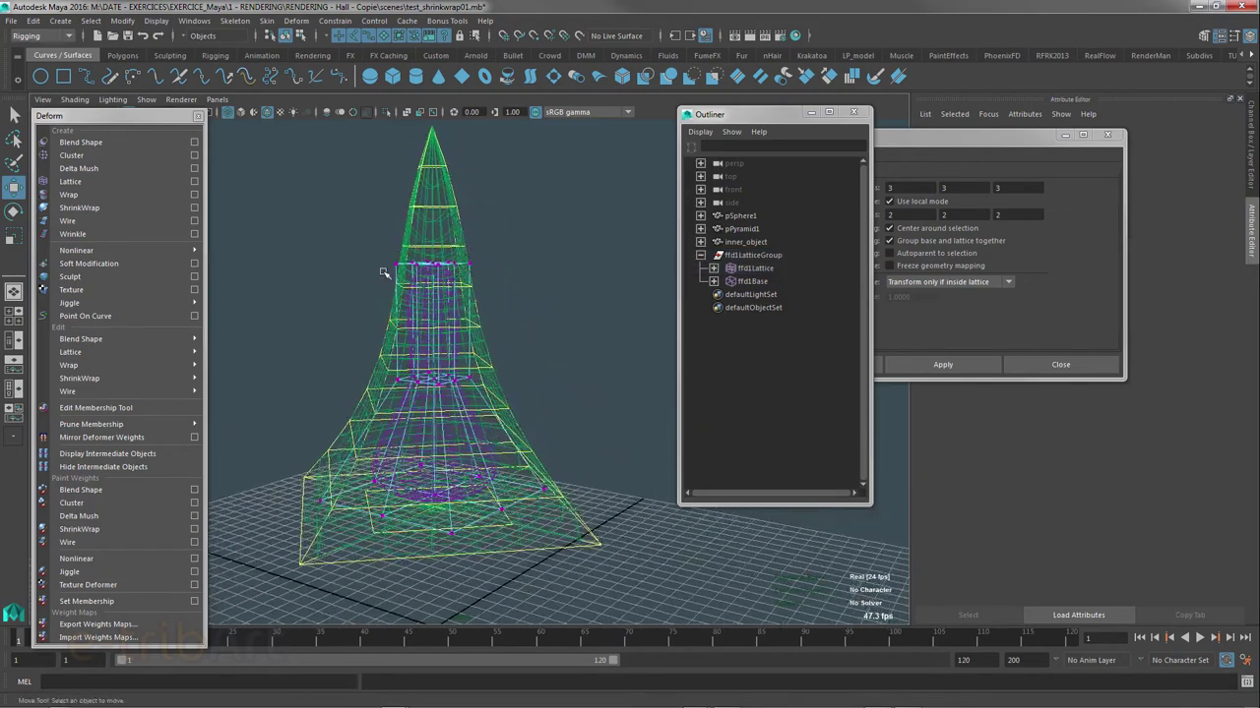
{"action": "left_click_drag", "start_coordinate": [378, 244], "coordinate": [492, 282]}
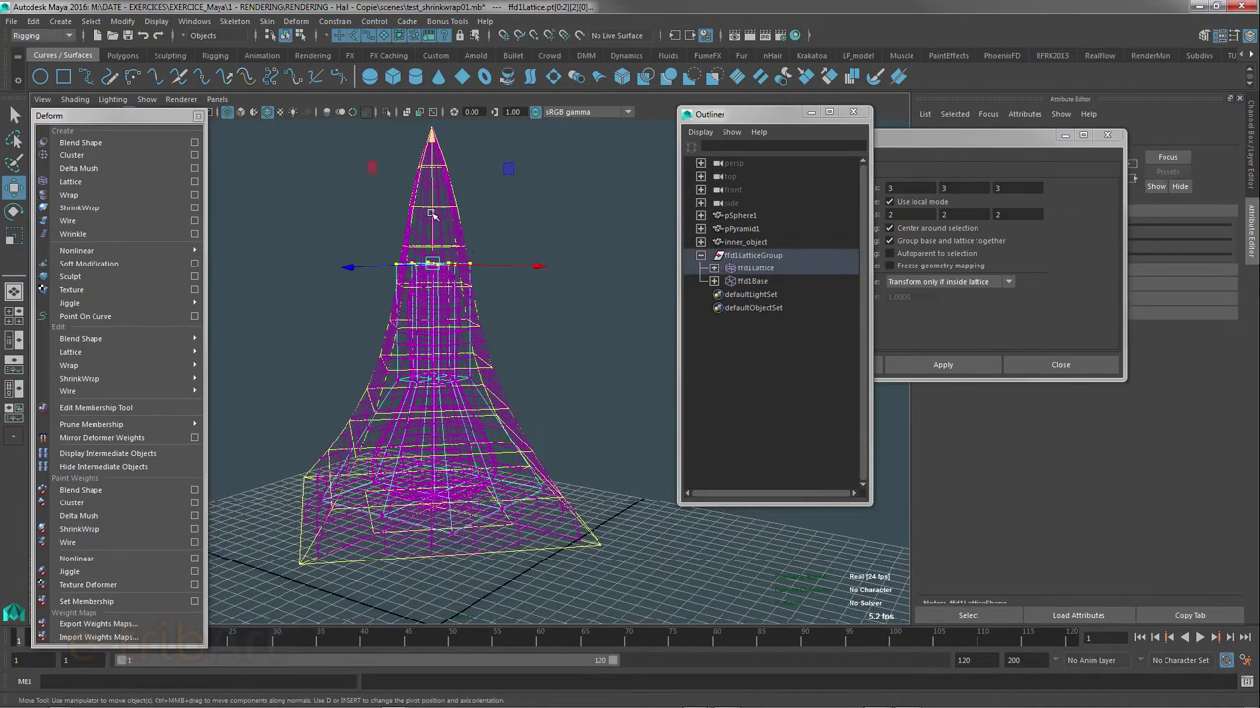
{"action": "left_click_drag", "start_coordinate": [432, 214], "coordinate": [433, 169]}
{"action": "key", "text": "r"}
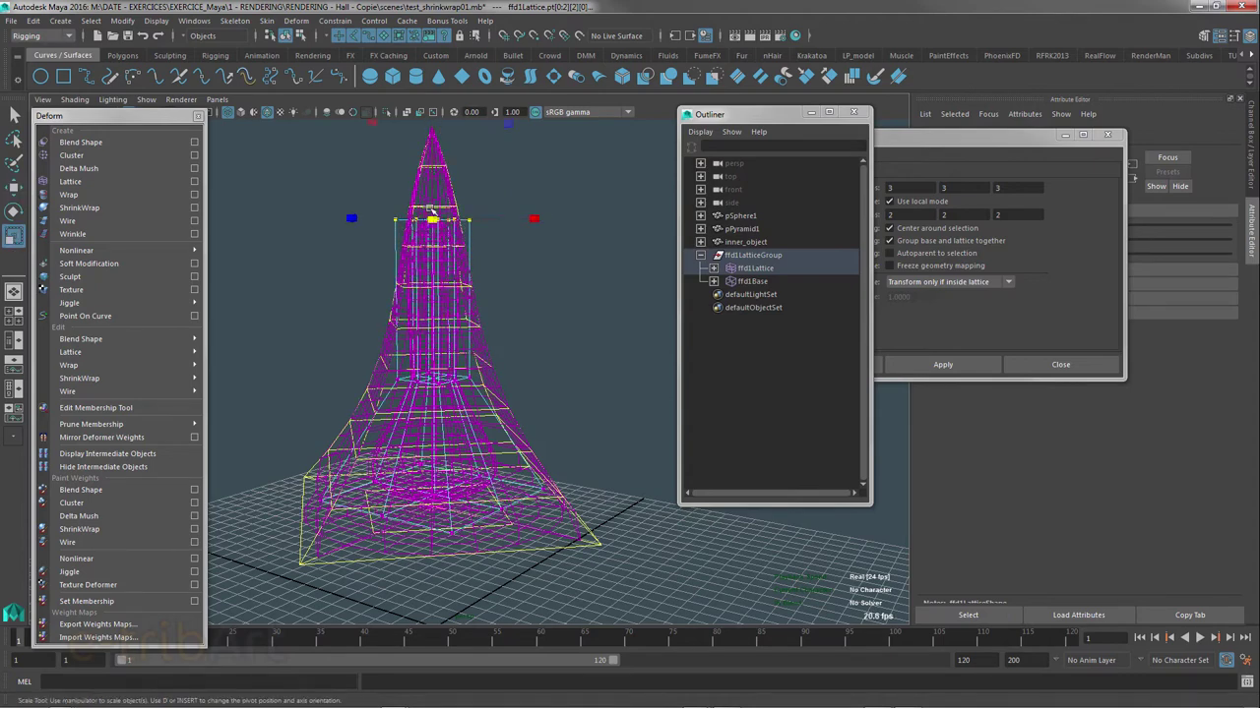
{"action": "left_click_drag", "start_coordinate": [431, 217], "coordinate": [419, 224]}
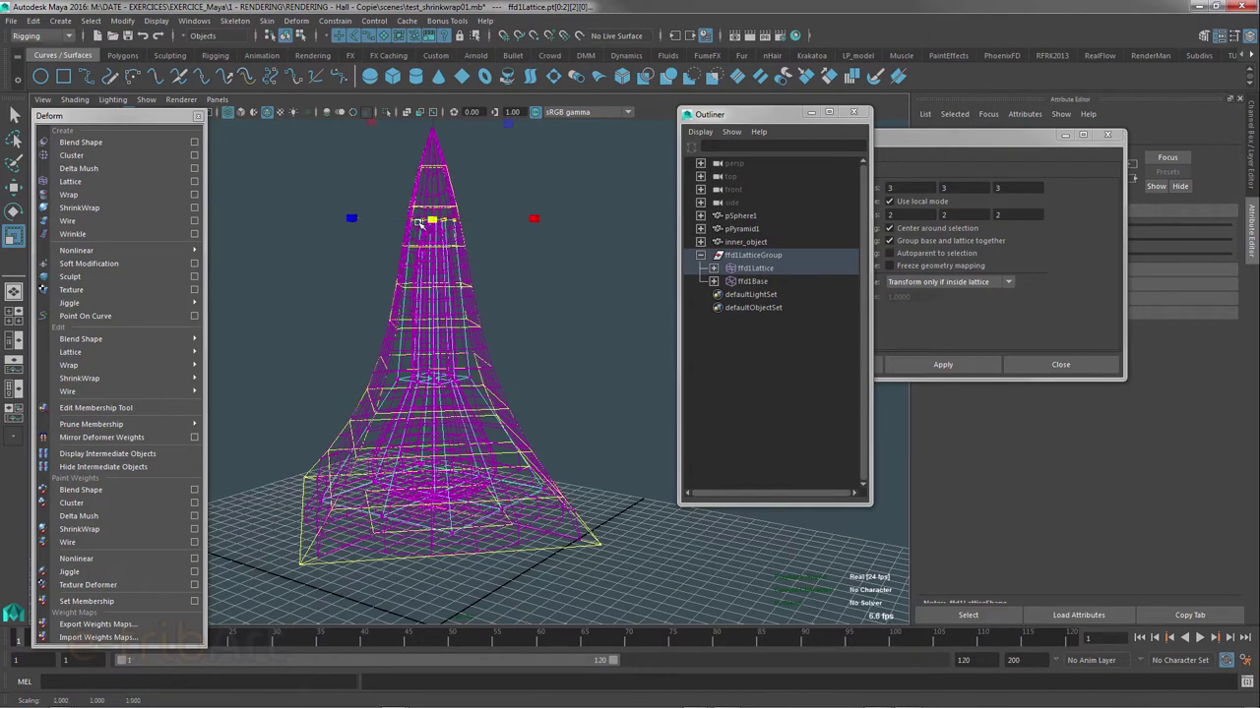
{"action": "key", "text": "w"}
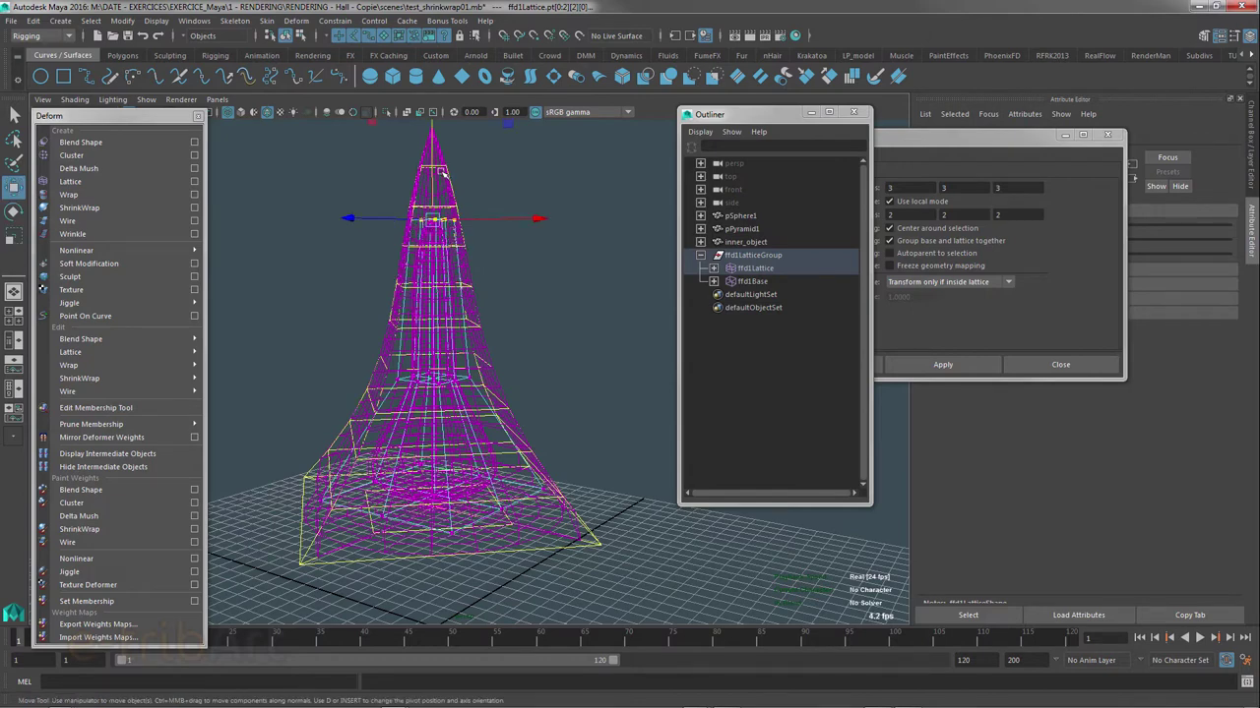
{"action": "left_click_drag", "start_coordinate": [433, 173], "coordinate": [434, 158]}
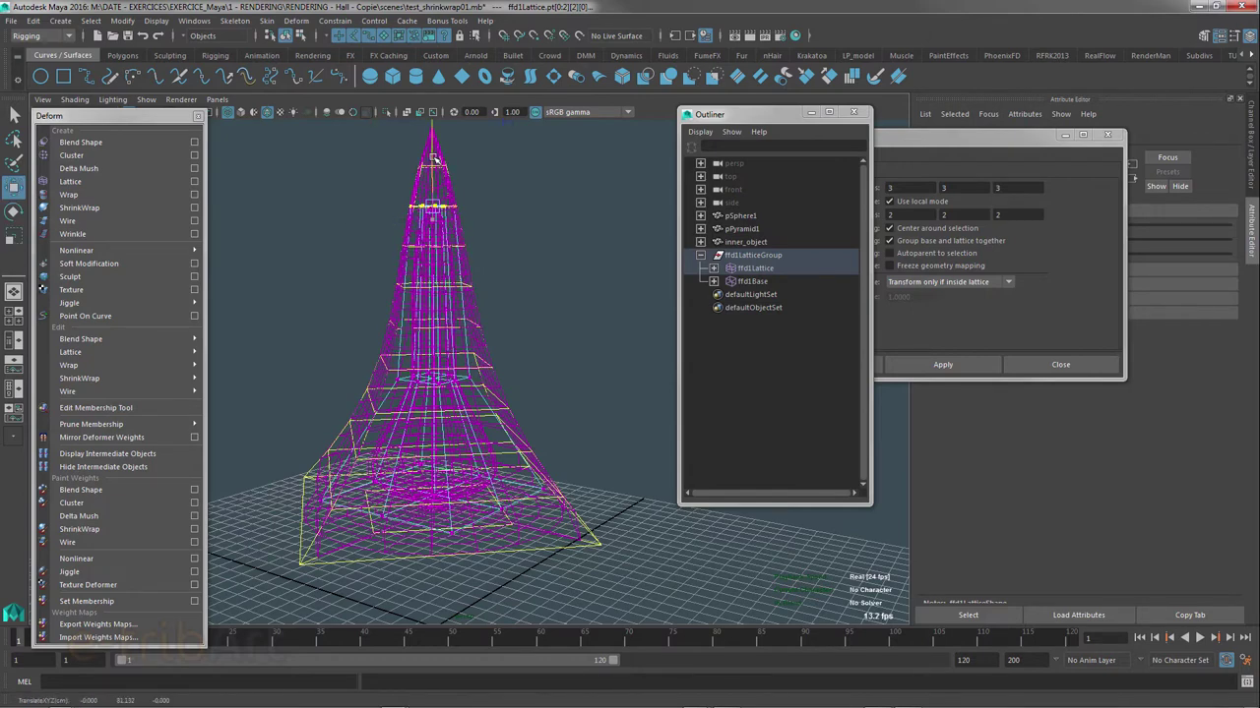
{"action": "left_click_drag", "start_coordinate": [513, 370], "coordinate": [534, 374], "text": "alt"}
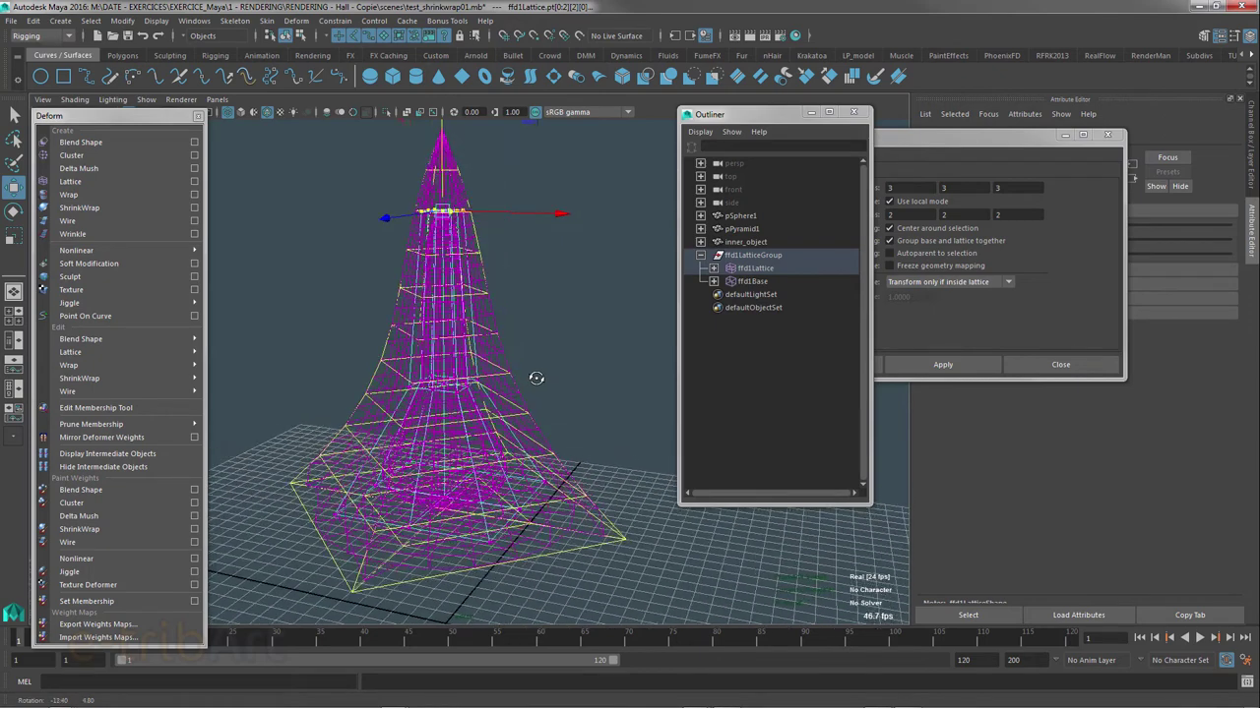
{"action": "left_click", "coordinate": [756, 242]}
{"action": "left_click", "coordinate": [33, 20]}
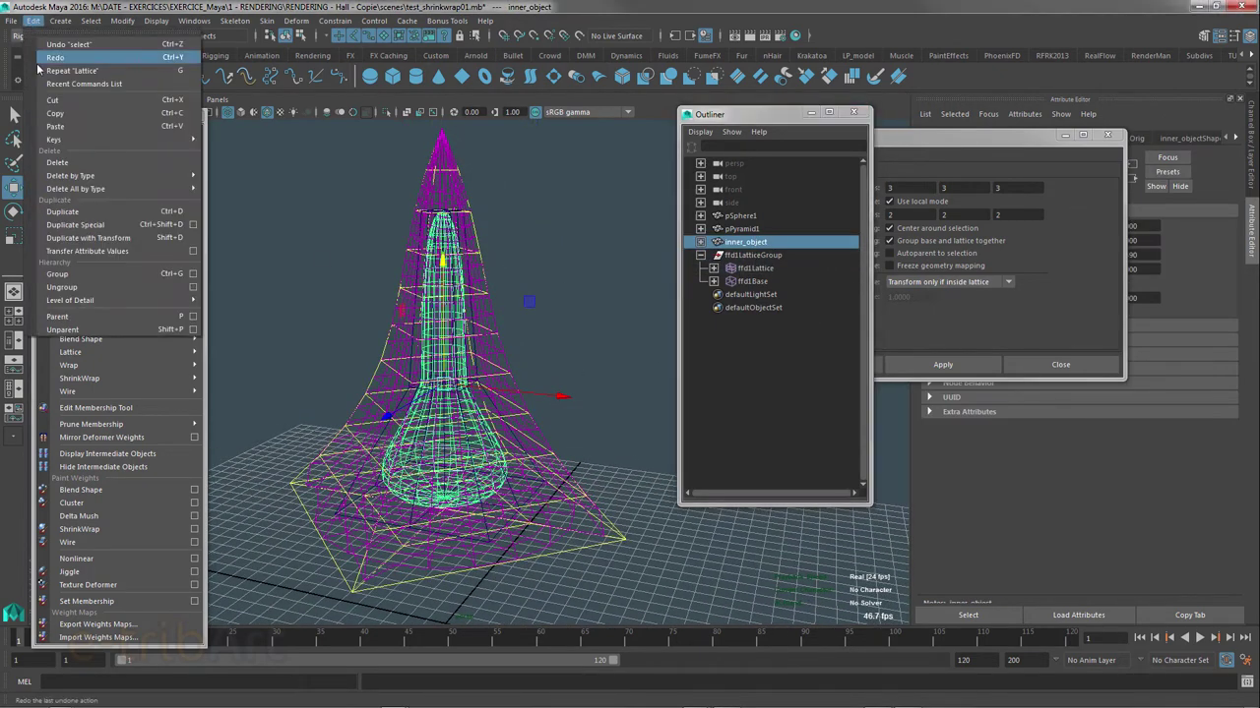
{"action": "mouse_move", "coordinate": [71, 176]}
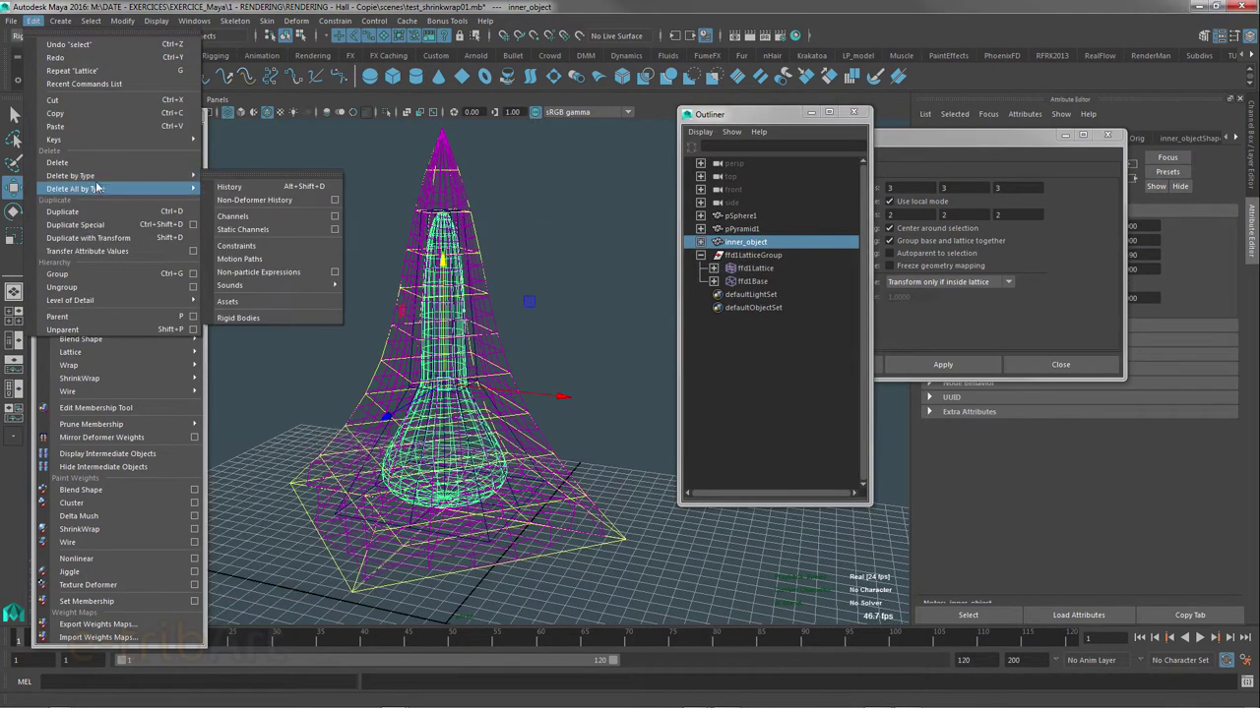
- Delete all construction history, then select pSphere1 and view the cone in shaded mode
{"action": "left_click", "coordinate": [228, 187]}
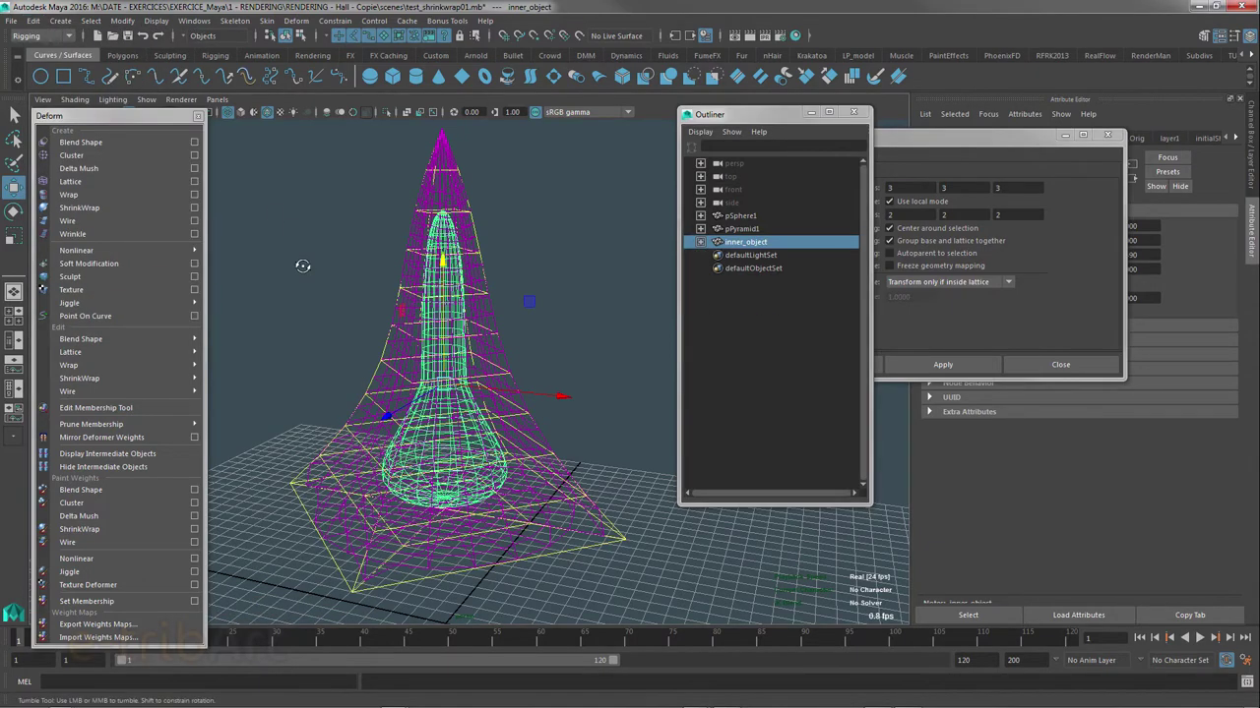
{"action": "left_click", "coordinate": [595, 292]}
{"action": "left_click_drag", "start_coordinate": [541, 398], "coordinate": [576, 416], "text": "alt"}
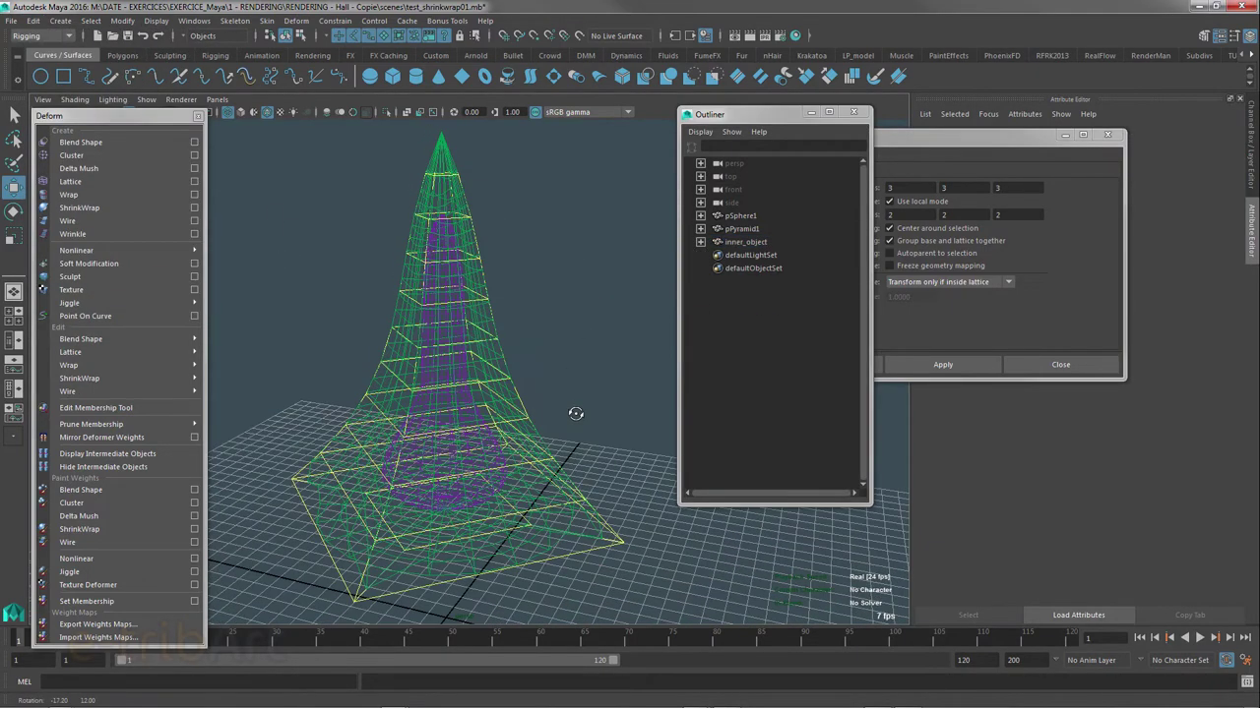
{"action": "left_click", "coordinate": [483, 355]}
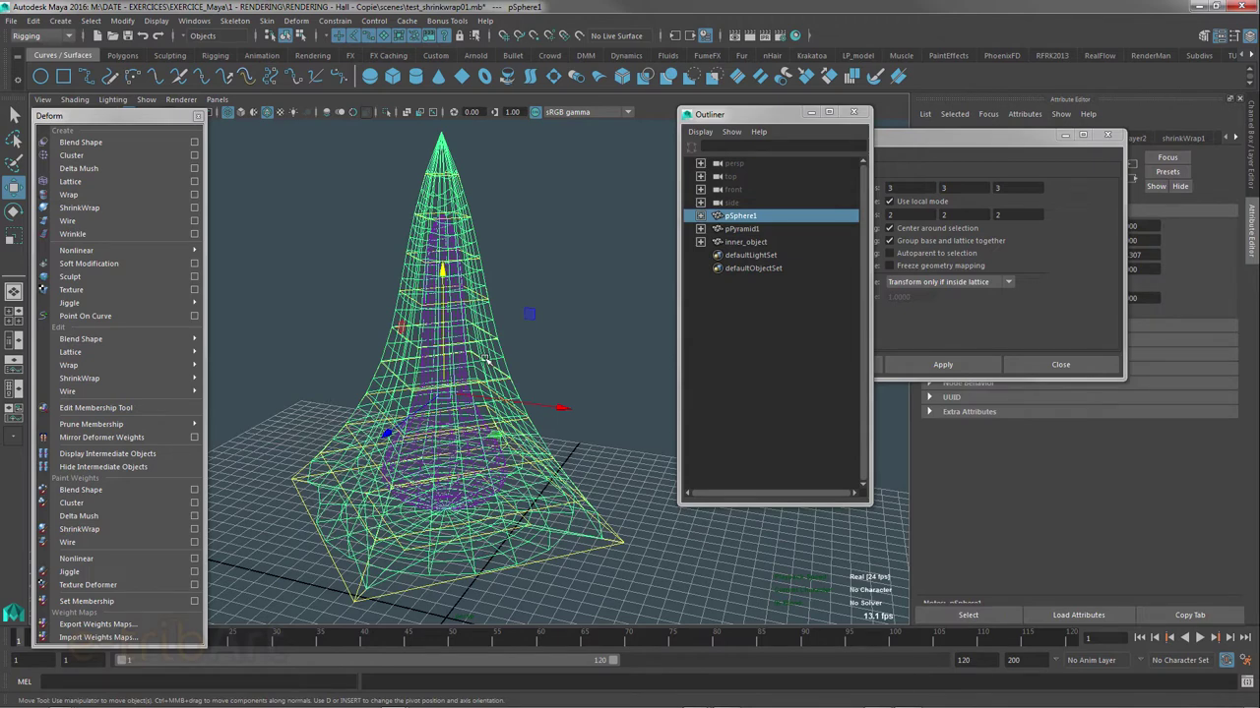
{"action": "key", "text": "5"}
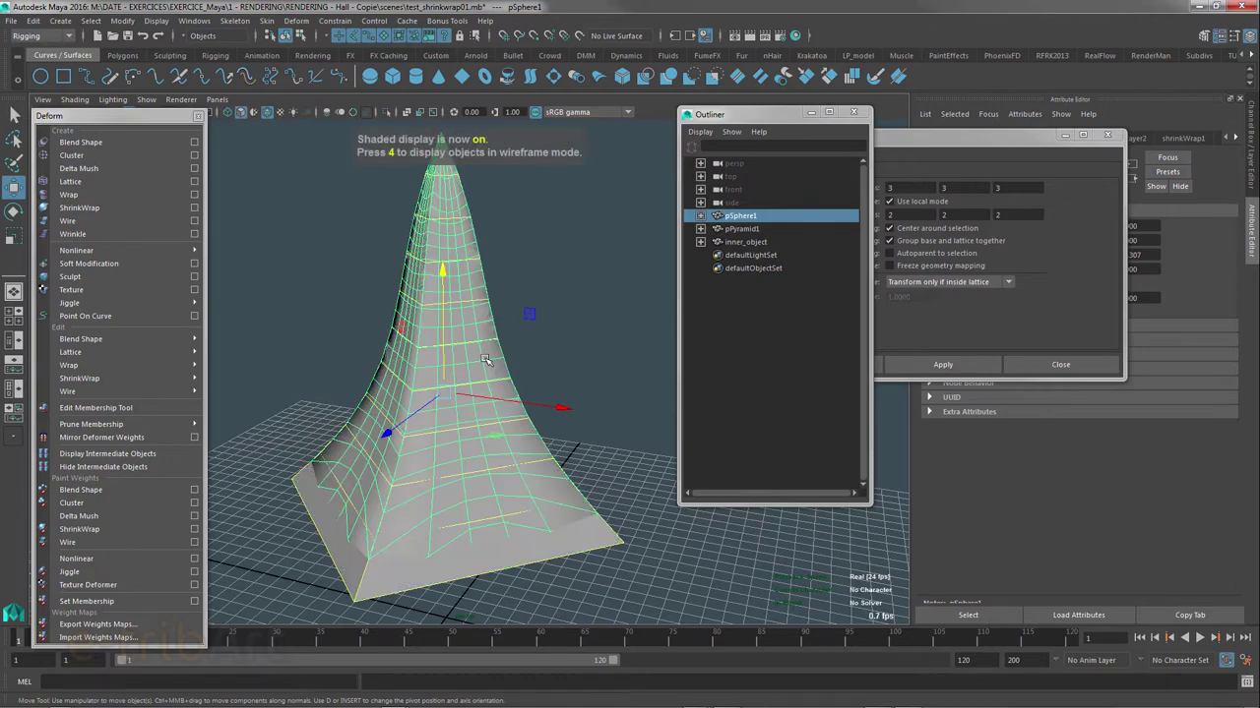
{"action": "left_click_drag", "start_coordinate": [477, 364], "coordinate": [474, 438], "text": "alt"}
{"action": "left_click_drag", "start_coordinate": [541, 431], "coordinate": [515, 434], "text": "alt"}
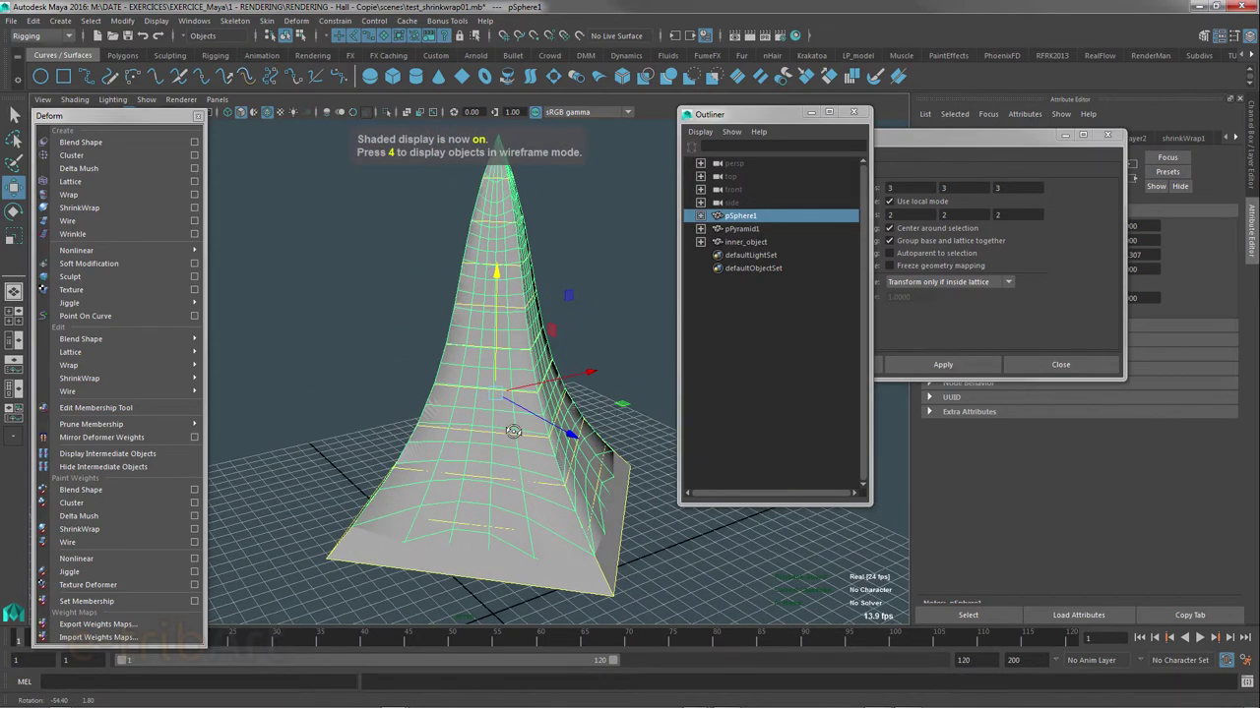
- Close the Lattice Options window, show the Channel Box, and select inner_object
{"action": "left_click_drag", "start_coordinate": [962, 140], "coordinate": [853, 133]}
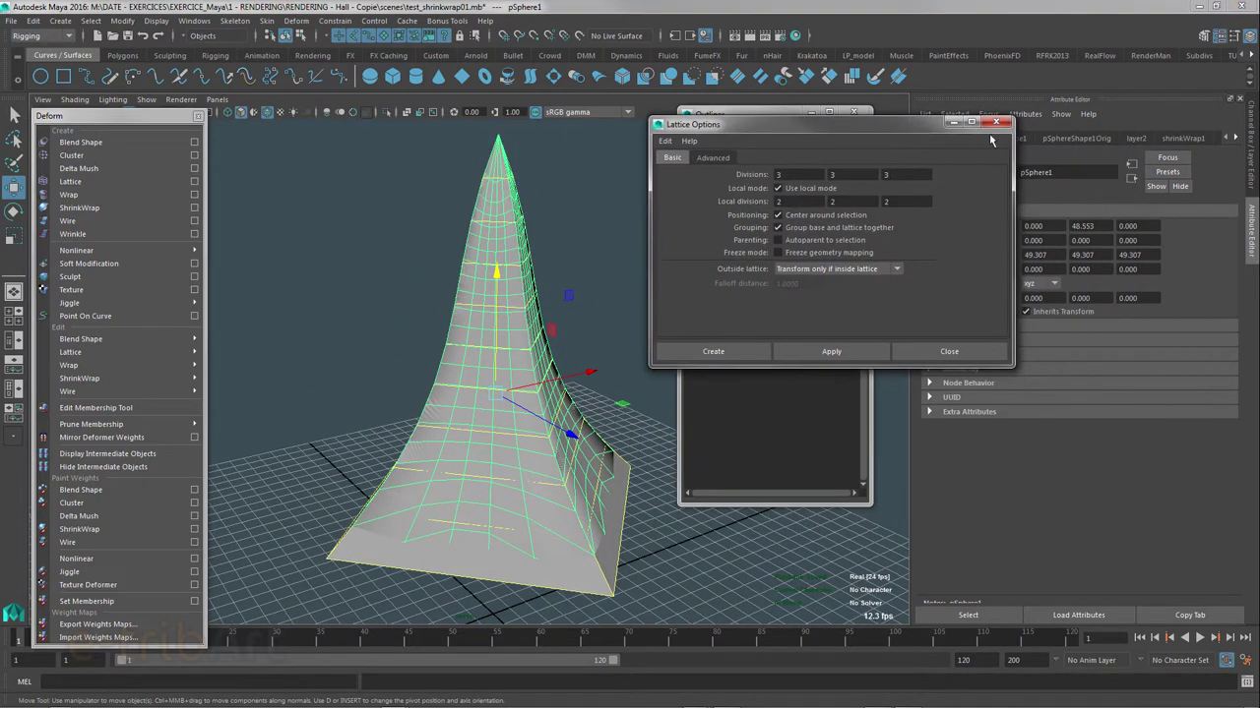
{"action": "left_click", "coordinate": [1000, 126]}
{"action": "left_click", "coordinate": [1252, 189]}
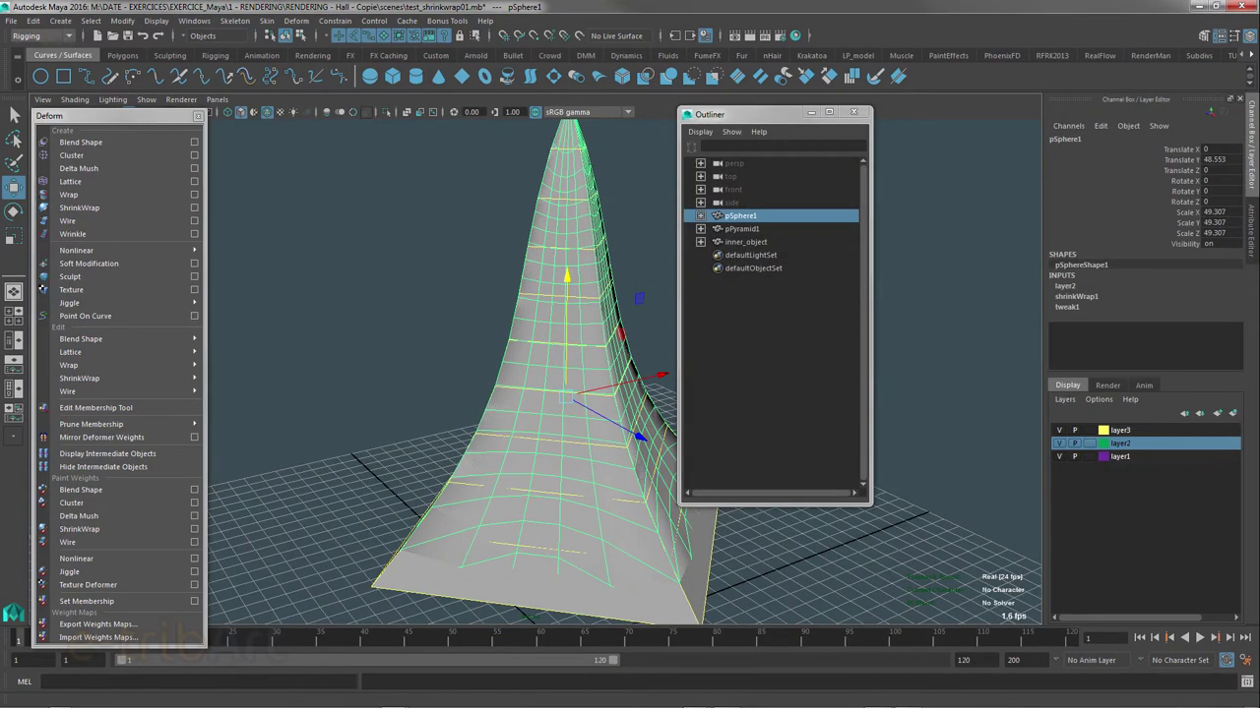
{"action": "left_click", "coordinate": [744, 241]}
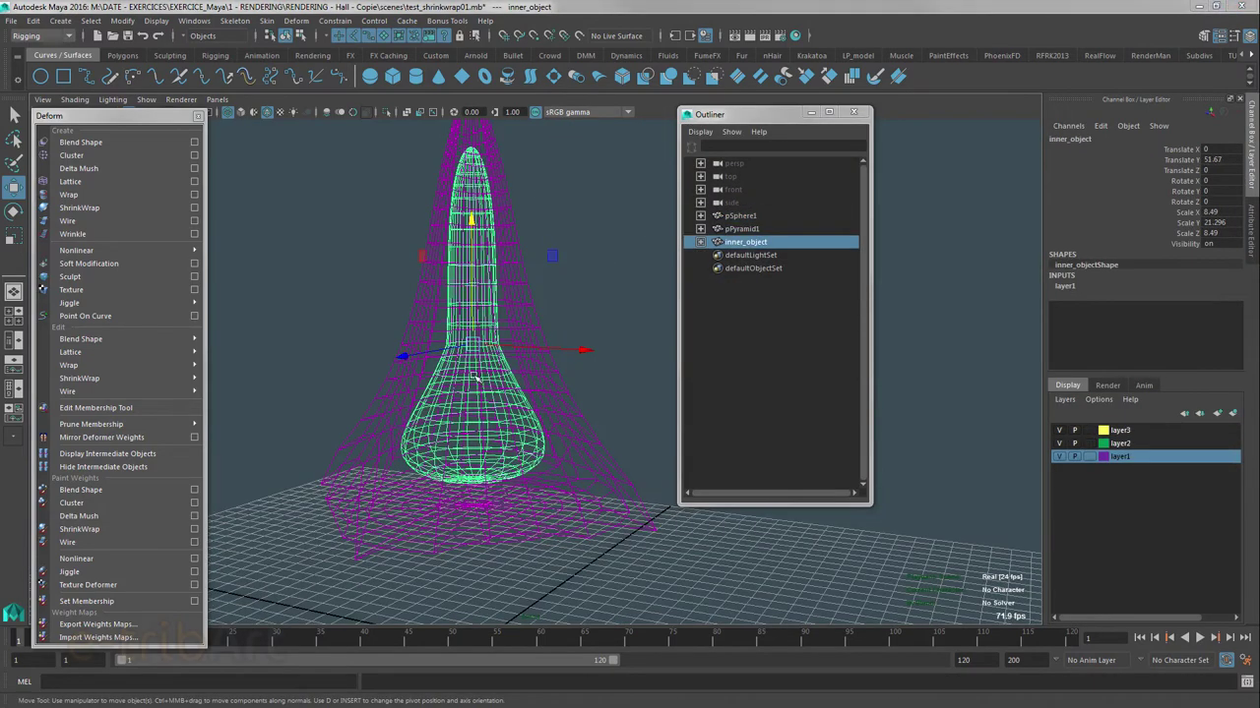
- In shaded view, lower inner_object then raise it to Translate Y 51.371 to test the wrap
{"action": "left_click_drag", "start_coordinate": [551, 386], "coordinate": [505, 388], "text": "alt"}
{"action": "key", "text": "5"}
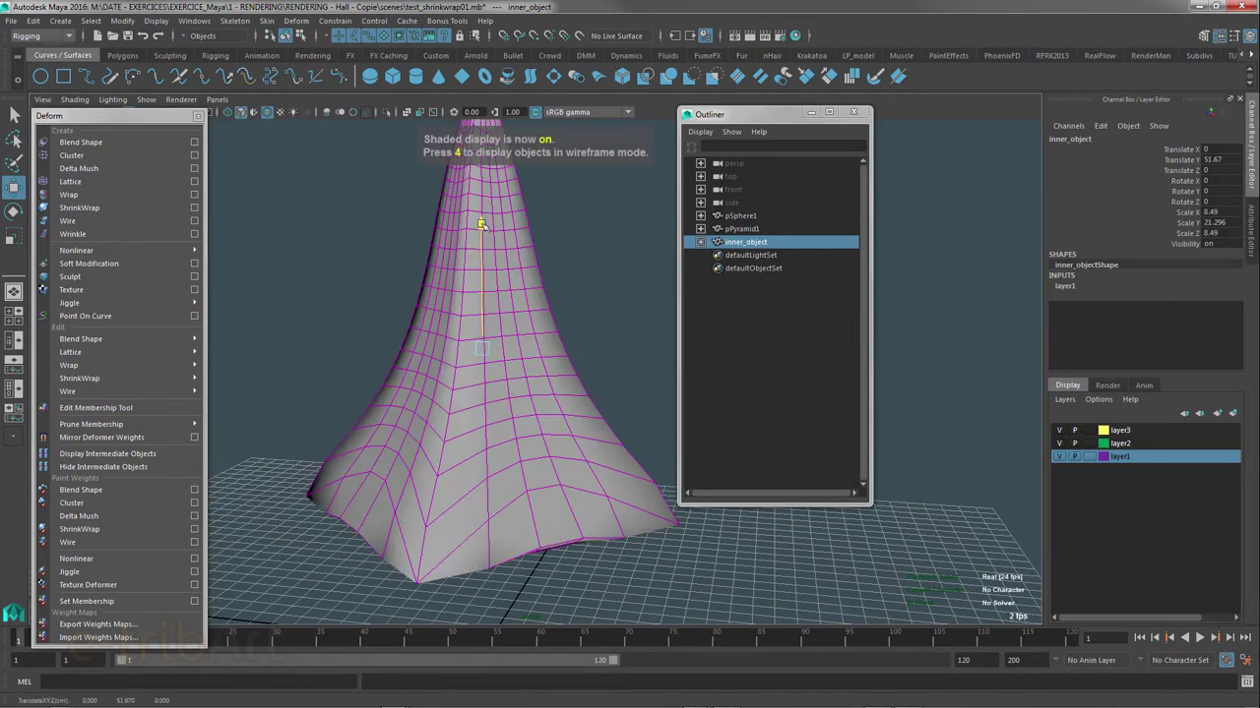
{"action": "left_click_drag", "start_coordinate": [483, 231], "coordinate": [480, 247]}
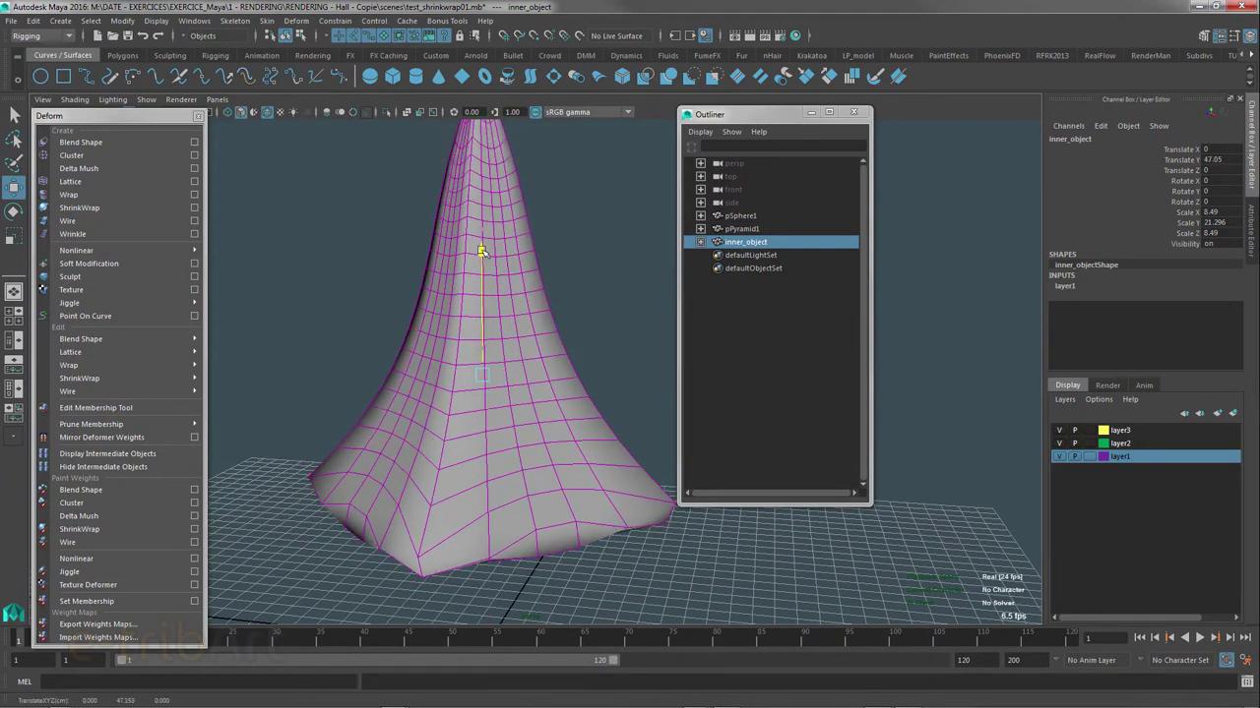
{"action": "left_click_drag", "start_coordinate": [443, 345], "coordinate": [469, 258], "text": "alt"}
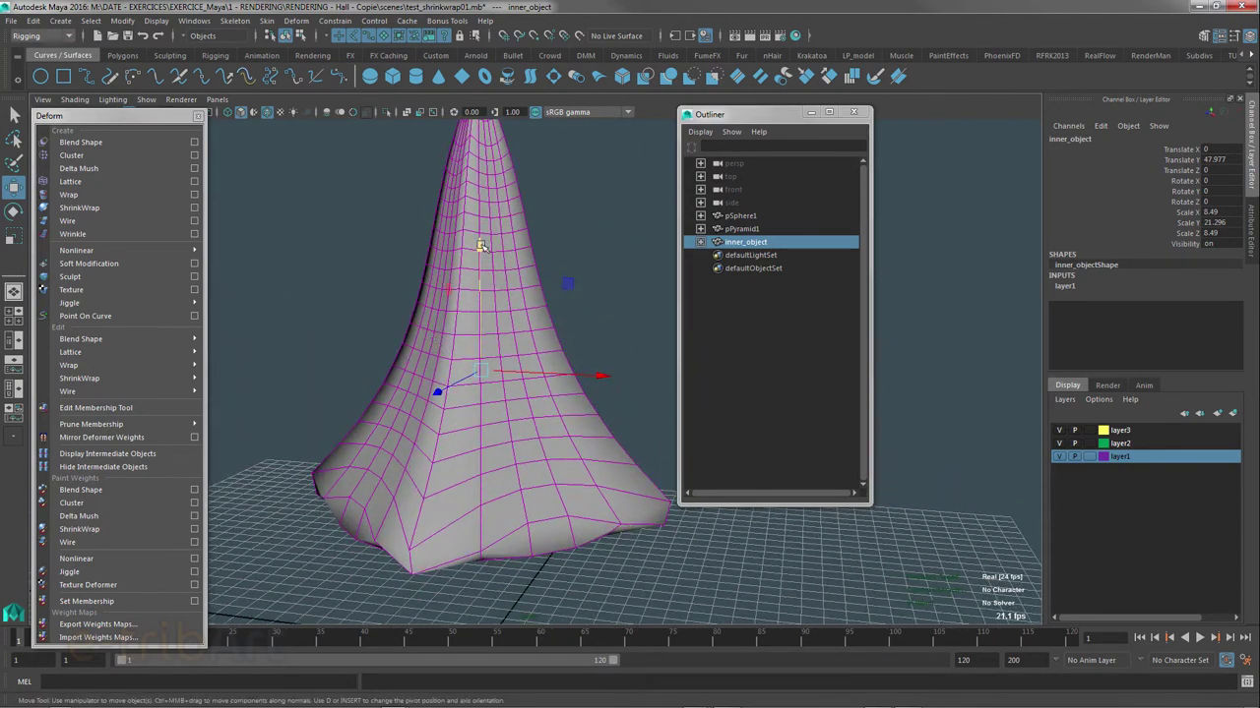
{"action": "mouse_move", "coordinate": [479, 246]}
{"action": "left_mouse_down"}
{"action": "mouse_move", "coordinate": [479, 212]}
{"action": "mouse_move", "coordinate": [478, 223]}
{"action": "left_mouse_up"}
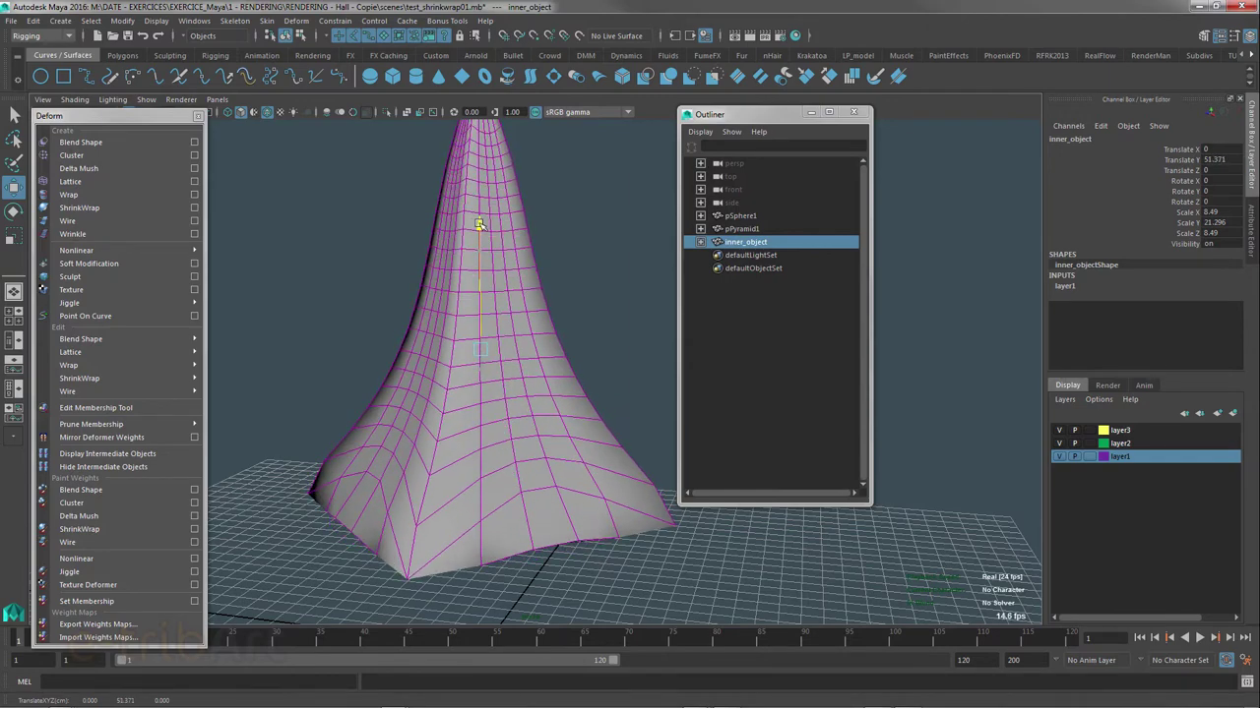
{"action": "mouse_move", "coordinate": [400, 349]}
{"action": "left_mouse_down", "text": "alt"}
{"action": "mouse_move", "coordinate": [340, 352]}
{"action": "mouse_move", "coordinate": [433, 340]}
{"action": "left_mouse_up", "text": "alt"}
- Scale inner_object down to Scale Y 14.321 and orbit to inspect the lower, peaked cone
{"action": "key", "text": "r"}
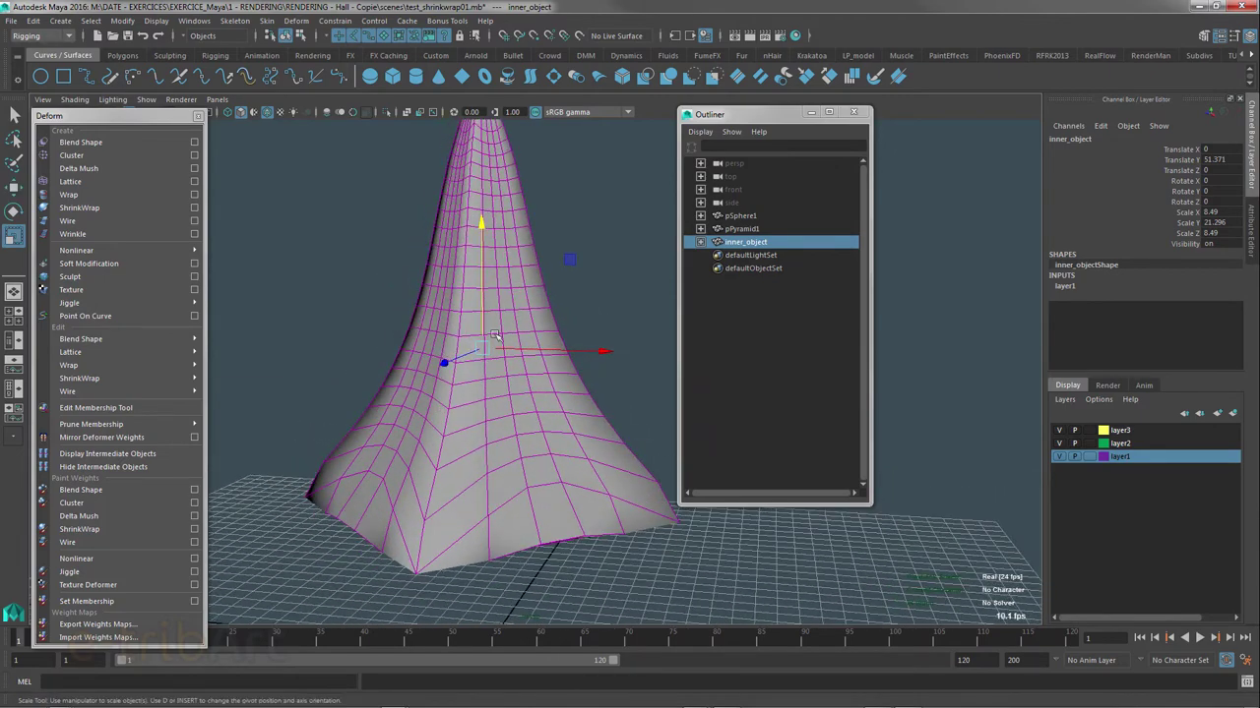
{"action": "mouse_move", "coordinate": [482, 230]}
{"action": "left_mouse_down"}
{"action": "mouse_move", "coordinate": [479, 273]}
{"action": "mouse_move", "coordinate": [393, 384]}
{"action": "left_mouse_up"}
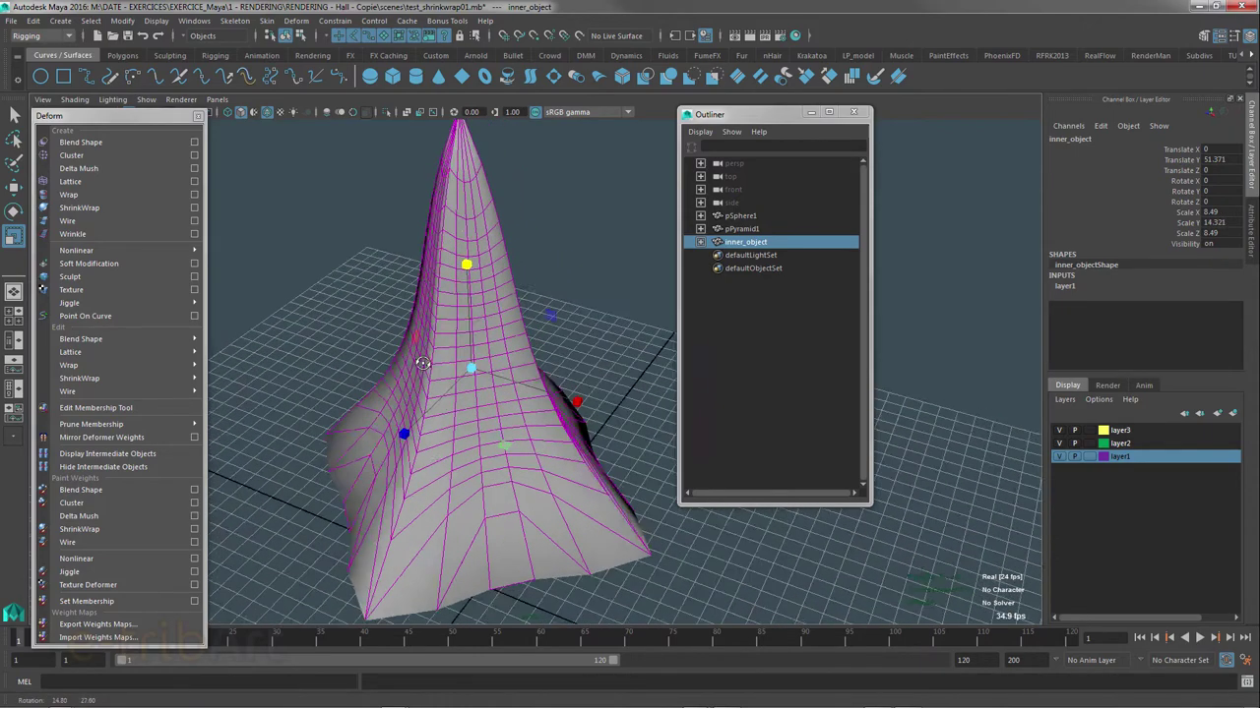
{"action": "mouse_move", "coordinate": [532, 509]}
{"action": "left_mouse_down", "text": "alt"}
{"action": "mouse_move", "coordinate": [393, 436]}
{"action": "mouse_move", "coordinate": [406, 382]}
{"action": "mouse_move", "coordinate": [515, 459]}
{"action": "mouse_move", "coordinate": [502, 491]}
{"action": "mouse_move", "coordinate": [403, 350]}
{"action": "mouse_move", "coordinate": [547, 570]}
{"action": "mouse_move", "coordinate": [569, 579]}
{"action": "mouse_move", "coordinate": [439, 492]}
{"action": "mouse_move", "coordinate": [404, 490]}
{"action": "left_mouse_up", "text": "alt"}
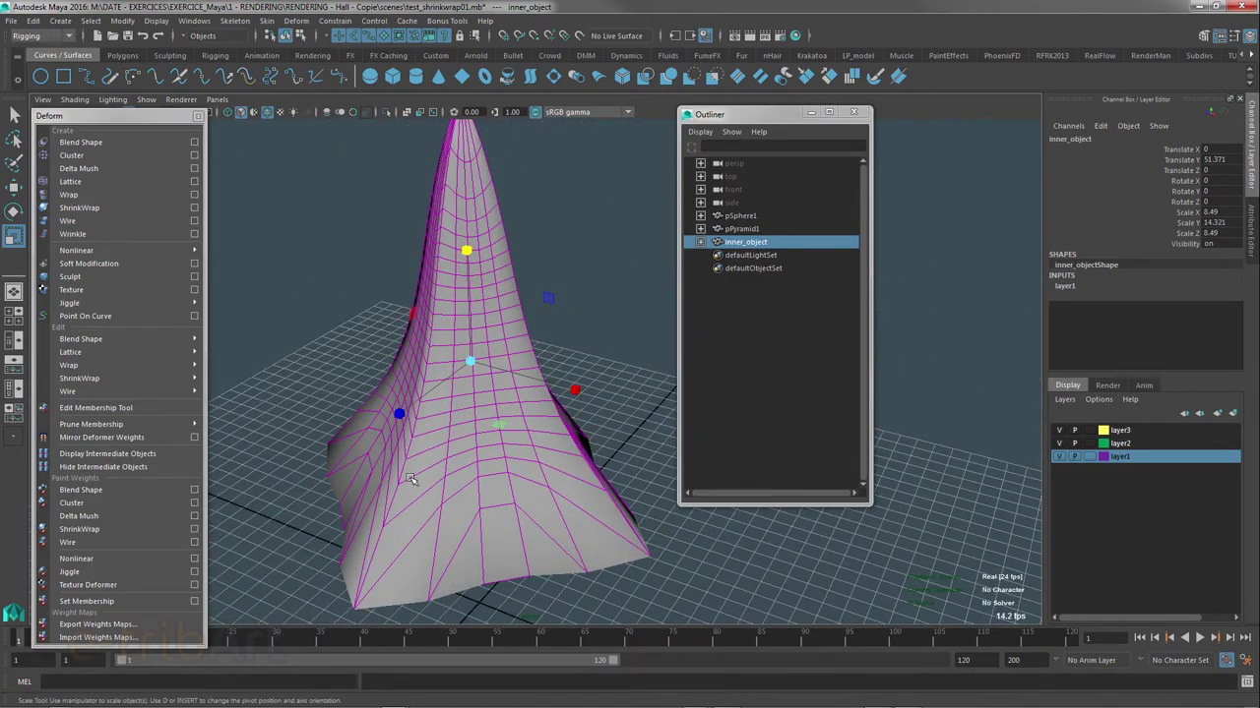
{"action": "left_click_drag", "start_coordinate": [458, 492], "coordinate": [421, 478], "text": "alt"}
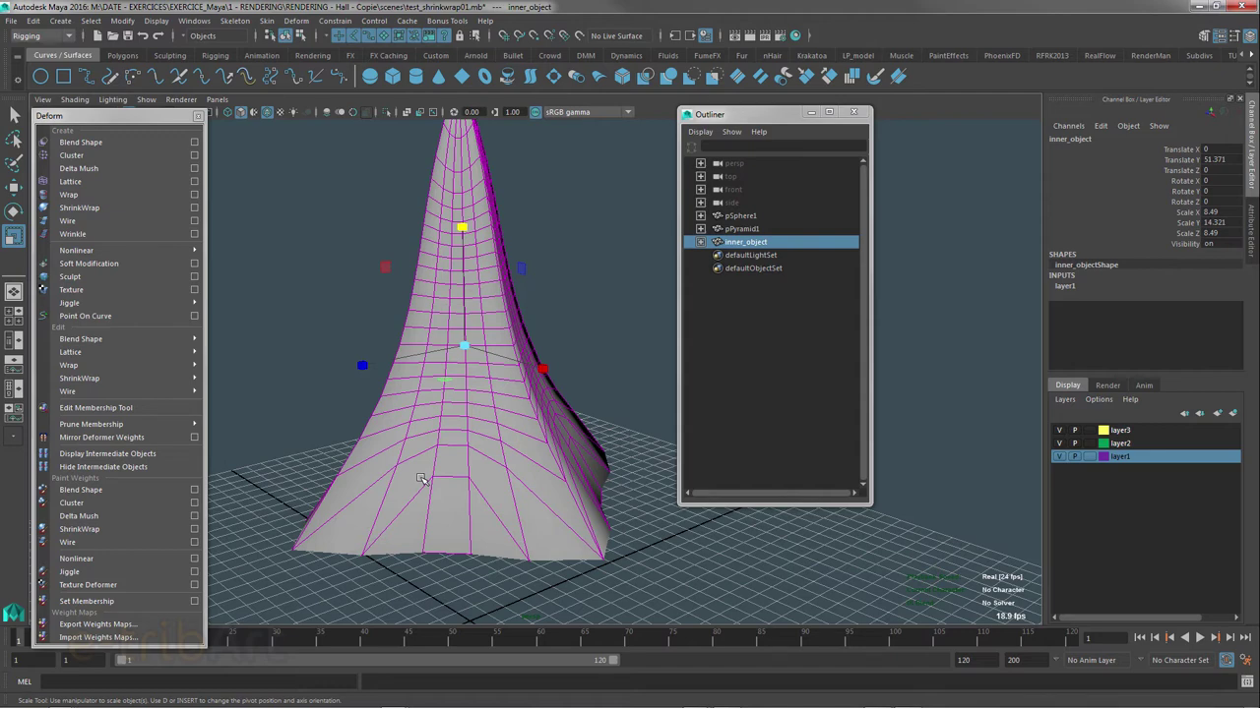
{"action": "left_click_drag", "start_coordinate": [420, 479], "coordinate": [518, 472], "text": "alt"}
{"action": "mouse_move", "coordinate": [518, 472]}
{"action": "right_mouse_down", "text": "alt"}
{"action": "mouse_move", "coordinate": [493, 504]}
{"action": "mouse_move", "coordinate": [487, 497]}
{"action": "right_mouse_up", "text": "alt"}
{"action": "left_click_drag", "start_coordinate": [487, 497], "coordinate": [469, 480], "text": "alt"}
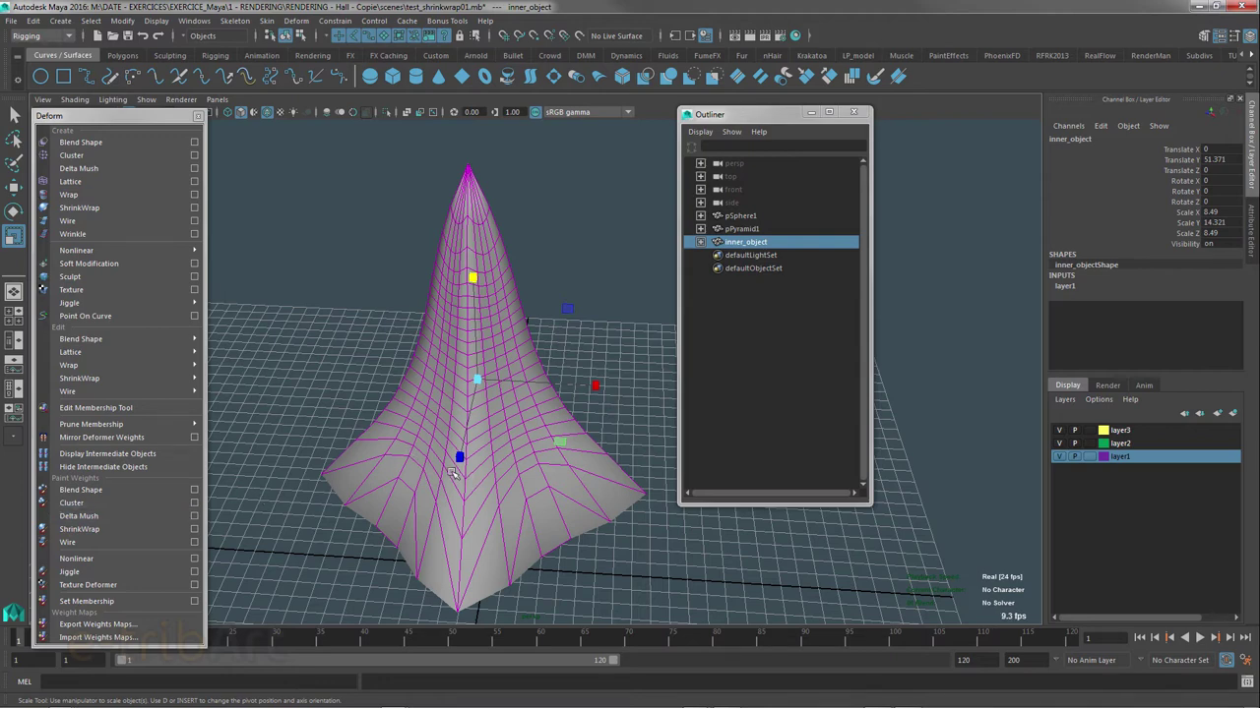
{"action": "mouse_move", "coordinate": [452, 473]}
{"action": "left_mouse_down", "text": "alt"}
{"action": "mouse_move", "coordinate": [387, 448]}
{"action": "mouse_move", "coordinate": [434, 477]}
{"action": "left_mouse_up", "text": "alt"}
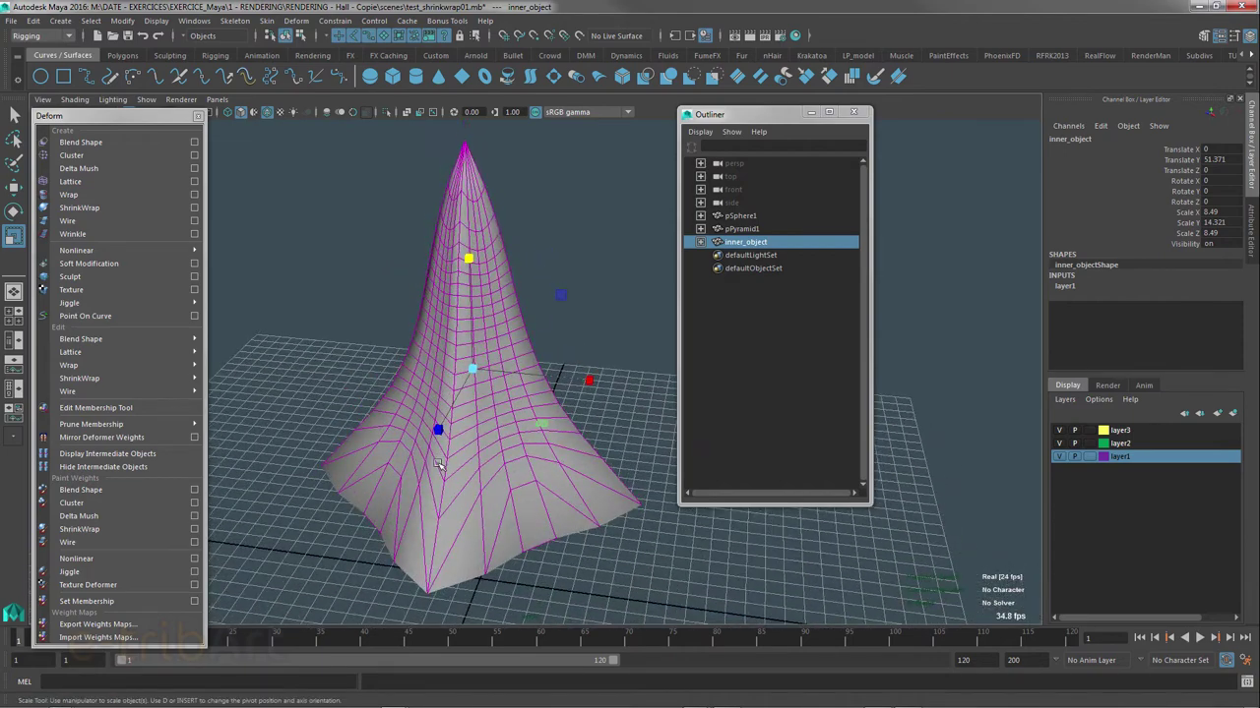
- Select pSphere1 and pPyramid1 in the Outliner and reposition the Outliner while orbiting the cone
{"action": "left_click", "coordinate": [738, 219]}
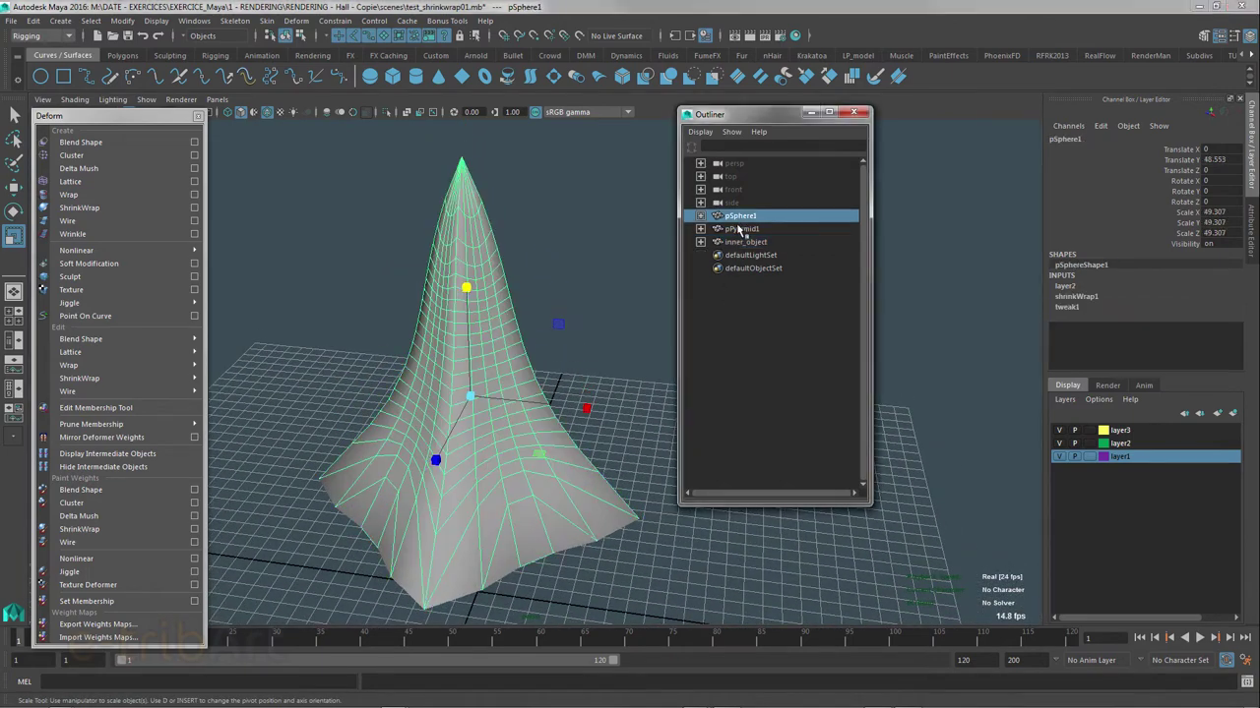
{"action": "left_click", "coordinate": [739, 228], "text": "ctrl"}
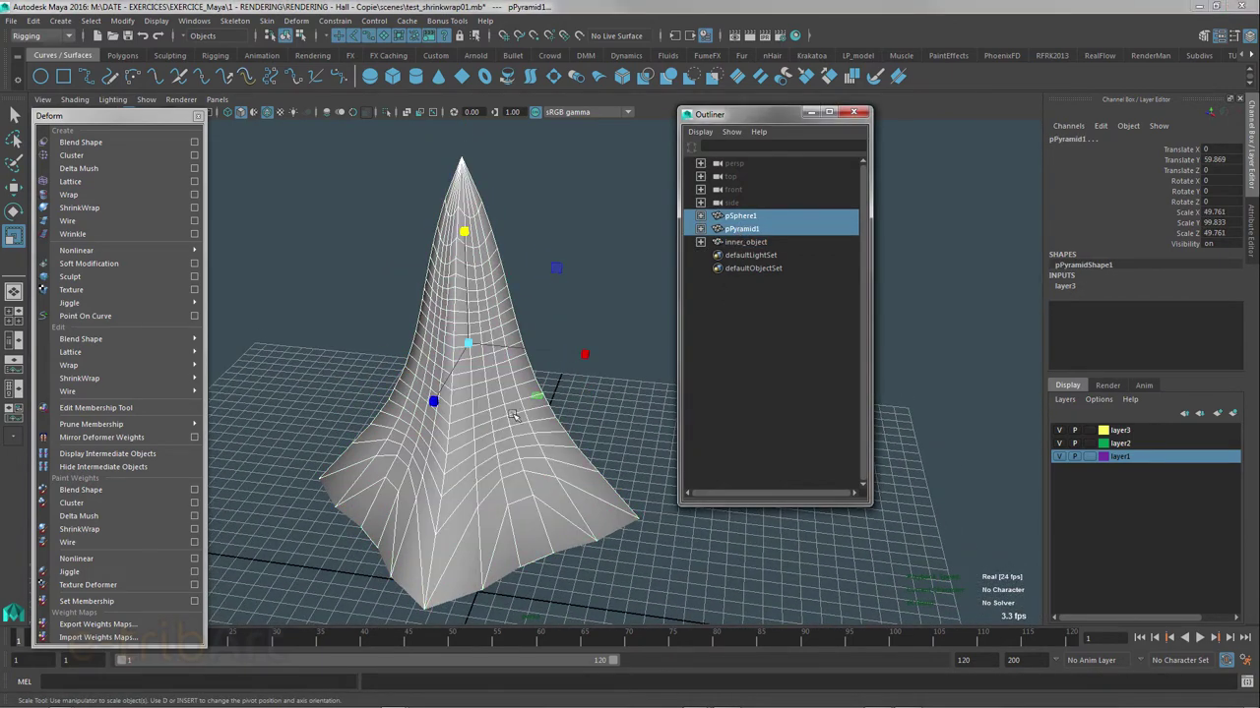
{"action": "left_click_drag", "start_coordinate": [516, 417], "coordinate": [439, 399], "text": "alt"}
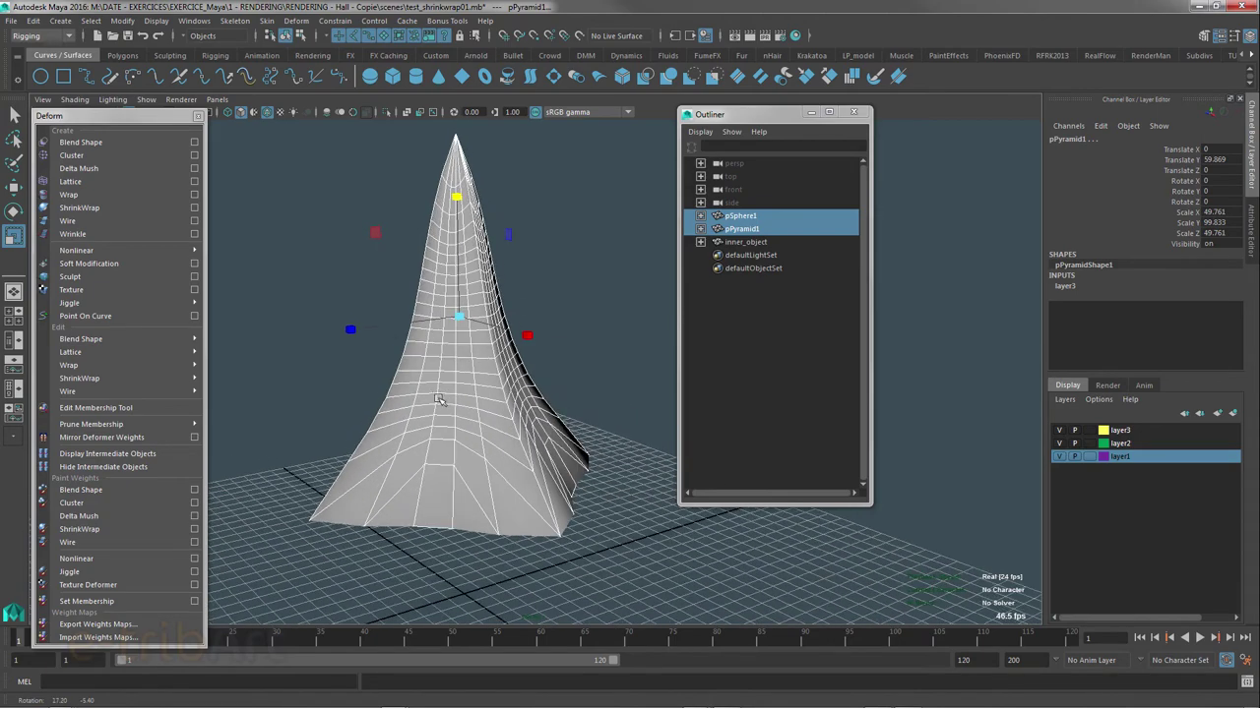
{"action": "left_click_drag", "start_coordinate": [726, 116], "coordinate": [769, 116]}
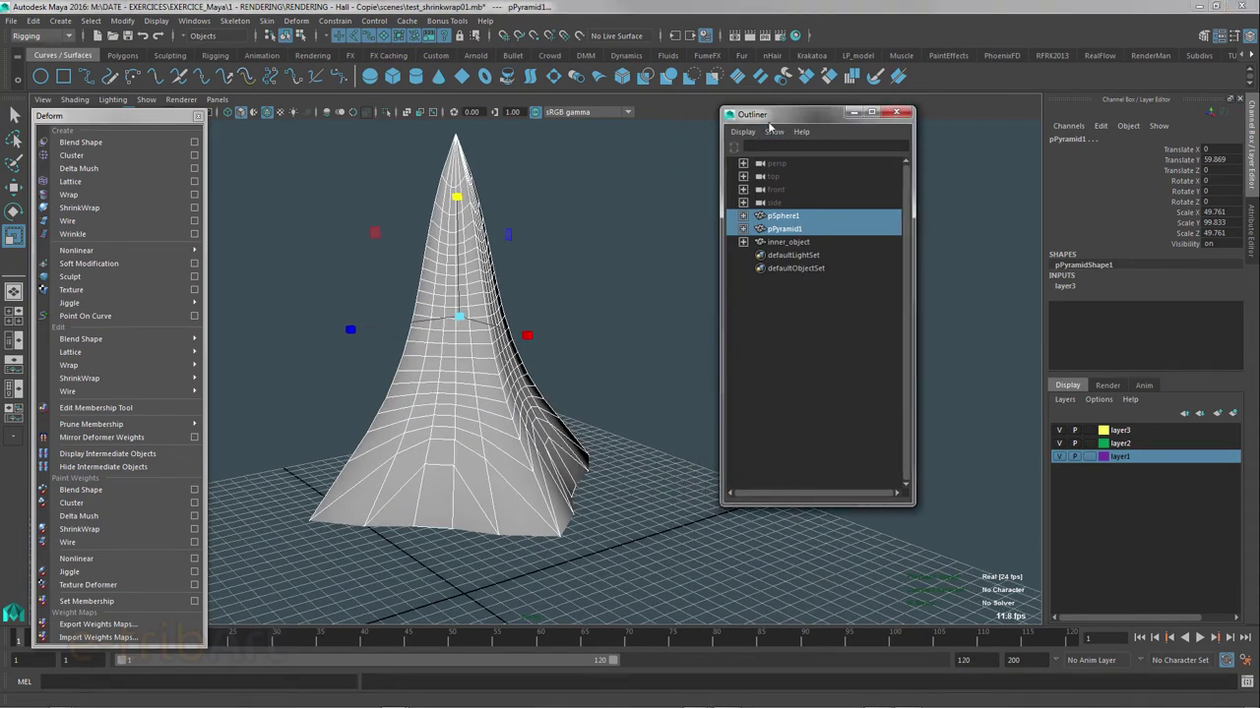
{"action": "left_click_drag", "start_coordinate": [480, 364], "coordinate": [493, 366], "text": "alt"}
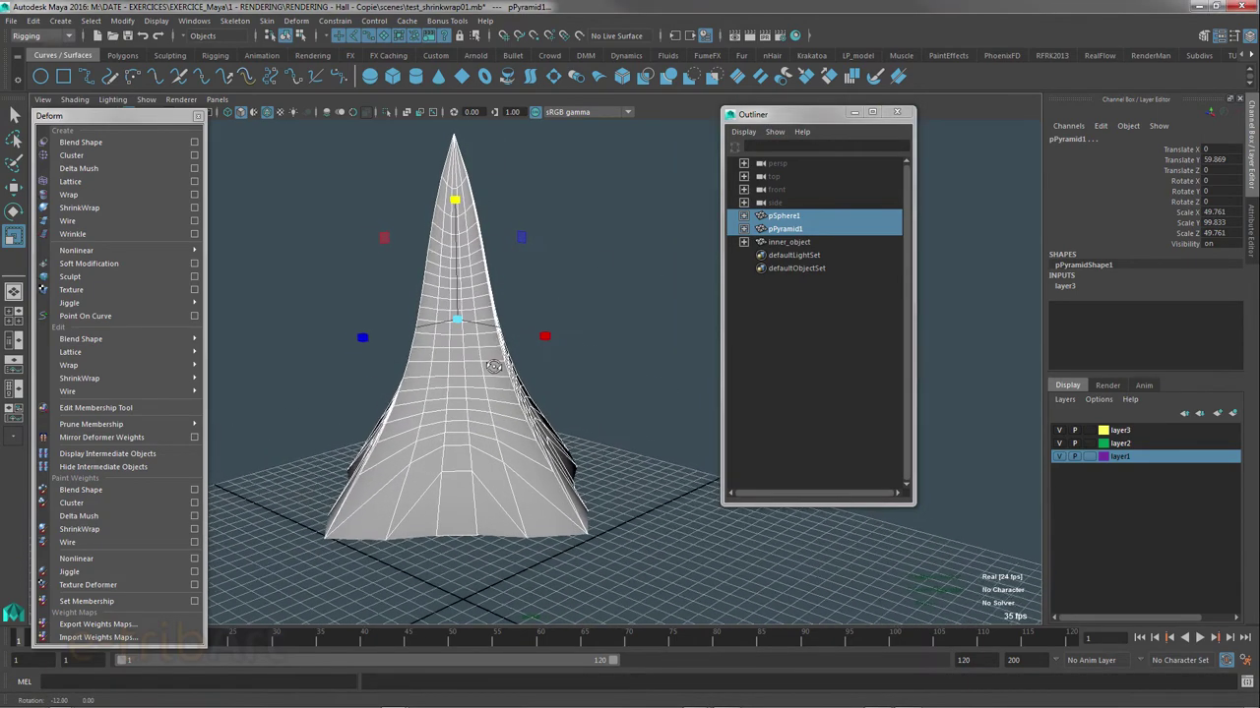
{"action": "left_click_drag", "start_coordinate": [820, 255], "coordinate": [719, 248], "text": "alt"}
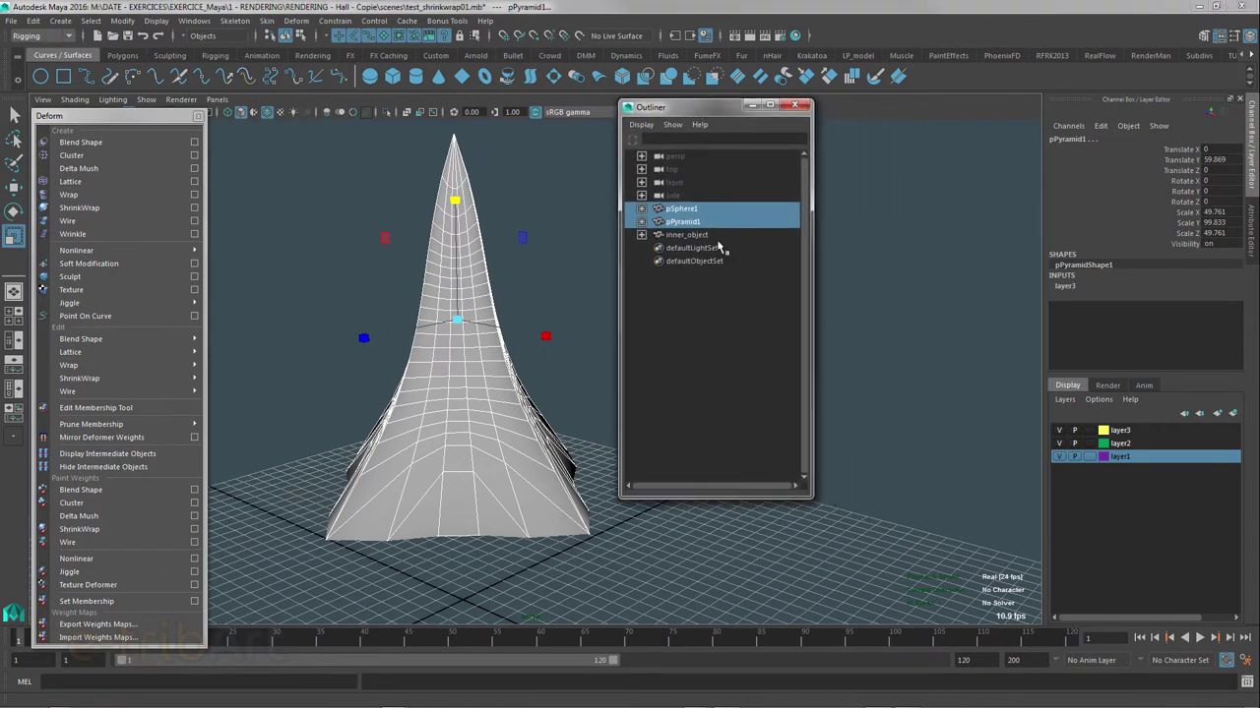
{"action": "mouse_move", "coordinate": [492, 347]}
{"action": "left_mouse_down", "text": "alt"}
{"action": "mouse_move", "coordinate": [510, 361]}
{"action": "mouse_move", "coordinate": [479, 365]}
{"action": "left_mouse_up", "text": "alt"}
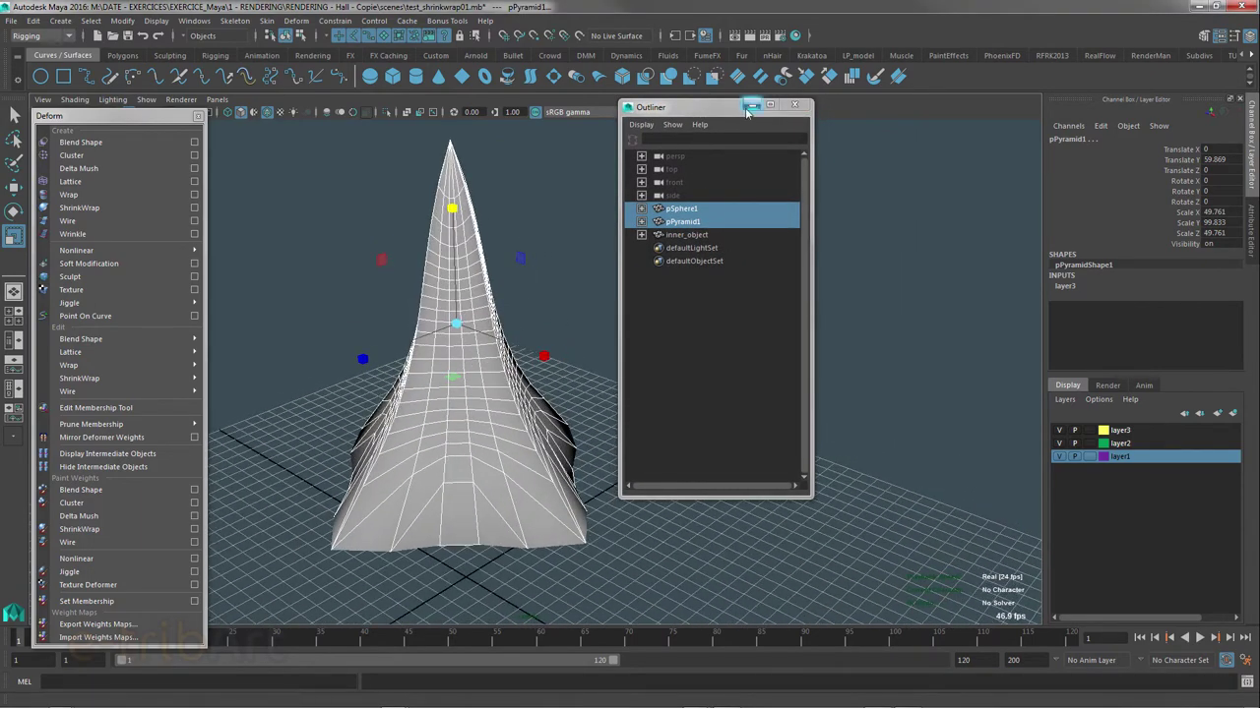
{"action": "mouse_move", "coordinate": [754, 108]}
{"action": "left_mouse_down"}
{"action": "mouse_move", "coordinate": [939, 109]}
{"action": "mouse_move", "coordinate": [1044, 89]}
{"action": "left_mouse_up"}
{"action": "mouse_move", "coordinate": [571, 331]}
{"action": "left_mouse_down", "text": "alt"}
{"action": "mouse_move", "coordinate": [469, 326]}
{"action": "mouse_move", "coordinate": [513, 329]}
{"action": "left_mouse_up", "text": "alt"}
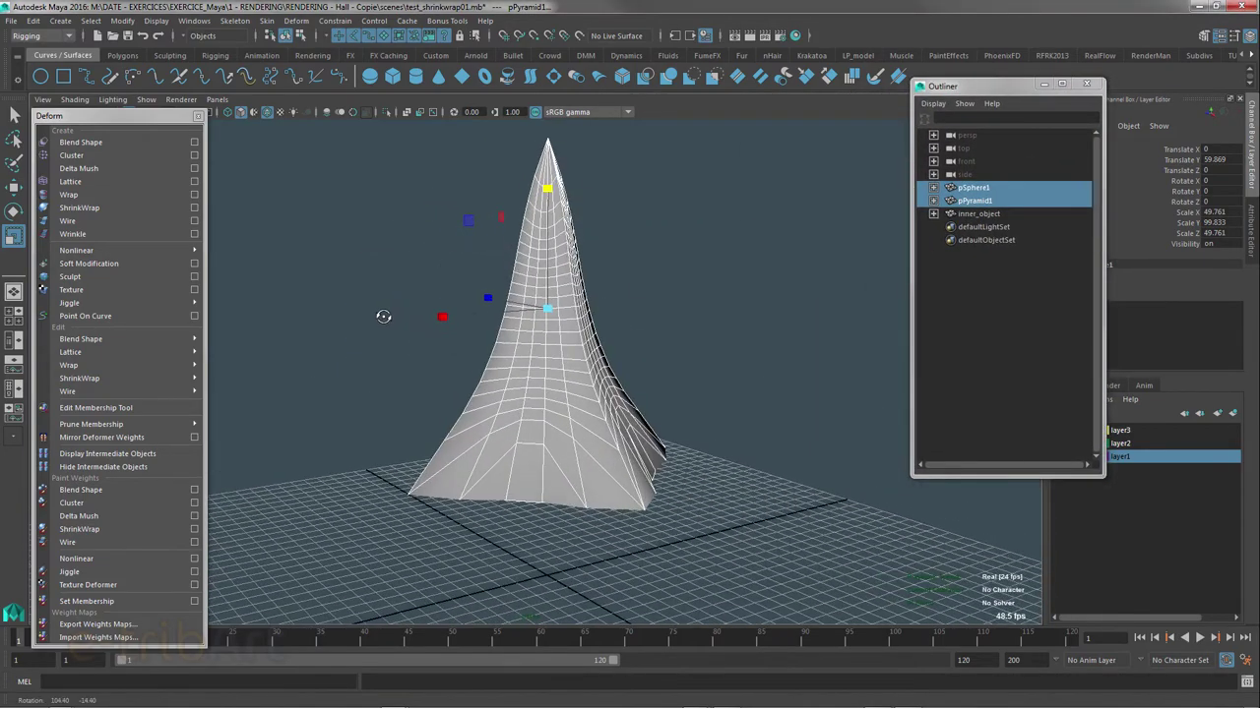
{"action": "left_click_drag", "start_coordinate": [515, 331], "coordinate": [468, 341], "text": "alt"}
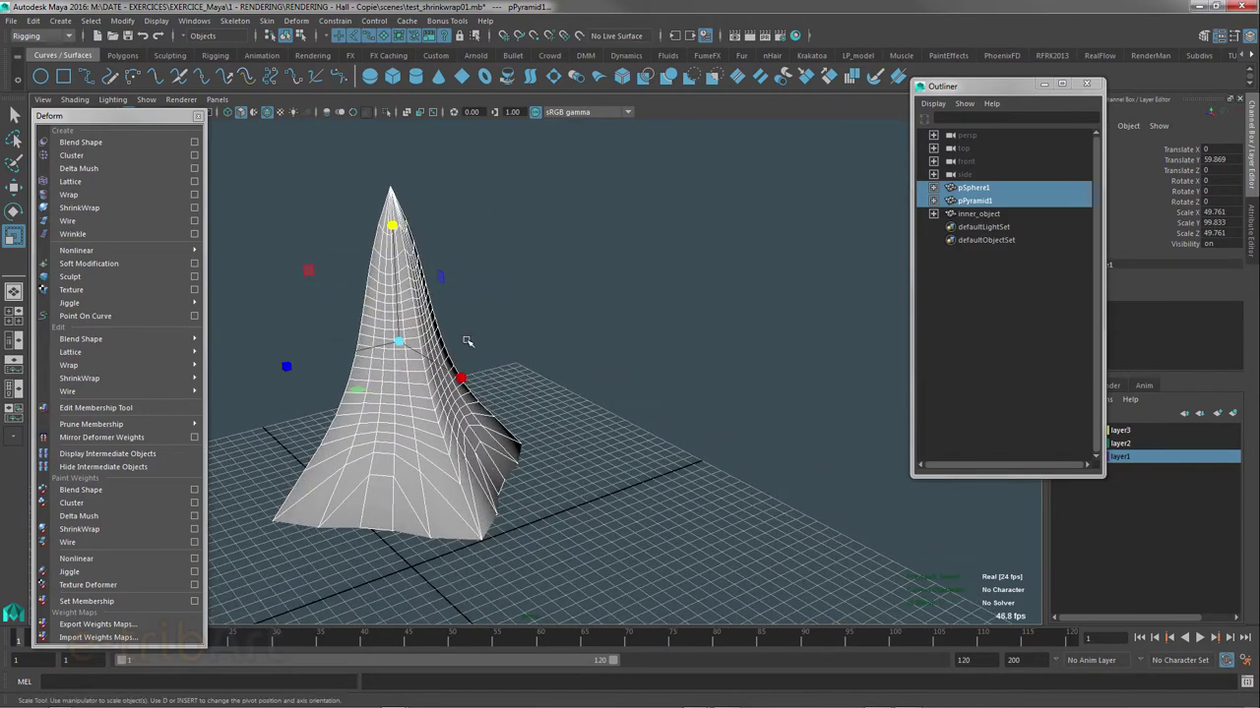
- Select only pSphere1 and move the Outliner aside to uncover the Channel Box
{"action": "left_click", "coordinate": [1004, 199], "text": "ctrl"}
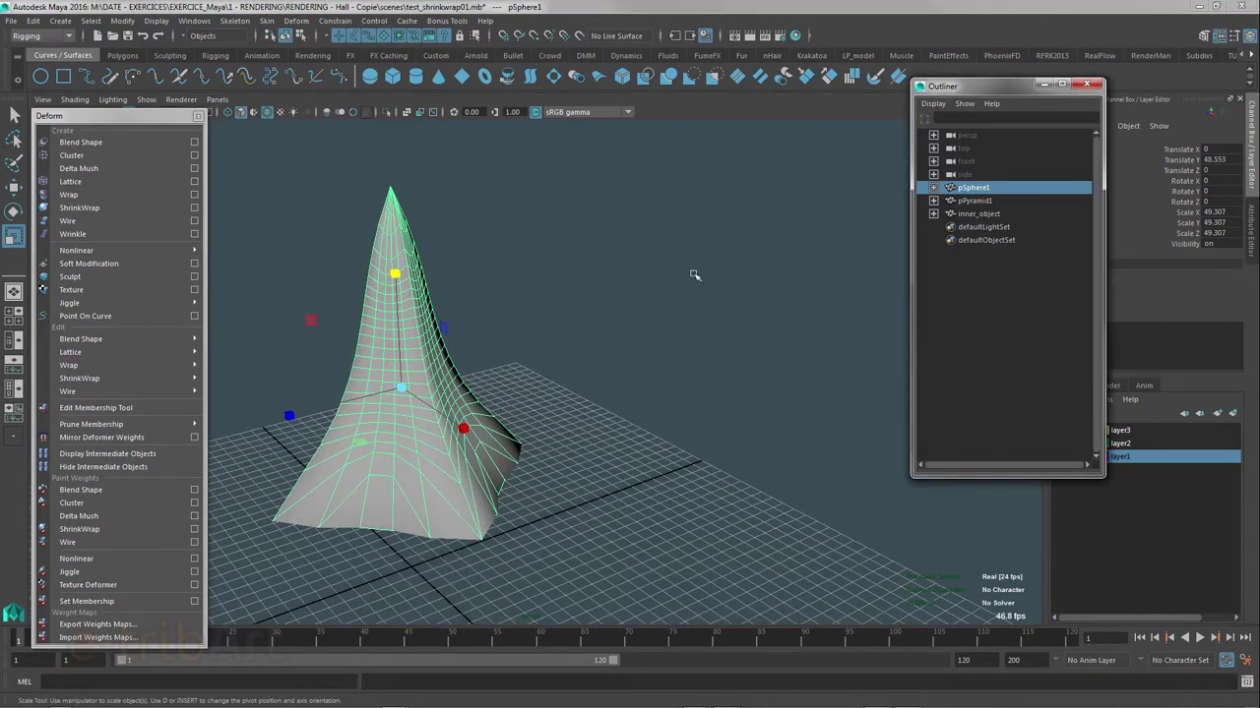
{"action": "left_click_drag", "start_coordinate": [955, 91], "coordinate": [769, 93]}
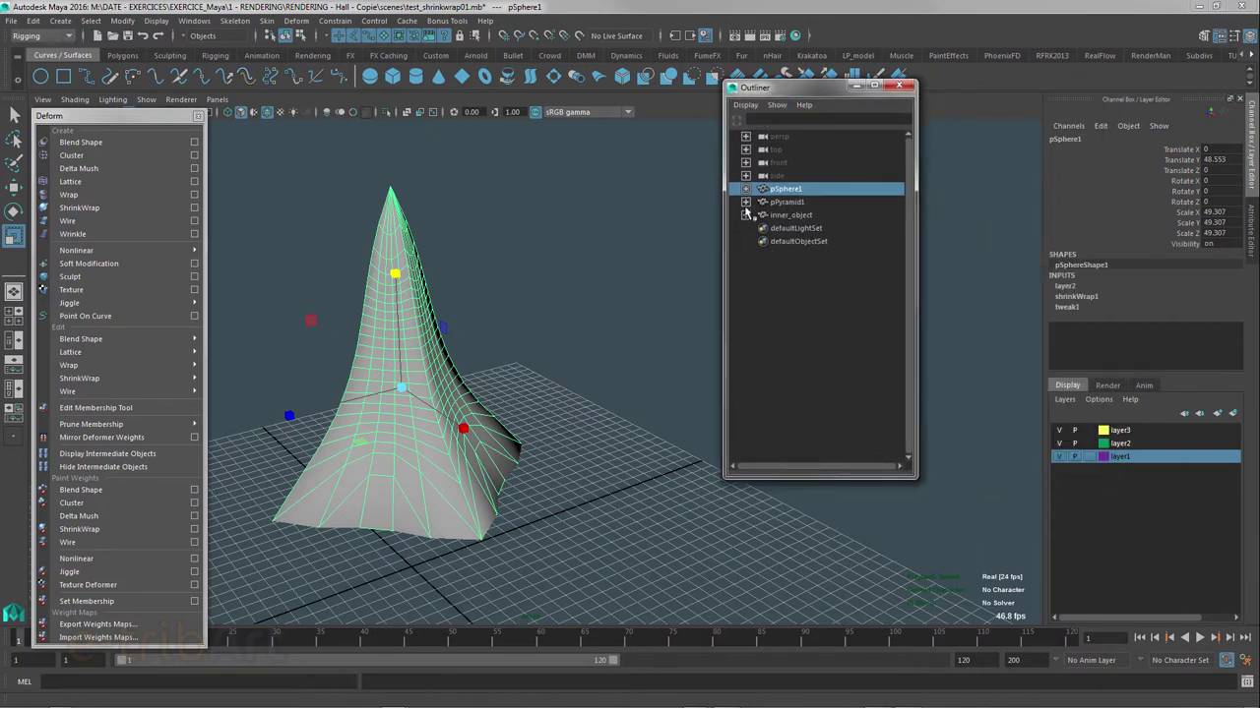
{"action": "left_click_drag", "start_coordinate": [801, 91], "coordinate": [865, 92]}
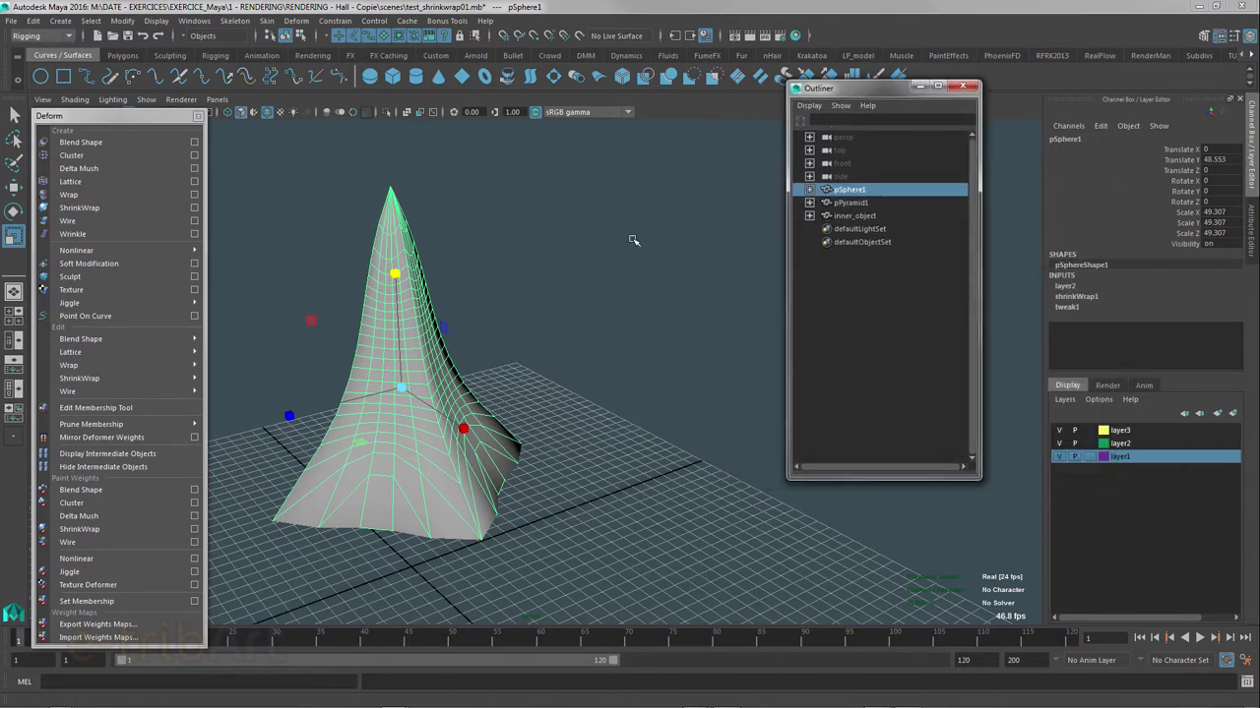
- Duplicate the wrapped cone as pSphere2 and move it beside the original to Translate Z -83.249
{"action": "key", "text": "ctrl+d"}
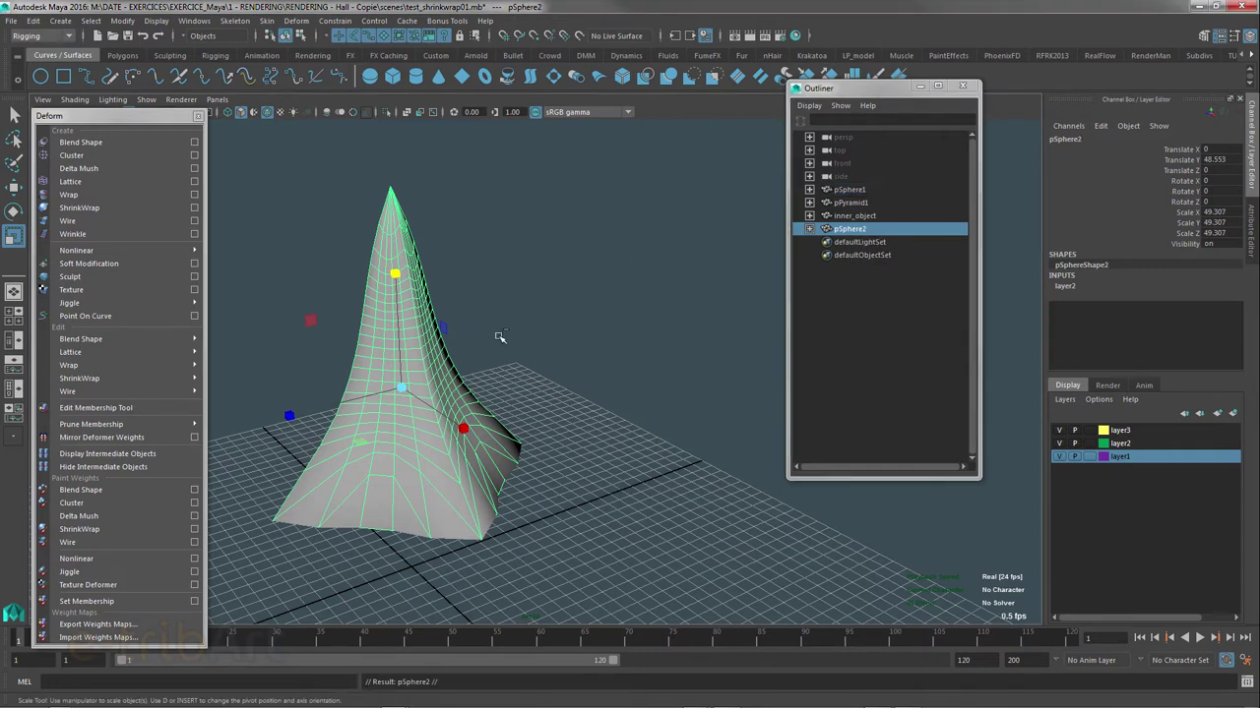
{"action": "key", "text": "w"}
{"action": "mouse_move", "coordinate": [281, 416]}
{"action": "left_mouse_down"}
{"action": "mouse_move", "coordinate": [536, 370]}
{"action": "mouse_move", "coordinate": [556, 351]}
{"action": "left_mouse_up"}
{"action": "left_click_drag", "start_coordinate": [588, 406], "coordinate": [595, 426], "text": "alt"}
{"action": "mouse_move", "coordinate": [466, 476]}
{"action": "left_mouse_down", "text": "alt"}
{"action": "mouse_move", "coordinate": [442, 495]}
{"action": "mouse_move", "coordinate": [725, 364]}
{"action": "left_mouse_up", "text": "alt"}
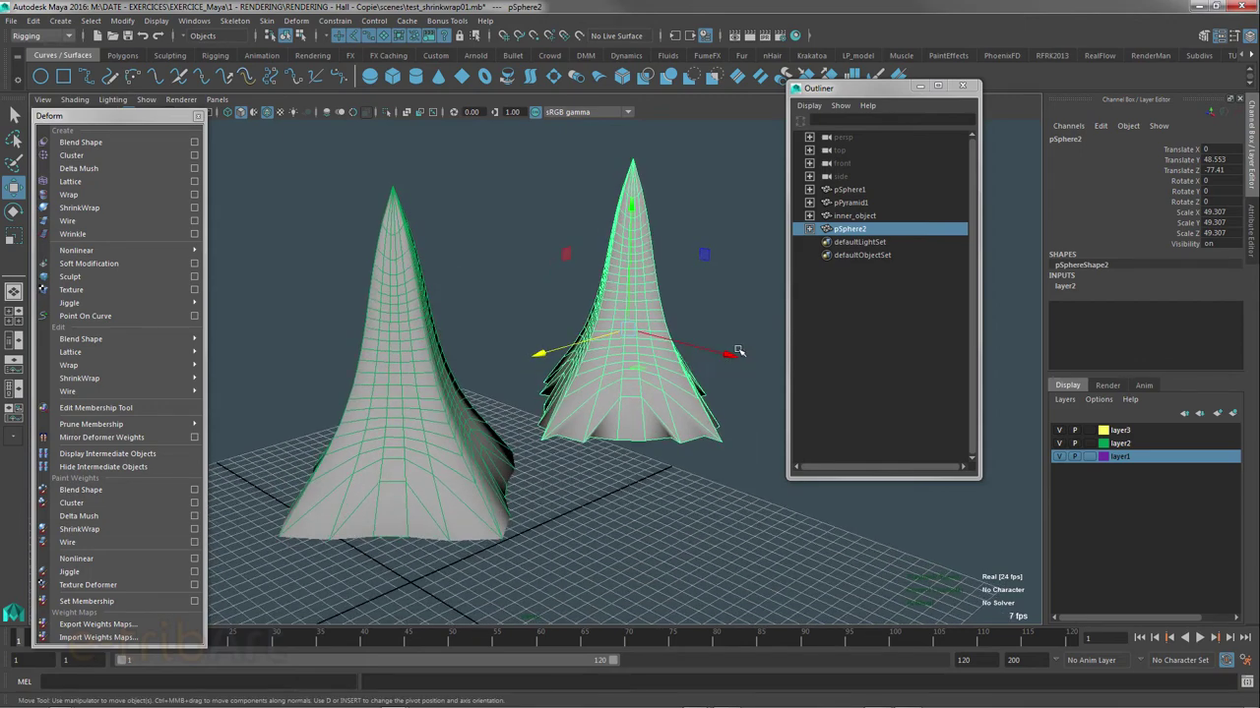
{"action": "mouse_move", "coordinate": [726, 358]}
{"action": "left_mouse_down"}
{"action": "mouse_move", "coordinate": [860, 436]}
{"action": "mouse_move", "coordinate": [853, 450]}
{"action": "mouse_move", "coordinate": [688, 426]}
{"action": "mouse_move", "coordinate": [479, 481]}
{"action": "mouse_move", "coordinate": [531, 528]}
{"action": "mouse_move", "coordinate": [409, 500]}
{"action": "mouse_move", "coordinate": [459, 433]}
{"action": "mouse_move", "coordinate": [422, 358]}
{"action": "mouse_move", "coordinate": [430, 456]}
{"action": "left_mouse_up"}
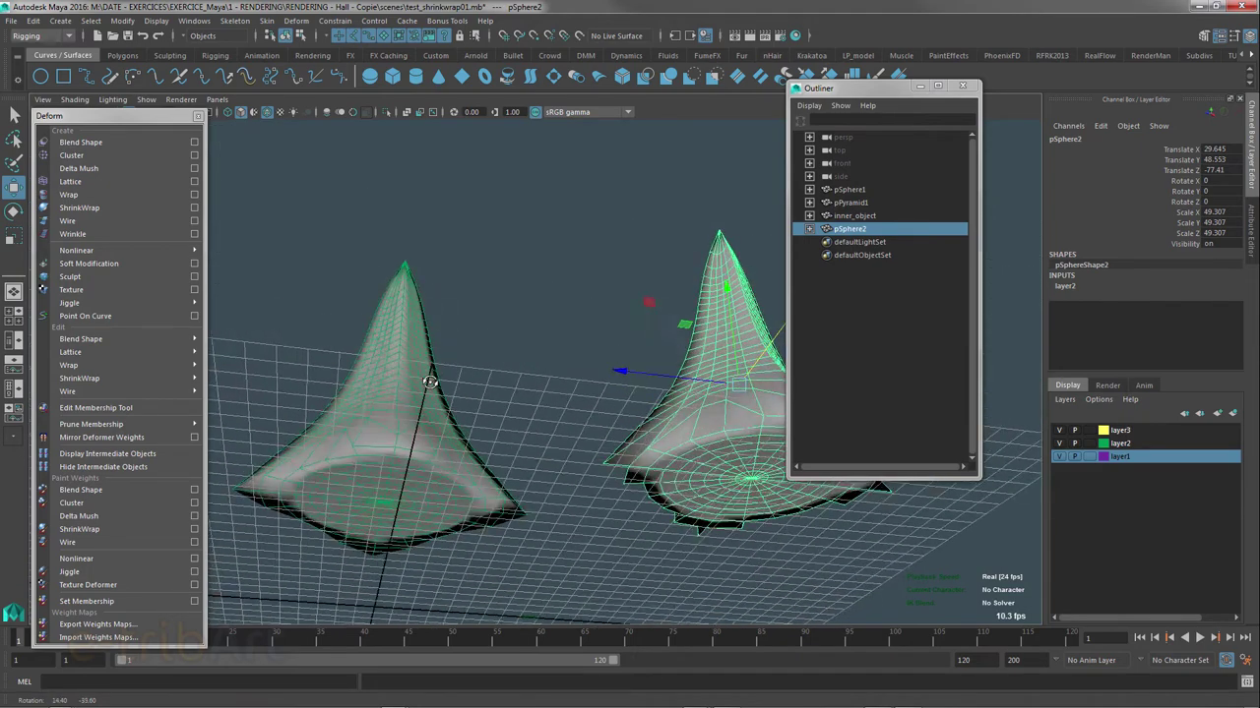
{"action": "right_click_drag", "start_coordinate": [430, 456], "coordinate": [459, 460], "text": "alt"}
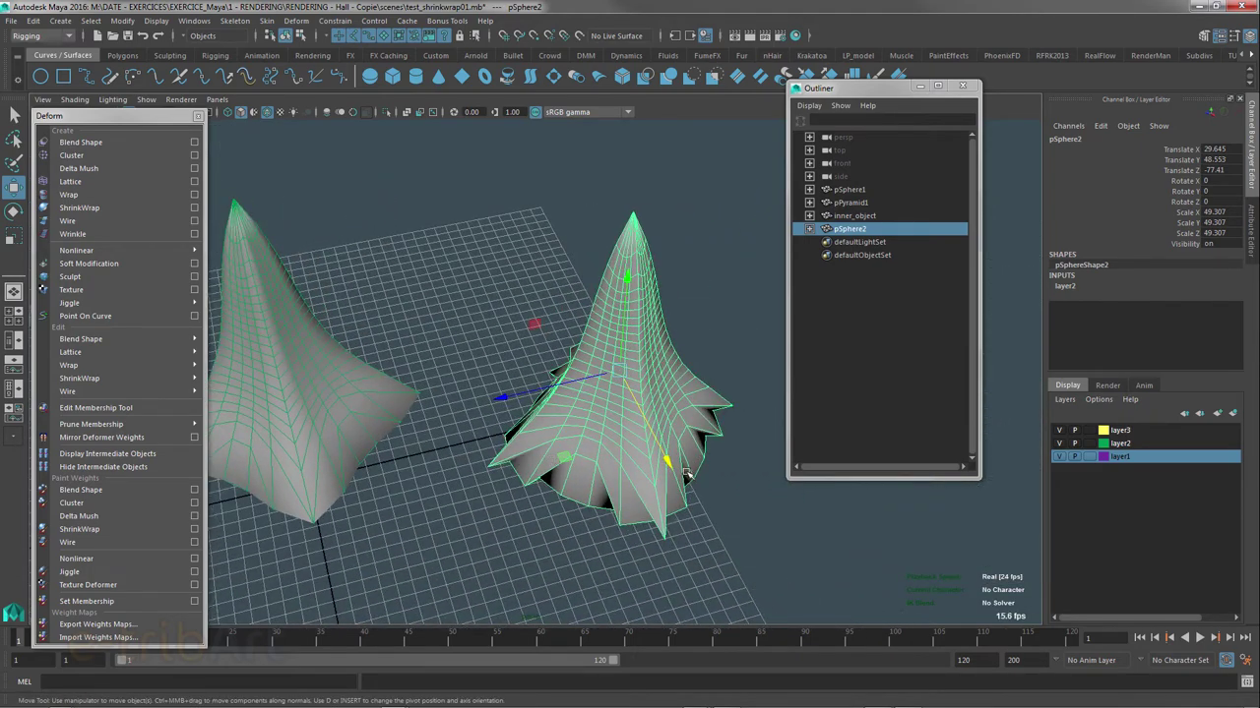
{"action": "mouse_move", "coordinate": [590, 466]}
{"action": "left_mouse_down", "text": "alt"}
{"action": "mouse_move", "coordinate": [685, 420]}
{"action": "mouse_move", "coordinate": [675, 413]}
{"action": "left_mouse_up", "text": "alt"}
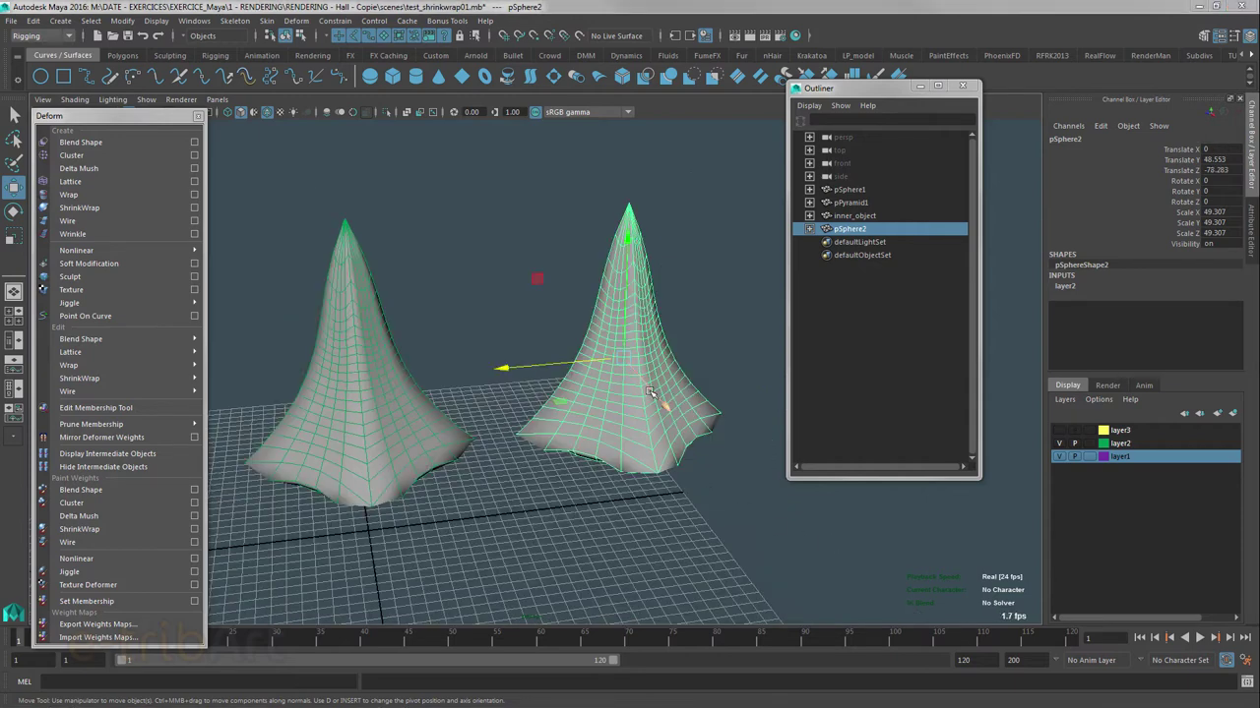
{"action": "left_click_drag", "start_coordinate": [664, 422], "coordinate": [637, 395], "text": "alt"}
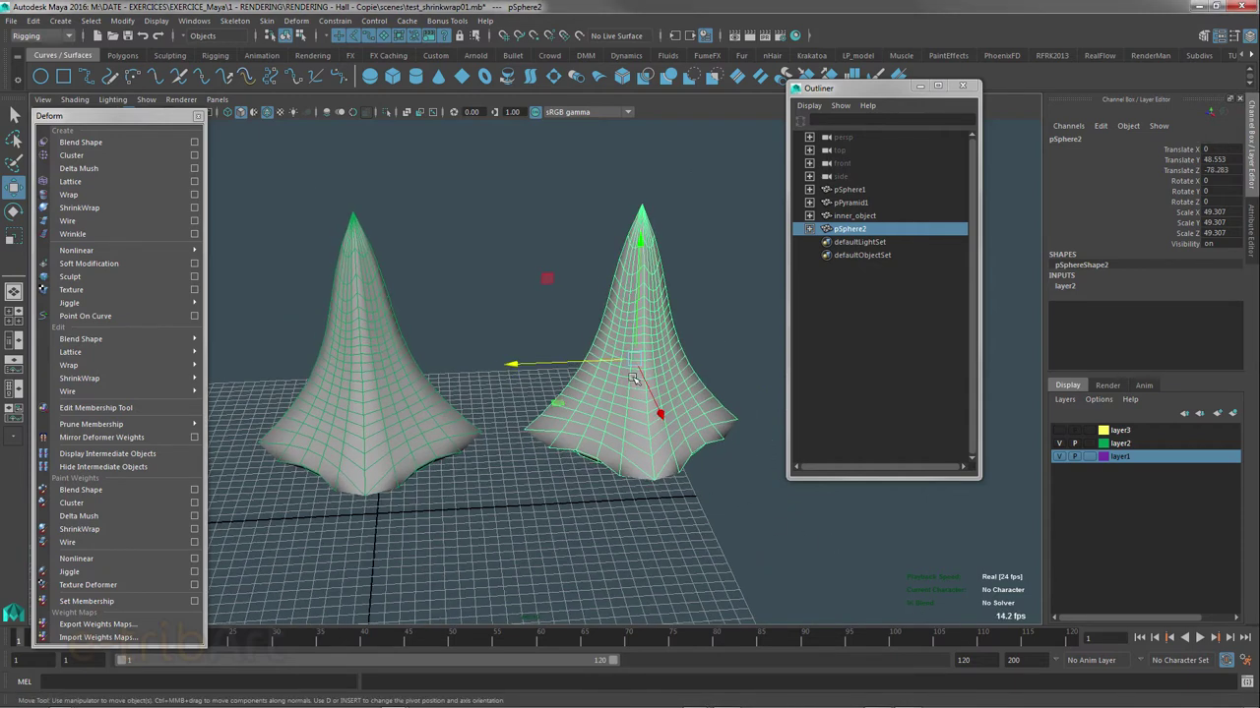
{"action": "left_click_drag", "start_coordinate": [516, 366], "coordinate": [534, 366]}
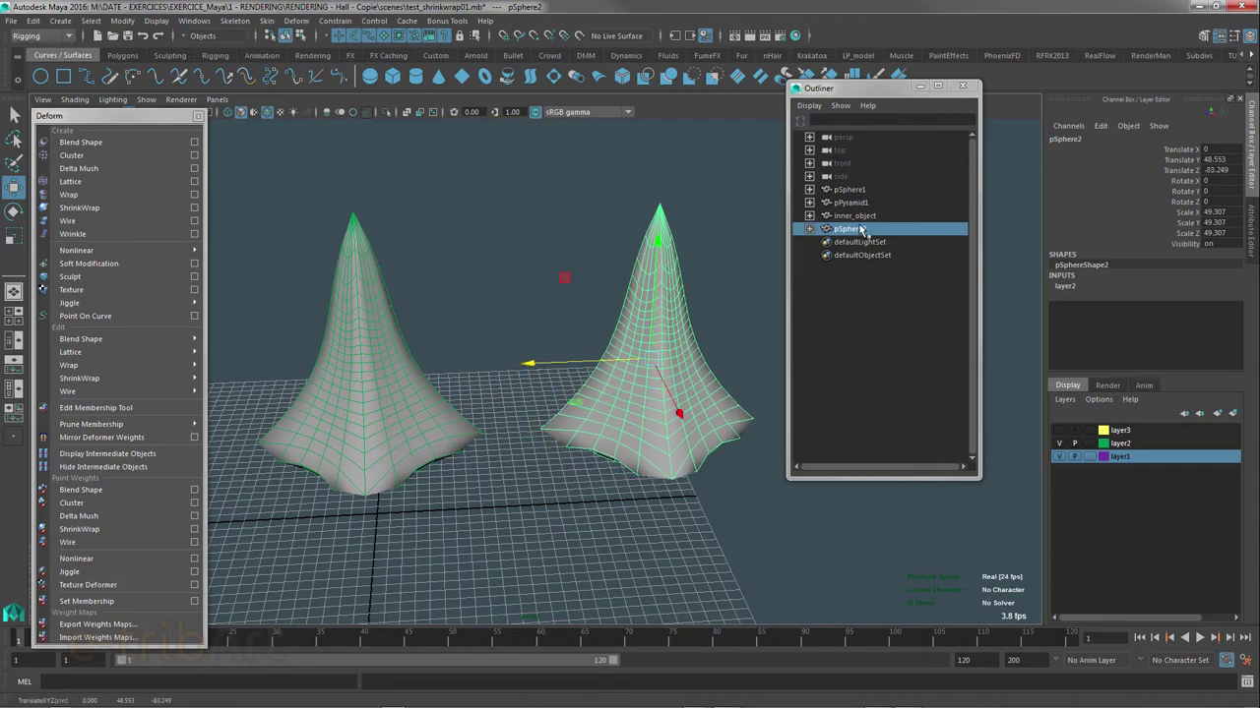
- Select pSphere1 and show its shrinkWrap1 settings in the Attribute Editor
{"action": "left_click", "coordinate": [846, 190]}
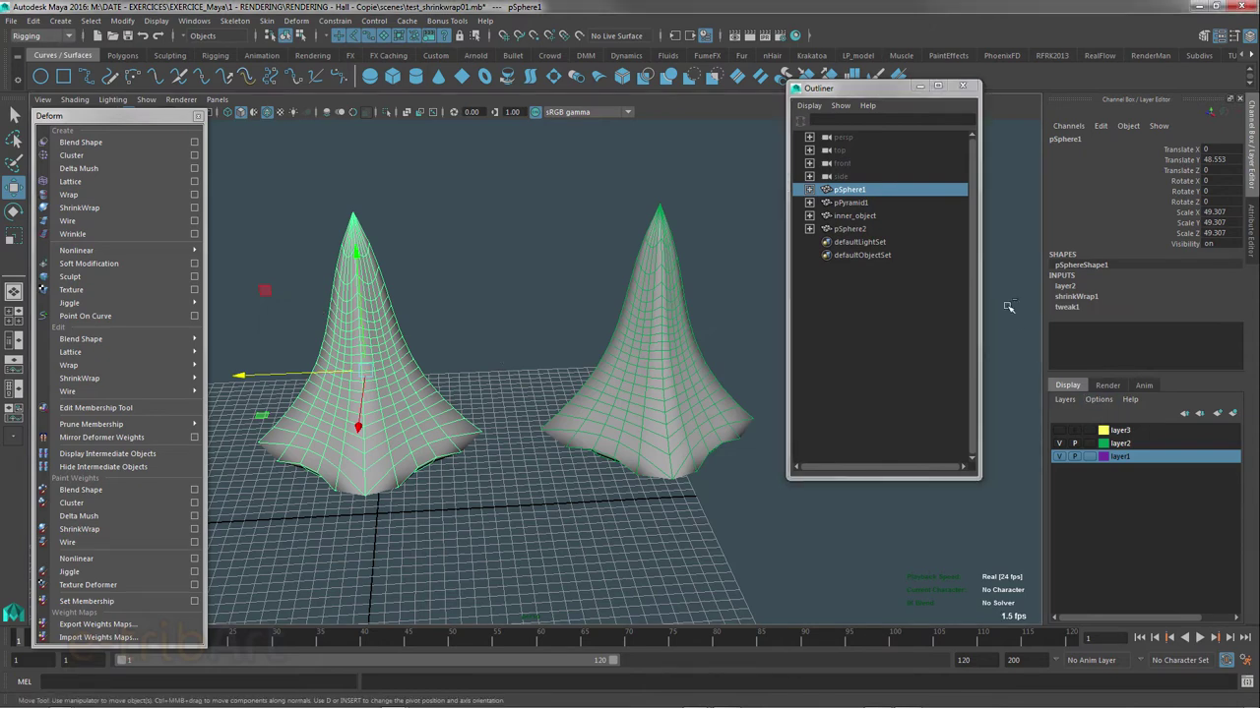
{"action": "key", "text": "ctrl+a"}
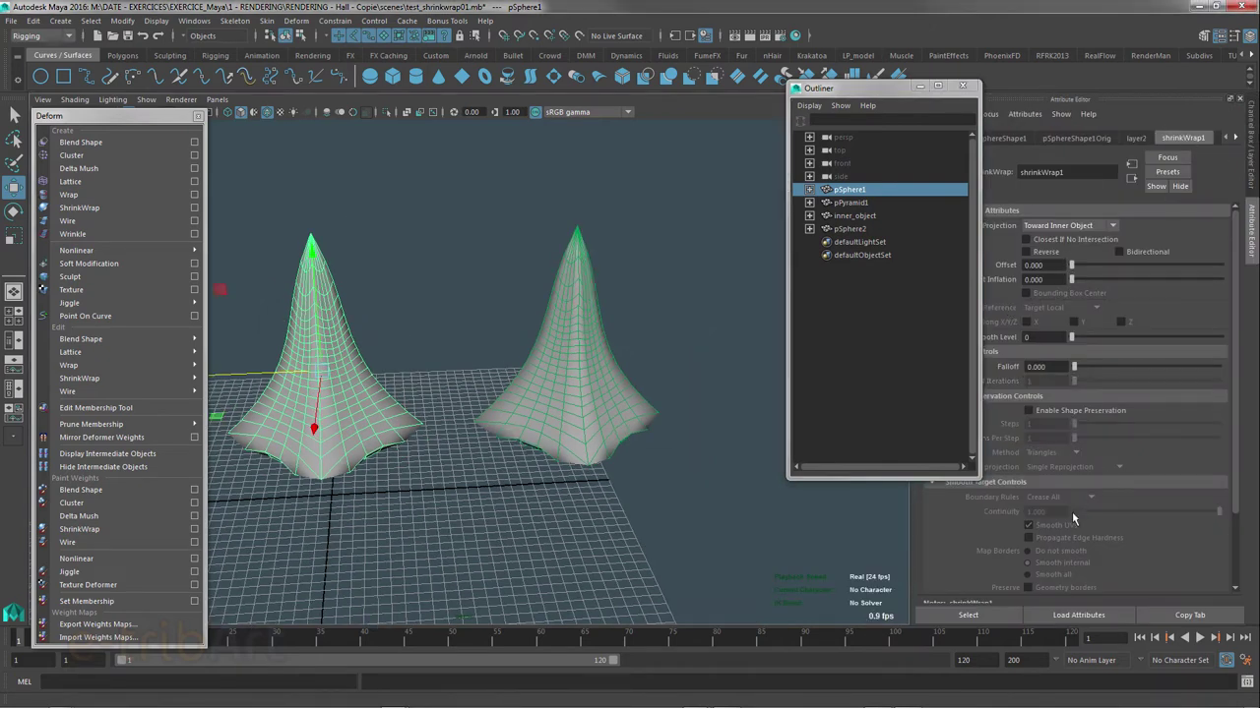
{"action": "left_click_drag", "start_coordinate": [1236, 446], "coordinate": [1227, 549]}
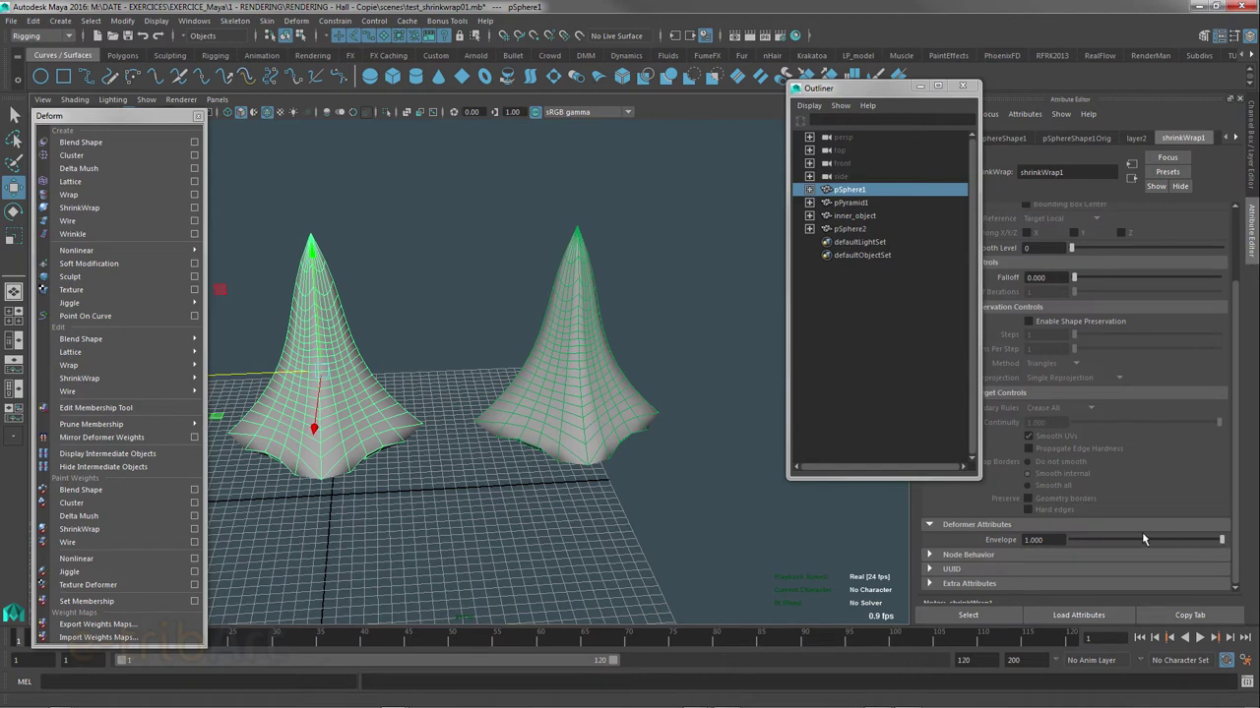
- Set the shrinkWrap1 envelope to 0 and duplicate the round sphere as pSphere3, shifted left
{"action": "left_click_drag", "start_coordinate": [1141, 539], "coordinate": [1026, 547]}
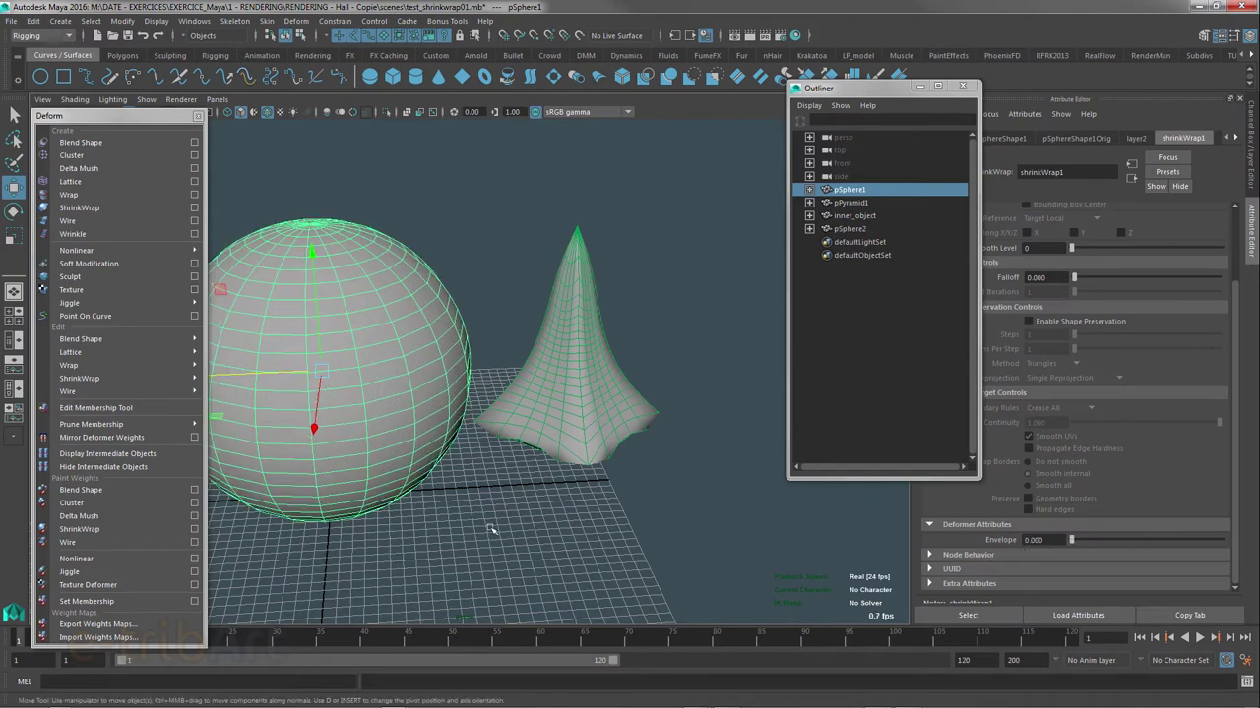
{"action": "left_click_drag", "start_coordinate": [492, 530], "coordinate": [679, 463], "text": "alt"}
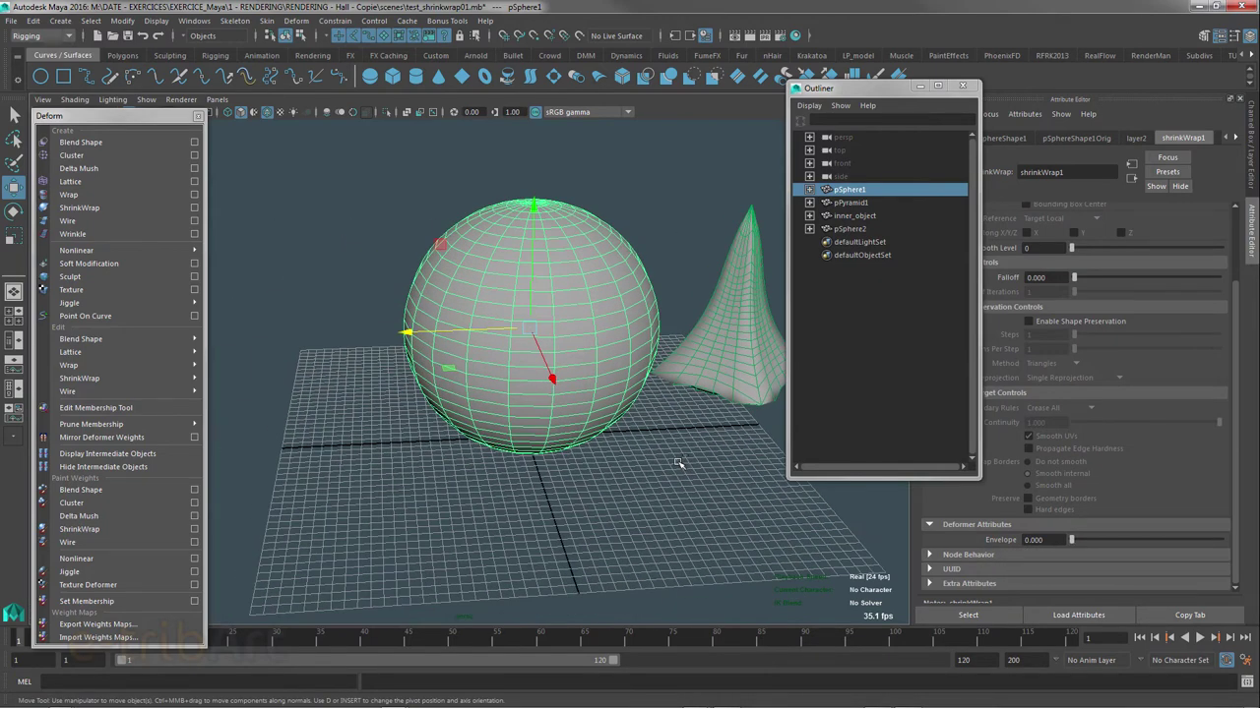
{"action": "key", "text": "ctrl+d"}
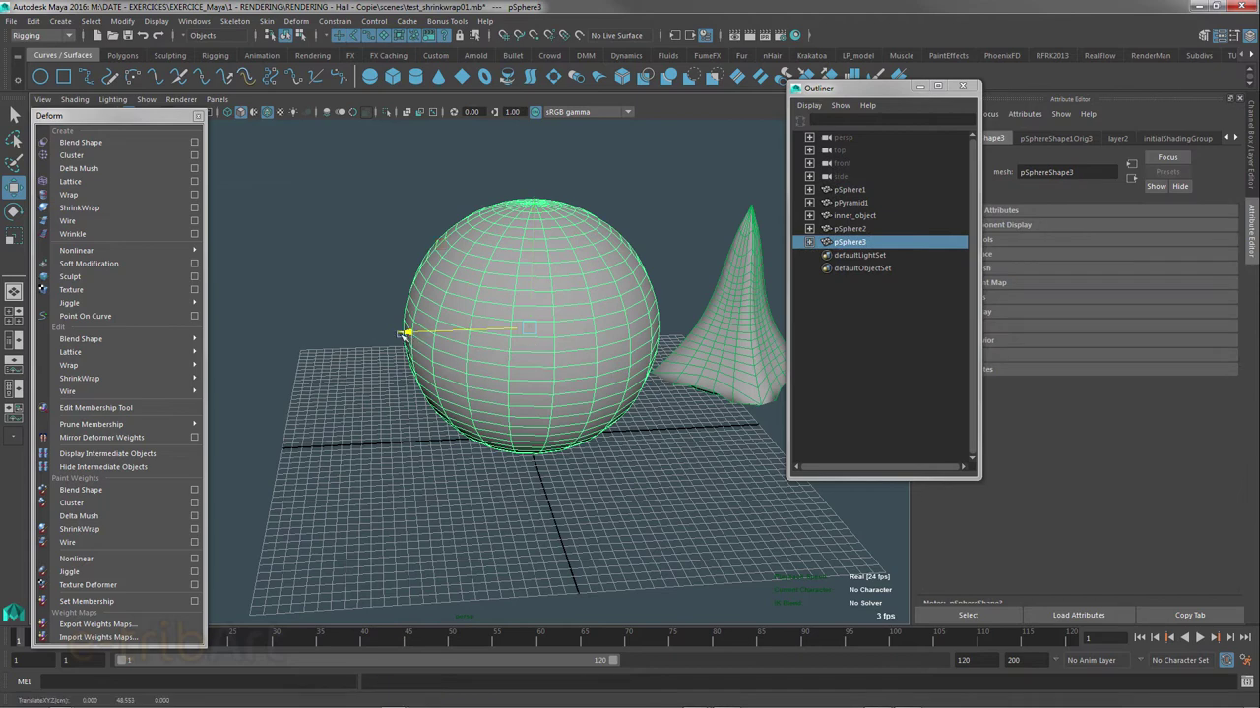
{"action": "left_click_drag", "start_coordinate": [414, 337], "coordinate": [111, 338]}
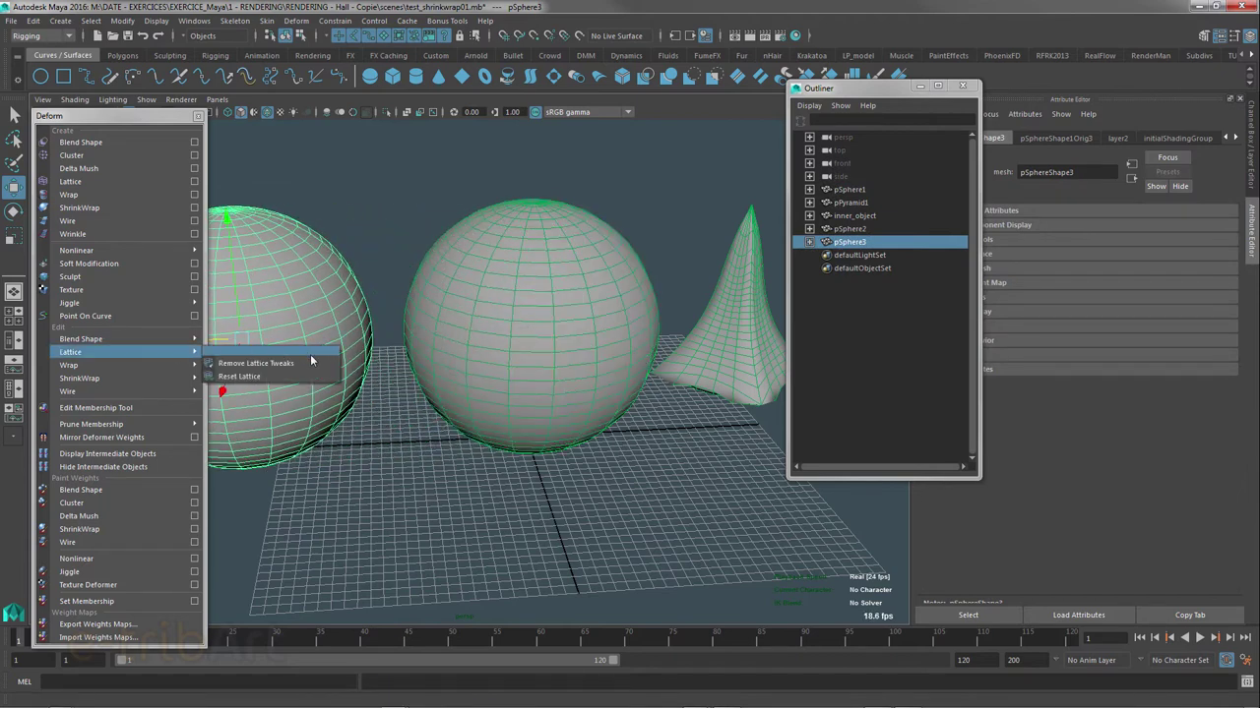
- Move pSphere3 and the pSphere2 cone down along Y
{"action": "left_click", "coordinate": [367, 231]}
{"action": "mouse_move", "coordinate": [374, 275]}
{"action": "left_mouse_down", "text": "alt"}
{"action": "mouse_move", "coordinate": [383, 330]}
{"action": "mouse_move", "coordinate": [442, 341]}
{"action": "left_mouse_up", "text": "alt"}
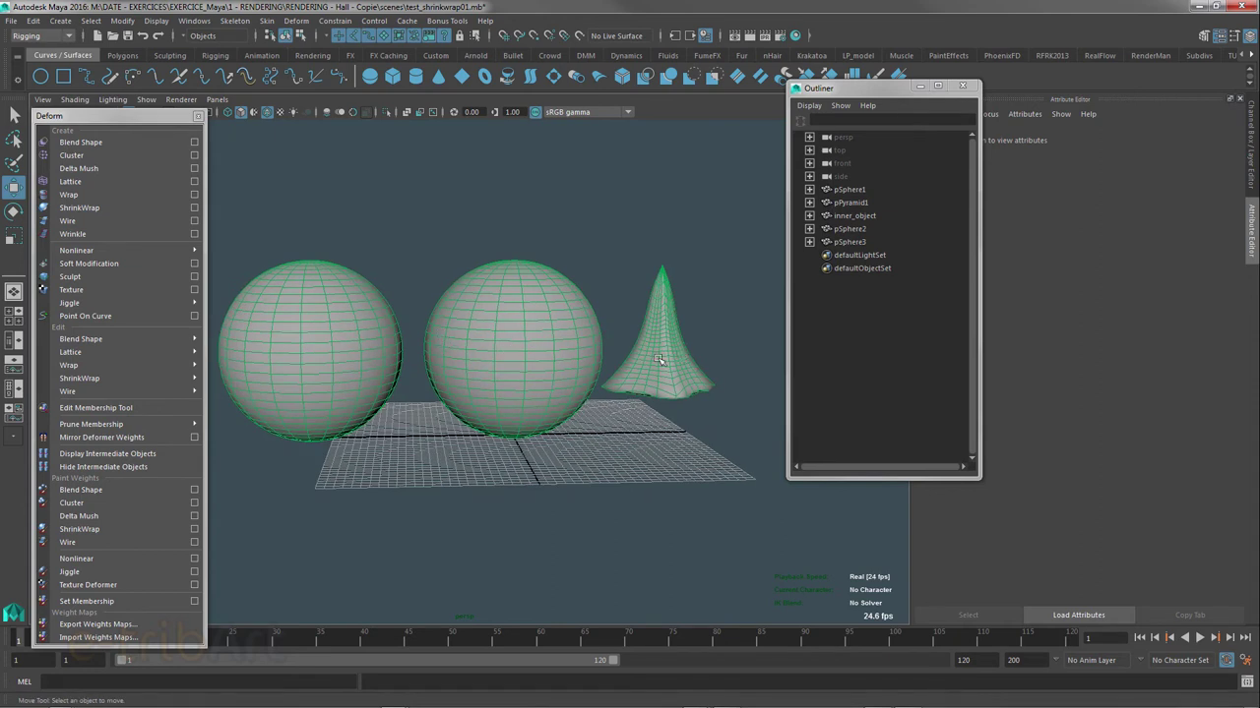
{"action": "left_click", "coordinate": [508, 348]}
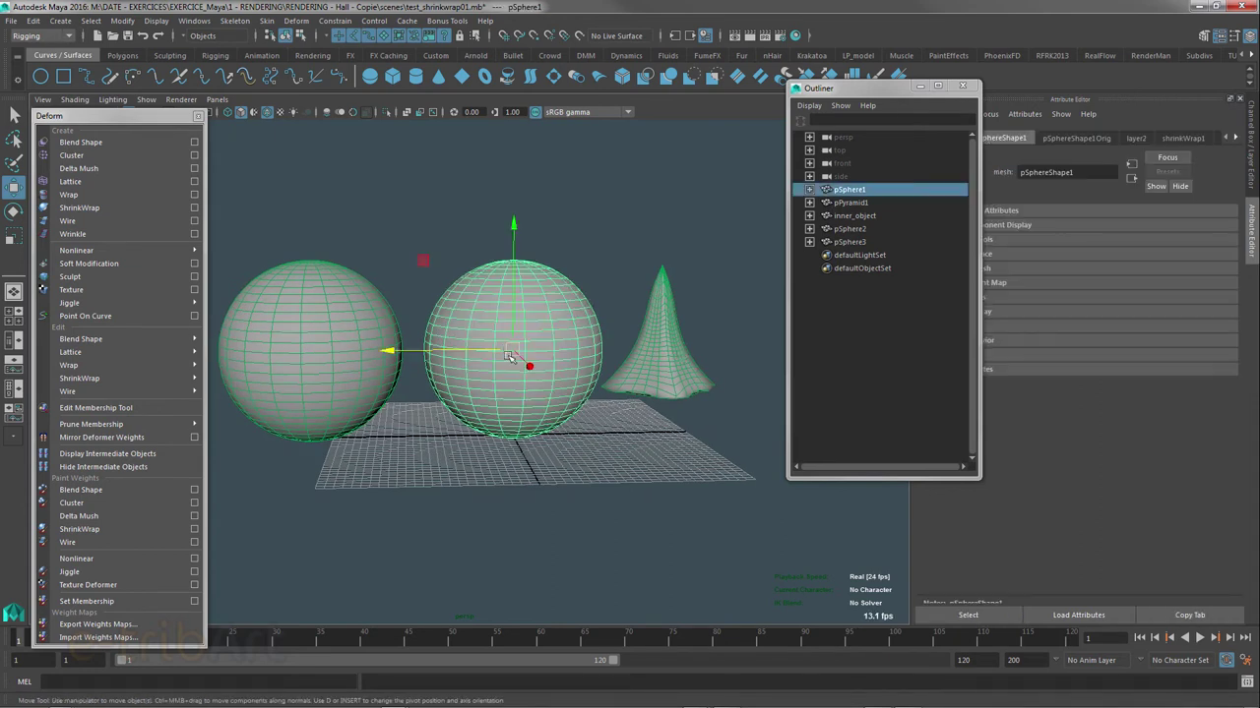
{"action": "left_click", "coordinate": [331, 347]}
{"action": "left_click_drag", "start_coordinate": [309, 233], "coordinate": [317, 386]}
{"action": "left_click", "coordinate": [651, 375]}
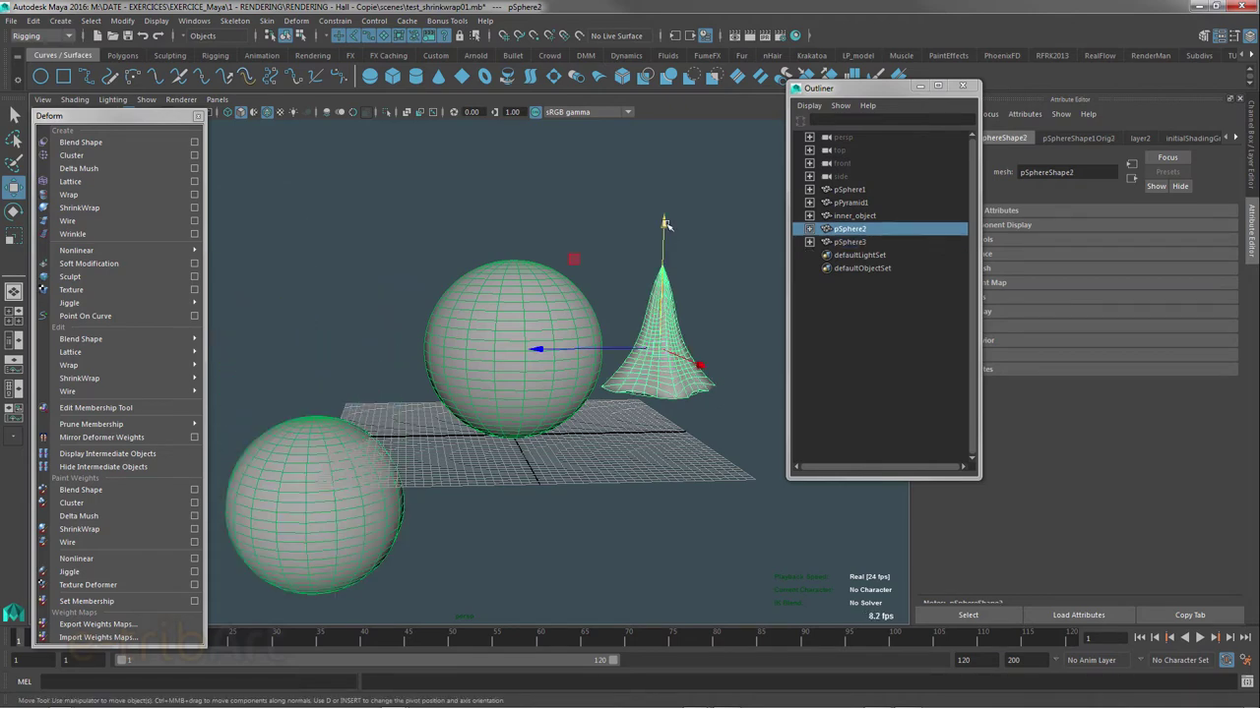
{"action": "mouse_move", "coordinate": [667, 225]}
{"action": "left_mouse_down"}
{"action": "mouse_move", "coordinate": [666, 369]}
{"action": "mouse_move", "coordinate": [682, 416]}
{"action": "mouse_move", "coordinate": [580, 310]}
{"action": "left_mouse_up"}
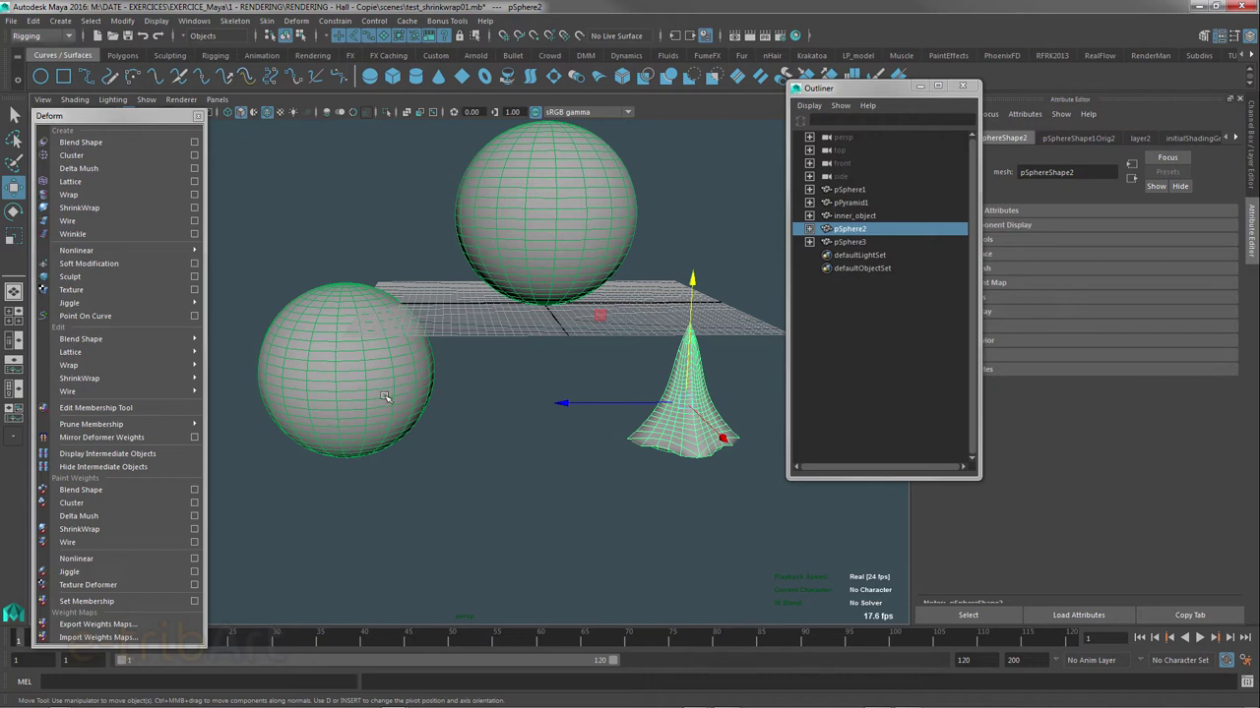
- Place pSphere3 beneath the upper sphere, then select pSphere2 and pSphere3 together
{"action": "left_click", "coordinate": [383, 397]}
{"action": "left_click_drag", "start_coordinate": [270, 374], "coordinate": [500, 411]}
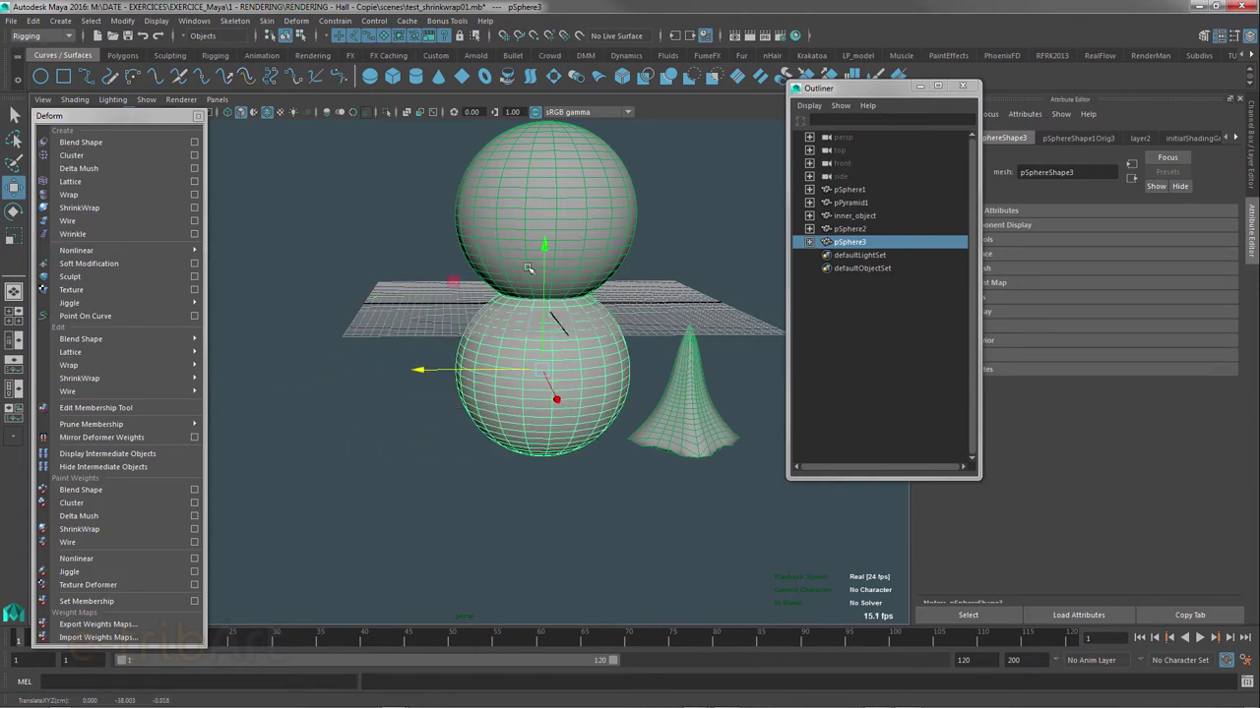
{"action": "mouse_move", "coordinate": [542, 252]}
{"action": "left_mouse_down"}
{"action": "mouse_move", "coordinate": [542, 305]}
{"action": "mouse_move", "coordinate": [543, 282]}
{"action": "left_mouse_up"}
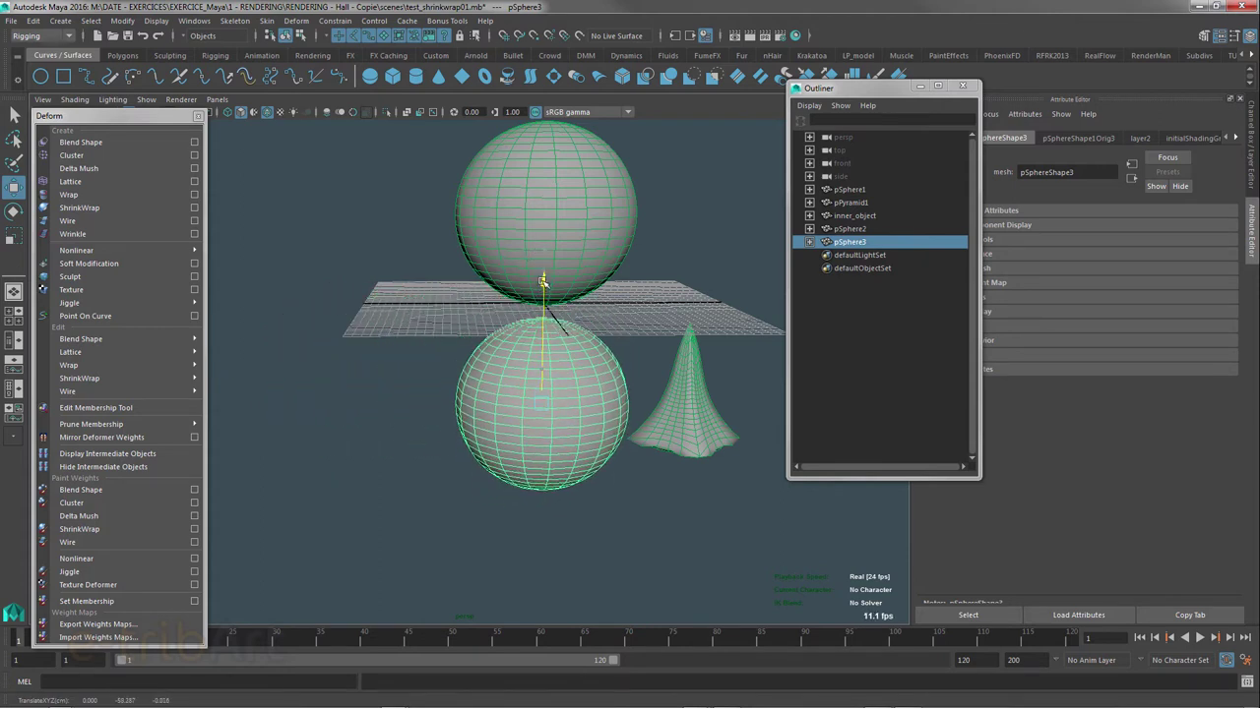
{"action": "left_click", "coordinate": [692, 415]}
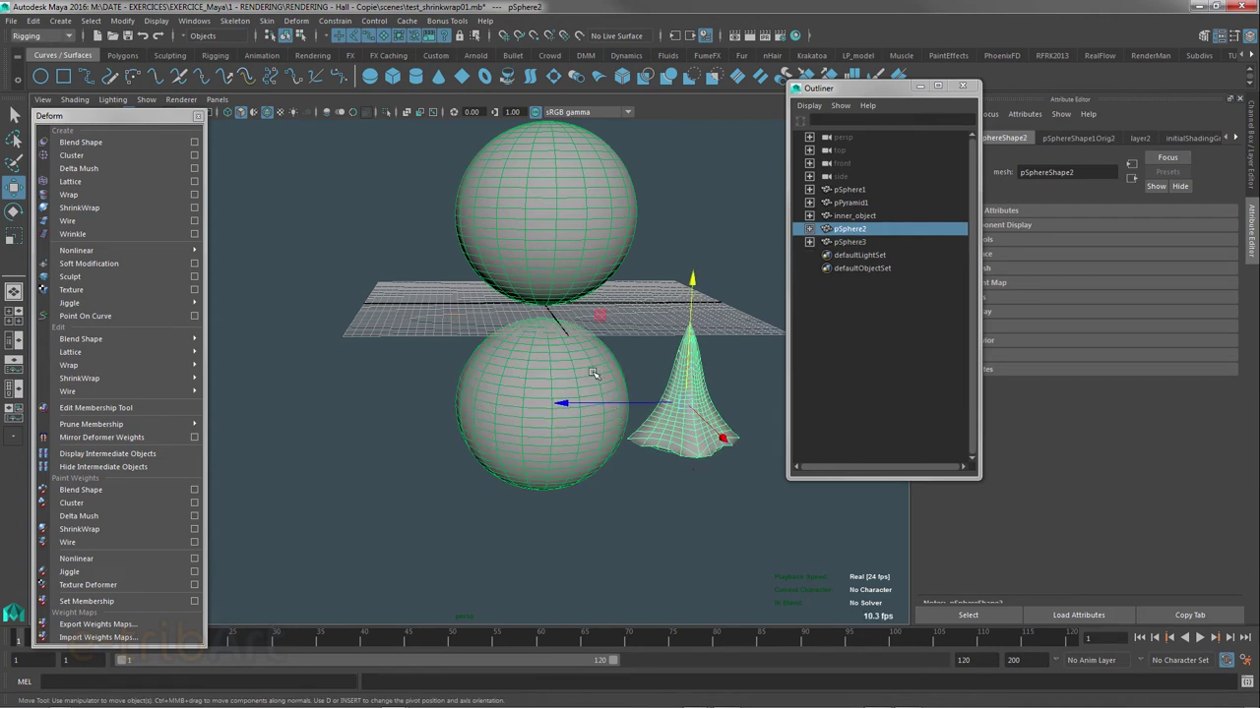
{"action": "left_click", "coordinate": [593, 374], "text": "shift"}
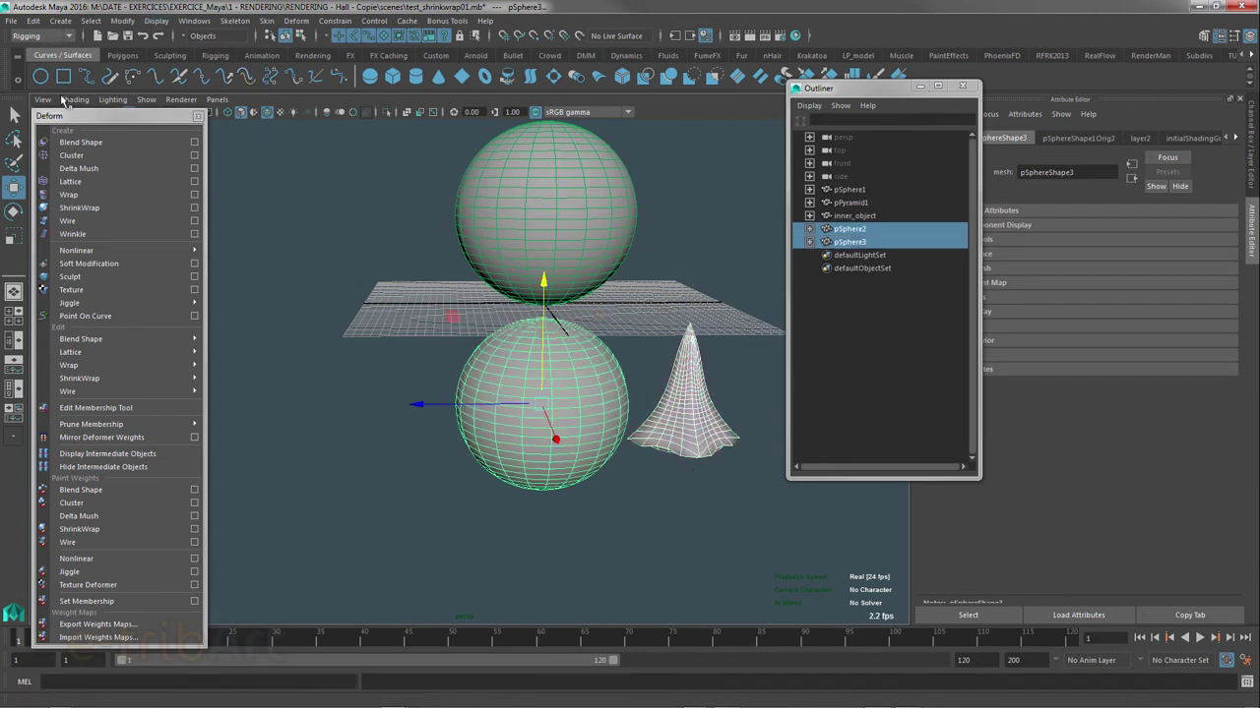
- Create blendShape1 with the pSphere2 cone as the target for pSphere3
{"action": "left_click", "coordinate": [194, 142]}
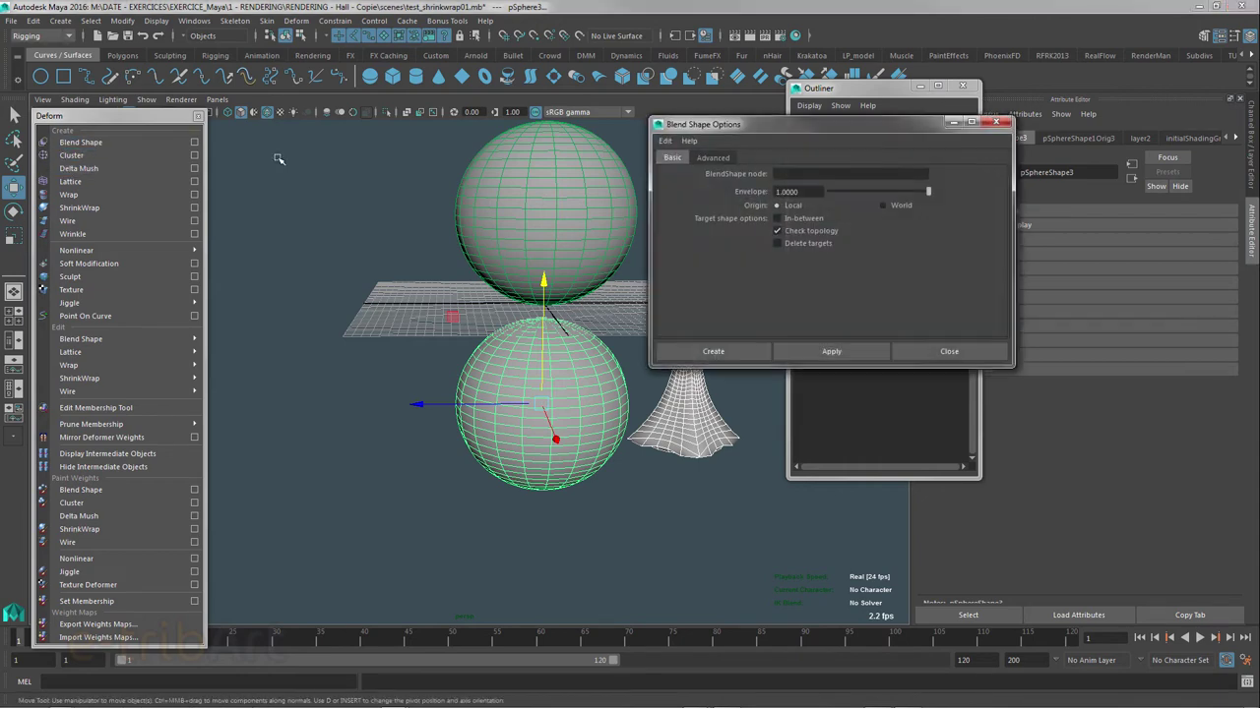
{"action": "left_click_drag", "start_coordinate": [776, 124], "coordinate": [219, 65]}
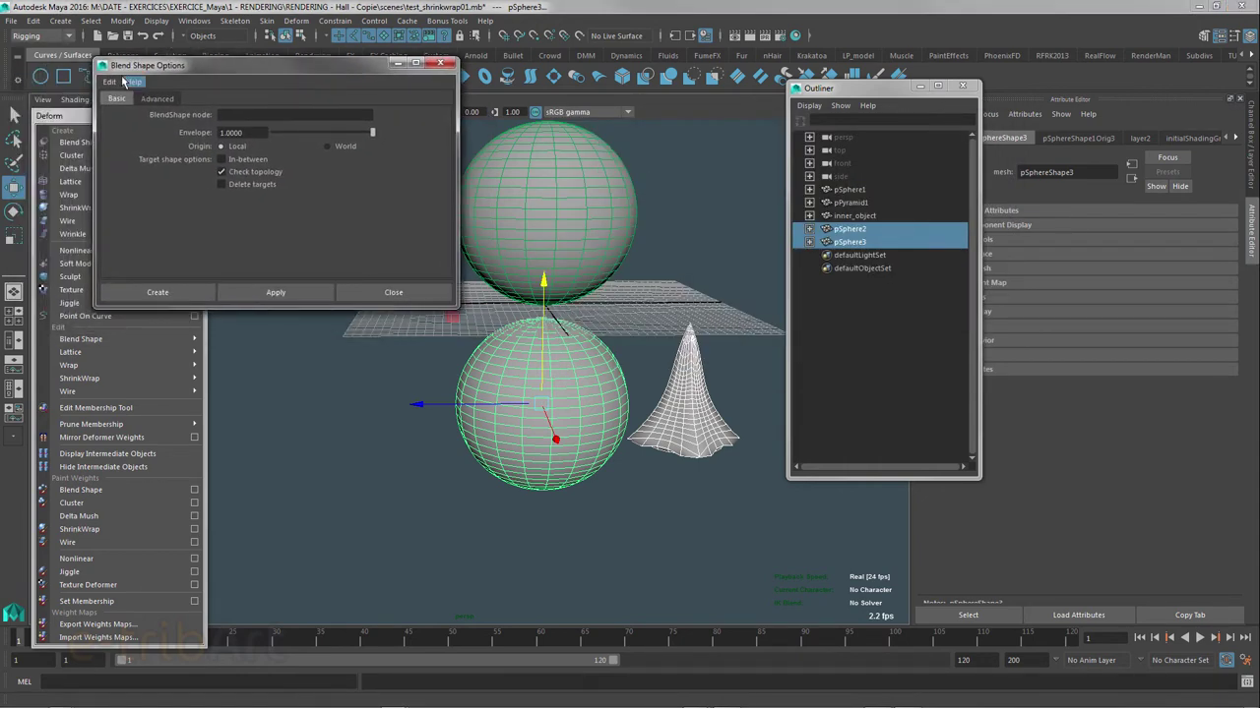
{"action": "left_click", "coordinate": [123, 81]}
{"action": "left_click", "coordinate": [123, 116]}
{"action": "left_click", "coordinate": [174, 294]}
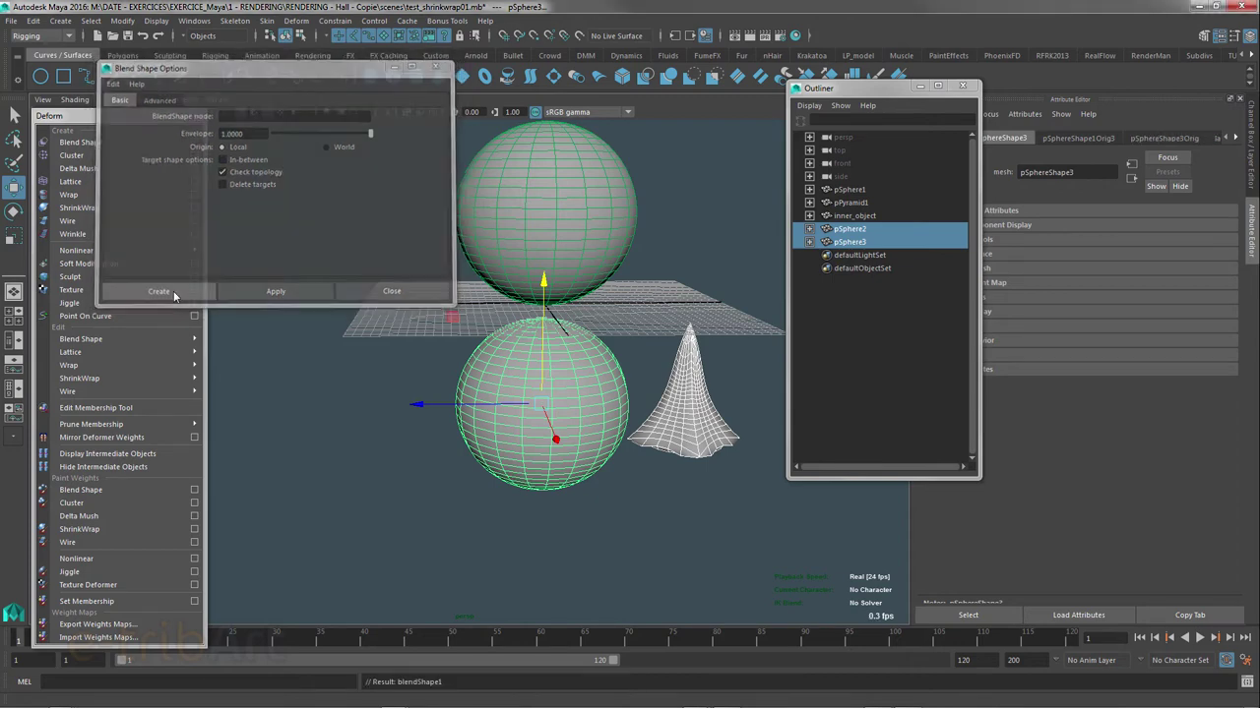
- With only pSphere3 selected, bring up the Animation Editors list
{"action": "left_click", "coordinate": [378, 362]}
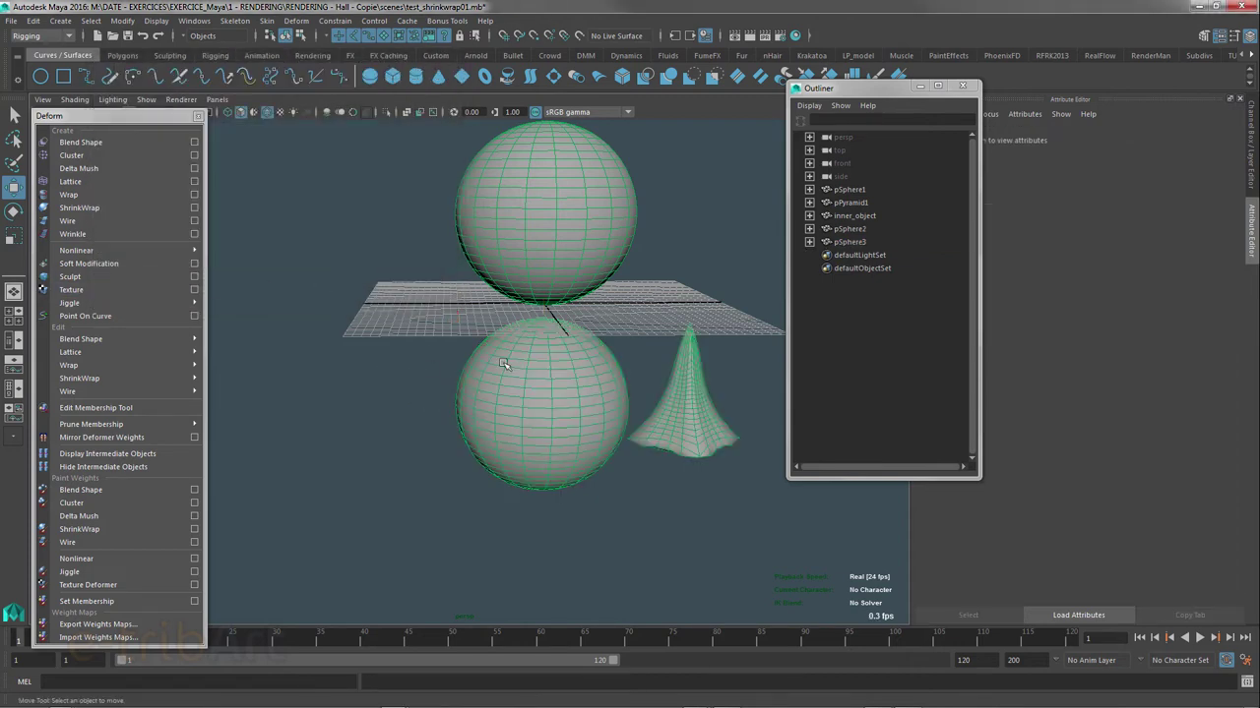
{"action": "left_click", "coordinate": [497, 366]}
{"action": "left_click", "coordinate": [195, 21]}
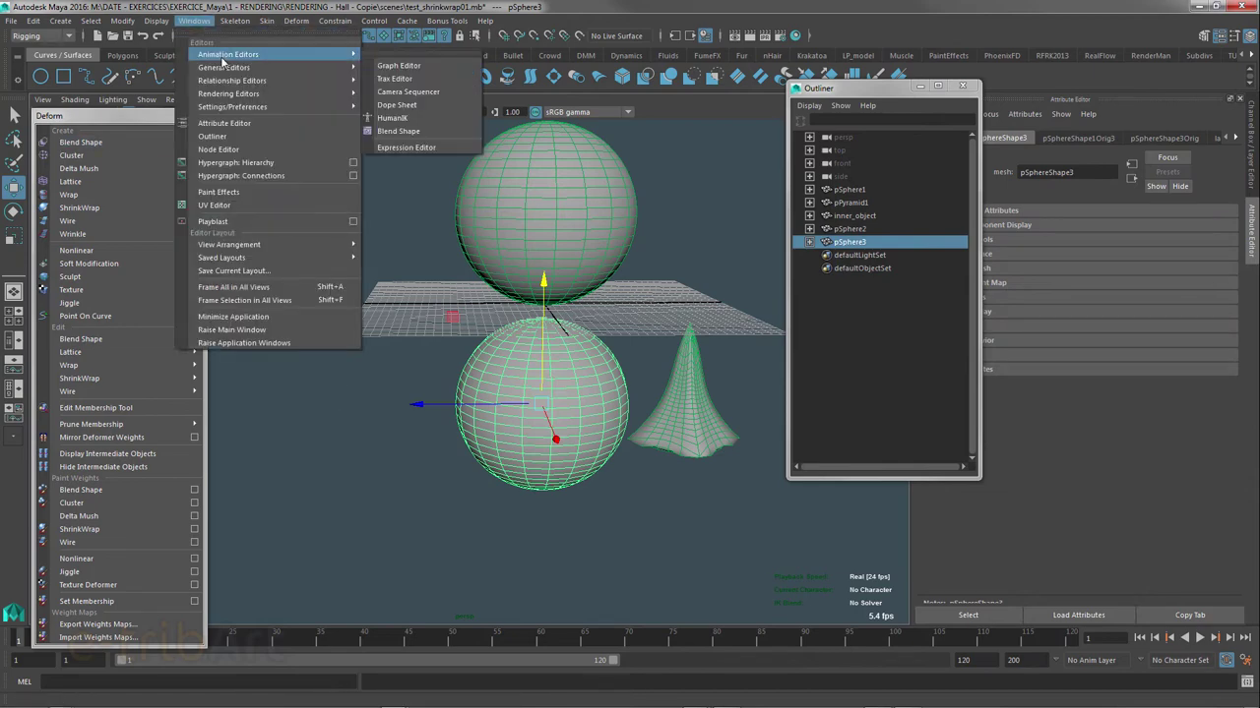
{"action": "mouse_move", "coordinate": [228, 54]}
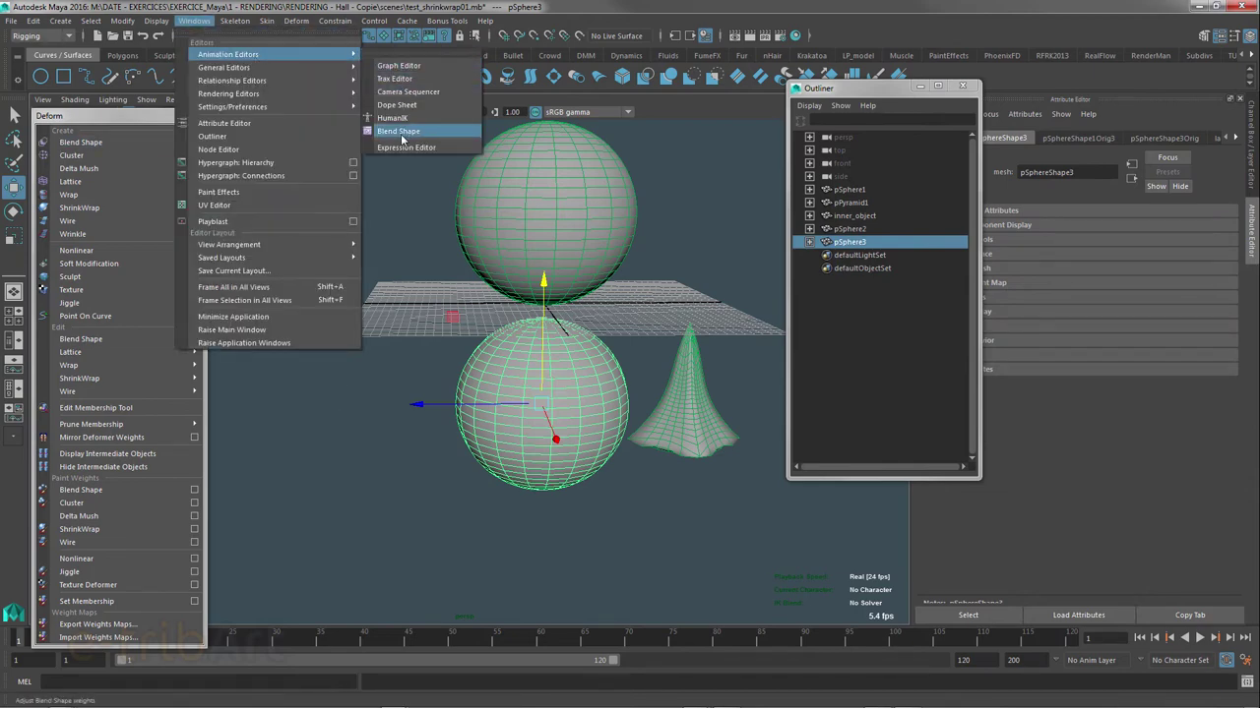
- In the Blend Shape editor, set blendShape1's pSphere2 weight to 1.000, testing it down and back
{"action": "left_click", "coordinate": [401, 138]}
{"action": "mouse_move", "coordinate": [713, 131]}
{"action": "left_mouse_down"}
{"action": "mouse_move", "coordinate": [82, 102]}
{"action": "mouse_move", "coordinate": [165, 131]}
{"action": "left_mouse_up"}
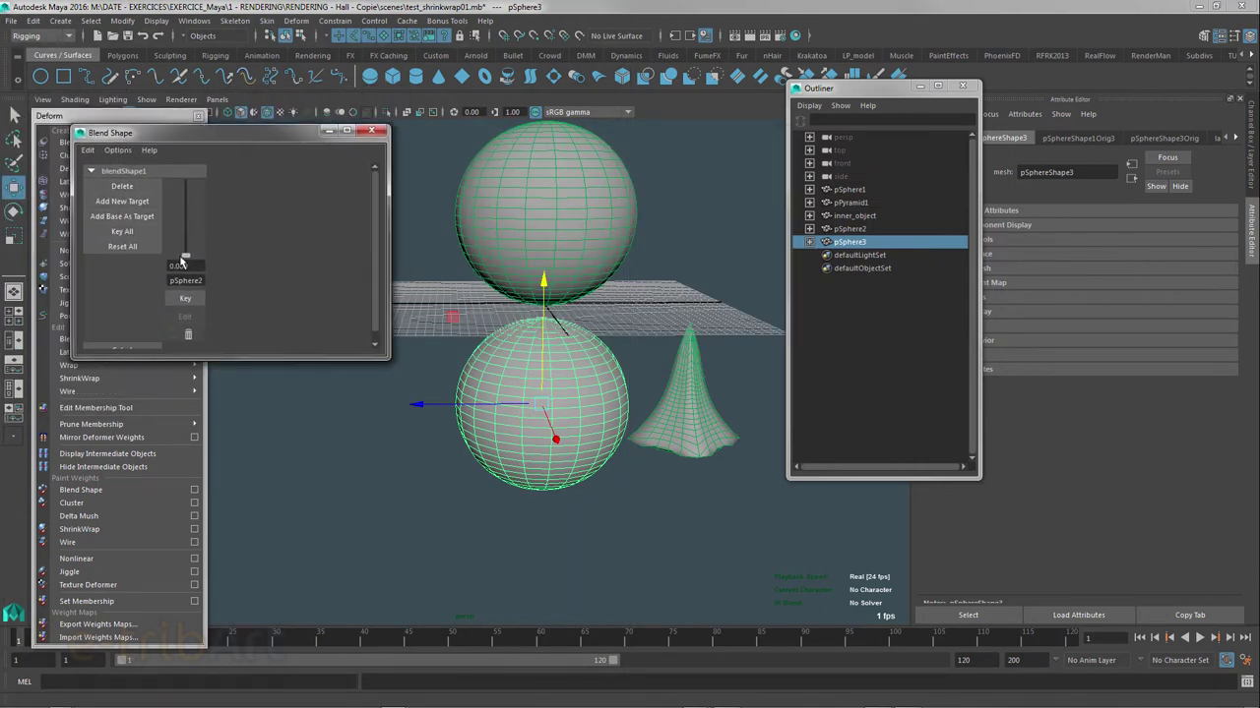
{"action": "left_click_drag", "start_coordinate": [185, 259], "coordinate": [182, 174]}
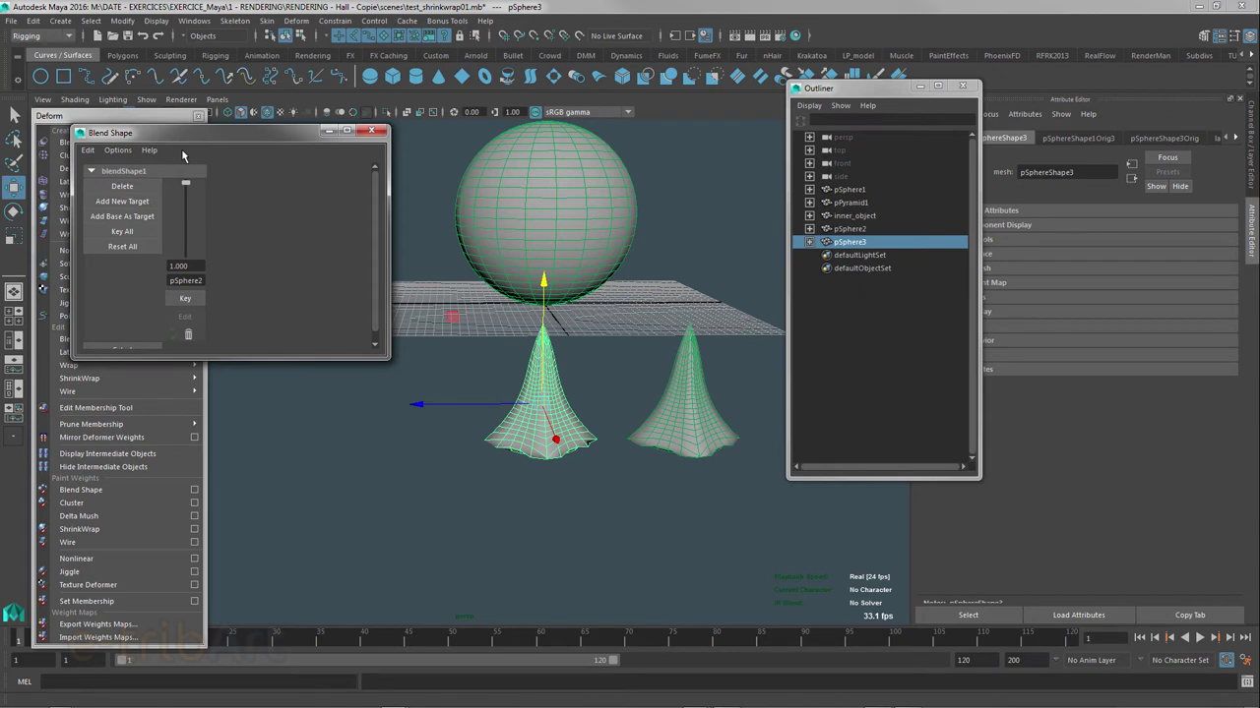
{"action": "mouse_move", "coordinate": [185, 183]}
{"action": "left_mouse_down"}
{"action": "mouse_move", "coordinate": [186, 254]}
{"action": "mouse_move", "coordinate": [200, 173]}
{"action": "mouse_move", "coordinate": [197, 254]}
{"action": "mouse_move", "coordinate": [202, 181]}
{"action": "left_mouse_up"}
{"action": "mouse_move", "coordinate": [207, 175]}
{"action": "left_mouse_down"}
{"action": "mouse_move", "coordinate": [209, 250]}
{"action": "mouse_move", "coordinate": [208, 165]}
{"action": "left_mouse_up"}
- Frame both cones from above and narrow the Blend Shape editor window
{"action": "scroll", "coordinate": [578, 374], "scroll_direction": "up", "scroll_amount": 2}
{"action": "scroll", "coordinate": [578, 375], "scroll_direction": "up", "scroll_amount": 2}
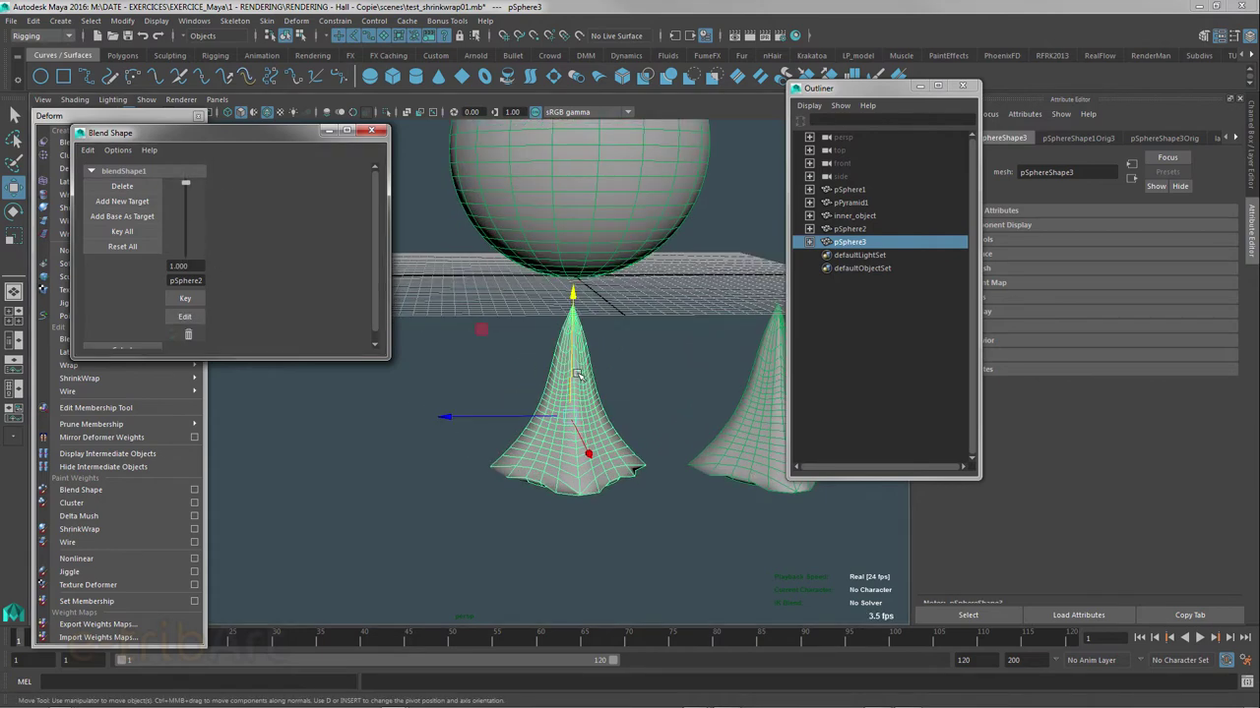
{"action": "middle_click_drag", "start_coordinate": [578, 375], "coordinate": [463, 338], "text": "alt"}
{"action": "mouse_move", "coordinate": [634, 395]}
{"action": "left_mouse_down", "text": "alt"}
{"action": "mouse_move", "coordinate": [581, 436]}
{"action": "mouse_move", "coordinate": [444, 459]}
{"action": "mouse_move", "coordinate": [531, 416]}
{"action": "mouse_move", "coordinate": [469, 438]}
{"action": "mouse_move", "coordinate": [433, 373]}
{"action": "left_mouse_up", "text": "alt"}
{"action": "scroll", "coordinate": [582, 433], "scroll_direction": "up", "scroll_amount": 2}
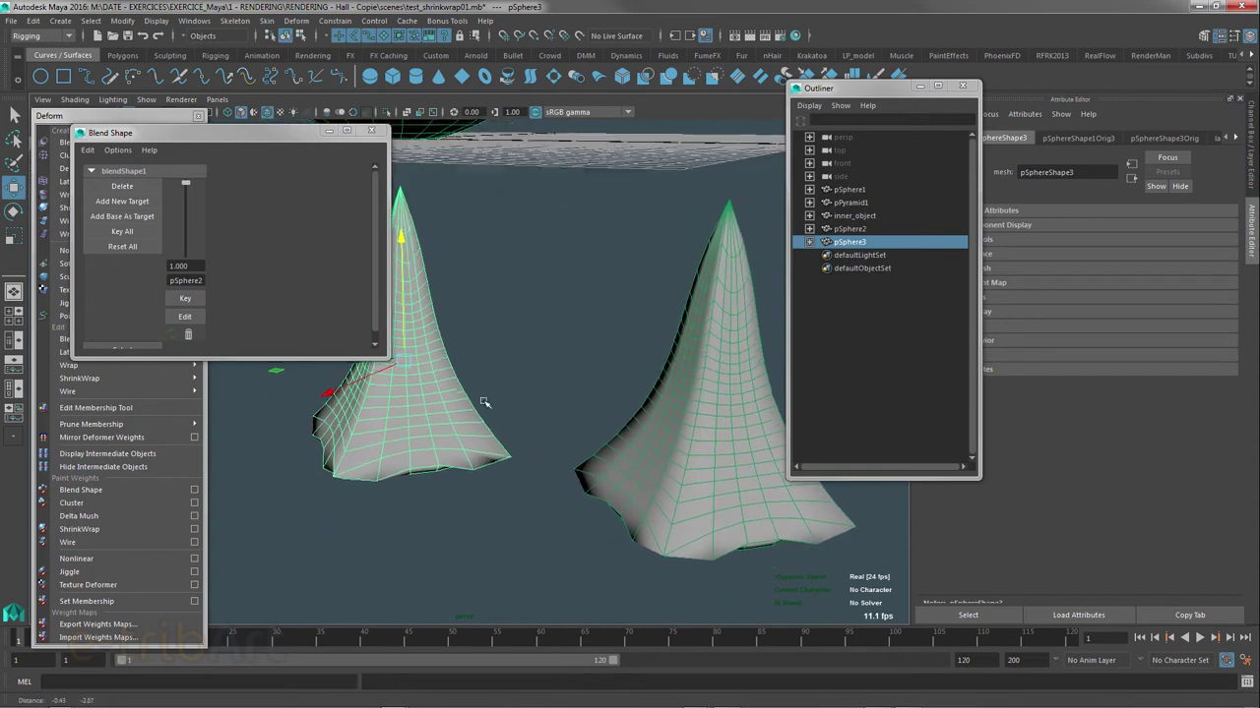
{"action": "left_click_drag", "start_coordinate": [388, 178], "coordinate": [267, 178]}
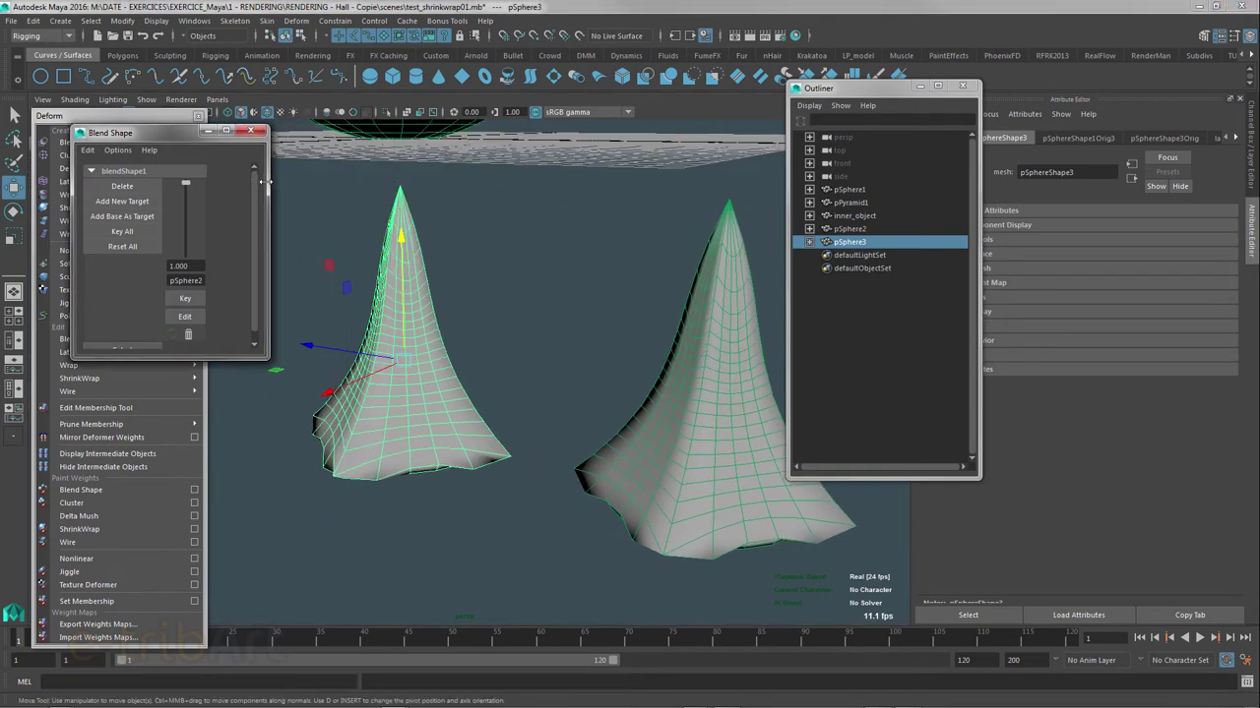
{"action": "mouse_move", "coordinate": [629, 434]}
{"action": "left_mouse_down", "text": "alt"}
{"action": "mouse_move", "coordinate": [587, 413]}
{"action": "mouse_move", "coordinate": [581, 386]}
{"action": "mouse_move", "coordinate": [596, 394]}
{"action": "mouse_move", "coordinate": [615, 457]}
{"action": "mouse_move", "coordinate": [562, 413]}
{"action": "mouse_move", "coordinate": [618, 478]}
{"action": "mouse_move", "coordinate": [590, 459]}
{"action": "left_mouse_up", "text": "alt"}
- Select an edge near the base of the pSphere2 cone
{"action": "left_click", "coordinate": [600, 405]}
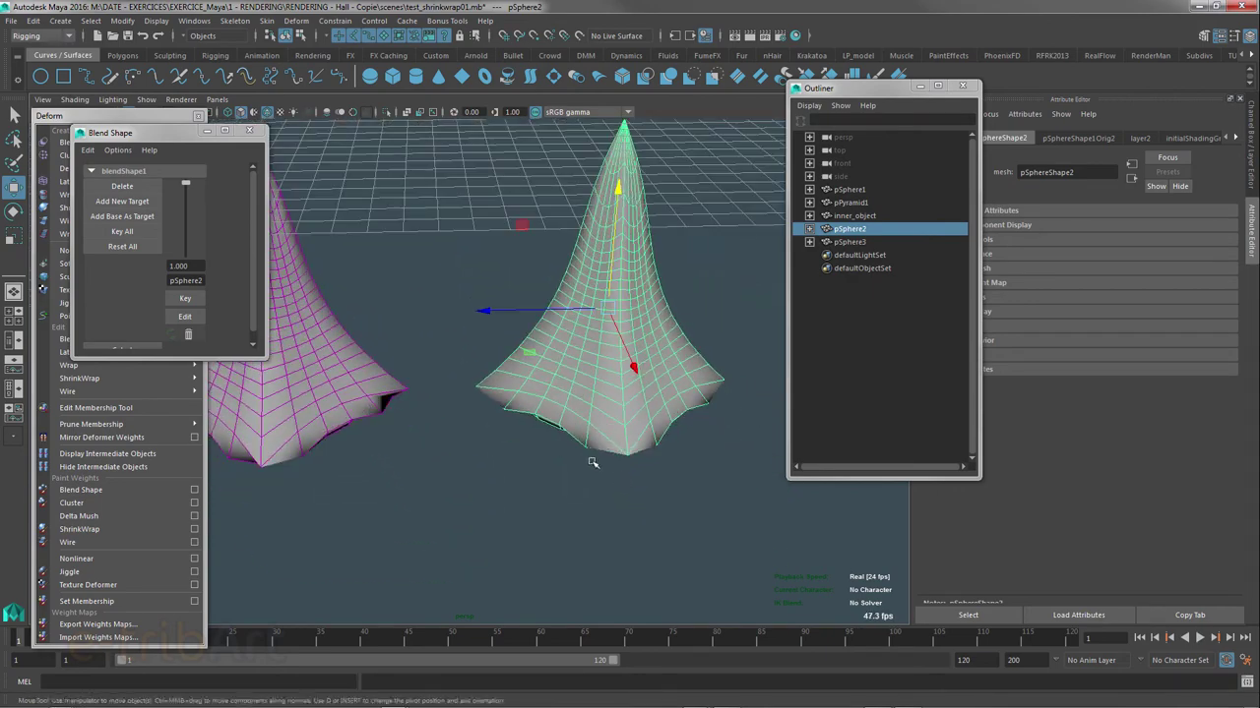
{"action": "scroll", "coordinate": [590, 459], "scroll_direction": "up", "scroll_amount": 3}
{"action": "right_click_drag", "start_coordinate": [575, 317], "coordinate": [577, 280]}
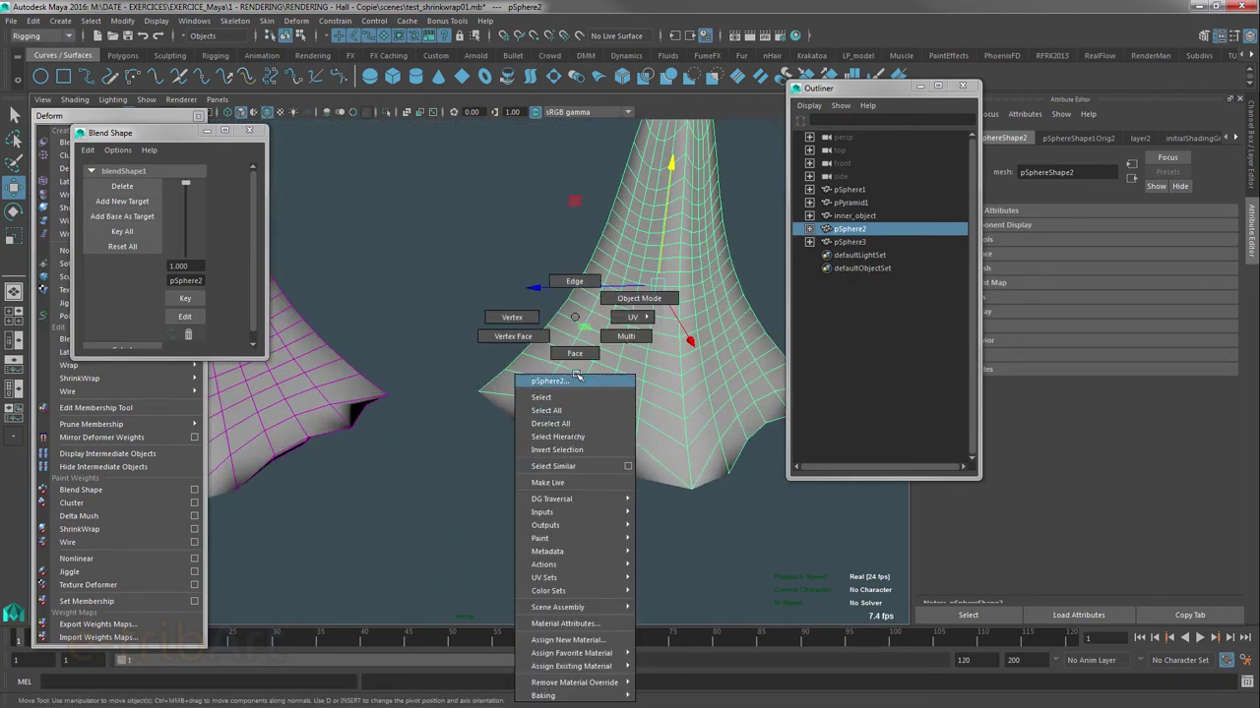
{"action": "left_click", "coordinate": [575, 436]}
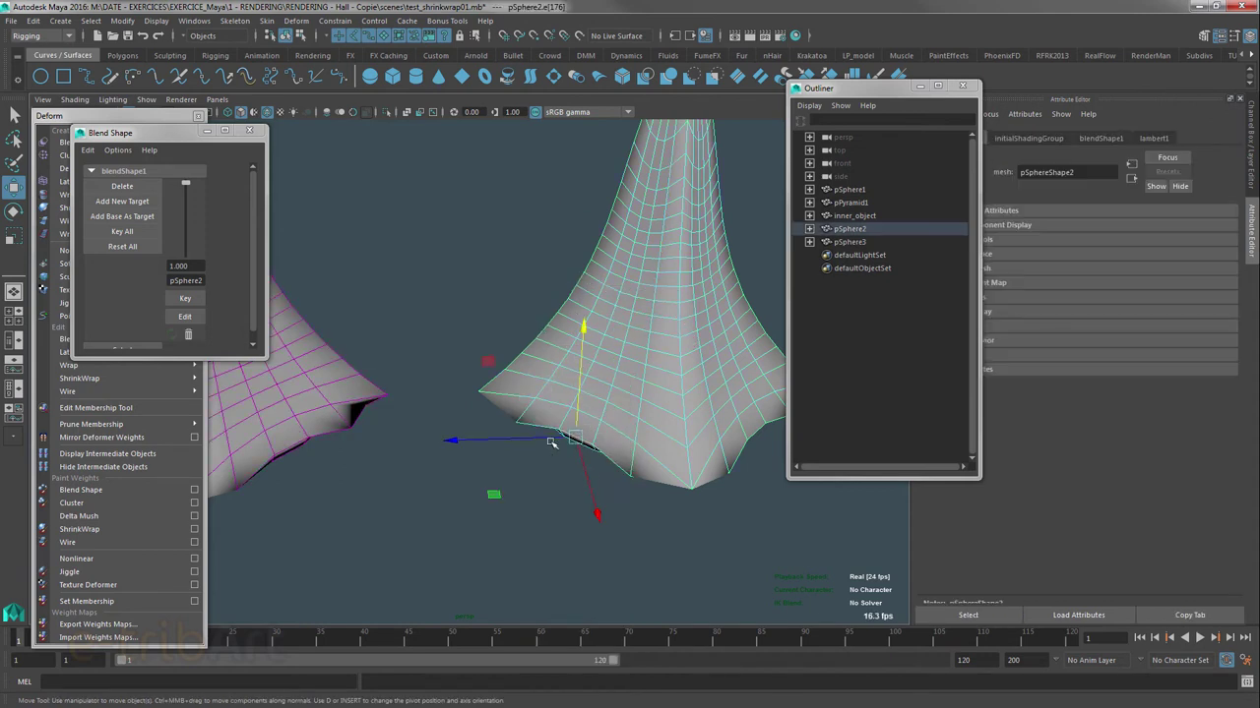
{"action": "left_click_drag", "start_coordinate": [678, 464], "coordinate": [595, 476], "text": "alt"}
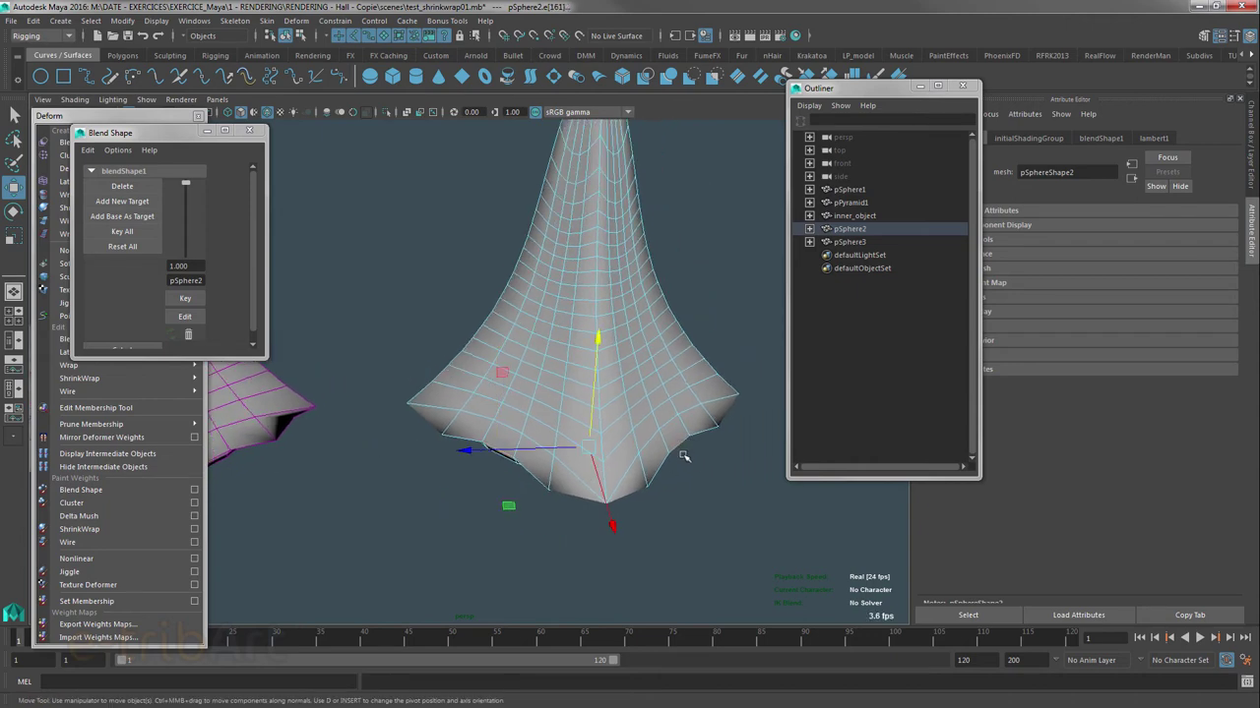
{"action": "mouse_move", "coordinate": [687, 457]}
{"action": "left_mouse_down", "text": "alt"}
{"action": "mouse_move", "coordinate": [521, 472]}
{"action": "mouse_move", "coordinate": [444, 463]}
{"action": "mouse_move", "coordinate": [502, 457]}
{"action": "left_mouse_up", "text": "alt"}
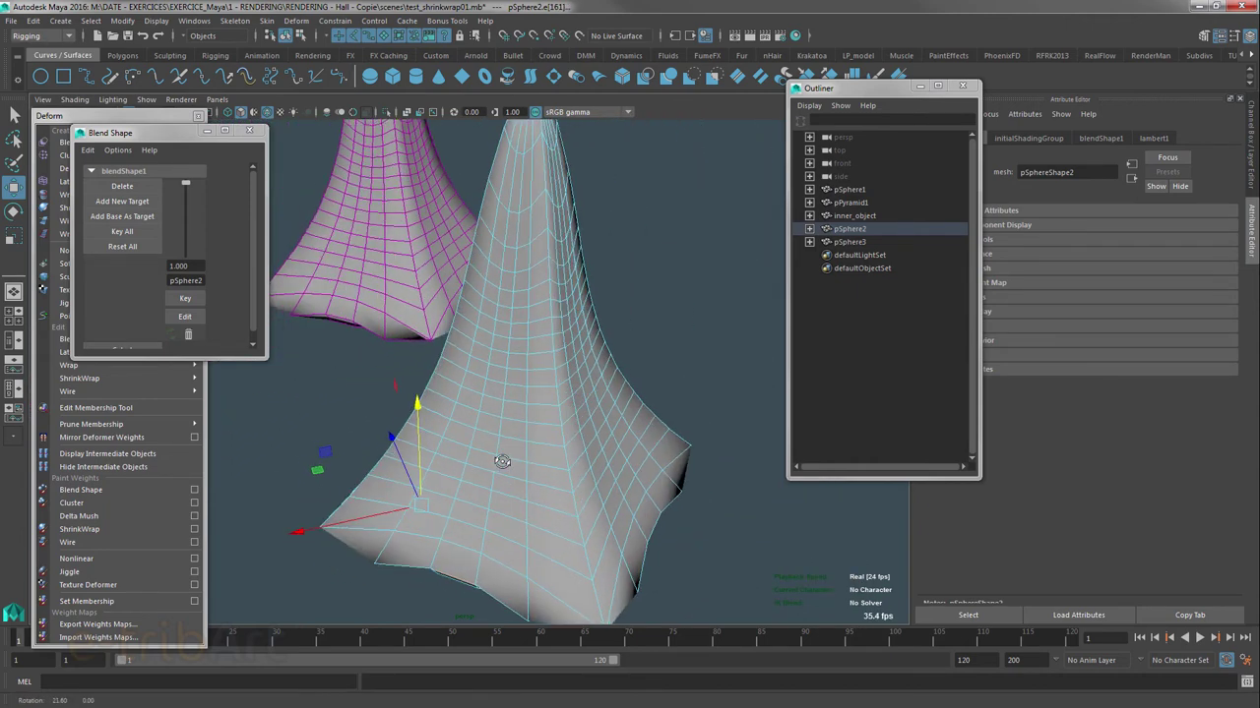
{"action": "key", "text": "ctrl+z"}
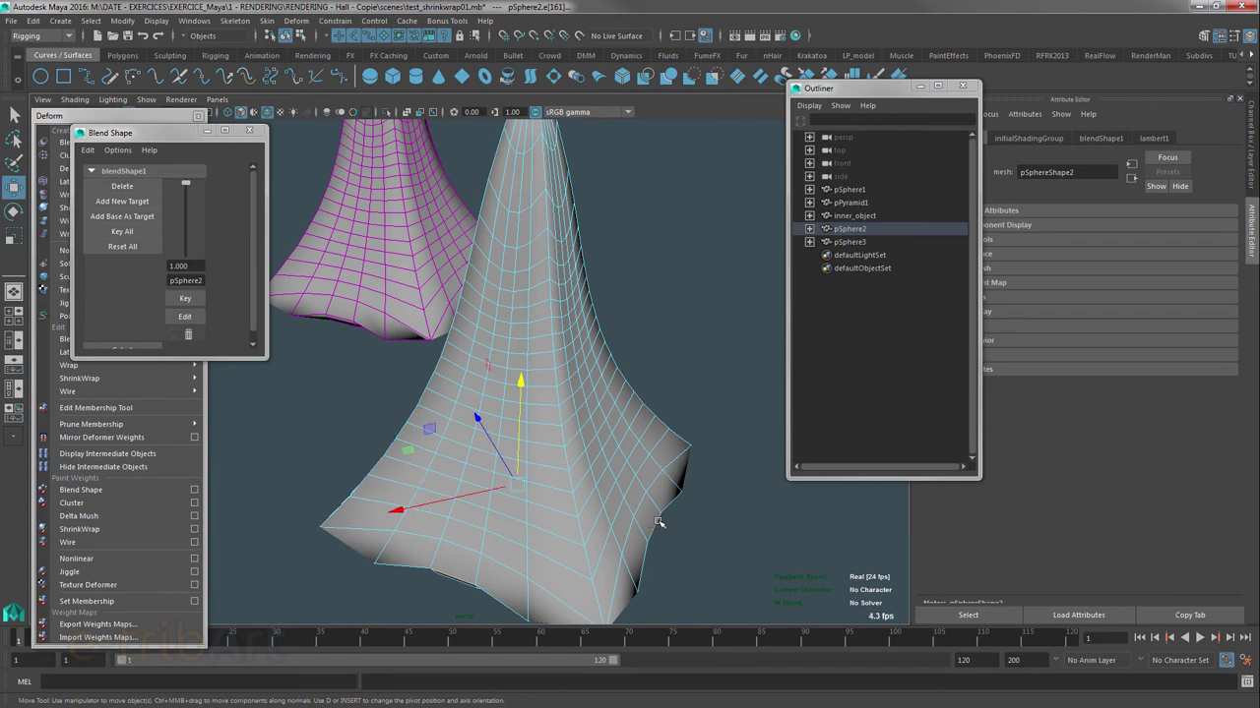
{"action": "mouse_move", "coordinate": [660, 523]}
{"action": "left_mouse_down", "text": "alt"}
{"action": "mouse_move", "coordinate": [521, 536]}
{"action": "mouse_move", "coordinate": [551, 512]}
{"action": "mouse_move", "coordinate": [480, 523]}
{"action": "left_mouse_up", "text": "alt"}
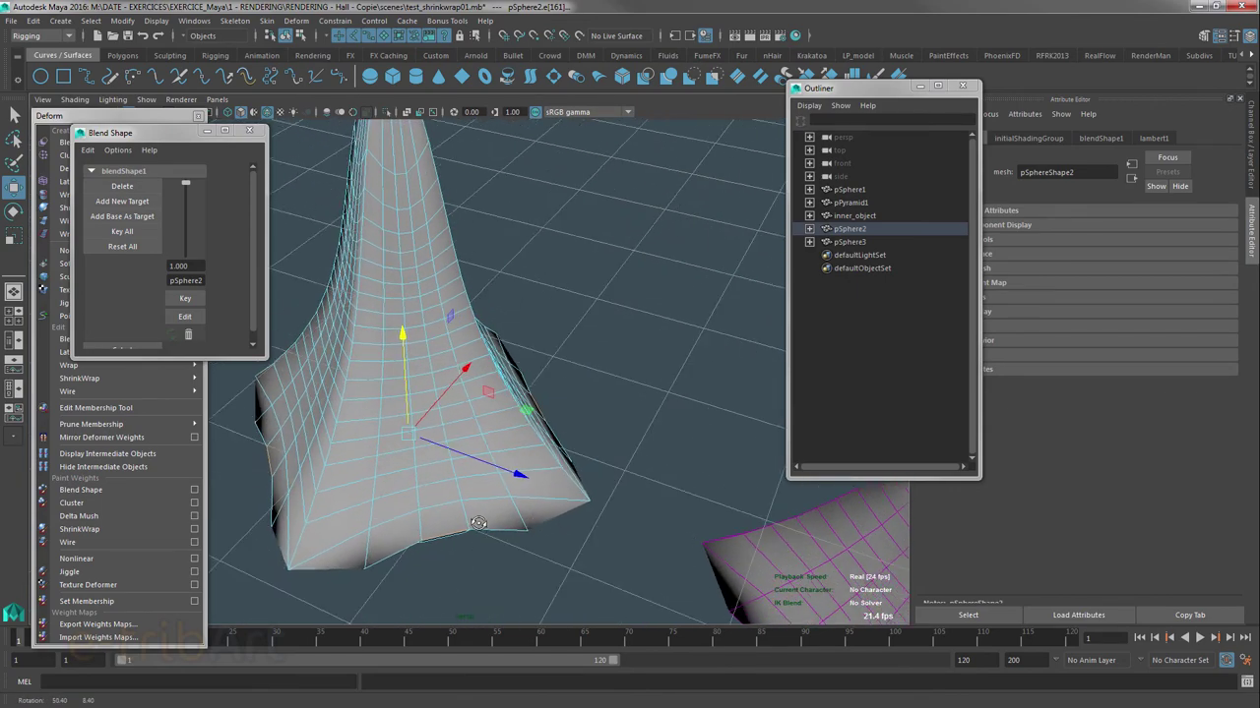
- Scale the selected base edge slightly outward, undoing the final extra scale
{"action": "key", "text": "r"}
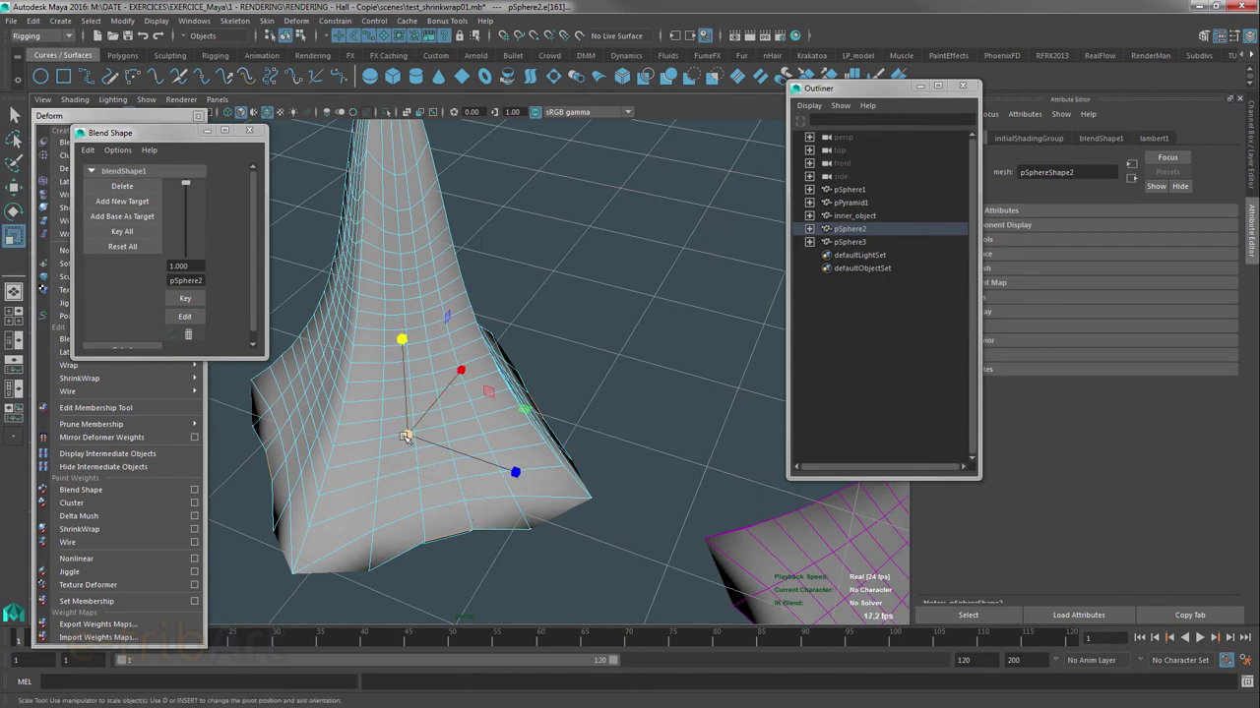
{"action": "left_click_drag", "start_coordinate": [405, 436], "coordinate": [415, 439]}
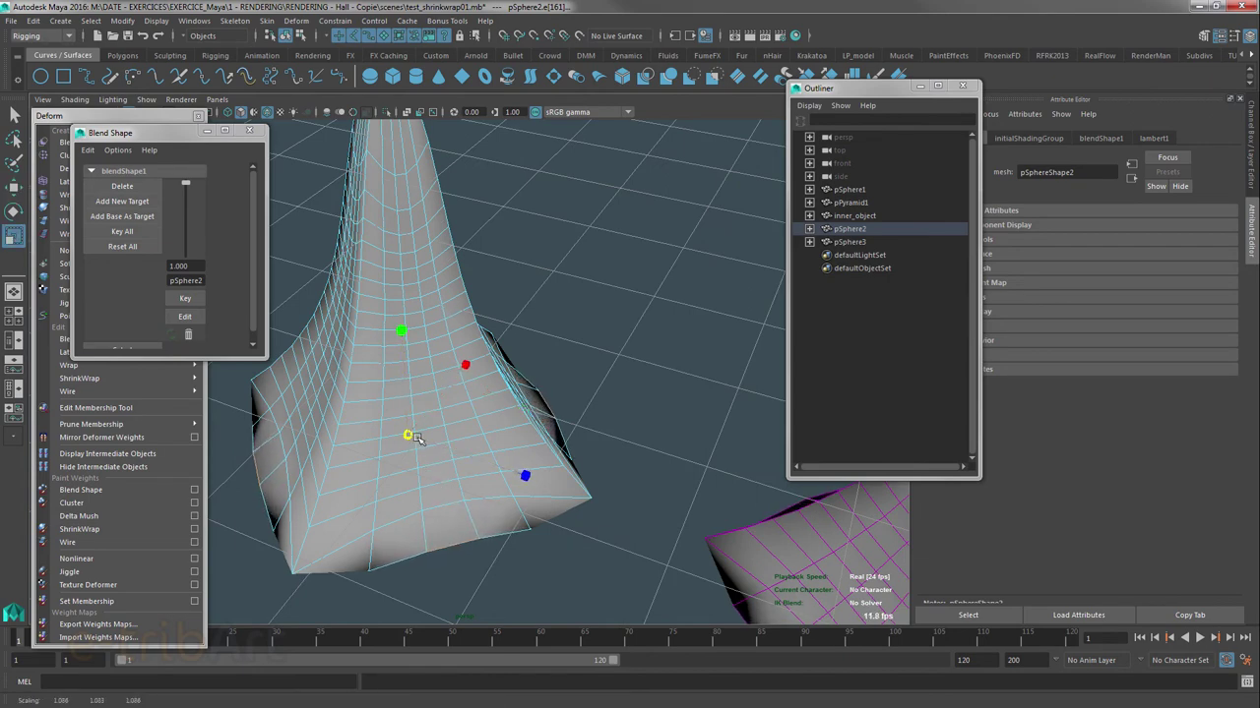
{"action": "mouse_move", "coordinate": [415, 439]}
{"action": "left_mouse_down", "text": "alt"}
{"action": "mouse_move", "coordinate": [591, 468]}
{"action": "mouse_move", "coordinate": [556, 451]}
{"action": "mouse_move", "coordinate": [625, 451]}
{"action": "left_mouse_up", "text": "alt"}
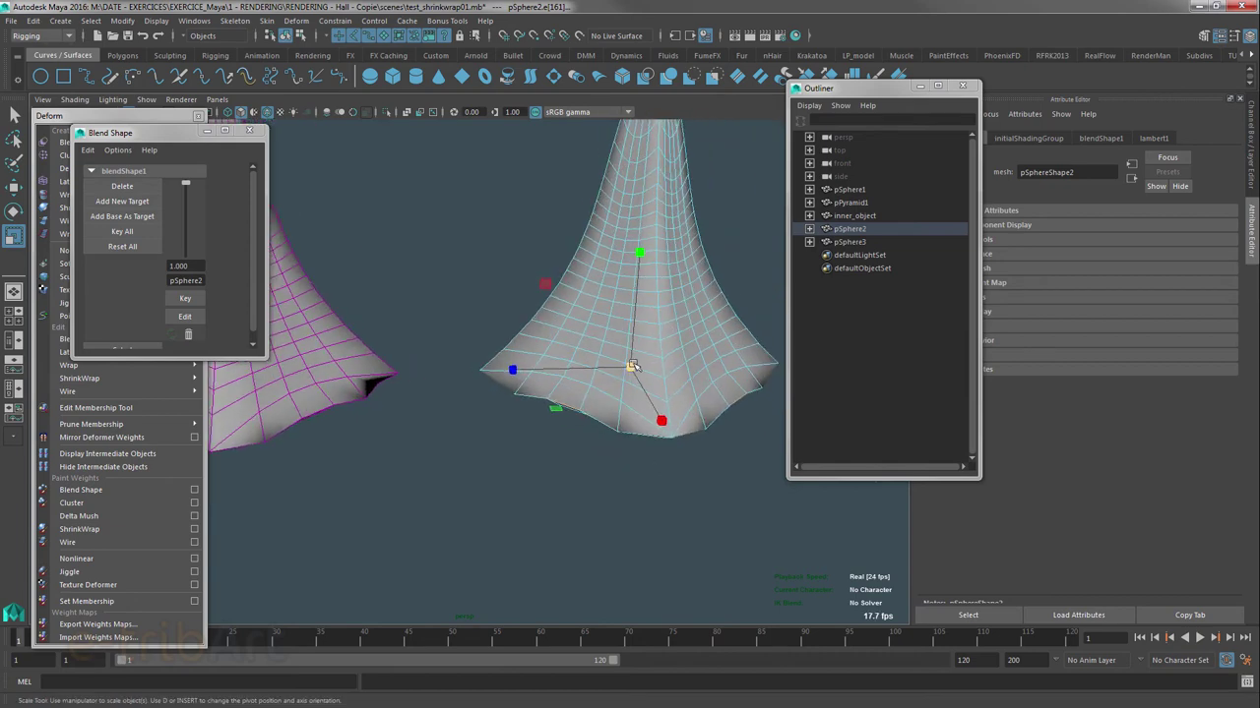
{"action": "left_click_drag", "start_coordinate": [633, 366], "coordinate": [632, 368]}
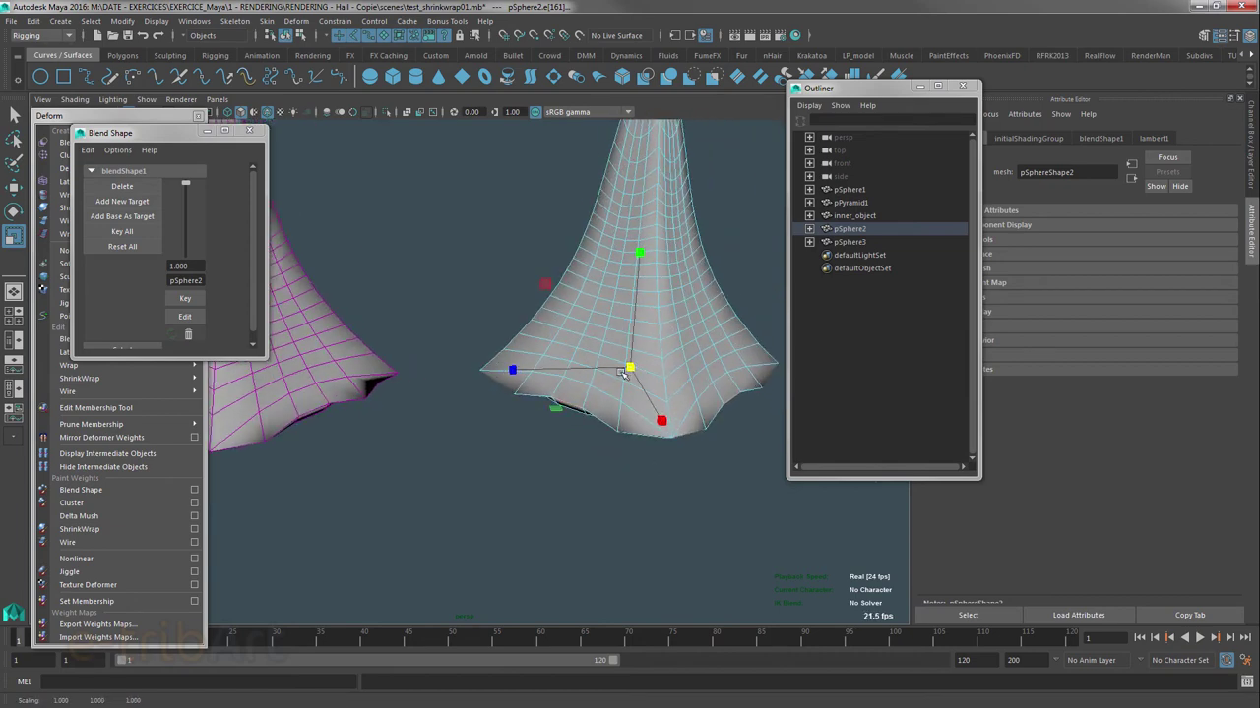
{"action": "left_click_drag", "start_coordinate": [632, 369], "coordinate": [426, 398], "text": "alt"}
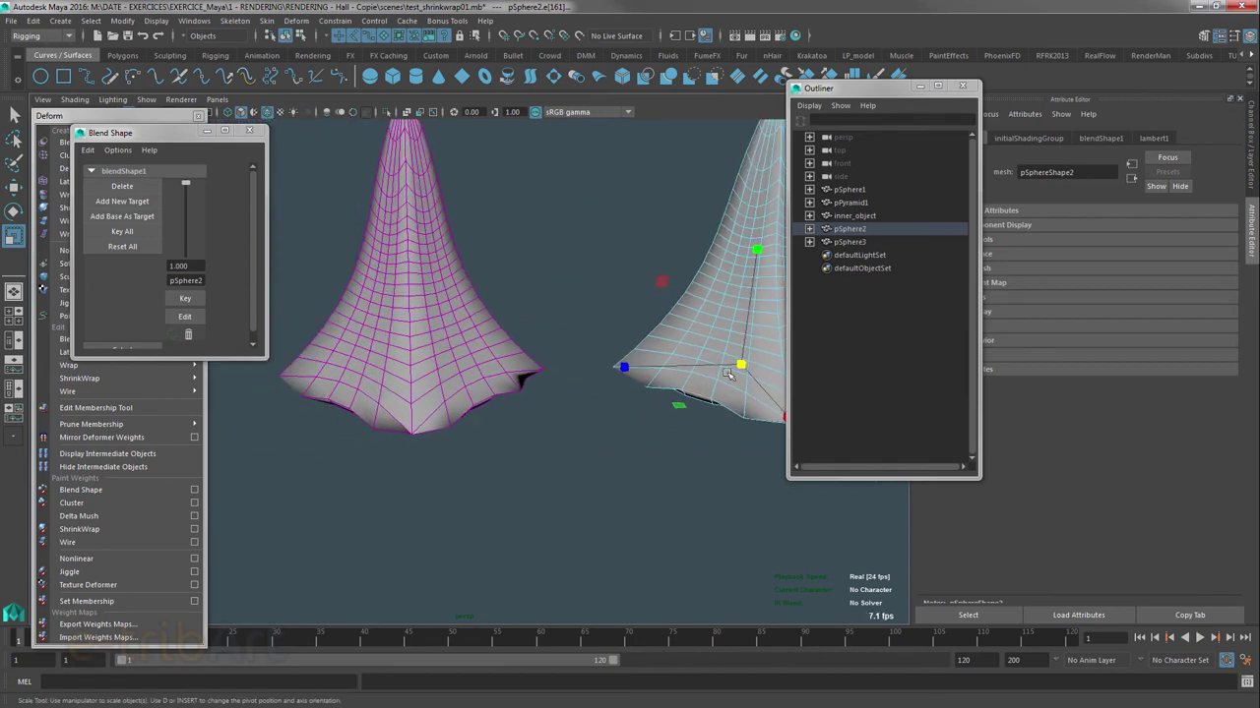
{"action": "left_click_drag", "start_coordinate": [741, 365], "coordinate": [753, 366]}
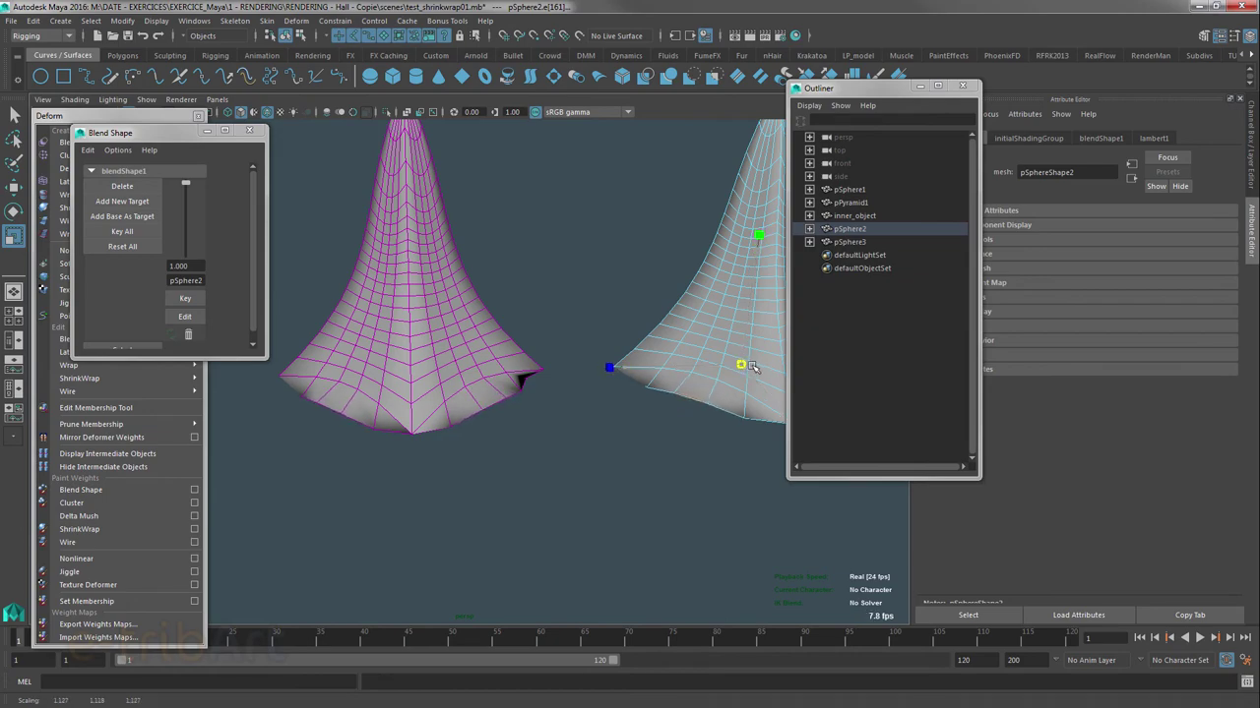
{"action": "key", "text": "ctrl+z"}
{"action": "left_click_drag", "start_coordinate": [473, 450], "coordinate": [498, 436], "text": "alt"}
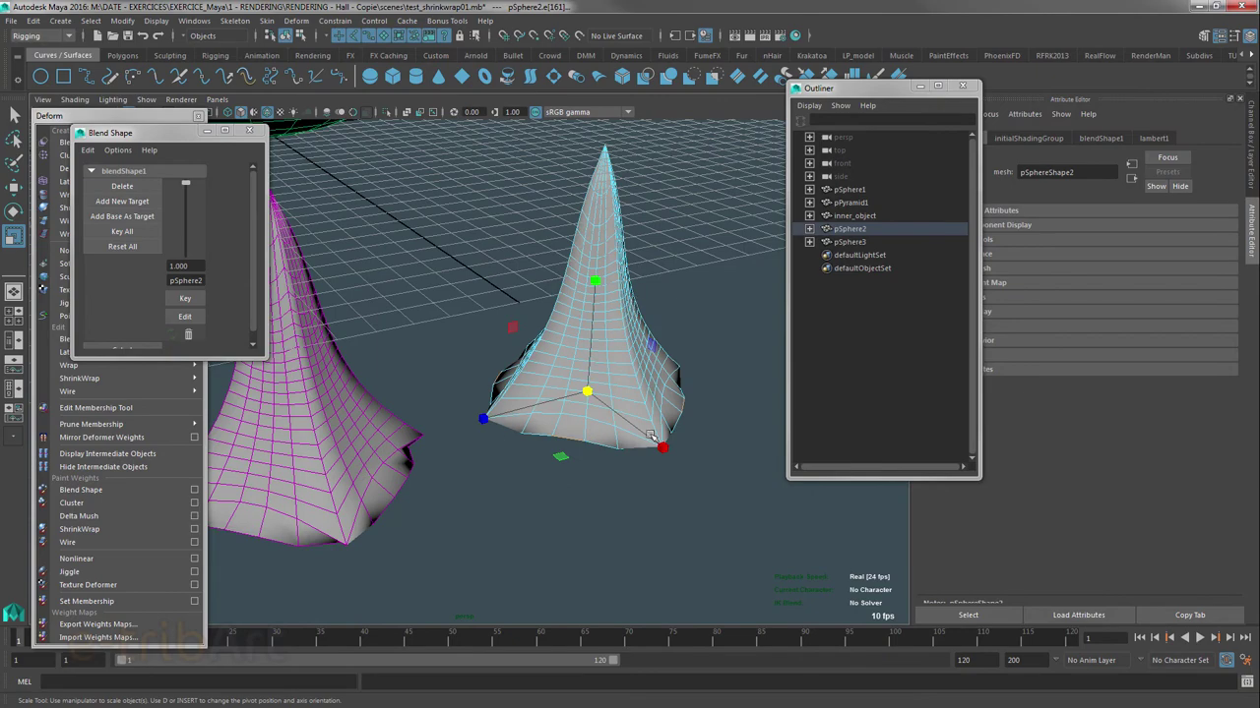
{"action": "mouse_move", "coordinate": [498, 436]}
{"action": "left_mouse_down", "text": "alt"}
{"action": "mouse_move", "coordinate": [578, 449]}
{"action": "mouse_move", "coordinate": [554, 450]}
{"action": "mouse_move", "coordinate": [571, 459]}
{"action": "mouse_move", "coordinate": [409, 414]}
{"action": "left_mouse_up", "text": "alt"}
- Select pSphere3, preview the blend, then drag the pSphere2 weight back to 0.000
{"action": "left_click", "coordinate": [354, 401]}
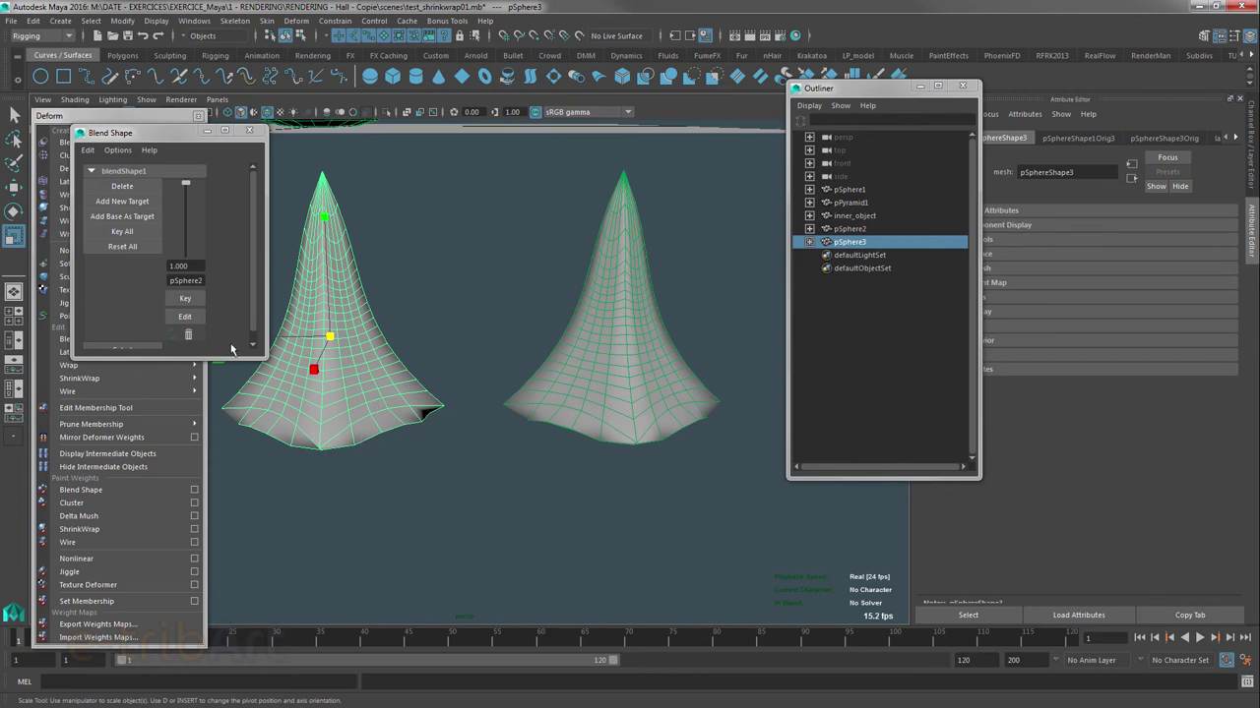
{"action": "mouse_move", "coordinate": [186, 186]}
{"action": "left_mouse_down"}
{"action": "mouse_move", "coordinate": [185, 262]}
{"action": "mouse_move", "coordinate": [194, 145]}
{"action": "left_mouse_up"}
{"action": "scroll", "coordinate": [414, 343], "scroll_direction": "down", "scroll_amount": 3}
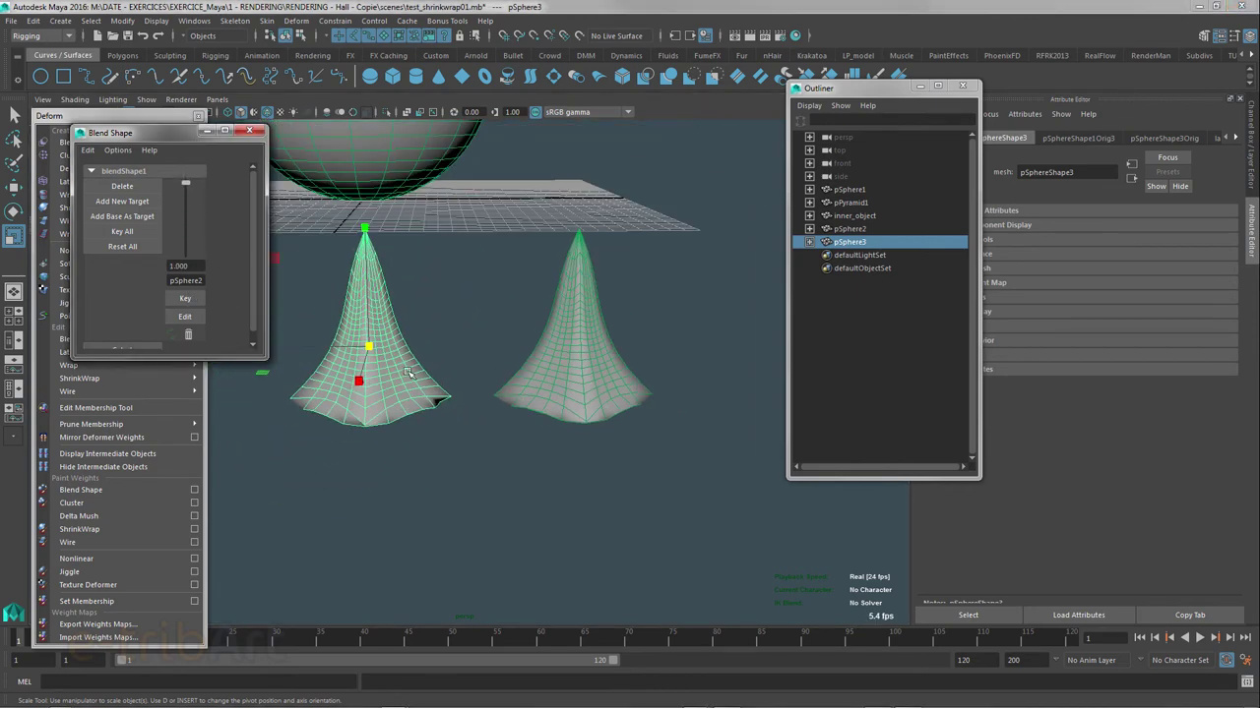
{"action": "scroll", "coordinate": [449, 449], "scroll_direction": "up", "scroll_amount": 1}
{"action": "scroll", "coordinate": [487, 430], "scroll_direction": "up", "scroll_amount": 1}
{"action": "scroll", "coordinate": [489, 430], "scroll_direction": "down", "scroll_amount": 1}
{"action": "scroll", "coordinate": [482, 438], "scroll_direction": "down", "scroll_amount": 1}
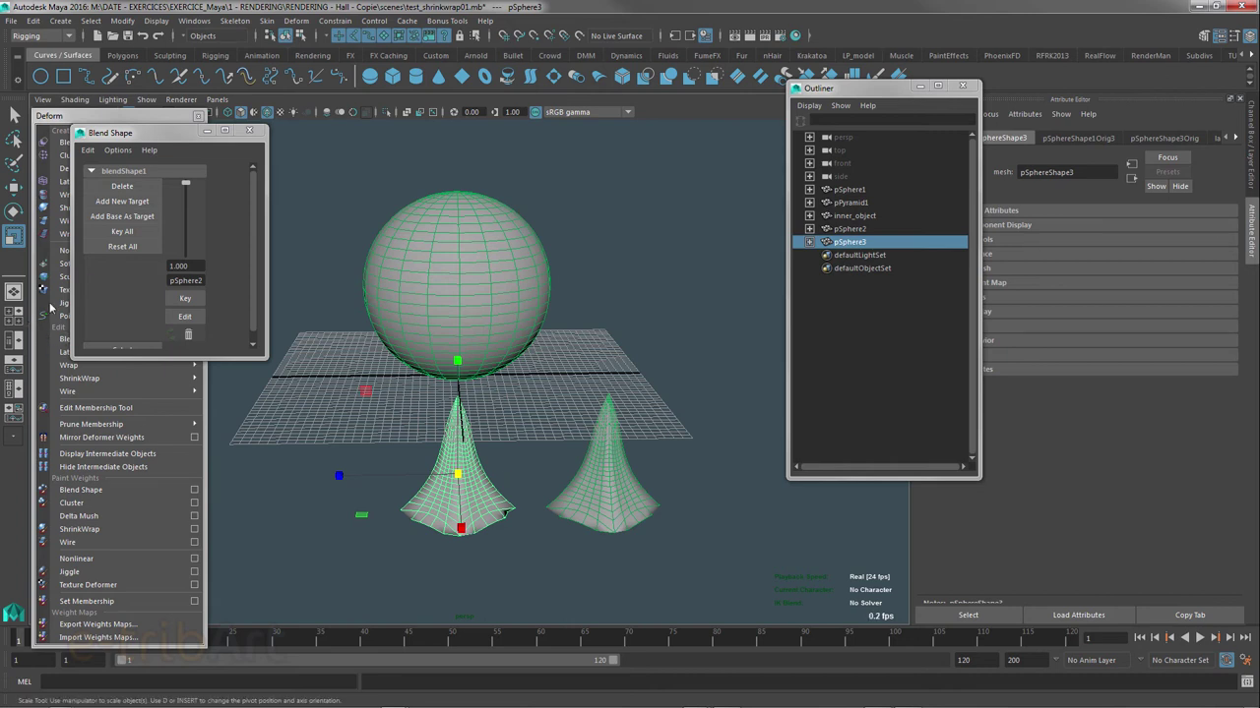
{"action": "left_click_drag", "start_coordinate": [186, 183], "coordinate": [187, 258]}
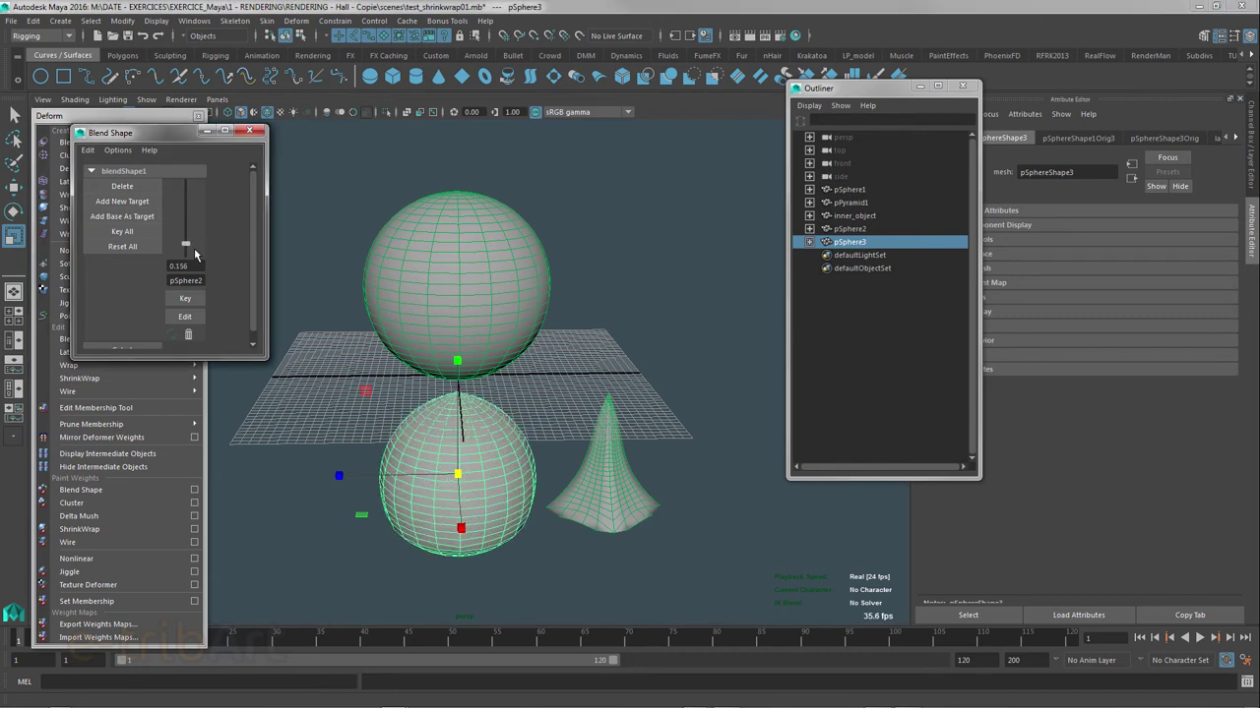
{"action": "left_click_drag", "start_coordinate": [366, 391], "coordinate": [379, 398]}
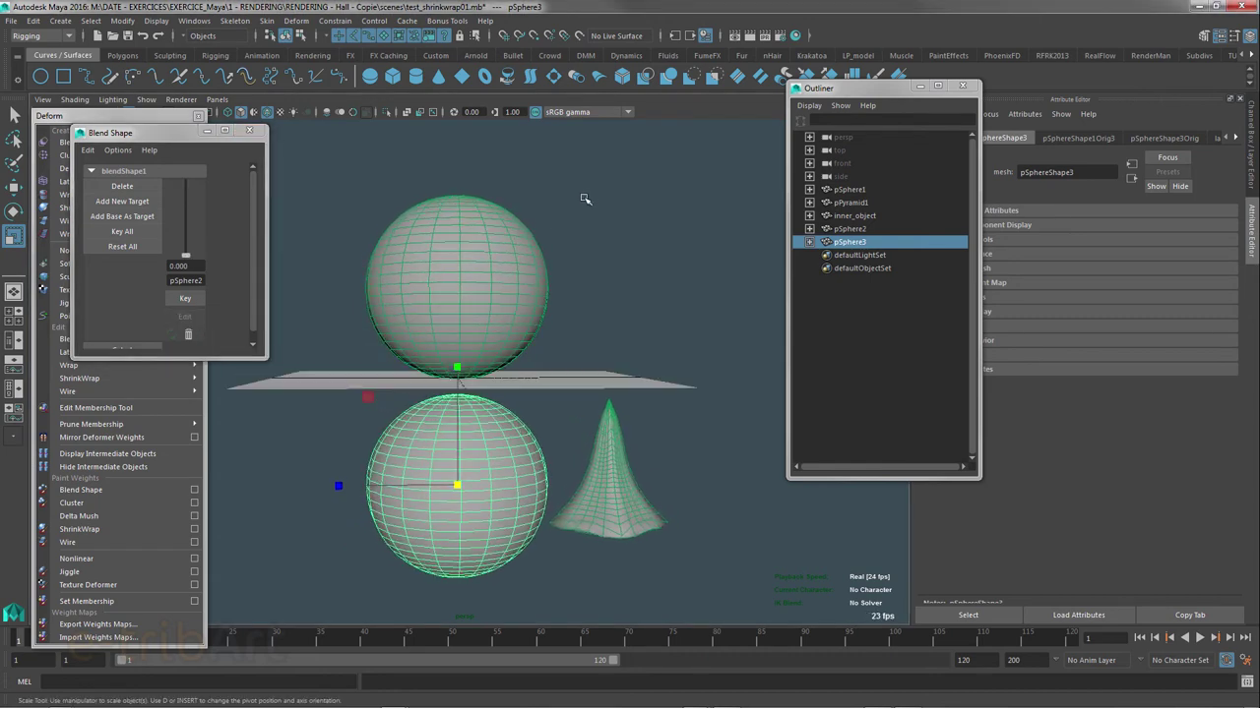
- Select pSphere1 and show its shrinkWrap1 attributes: Toward Inner Object, 0.000 offset and falloff
{"action": "left_click", "coordinate": [490, 250]}
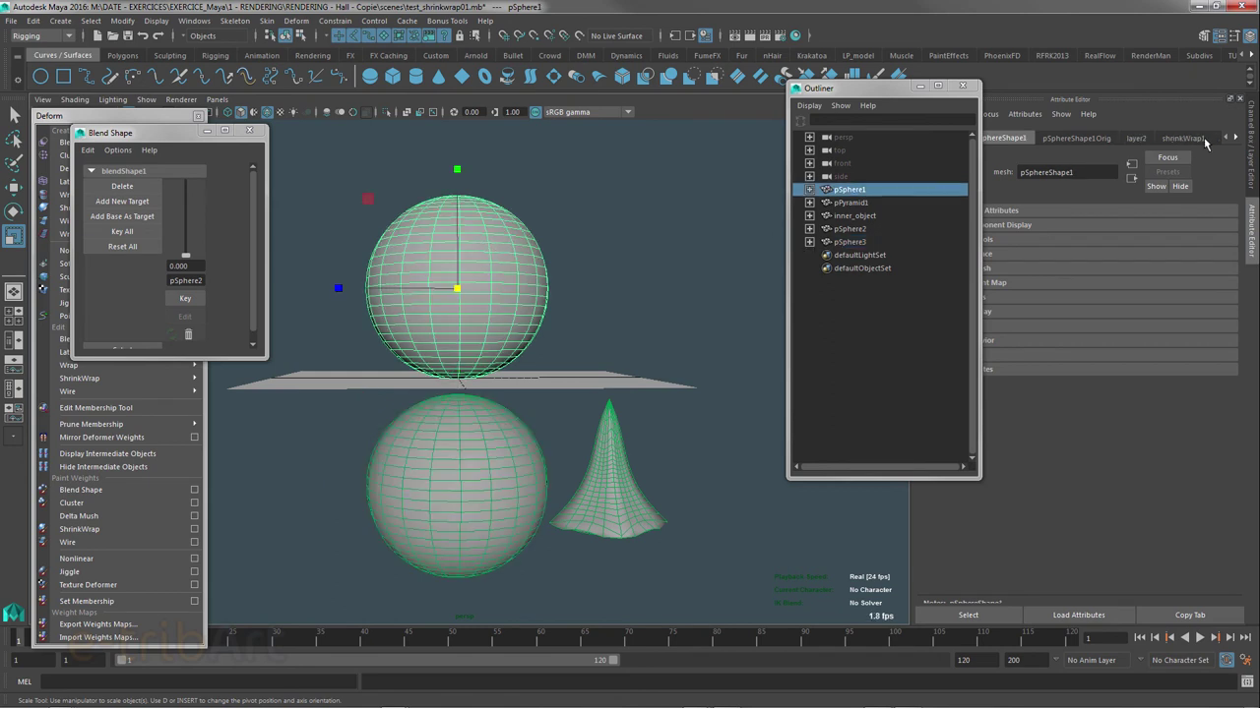
{"action": "left_click", "coordinate": [1182, 137]}
{"action": "left_click_drag", "start_coordinate": [876, 90], "coordinate": [796, 93]}
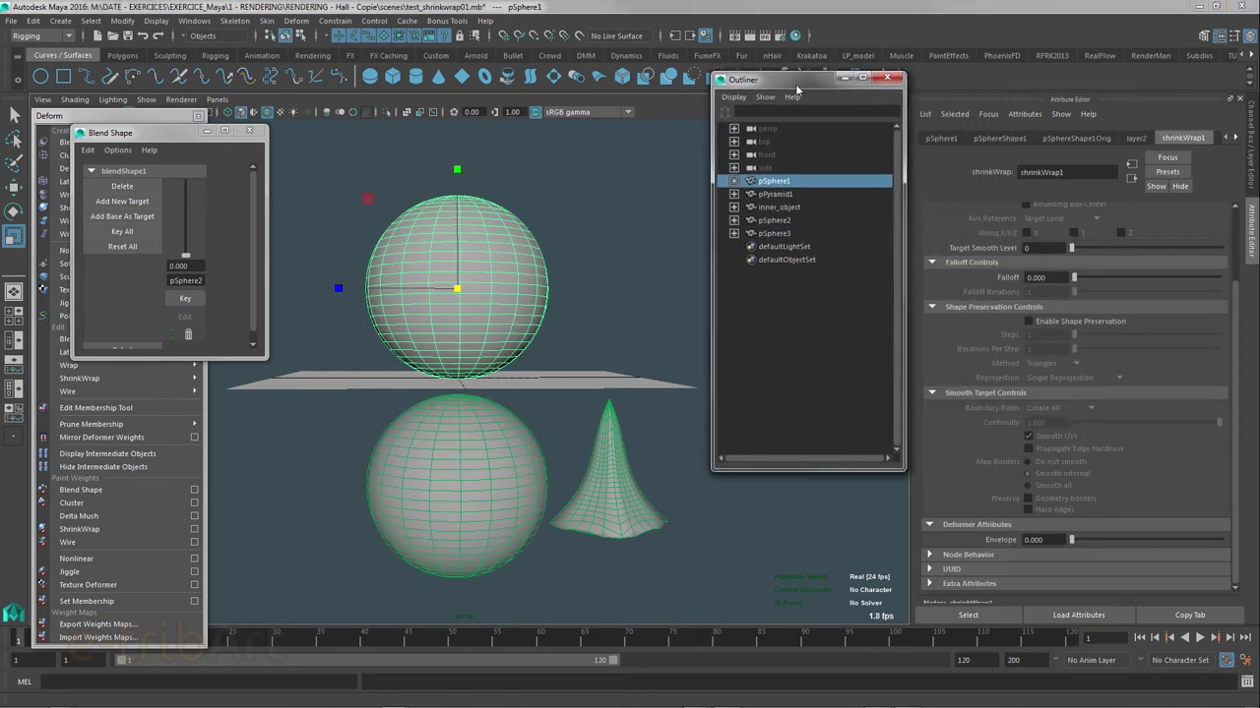
{"action": "scroll", "coordinate": [1230, 227], "scroll_direction": "up", "scroll_amount": 3}
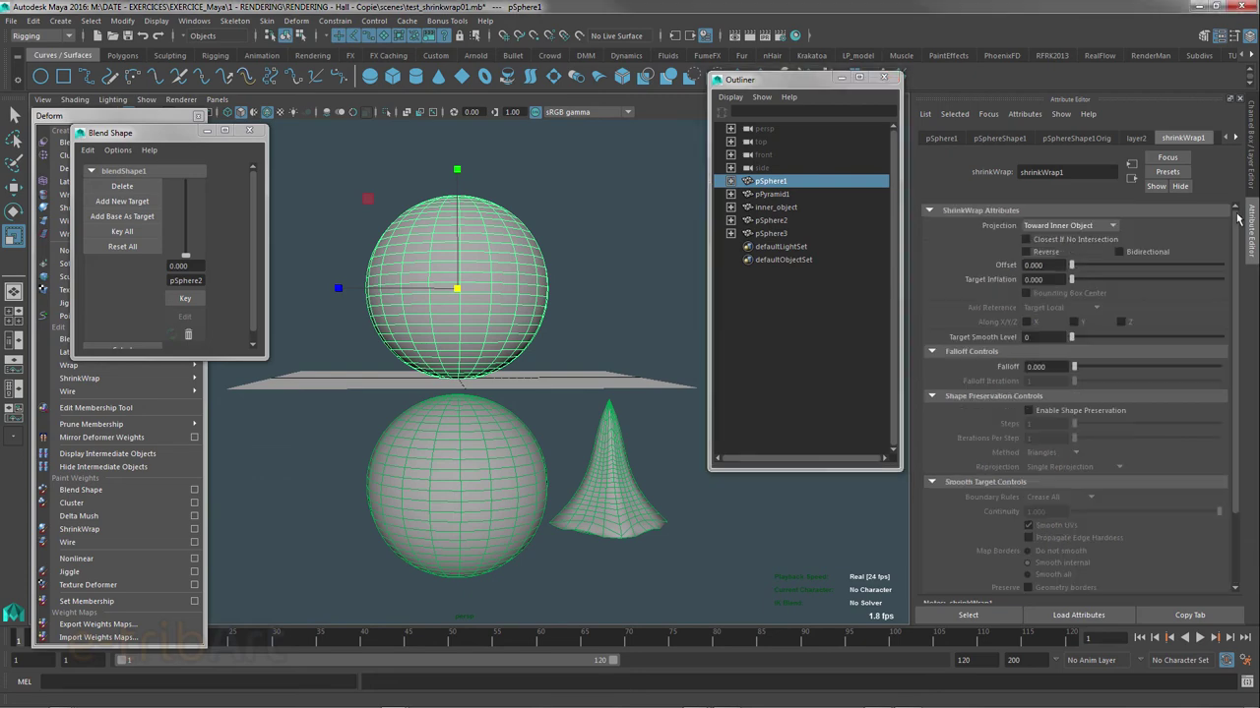